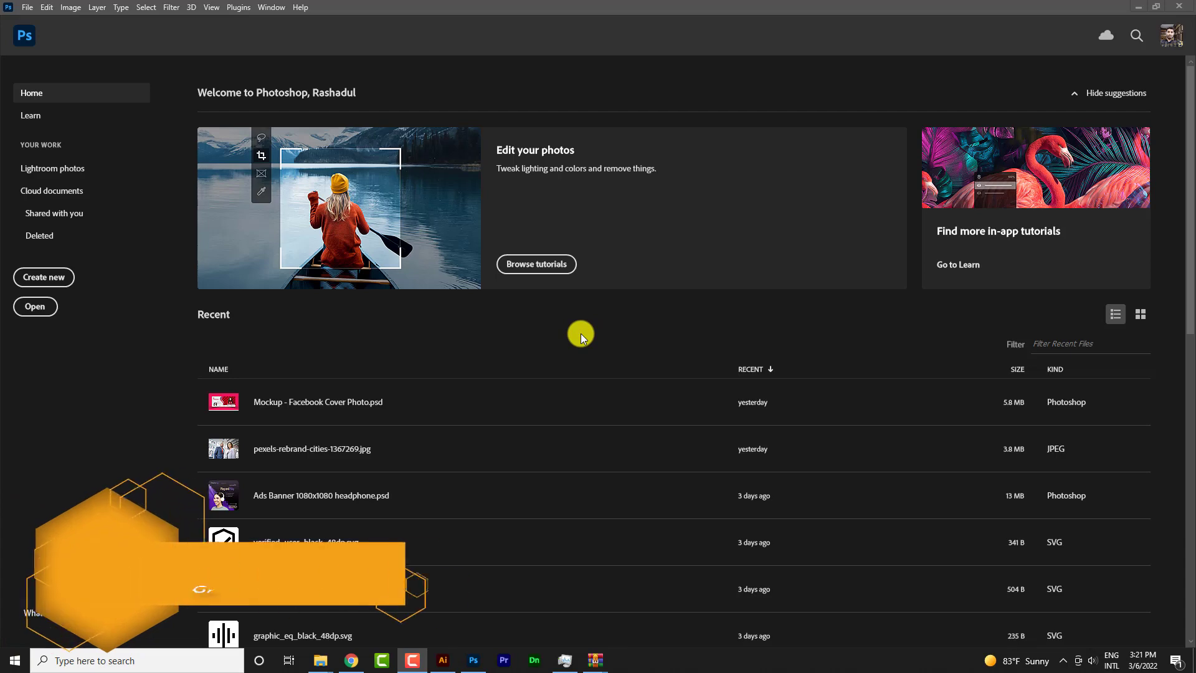
- Create a 2480 × 3508 px A4 document at 300 ppi named 'Wedding Invitation Card Design'
left_click(43, 276)
double_click(916, 175)
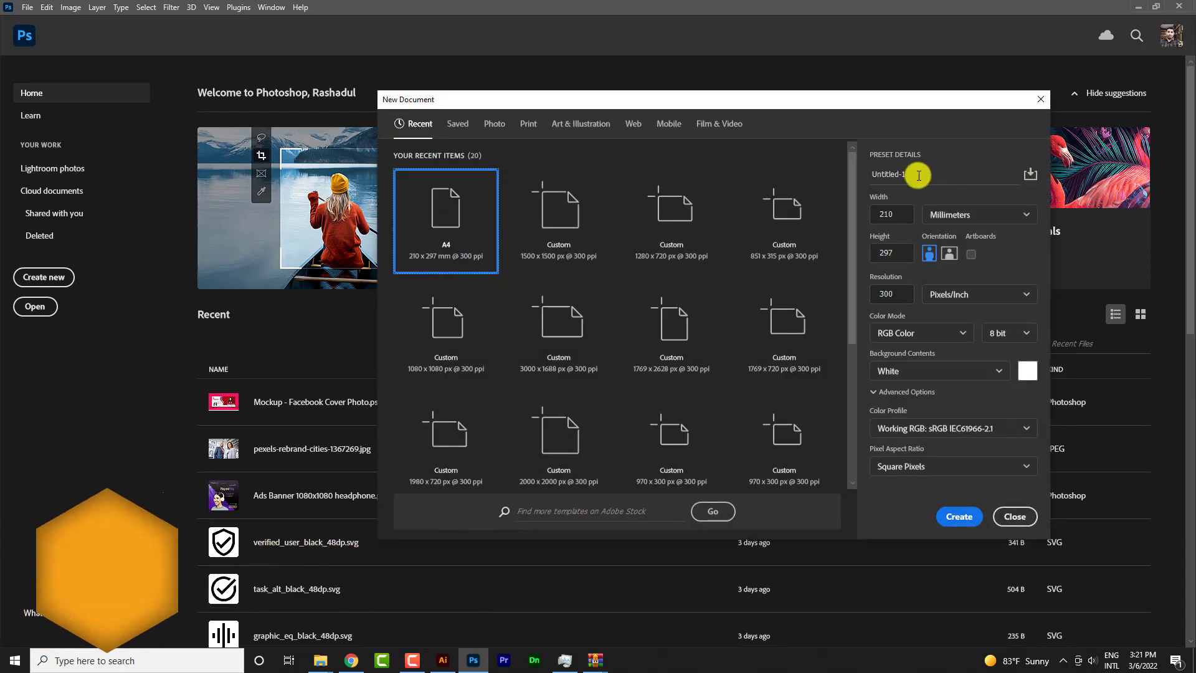
key("BackSpace")
type("Wedding")
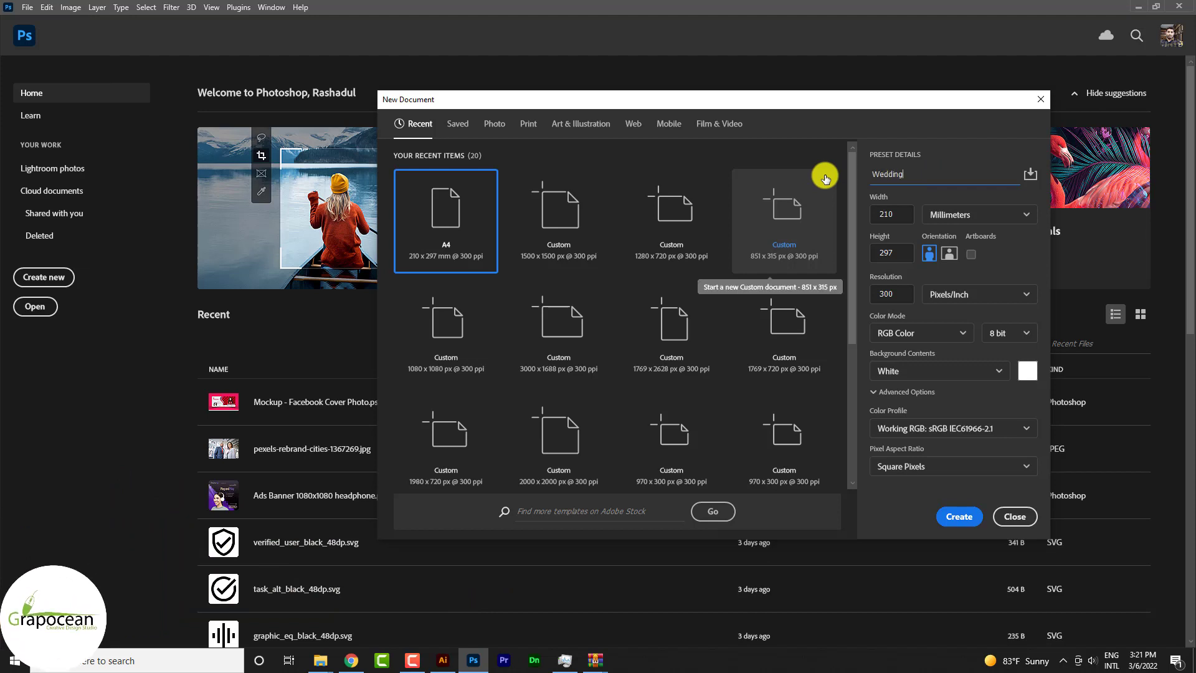
type(" Invitation Card Desgi")
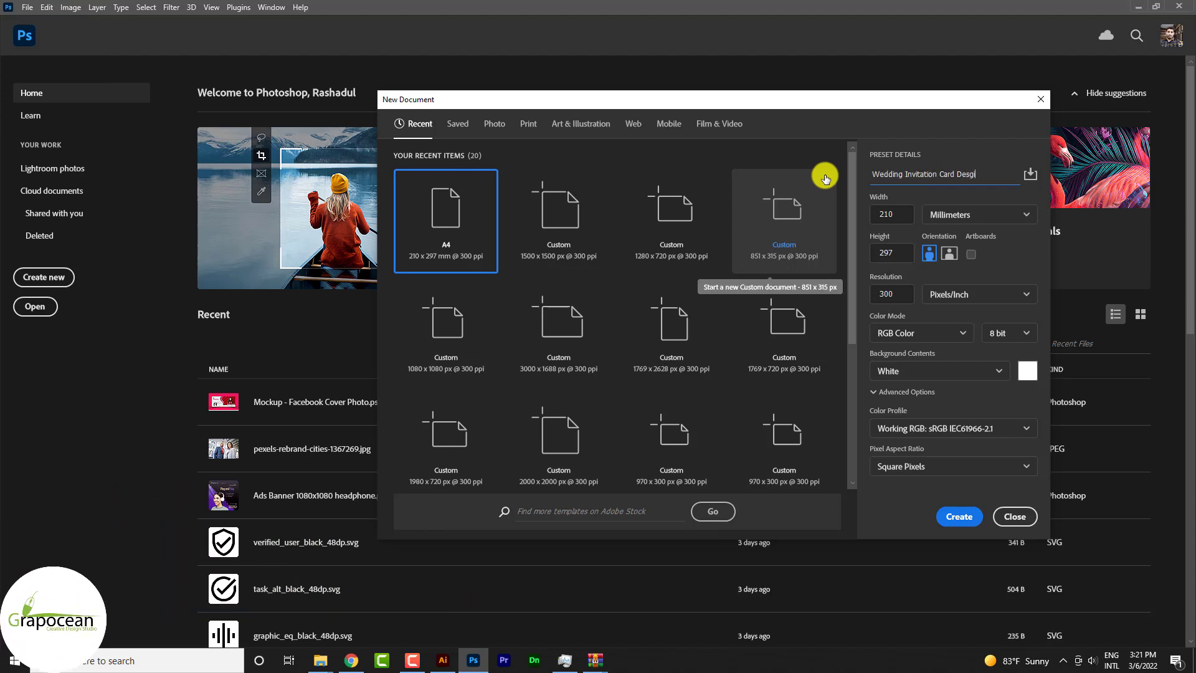
key("BackSpace")
key("BackSpace")
type("ign")
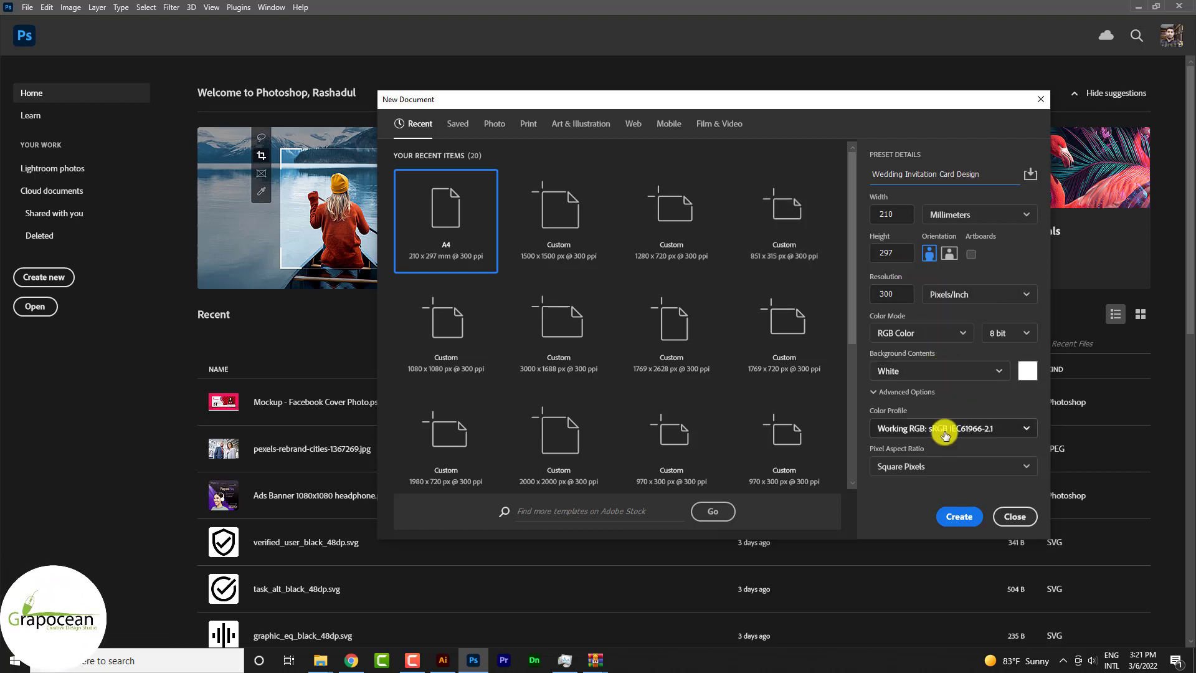
left_click(963, 525)
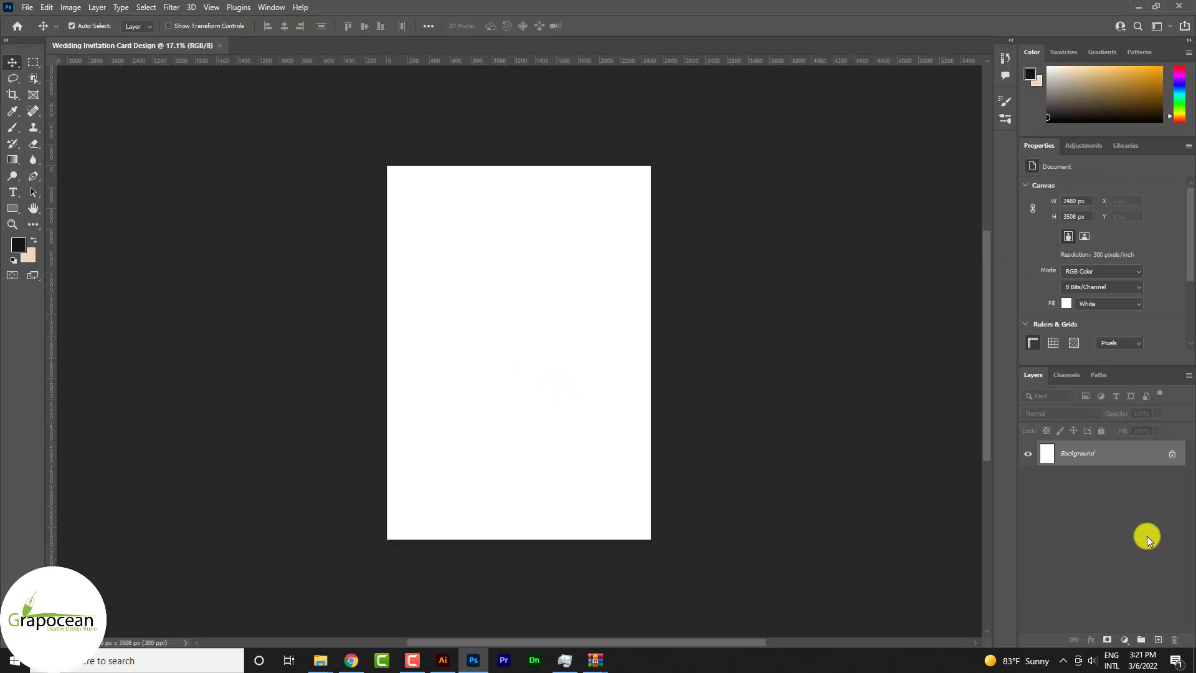
- Draw a rectangle spanning the whole canvas with a solid lavender purple fill
left_click(1156, 639)
left_click(17, 208)
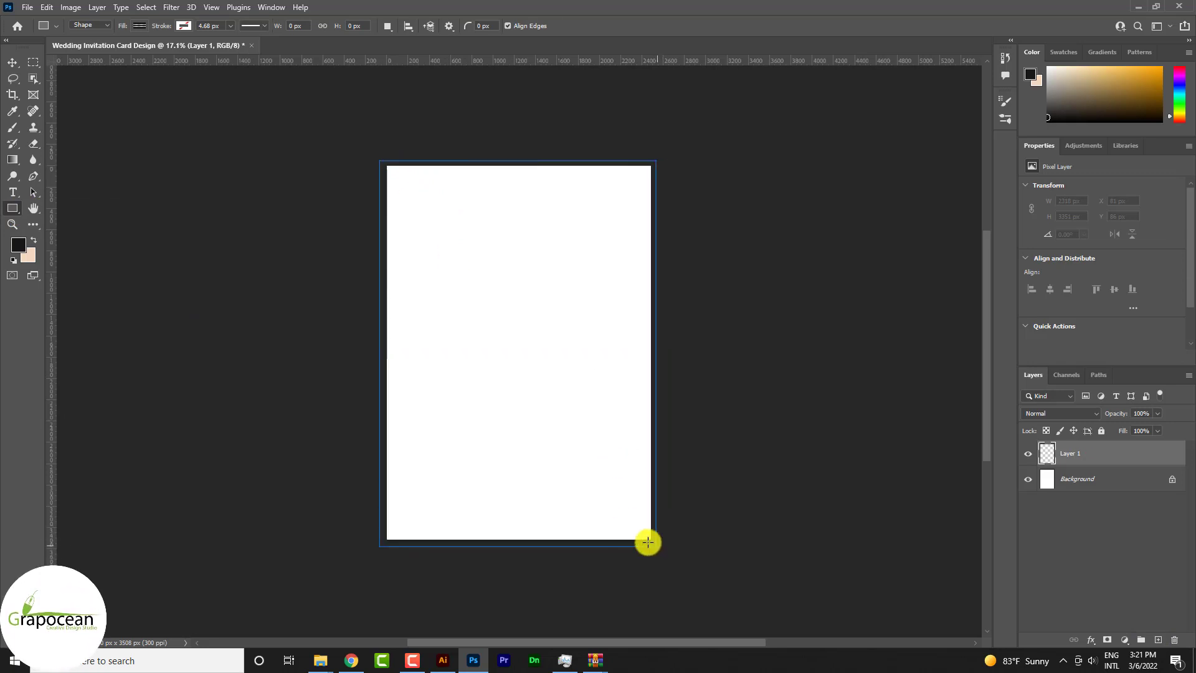
left_click_drag(614, 462, 655, 545)
left_click(138, 26)
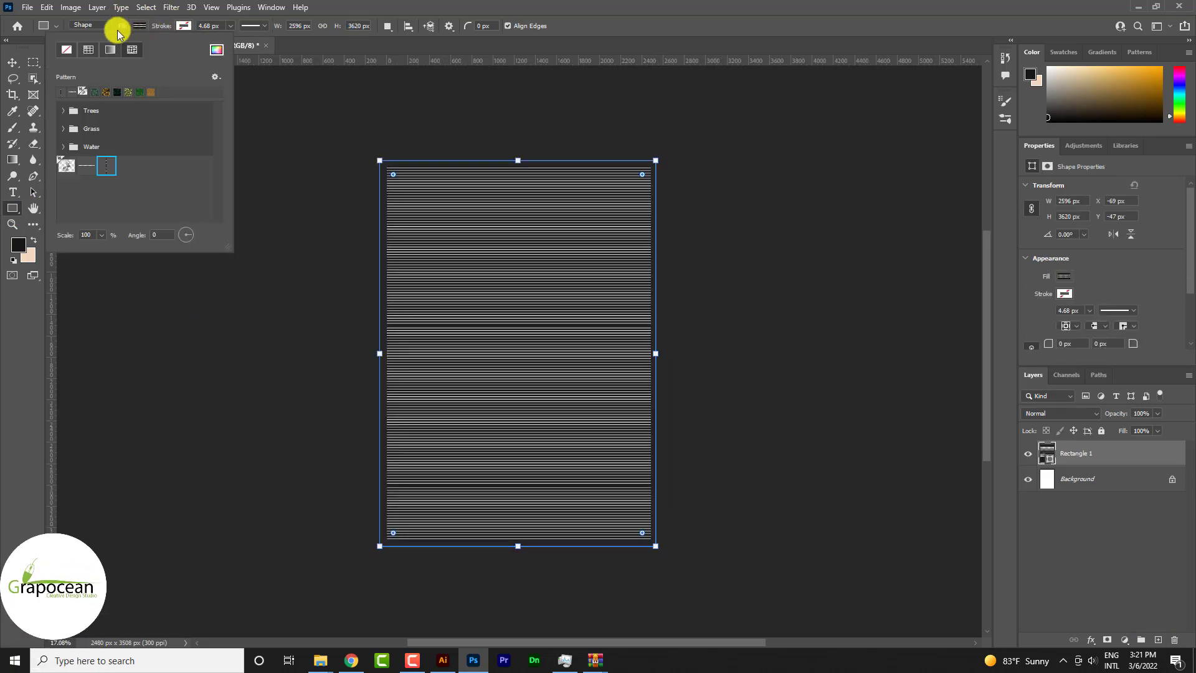
left_click(88, 51)
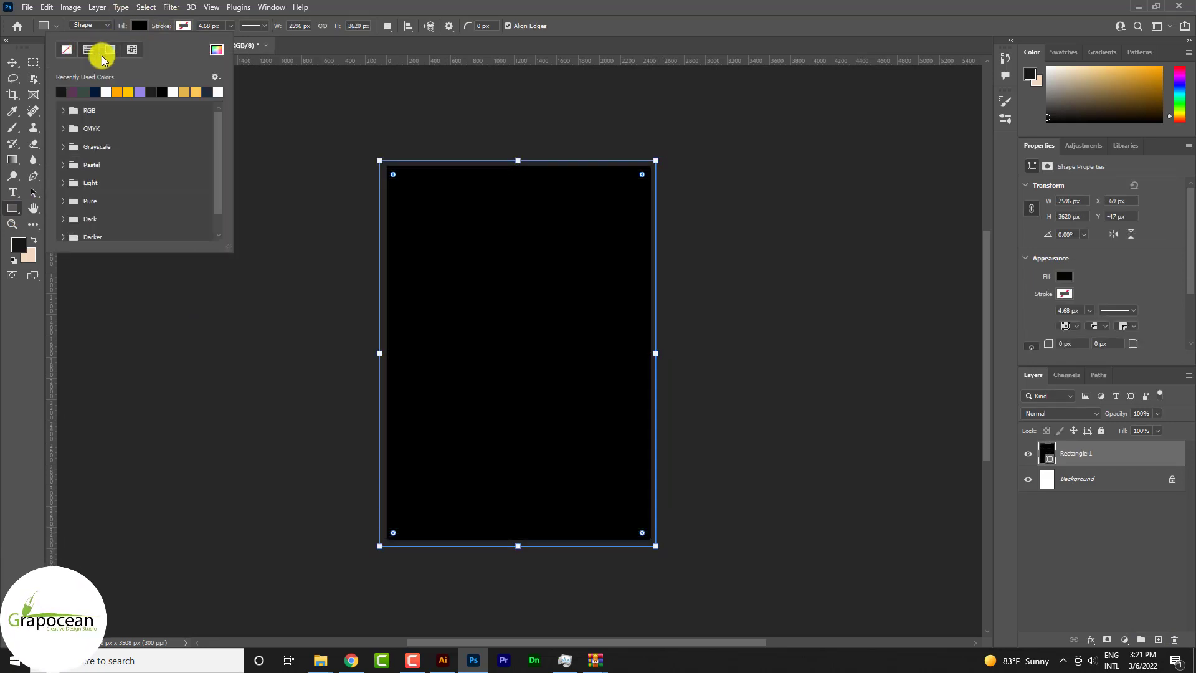
left_click(139, 93)
left_click(4, 59)
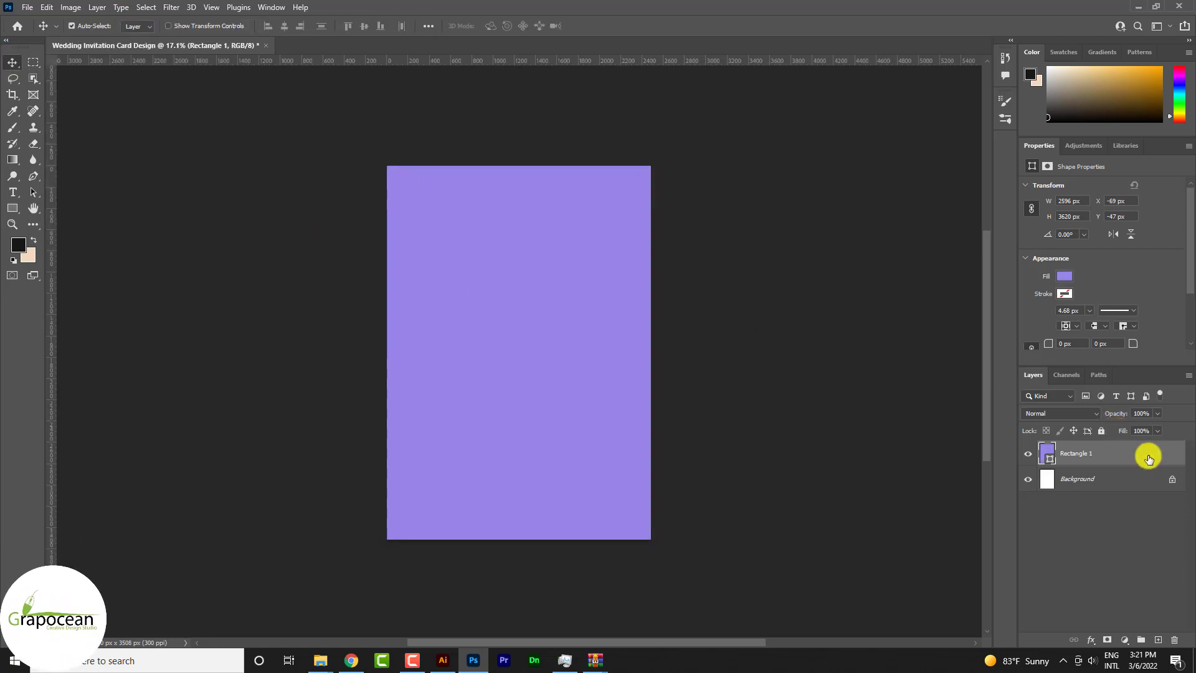
- Add a Pattern Overlay effect to Rectangle 1 through Blending Options
right_click(1150, 457)
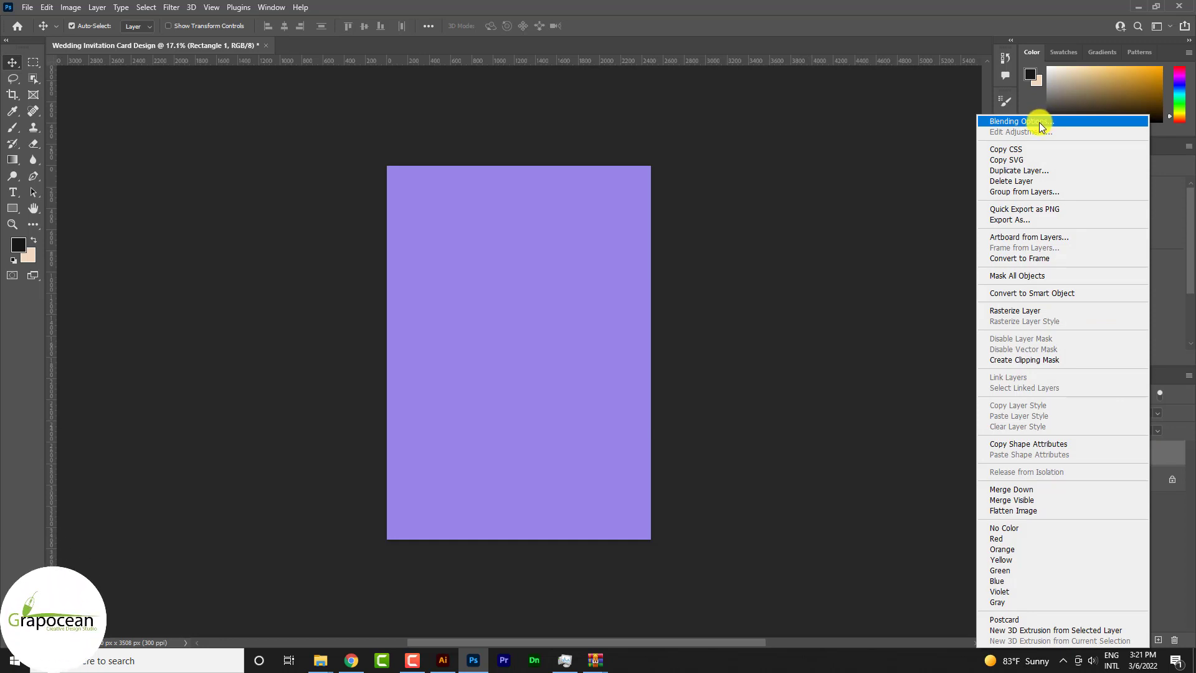
left_click(1041, 122)
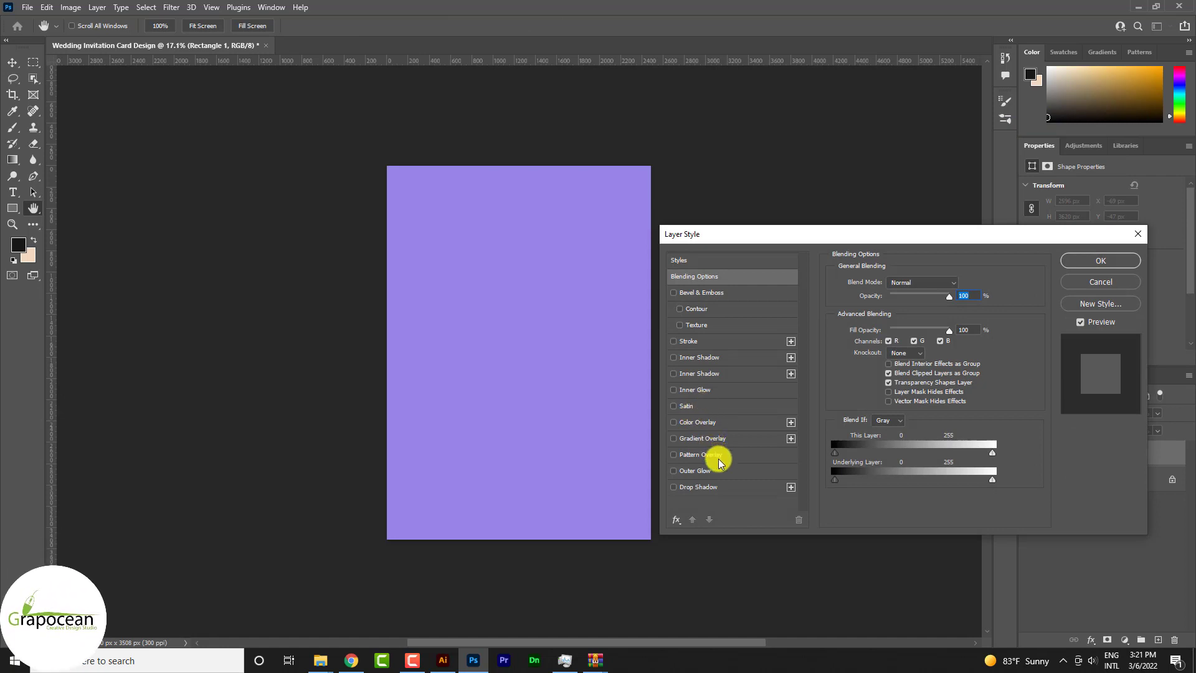
left_click(718, 460)
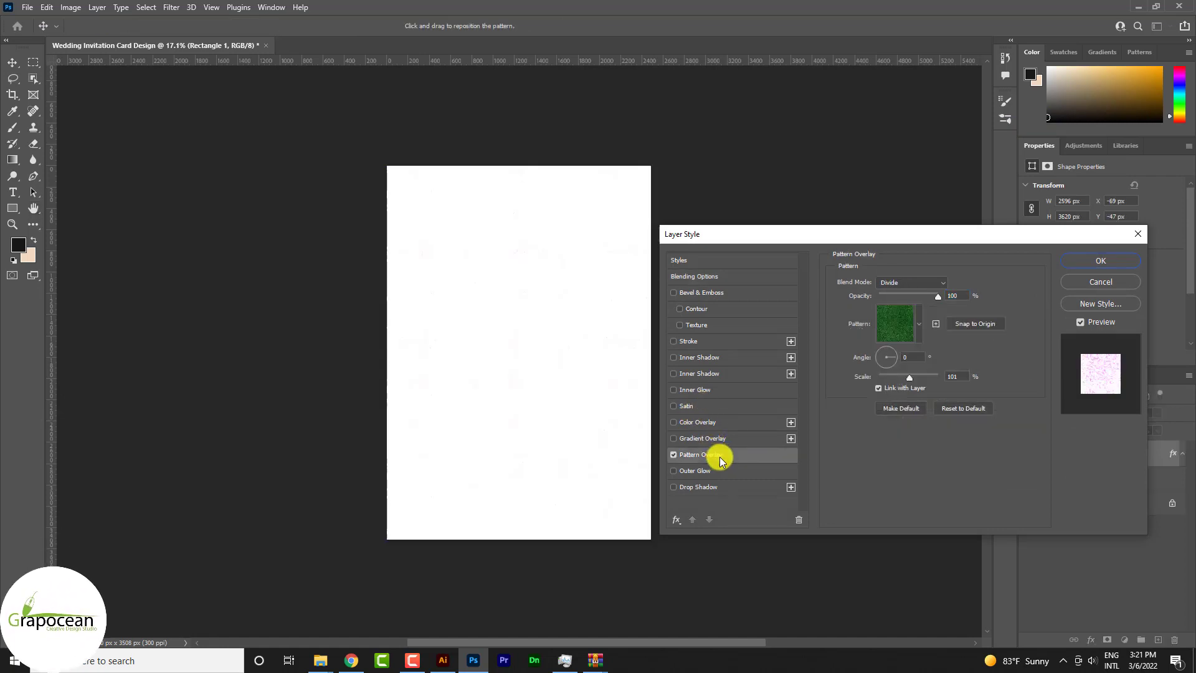
left_click(911, 284)
left_click(916, 327)
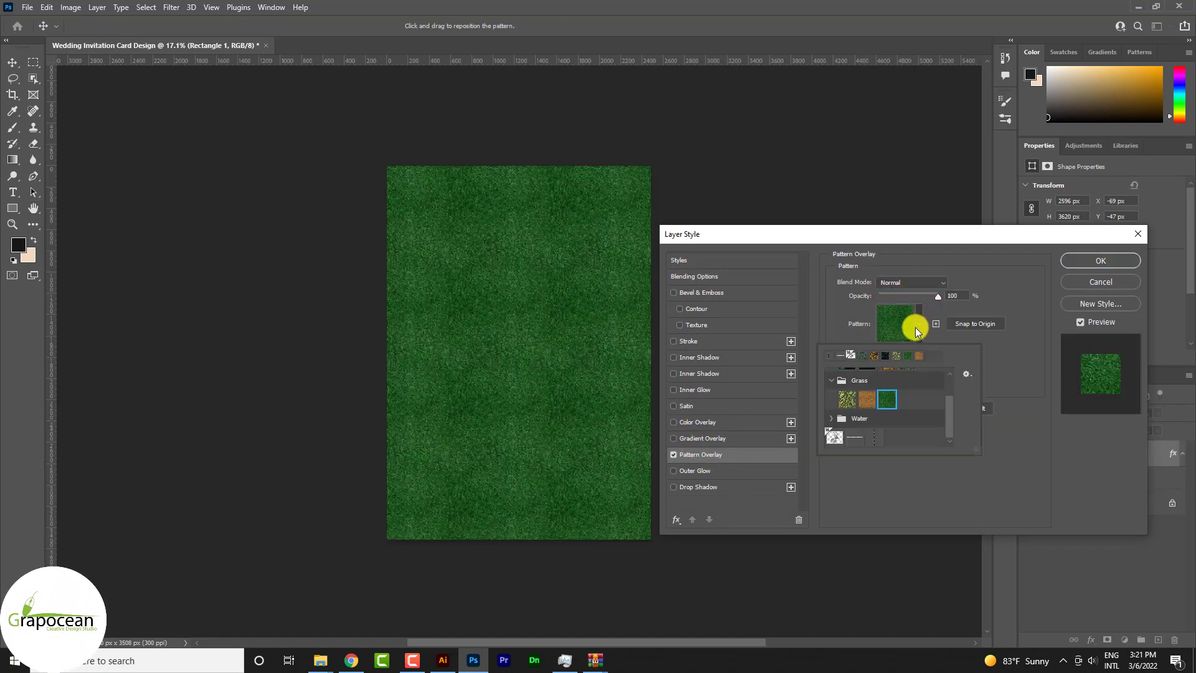
scroll(892, 397, "down", 1)
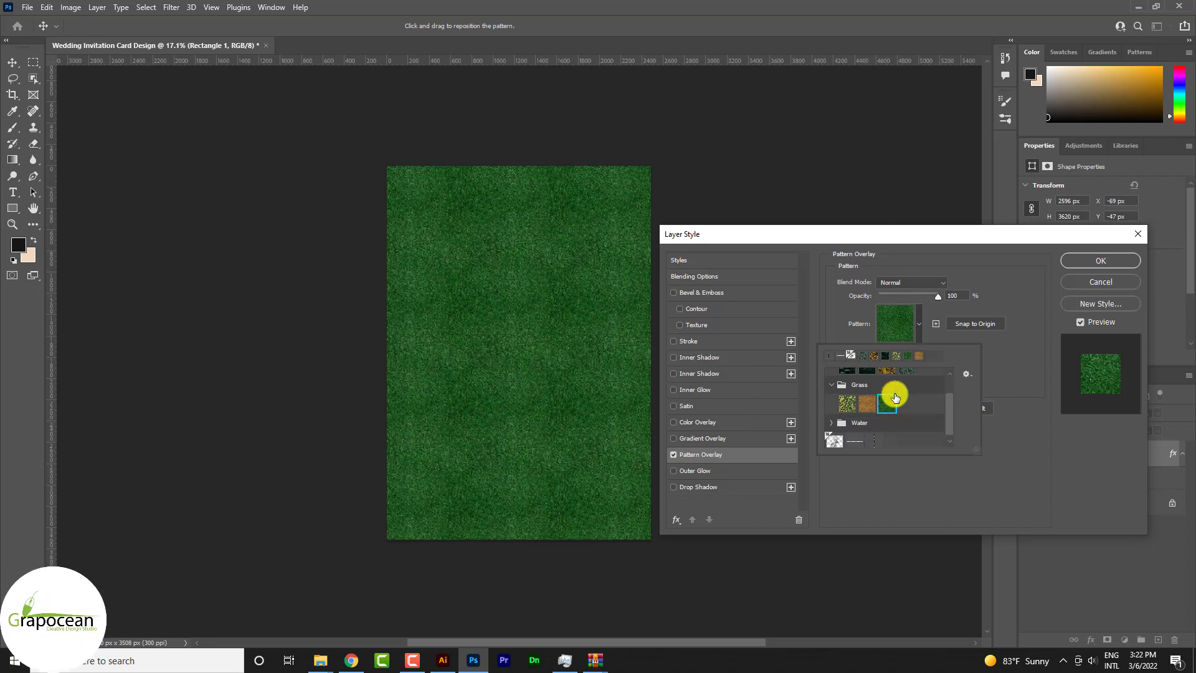
left_click(866, 404)
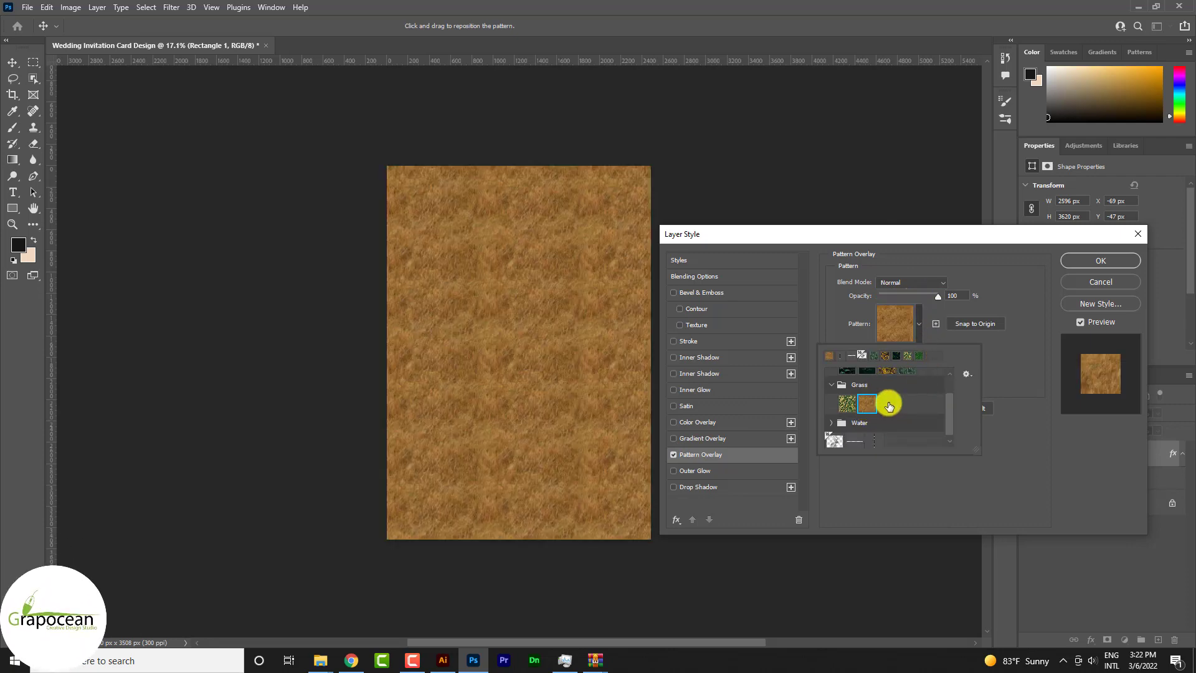
left_click(886, 404)
- Set the overlay blend mode to Lighten and choose a grass pattern
left_click(911, 283)
left_click(896, 319)
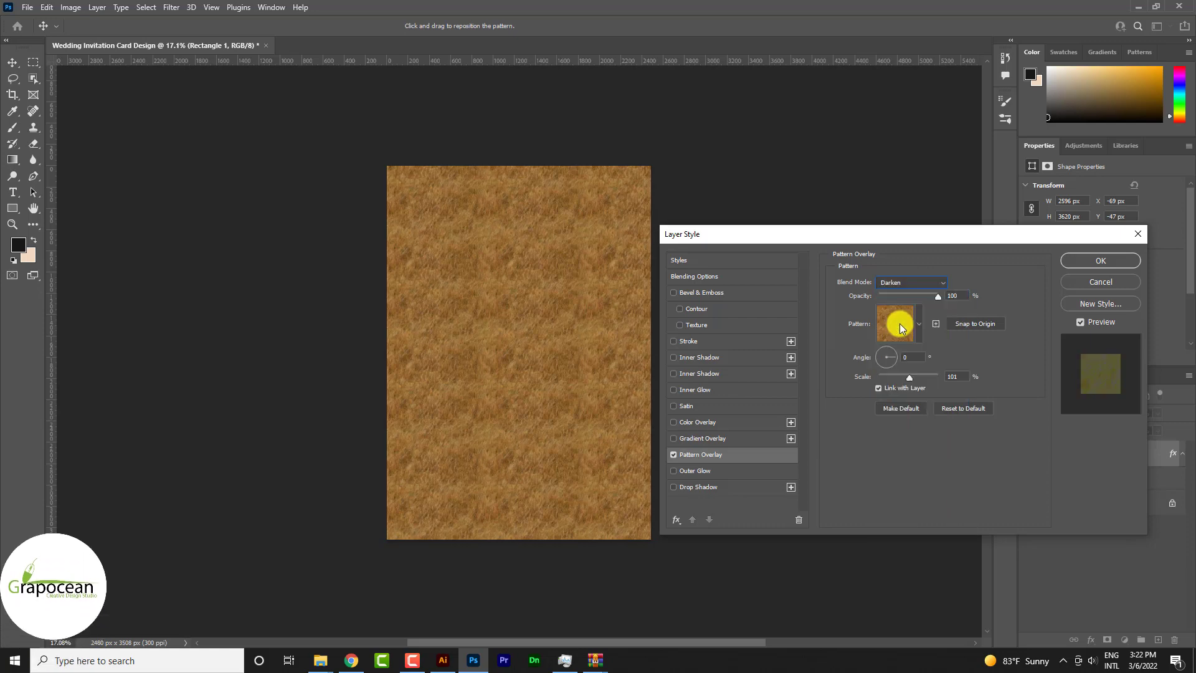
key("Down")
key("Down")
key("Down")
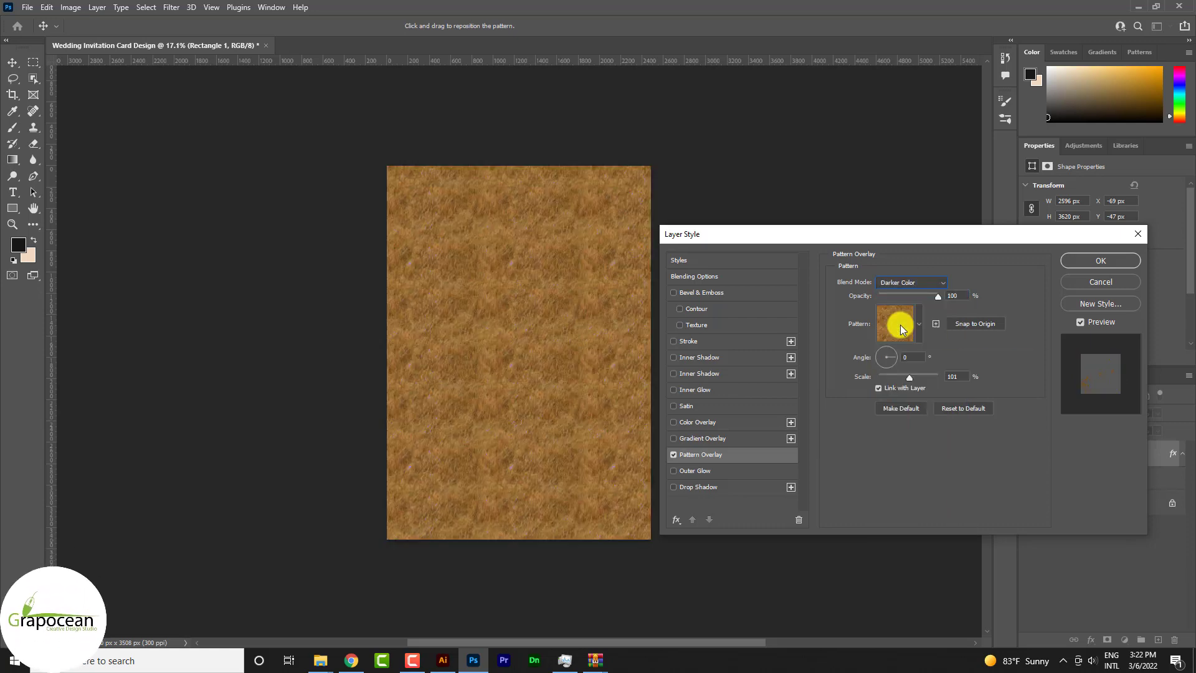
key("Down")
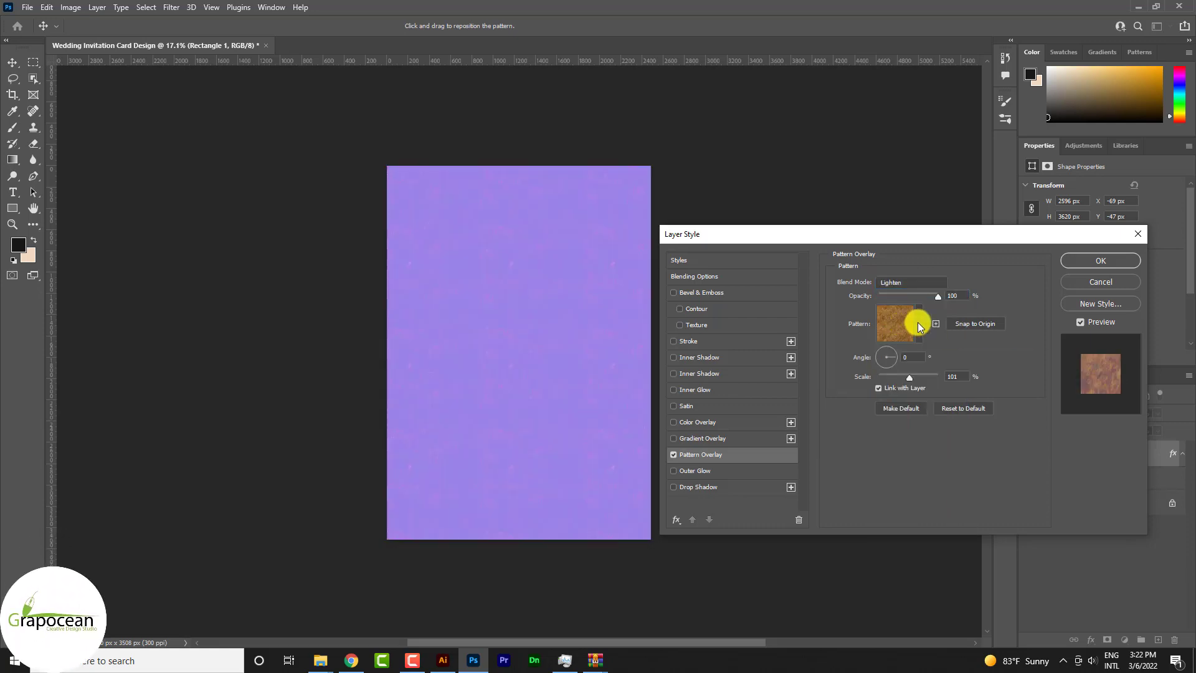
left_click(920, 324)
left_click(885, 402)
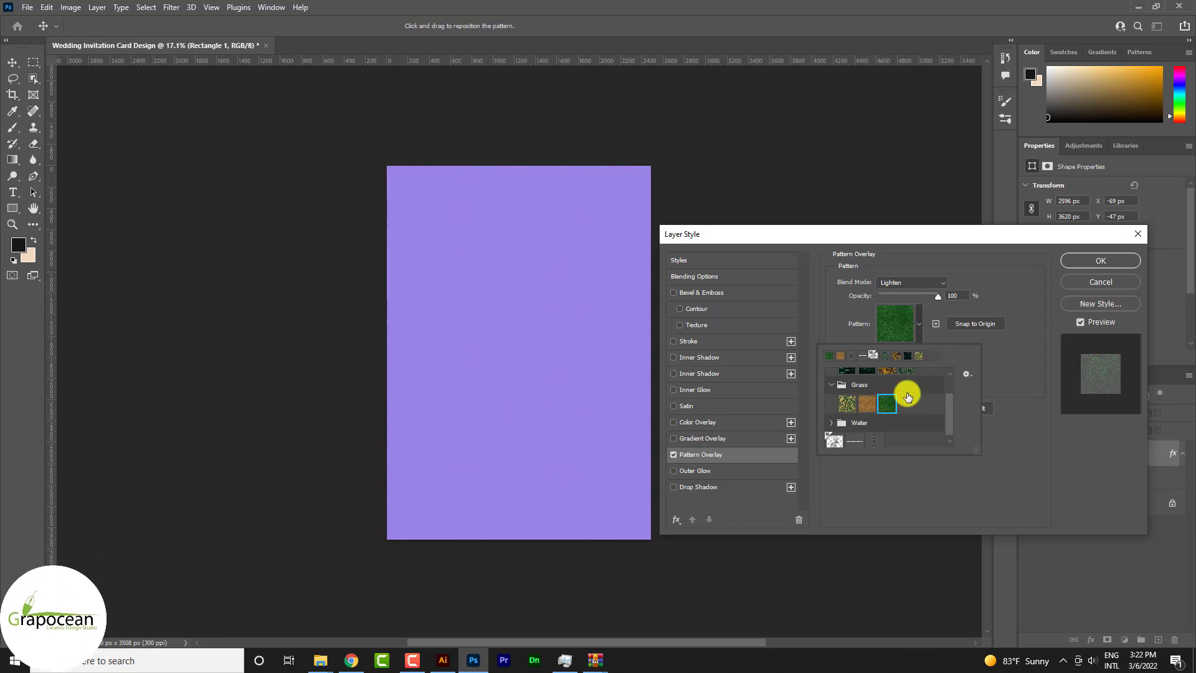
left_click(846, 406)
left_click(845, 405)
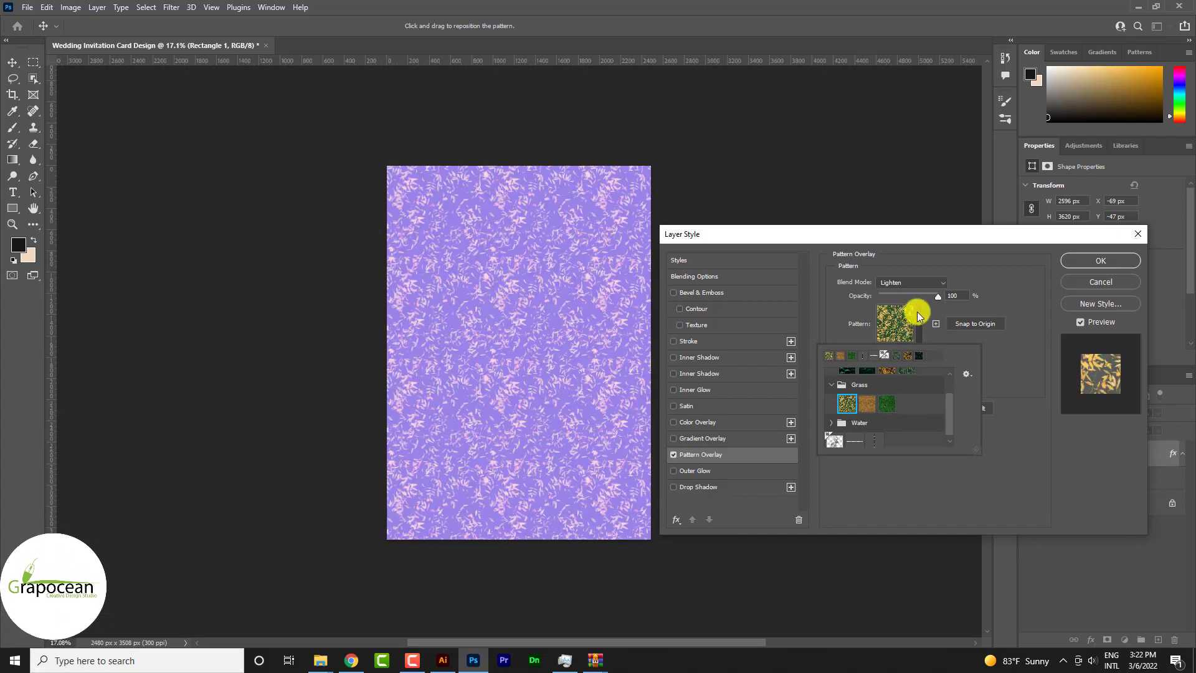
- Use the green pattern at 84% opacity and 362% scale, then apply the style
mouse_move(911, 298)
left_mouse_down()
mouse_move(892, 296)
mouse_move(897, 309)
left_mouse_up()
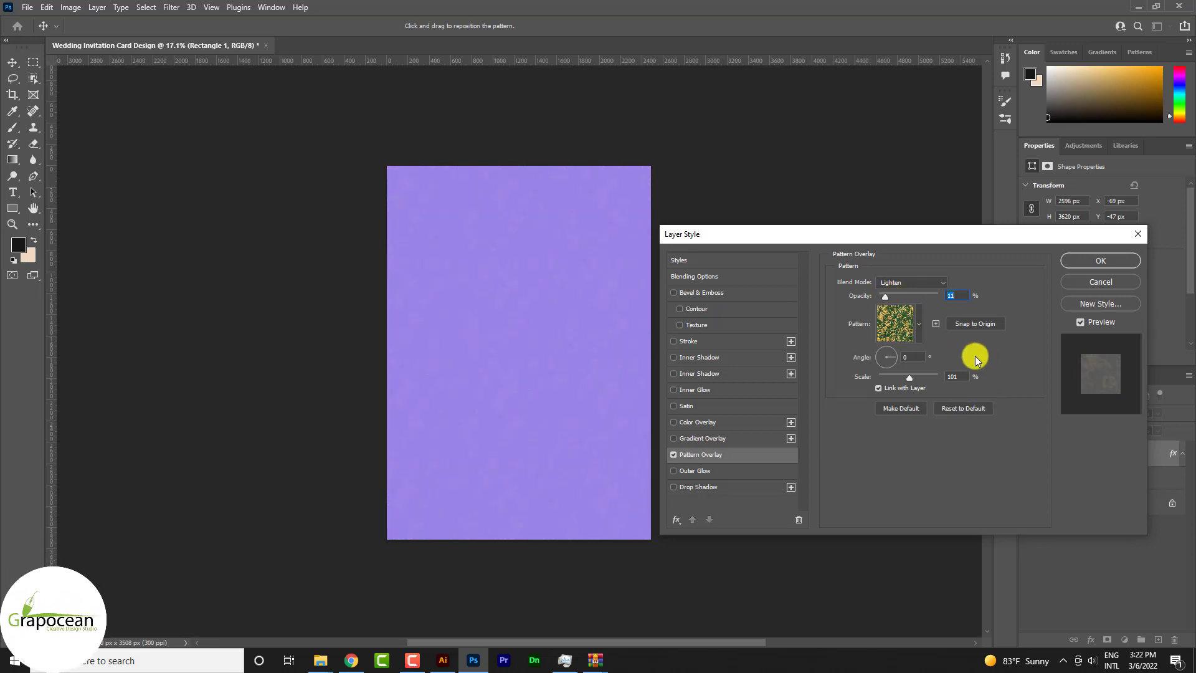
left_click_drag(892, 381, 895, 383)
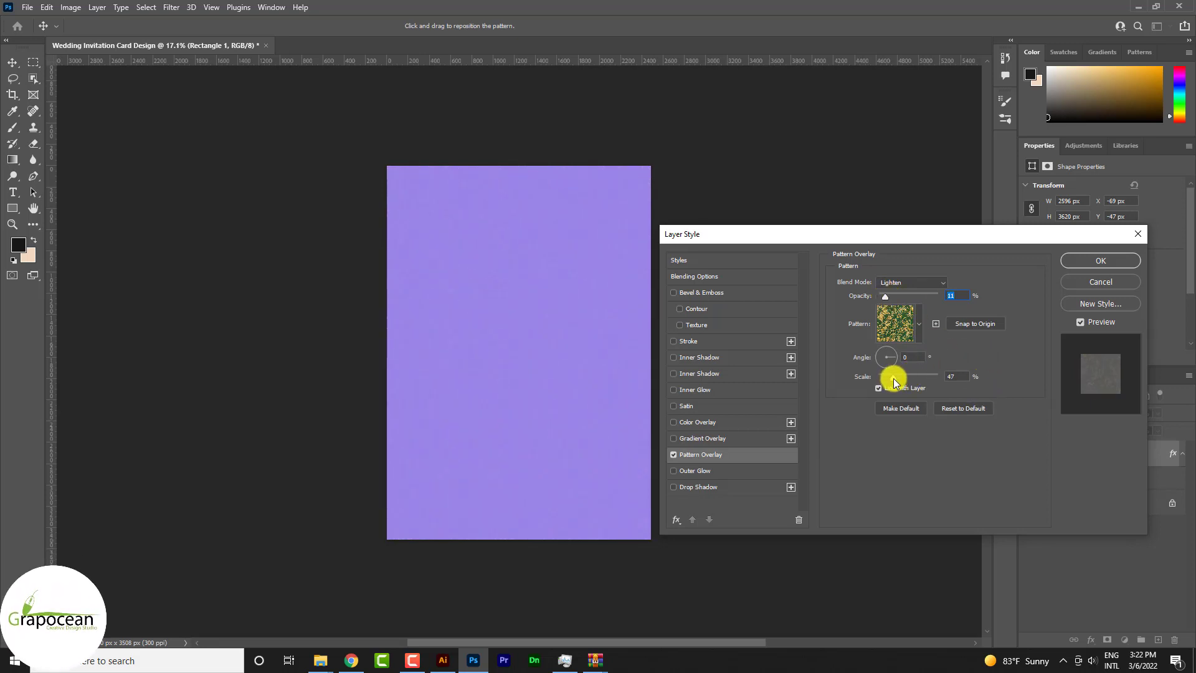
left_click(916, 342)
left_click(866, 395)
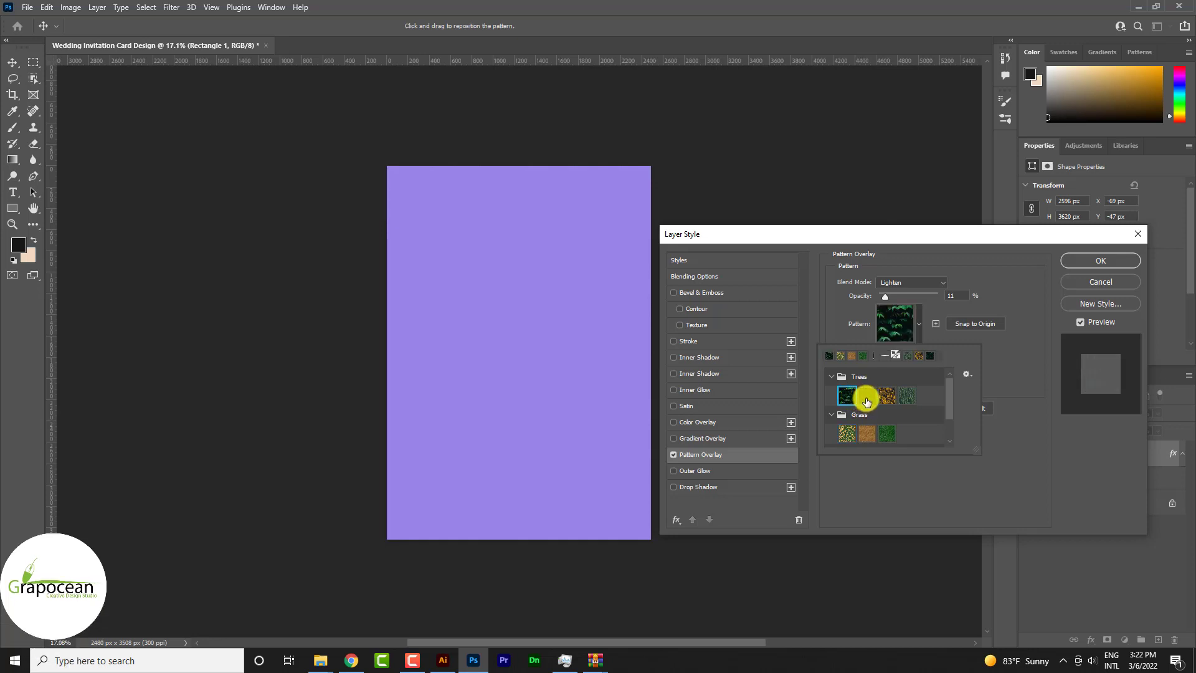
scroll(908, 400, "down", 1)
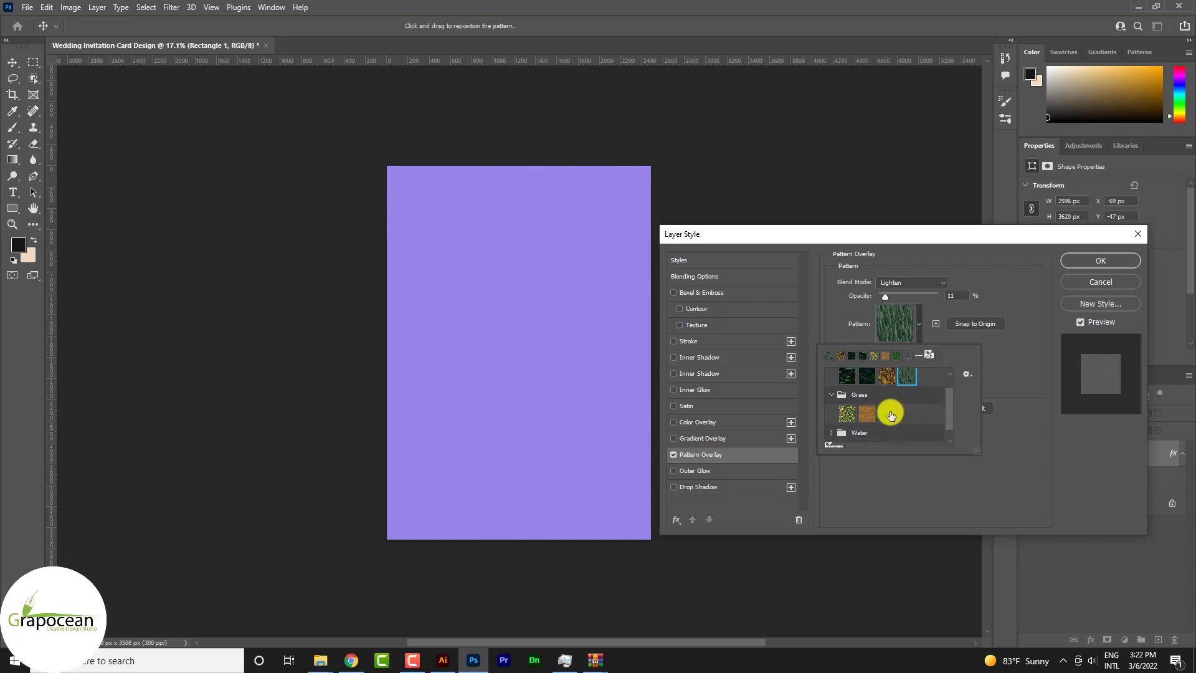
left_click_drag(885, 296, 897, 298)
left_click_drag(891, 376, 895, 376)
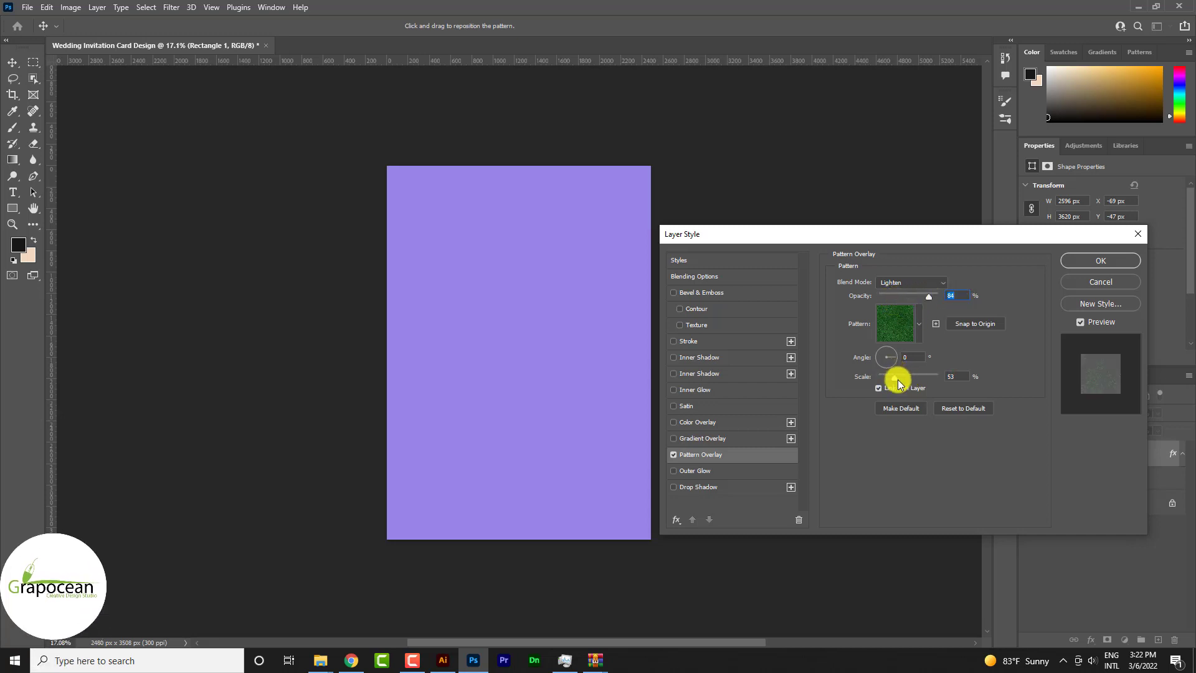
left_click_drag(894, 376, 916, 384)
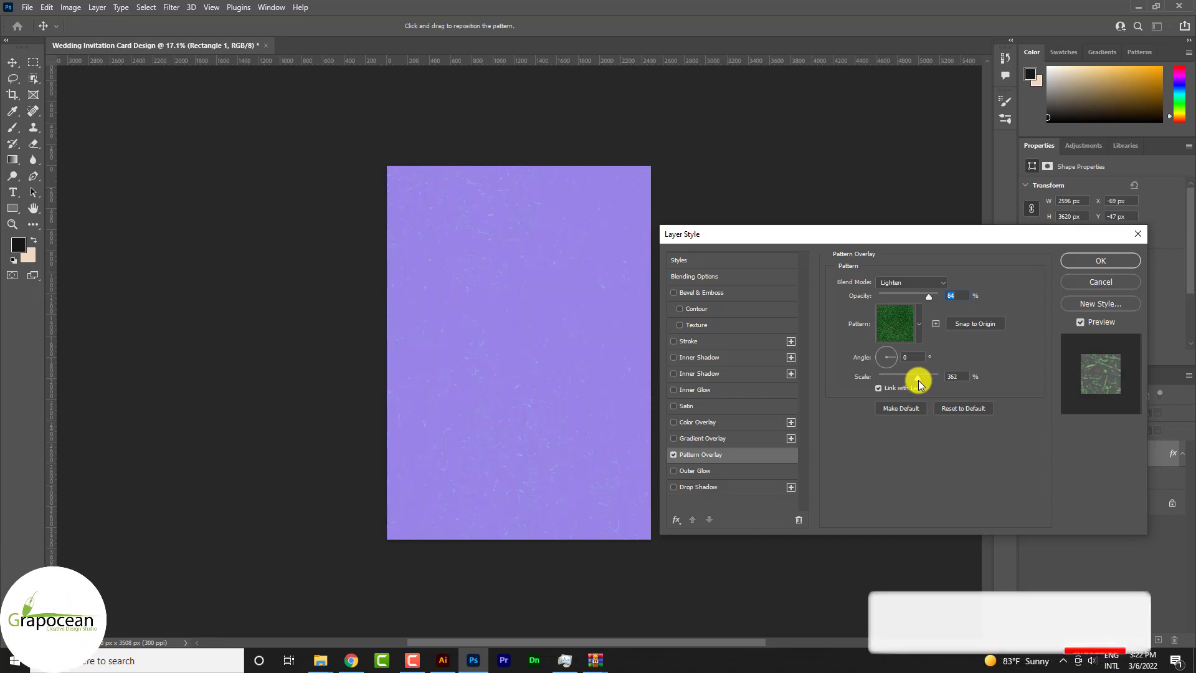
left_click(1084, 265)
scroll(575, 282, "up", 1)
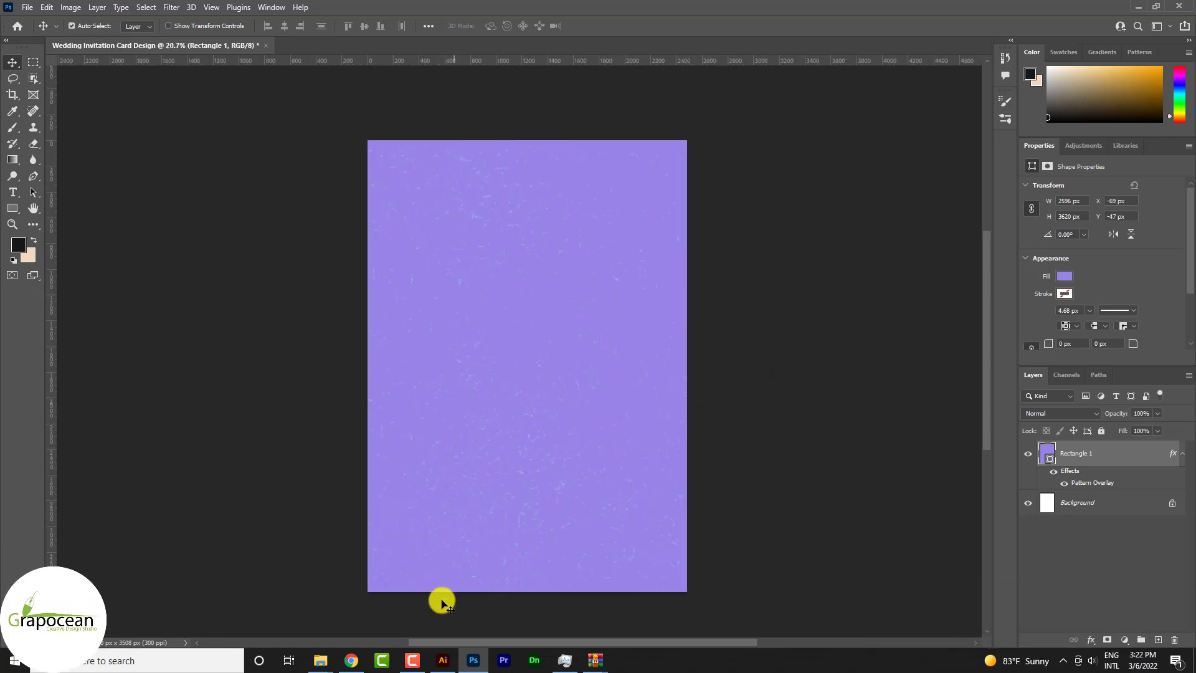
- In Illustrator, nudge a leaf in the swirl artwork and select all of it
left_click(442, 660)
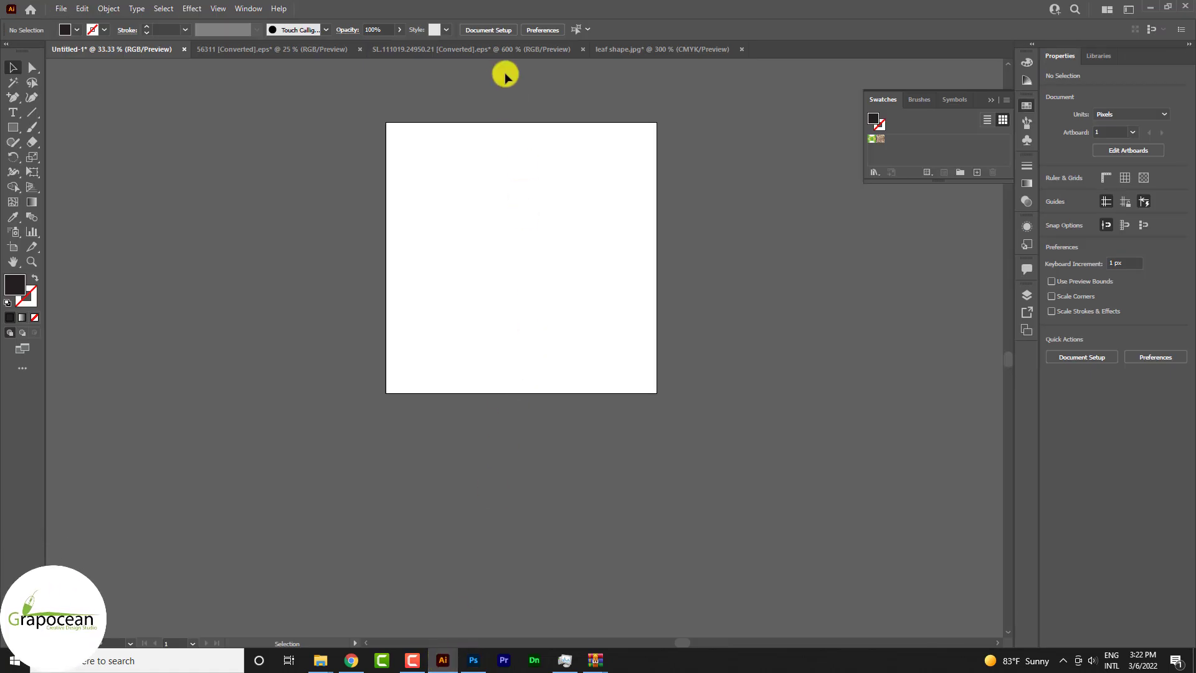
left_click(475, 49)
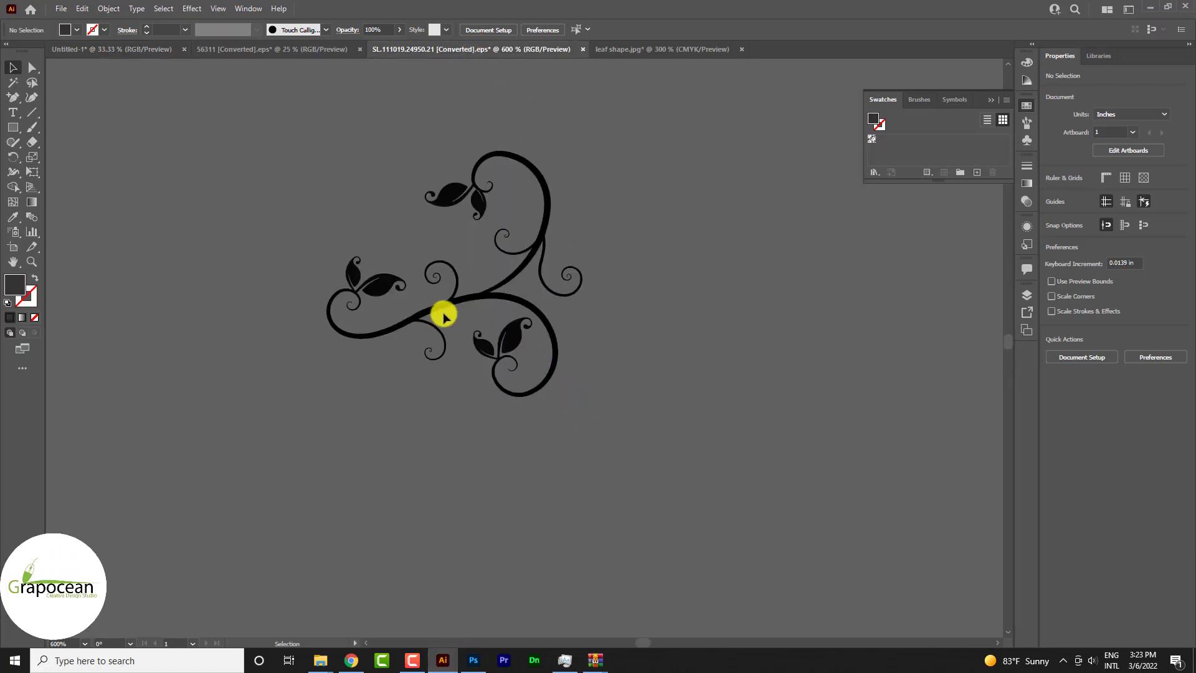
left_click_drag(355, 275, 346, 308)
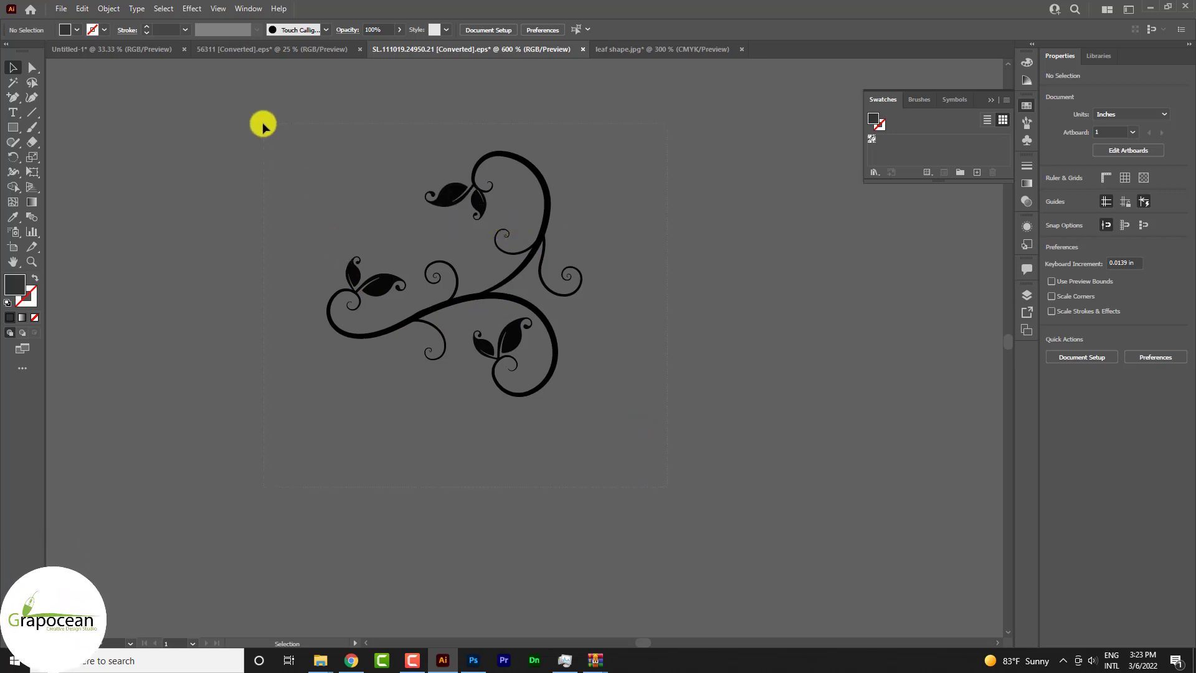
key("ctrl+a")
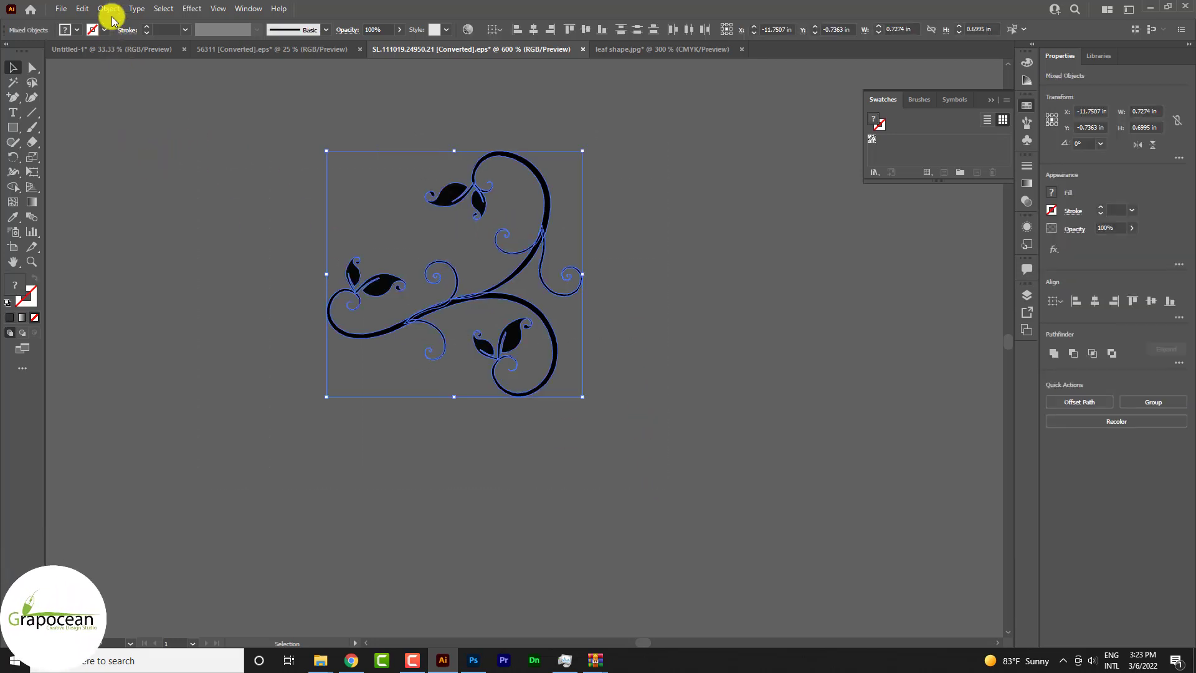
left_click(108, 9)
left_click(685, 246)
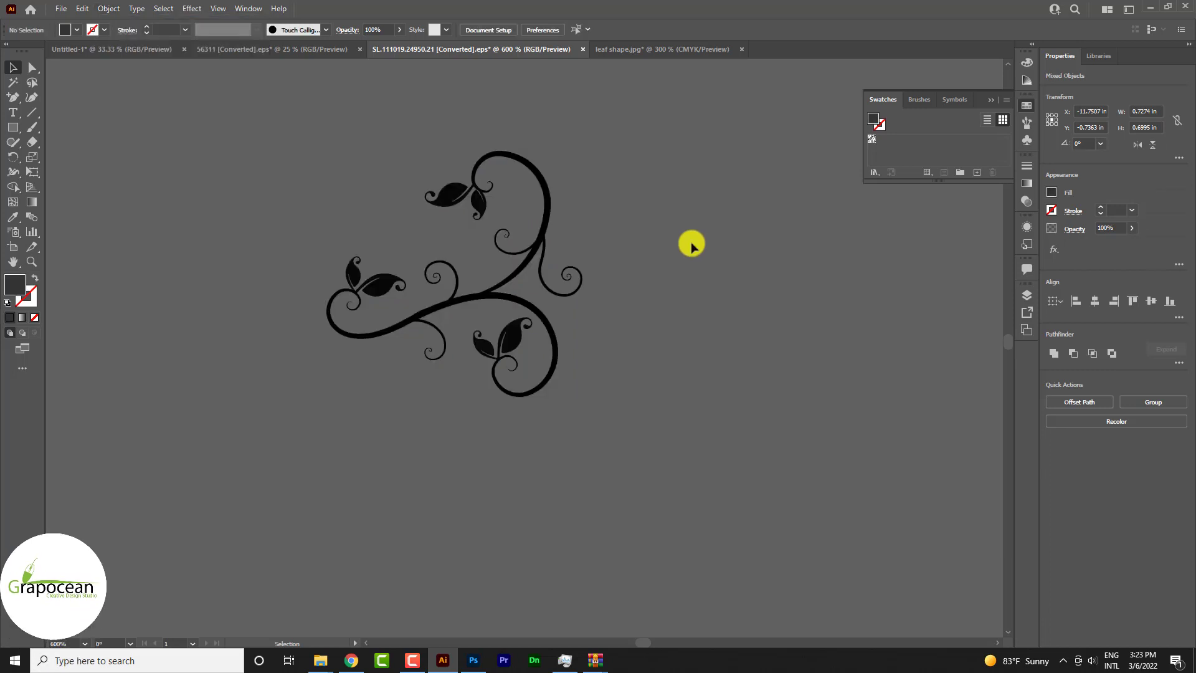
key("ctrl+a")
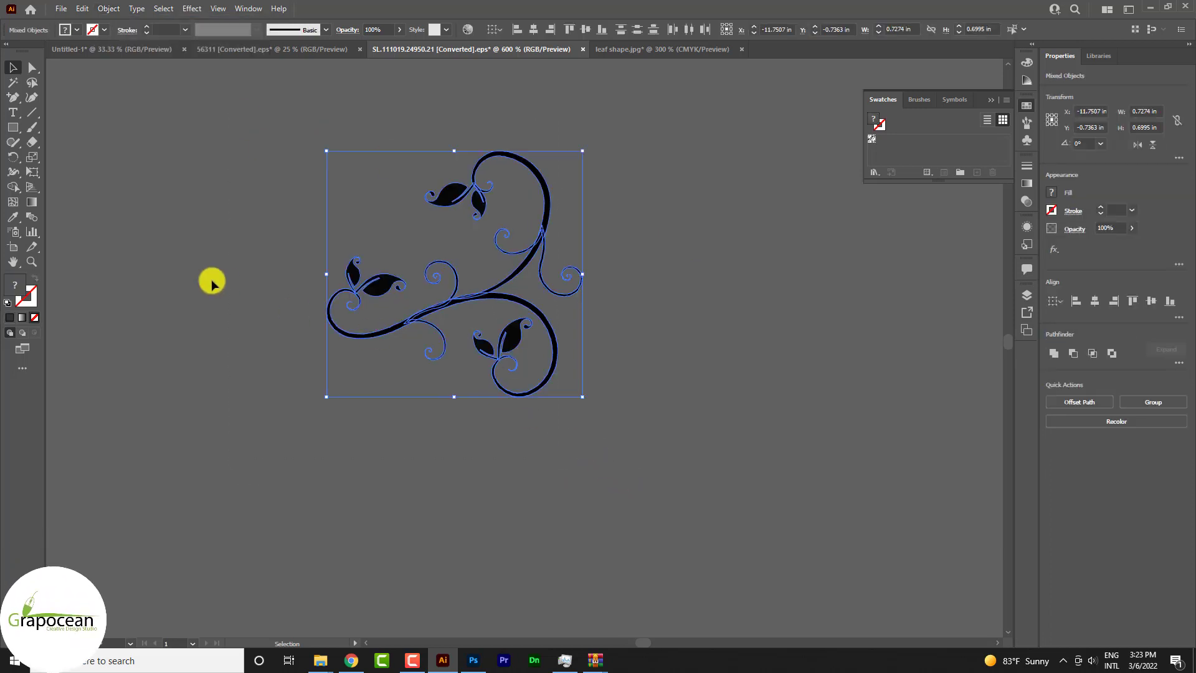
left_click(109, 9)
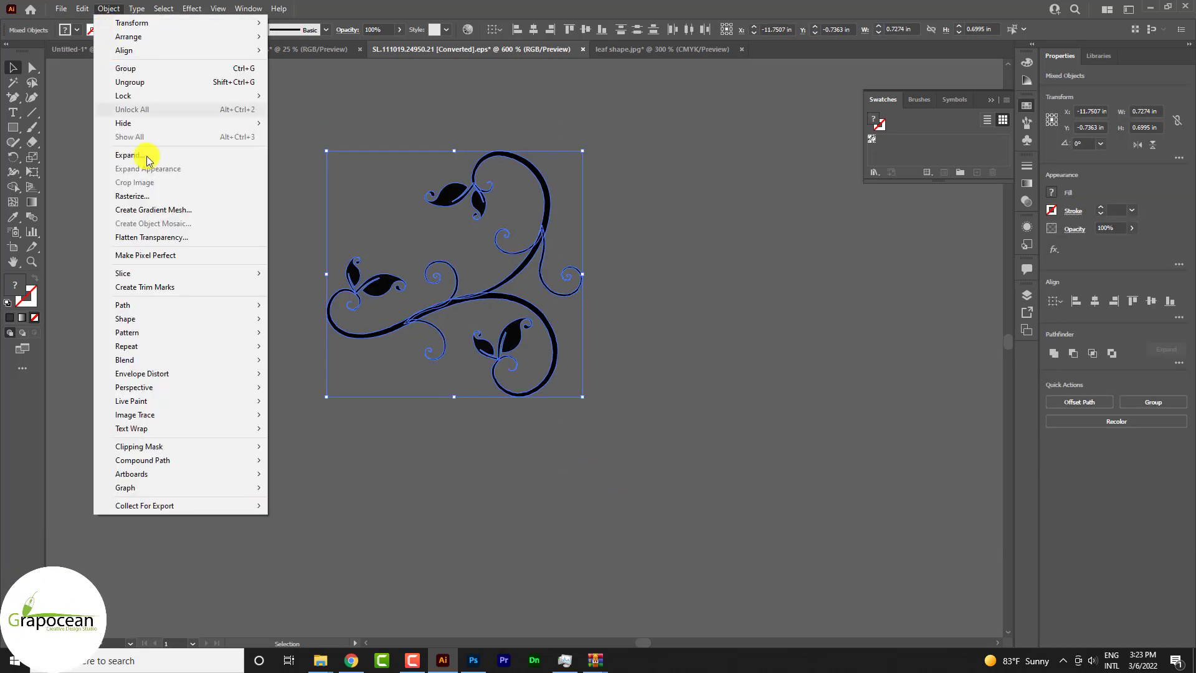
- Make a new pattern from the swirl with a Hex by Column tile layout
mouse_move(127, 333)
left_click(298, 329)
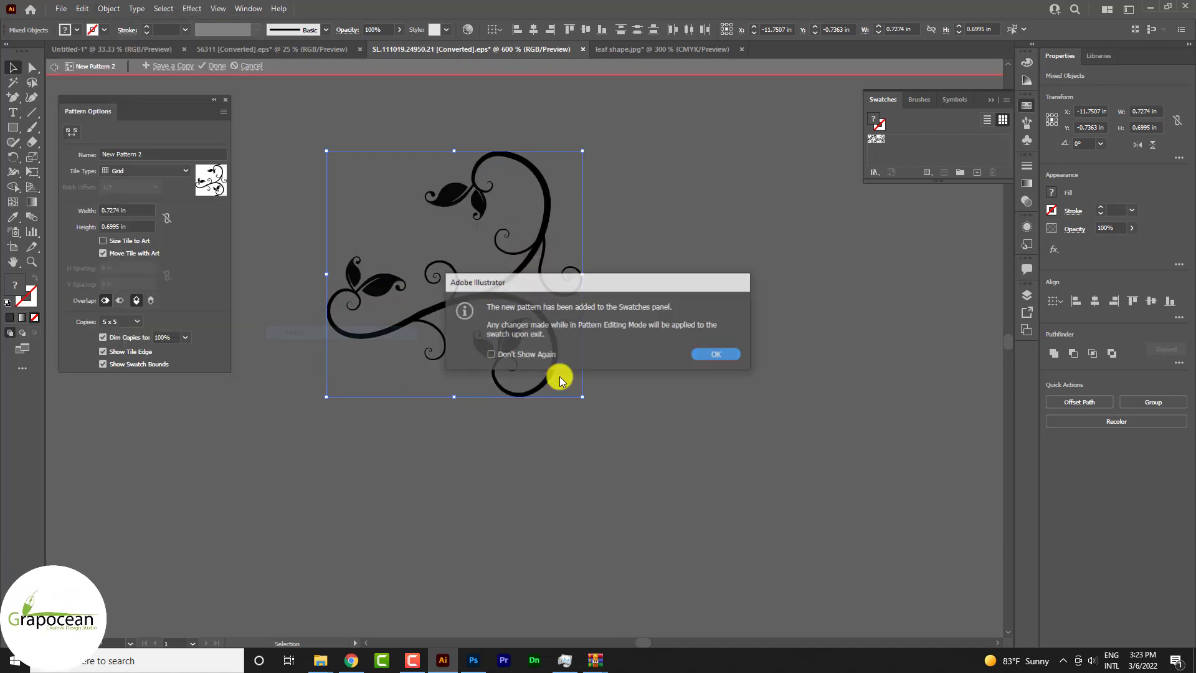
left_click(715, 354)
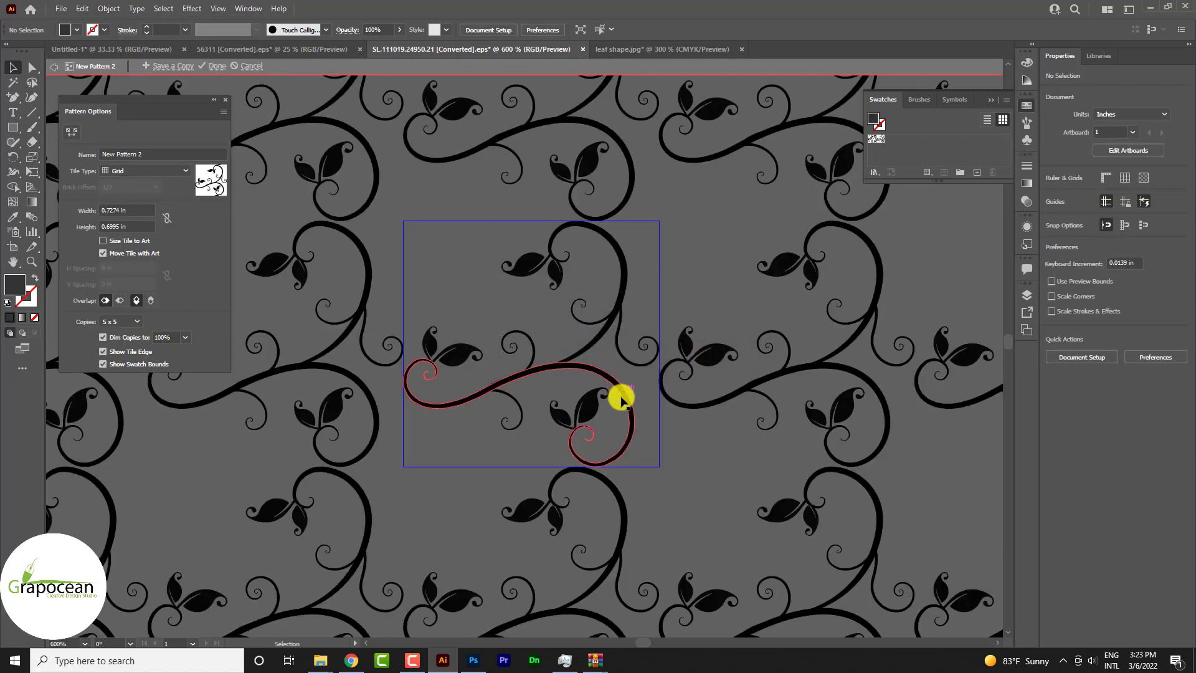
scroll(622, 399, "down", 4, "alt")
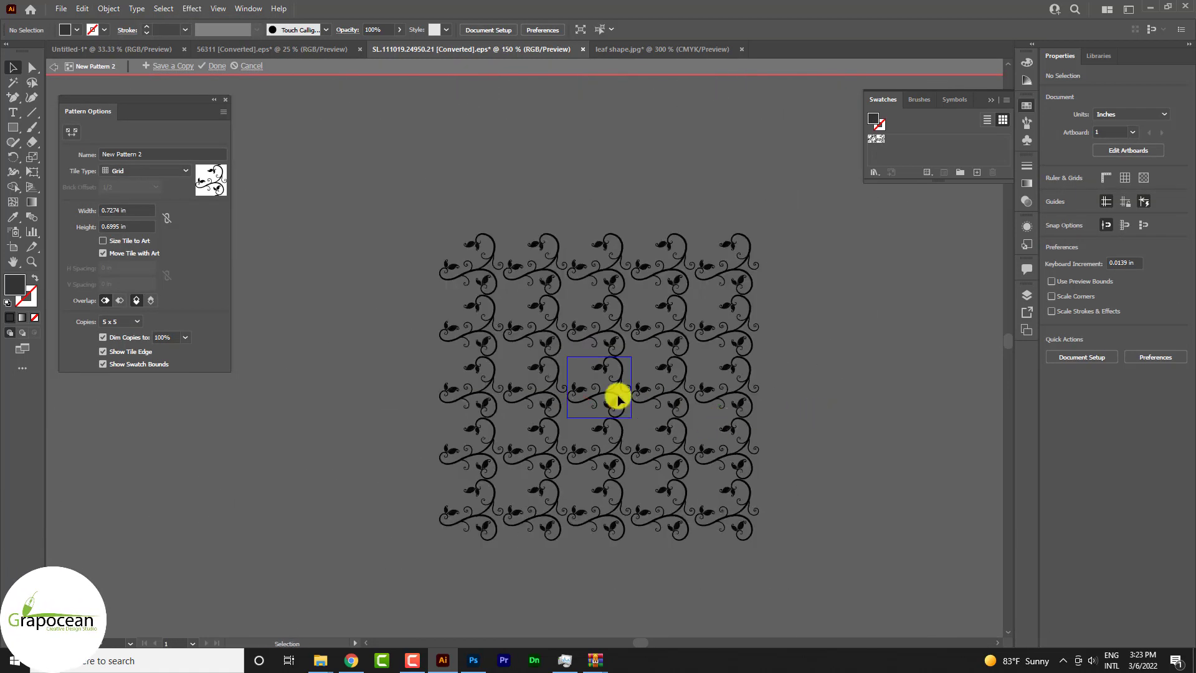
left_click(173, 172)
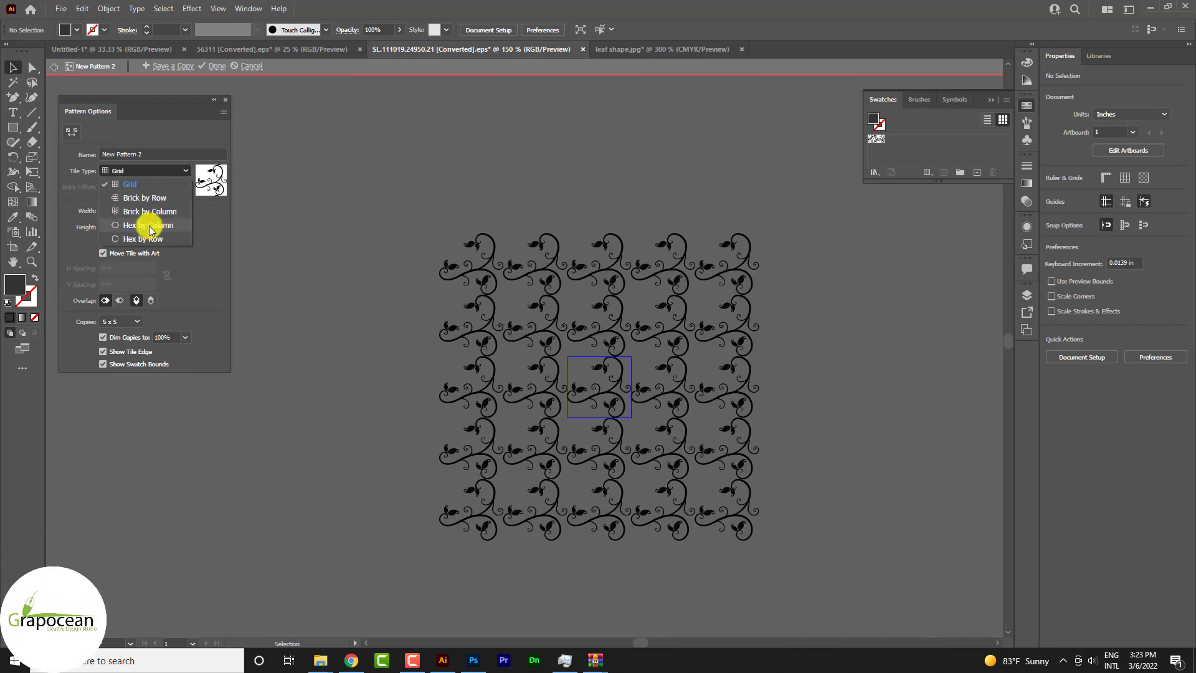
left_click(148, 226)
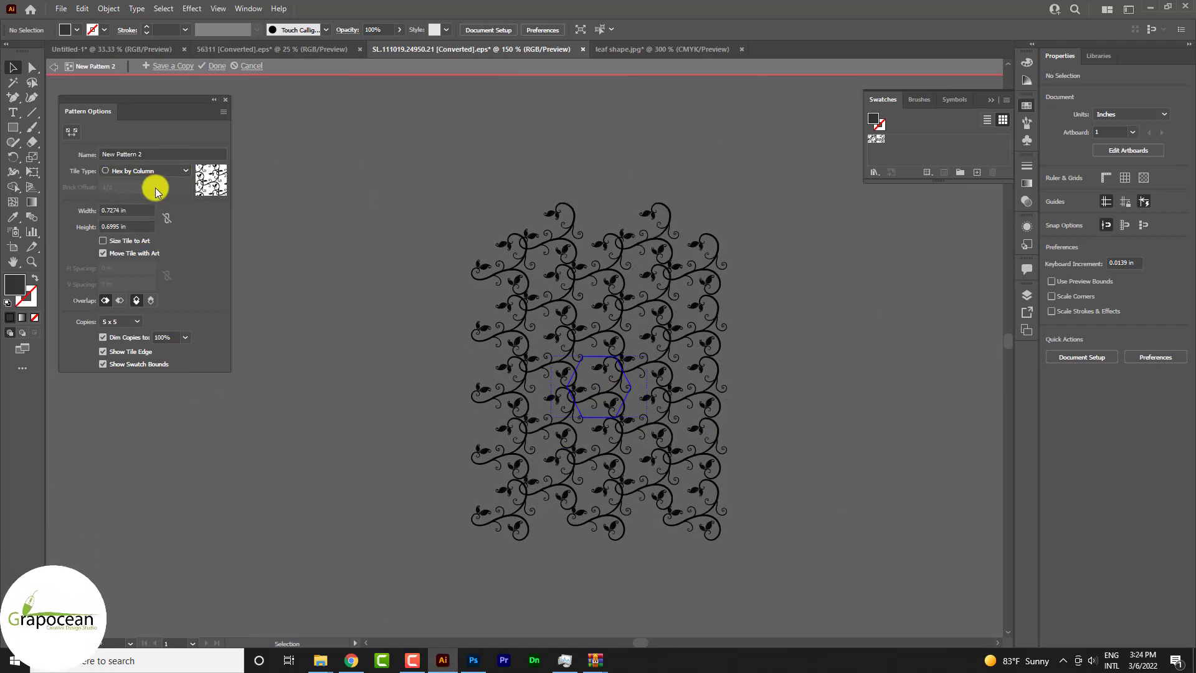
left_click(120, 302)
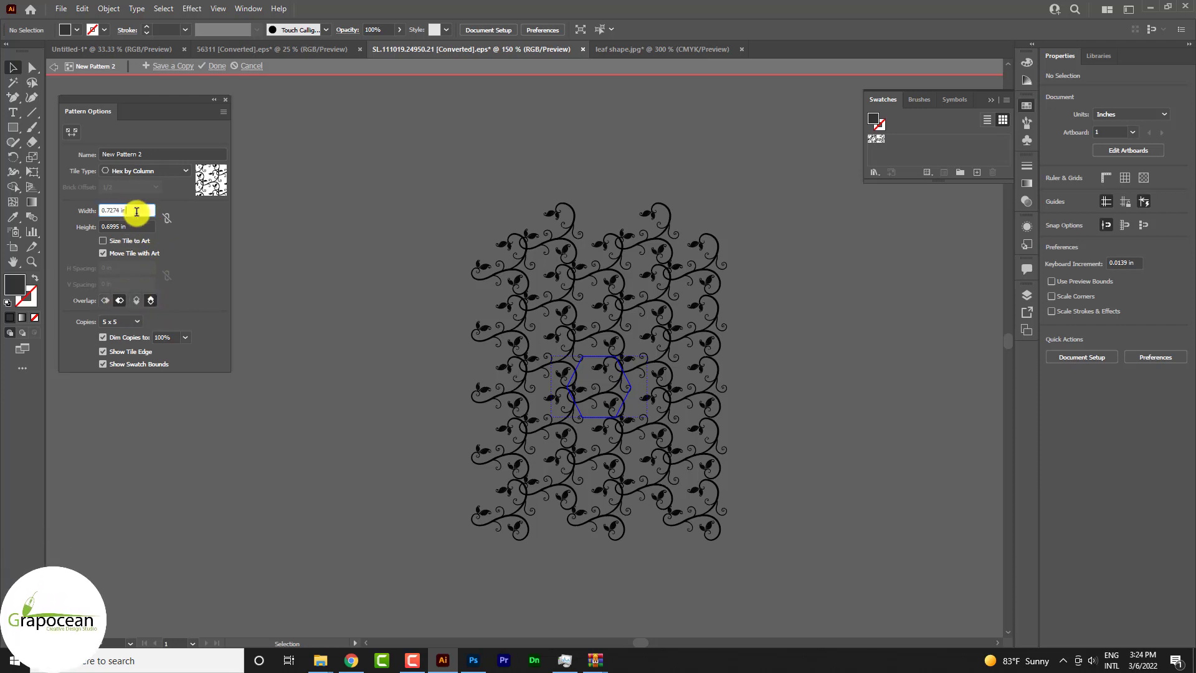
- Set the pattern tile size to 0.625 in
left_click_drag(120, 210, 72, 206)
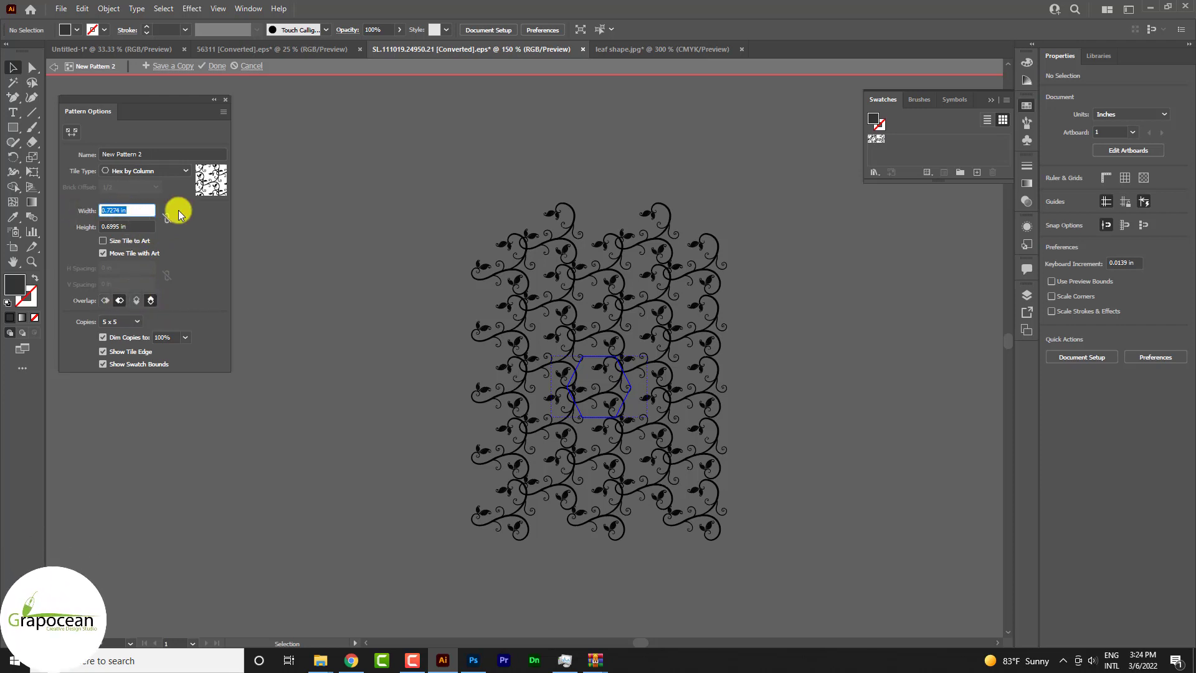
type("0.625")
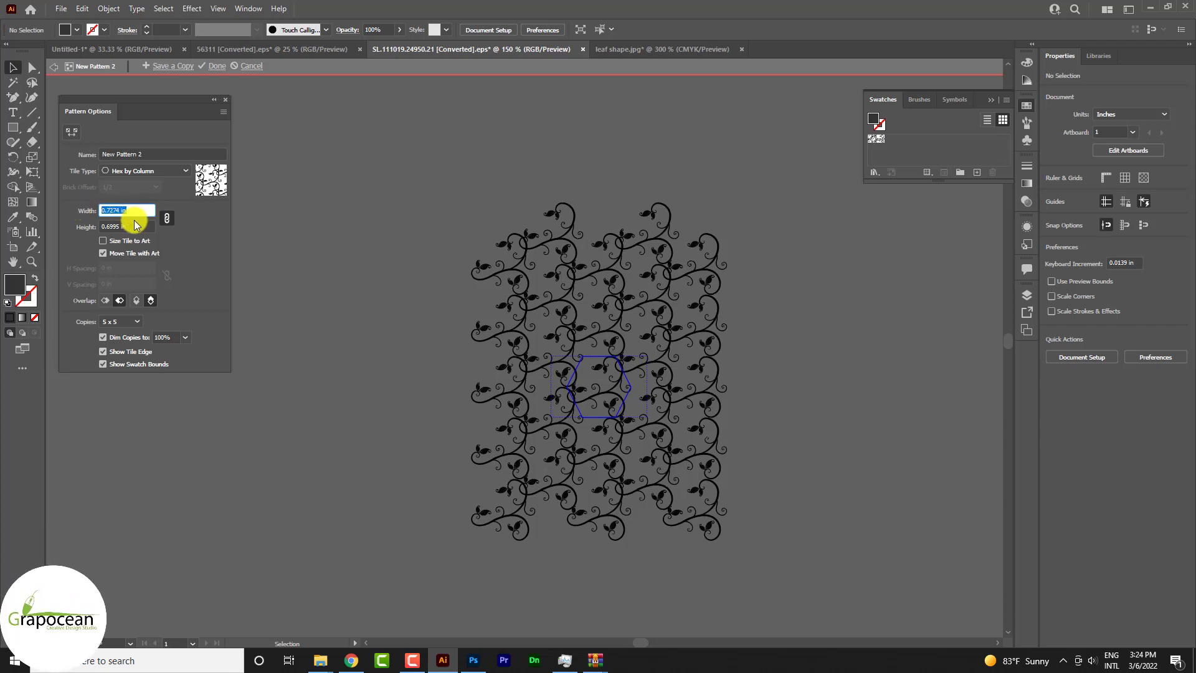
key("Return")
type("0.125")
key("Return")
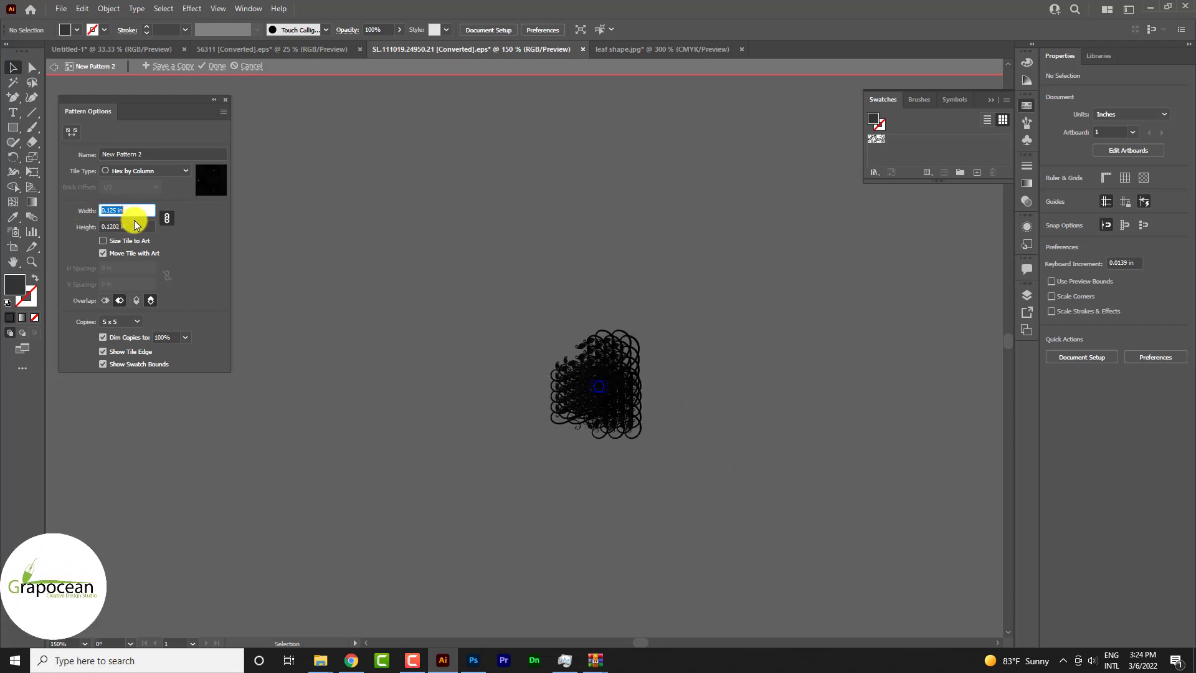
type("0.625")
key("Return")
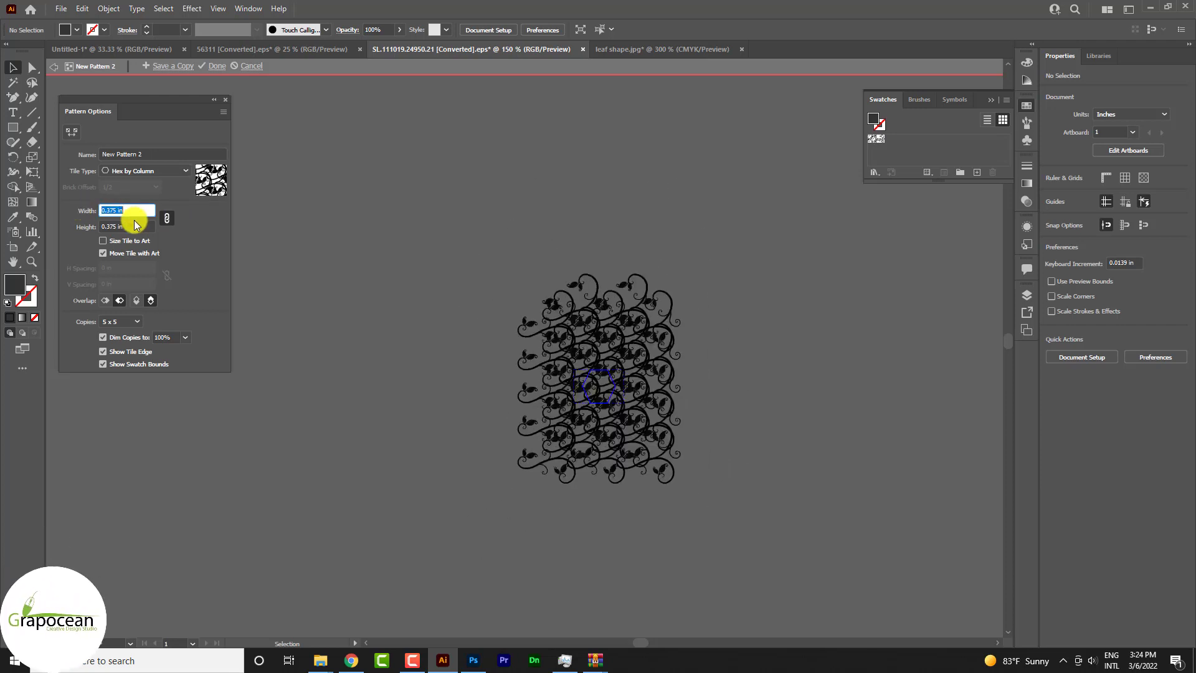
- Compare a 0.75 in tile size against 0.625 in
type("0.75")
key("Return")
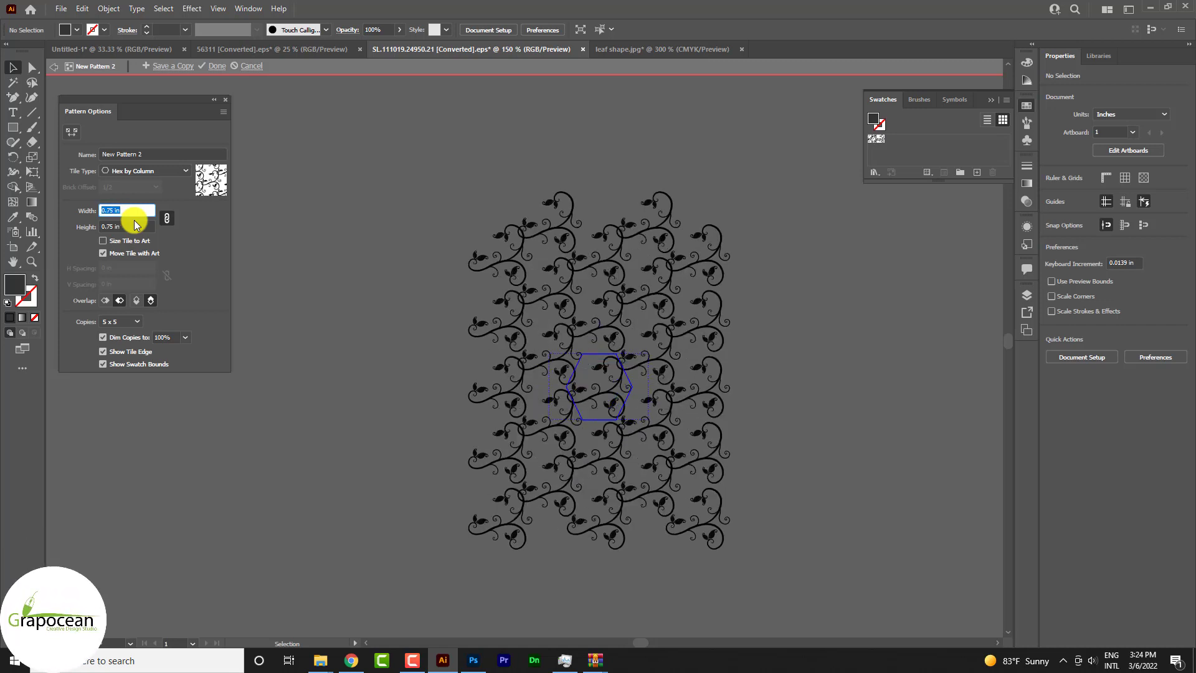
key("Down")
key("Up")
key("Down")
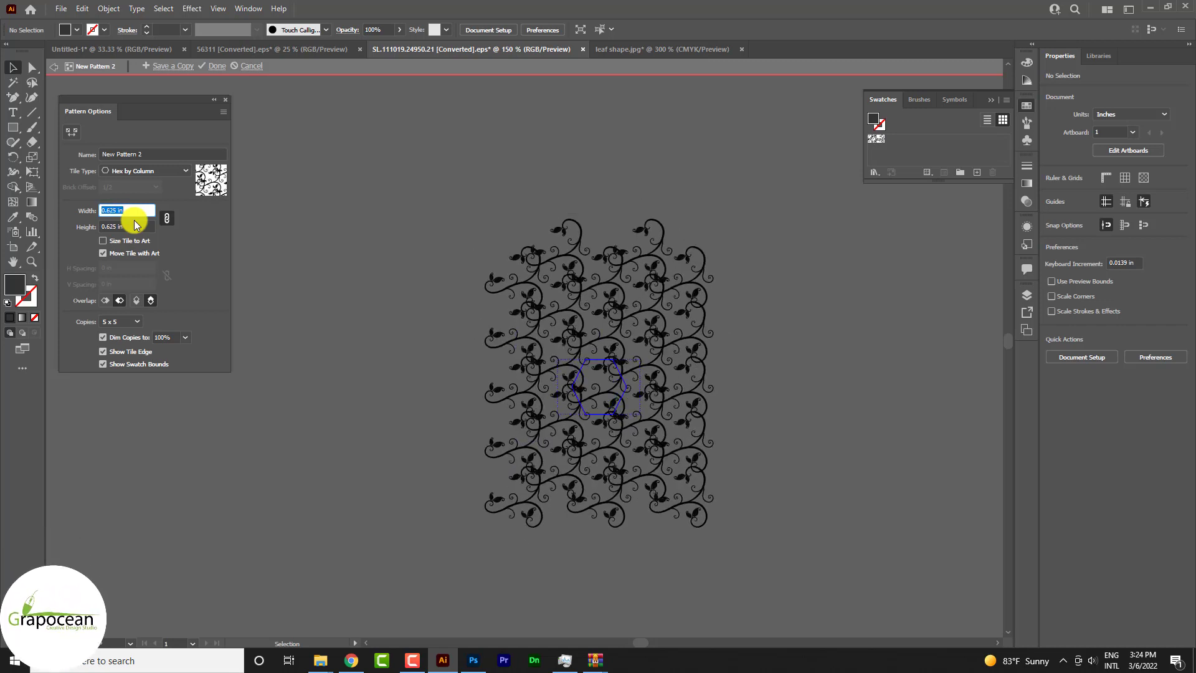
key("Up")
key("Down")
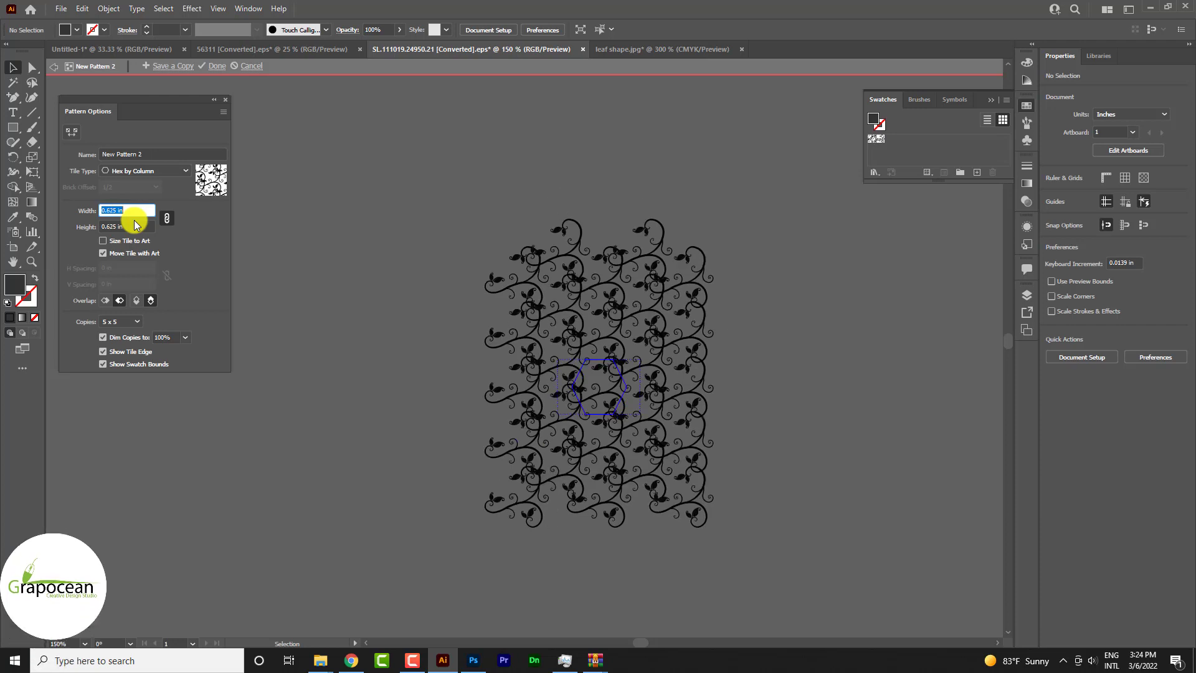
key("Up")
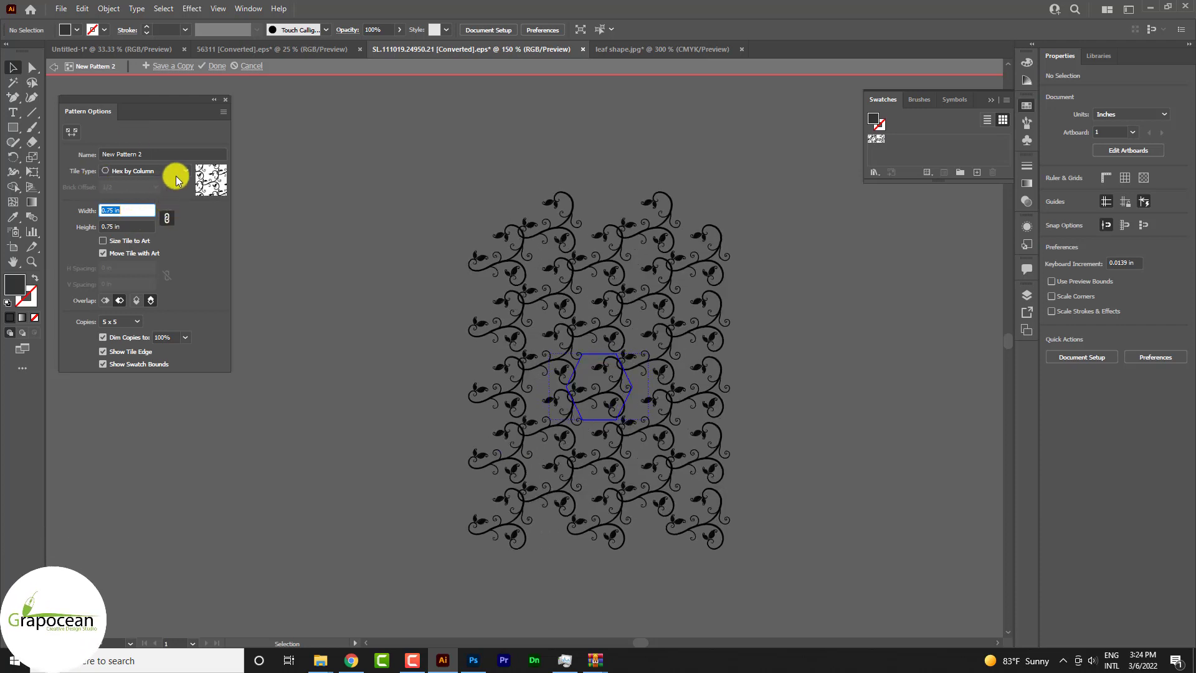
- Use Brick by Column with 0.625 in tiles and save a copy as New Pattern 3
left_click(176, 177)
left_click(140, 233)
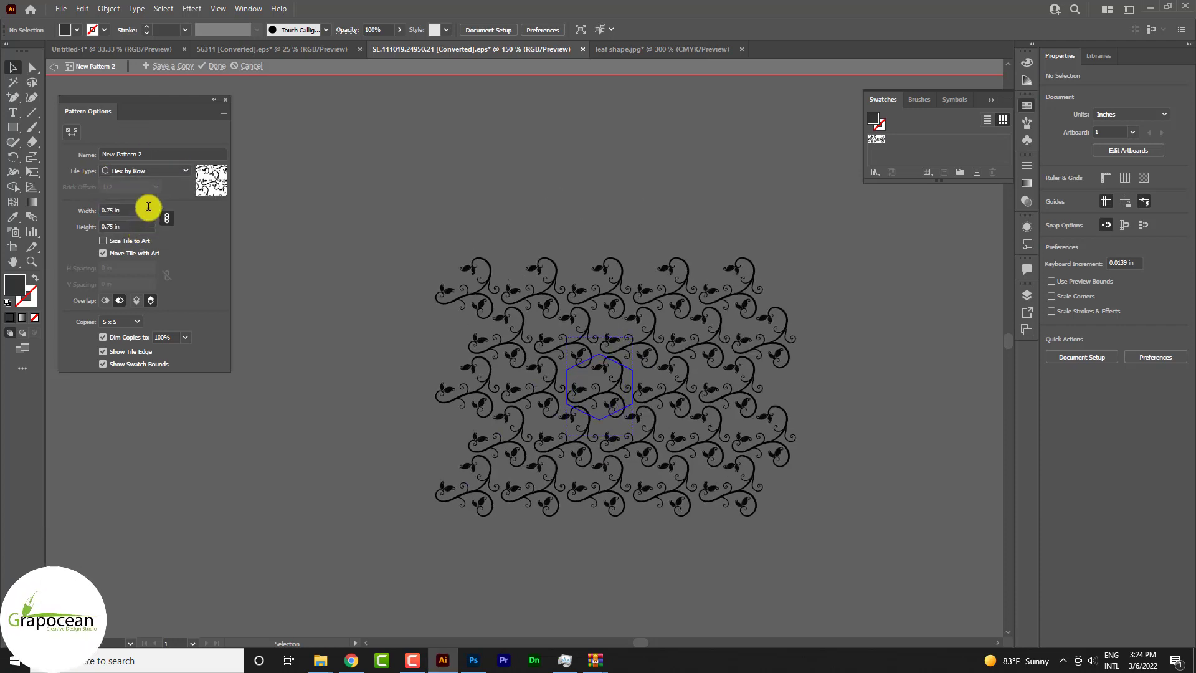
left_click(168, 172)
left_click(145, 212)
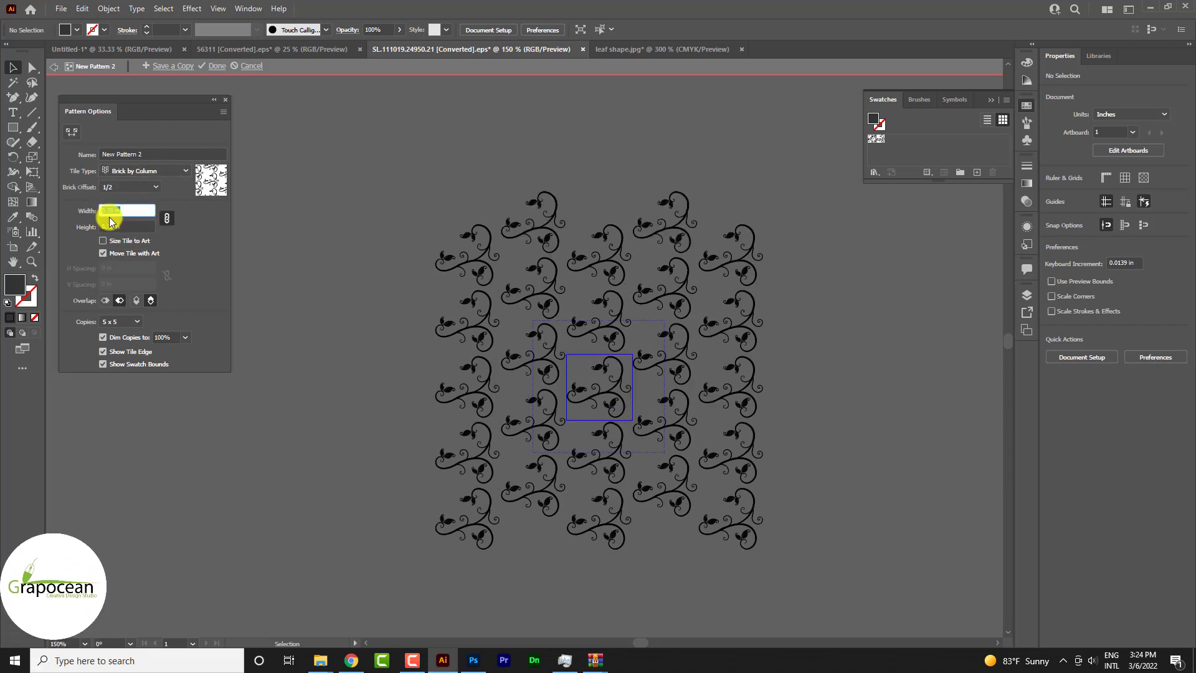
key("Down")
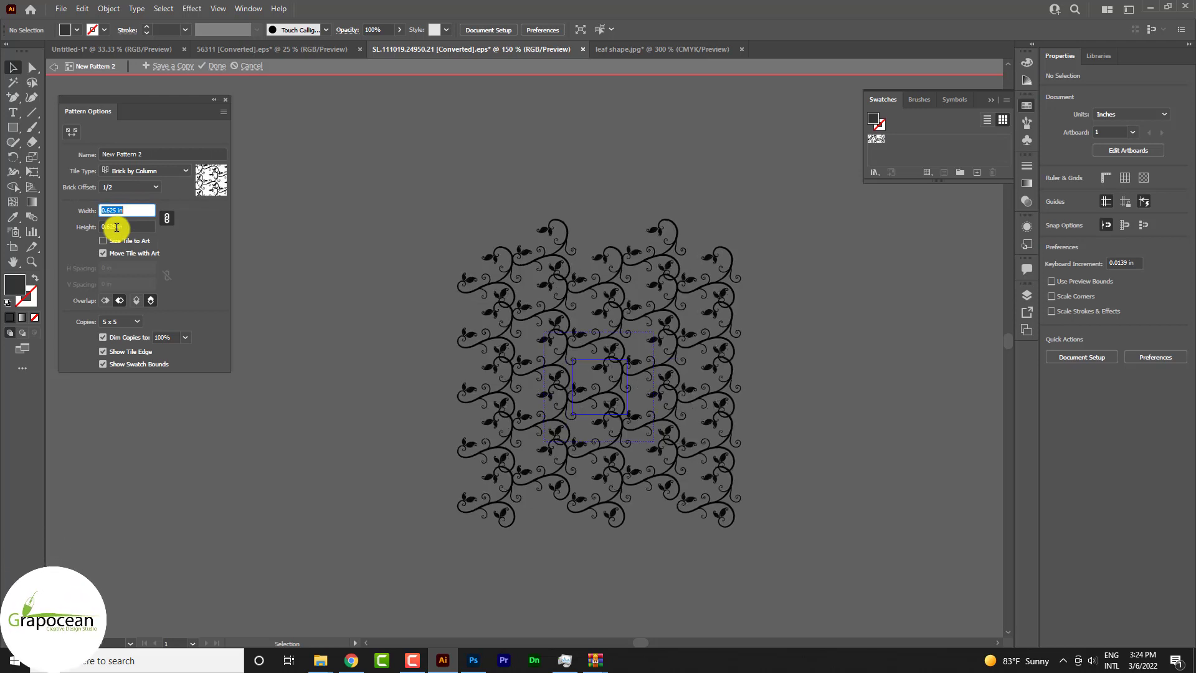
left_click(312, 269)
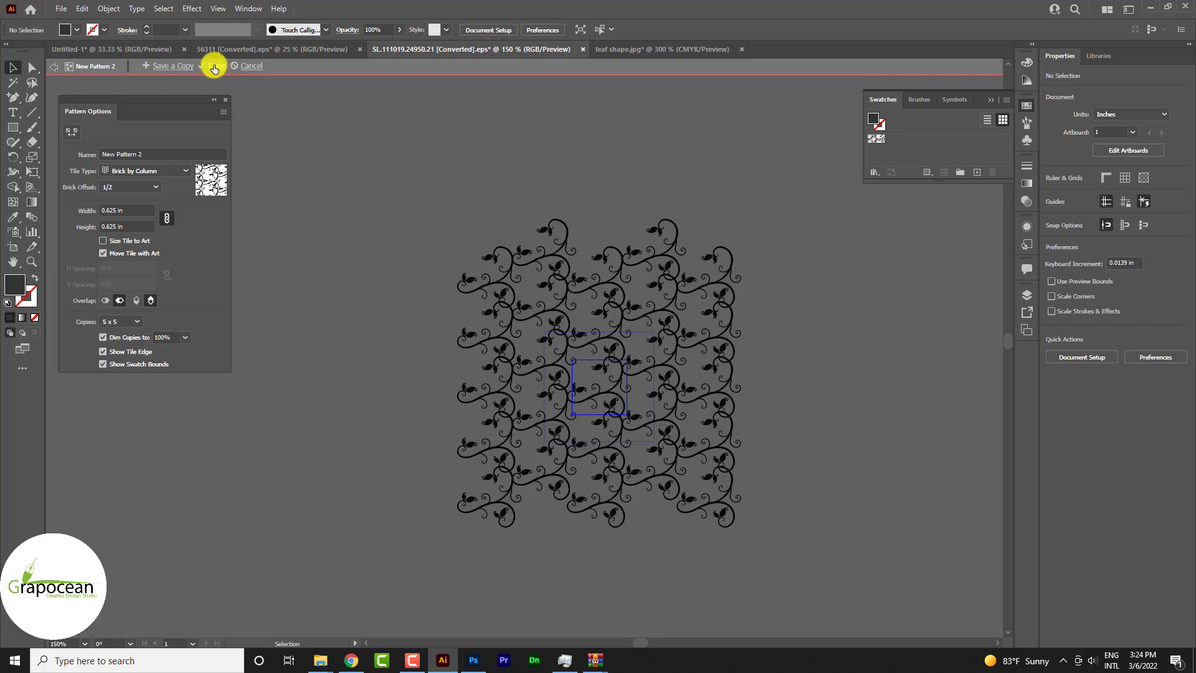
left_click(183, 66)
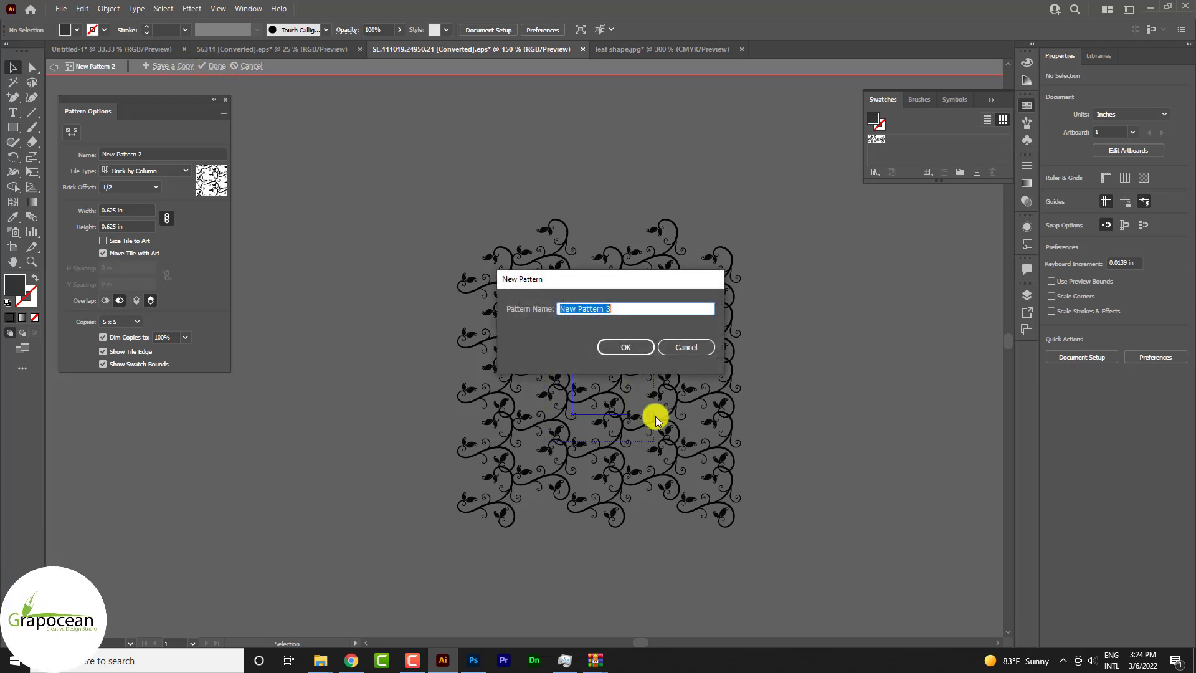
left_click(629, 347)
left_click(710, 349)
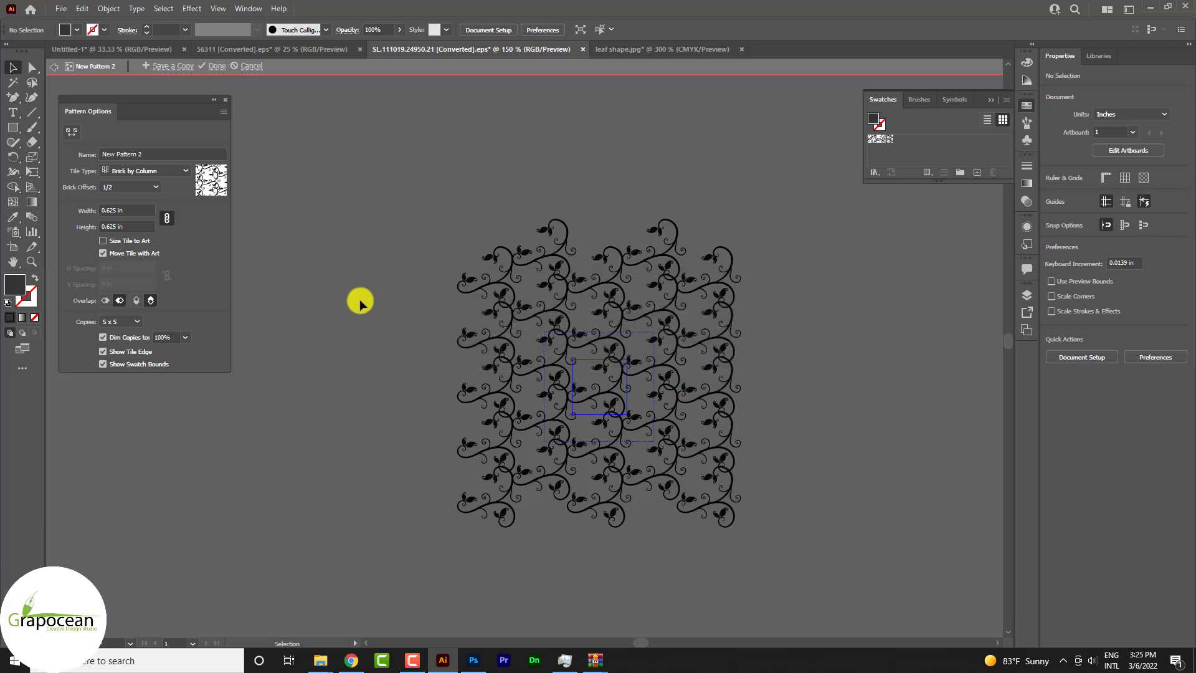
- Draw a 4.15 × 4.25 in rectangle filled with New Pattern 3 and drag it toward Photoshop
left_click(217, 66)
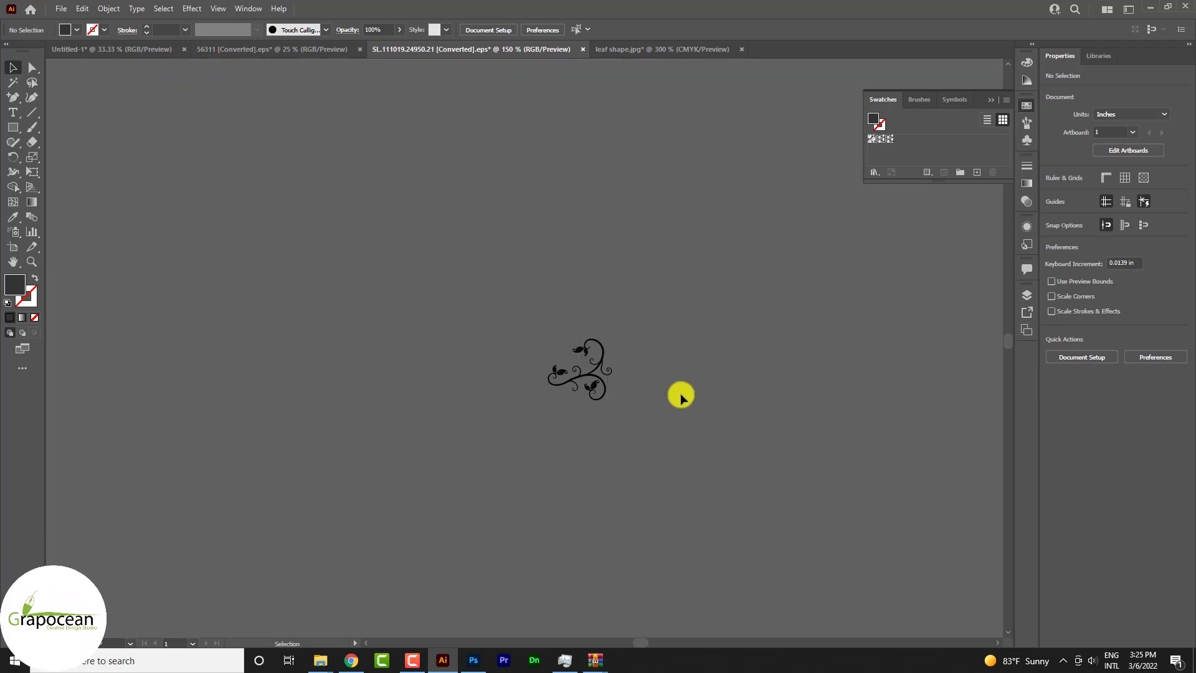
left_click(12, 127)
left_click_drag(165, 122, 529, 495)
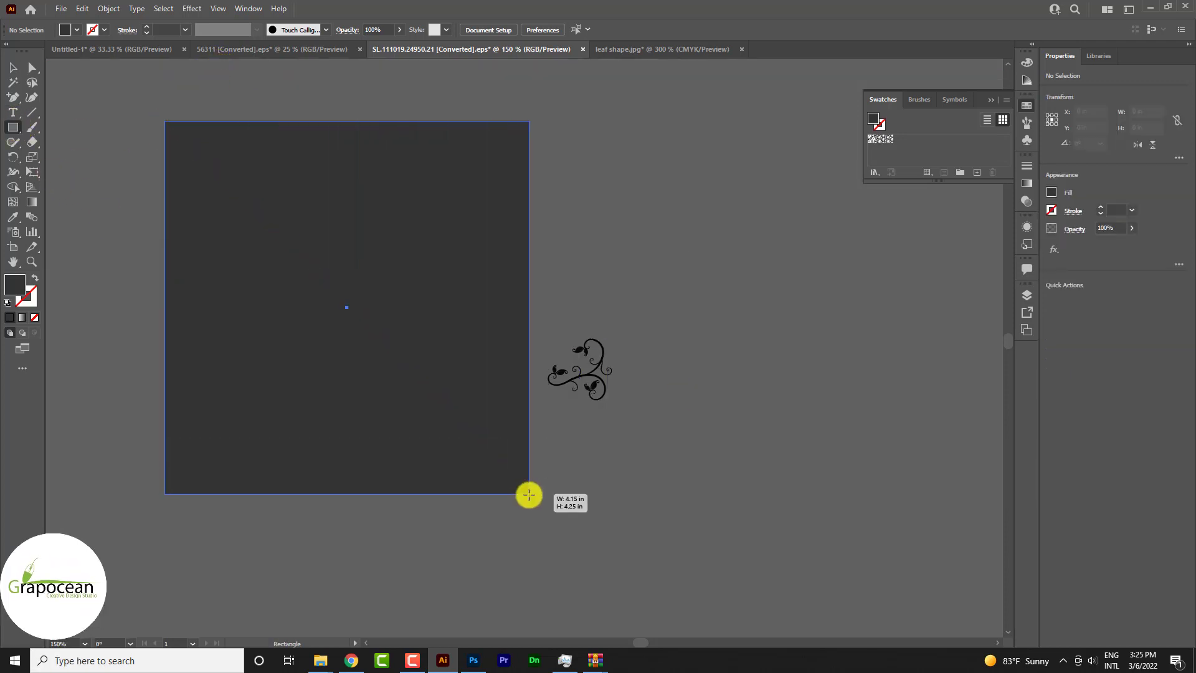
left_click(77, 29)
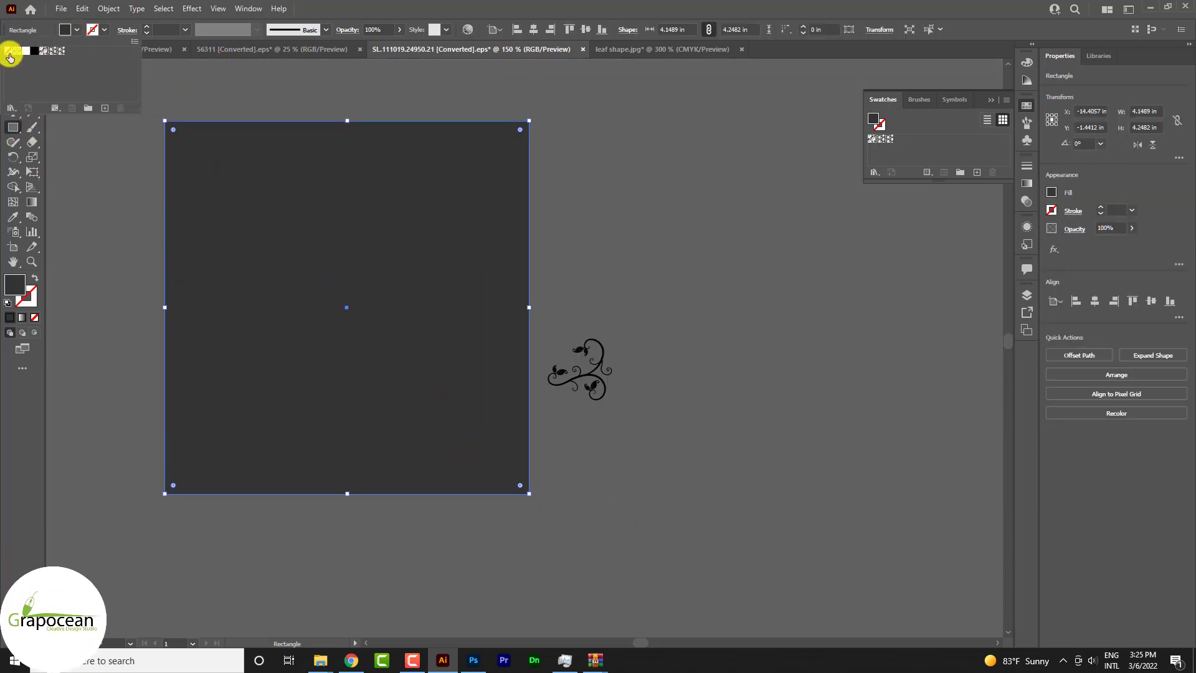
left_click(61, 53)
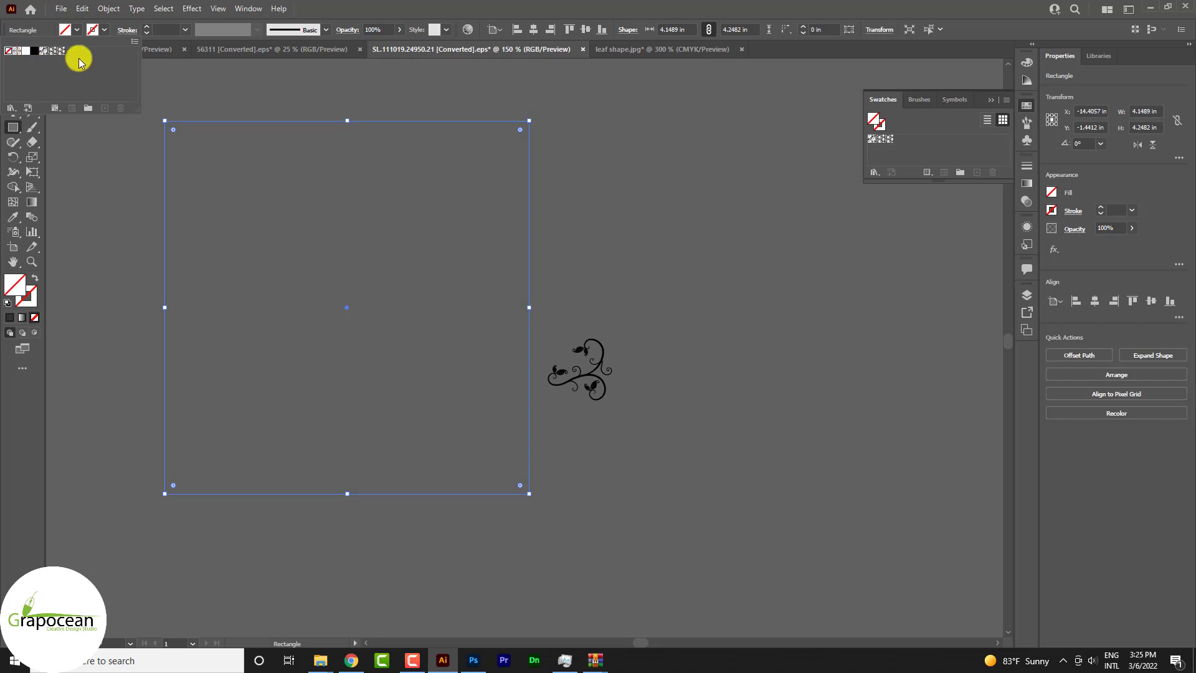
left_click(131, 272)
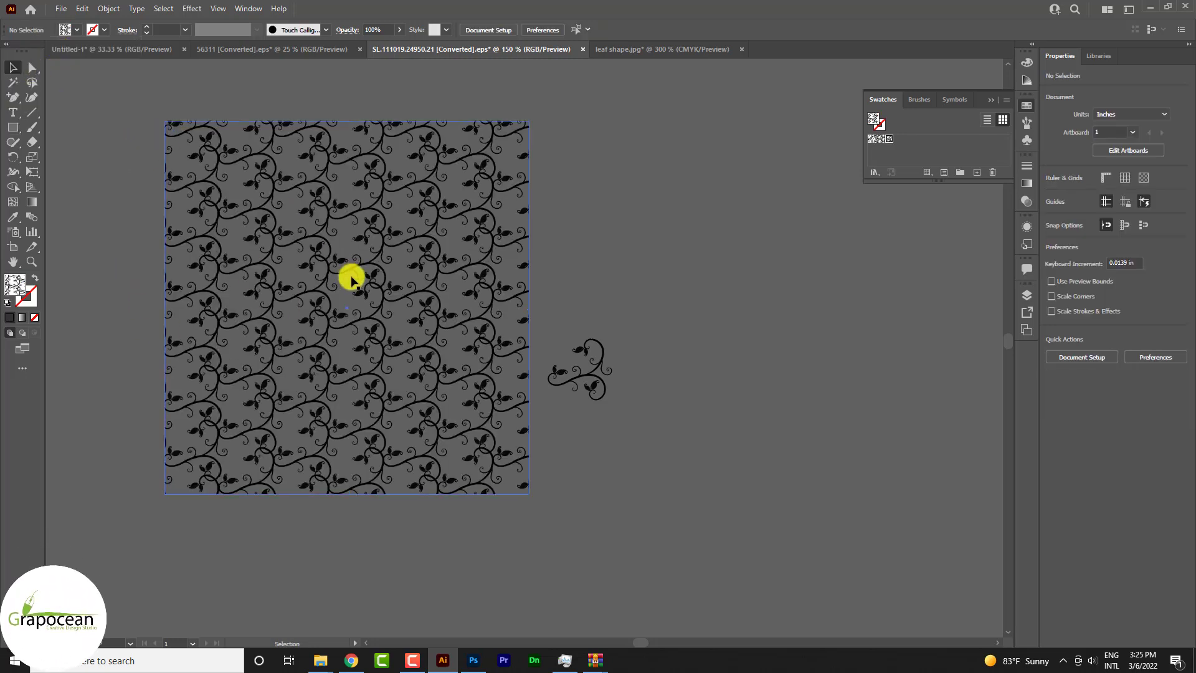
mouse_move(349, 283)
left_mouse_down()
mouse_move(454, 546)
mouse_move(479, 660)
left_mouse_up()
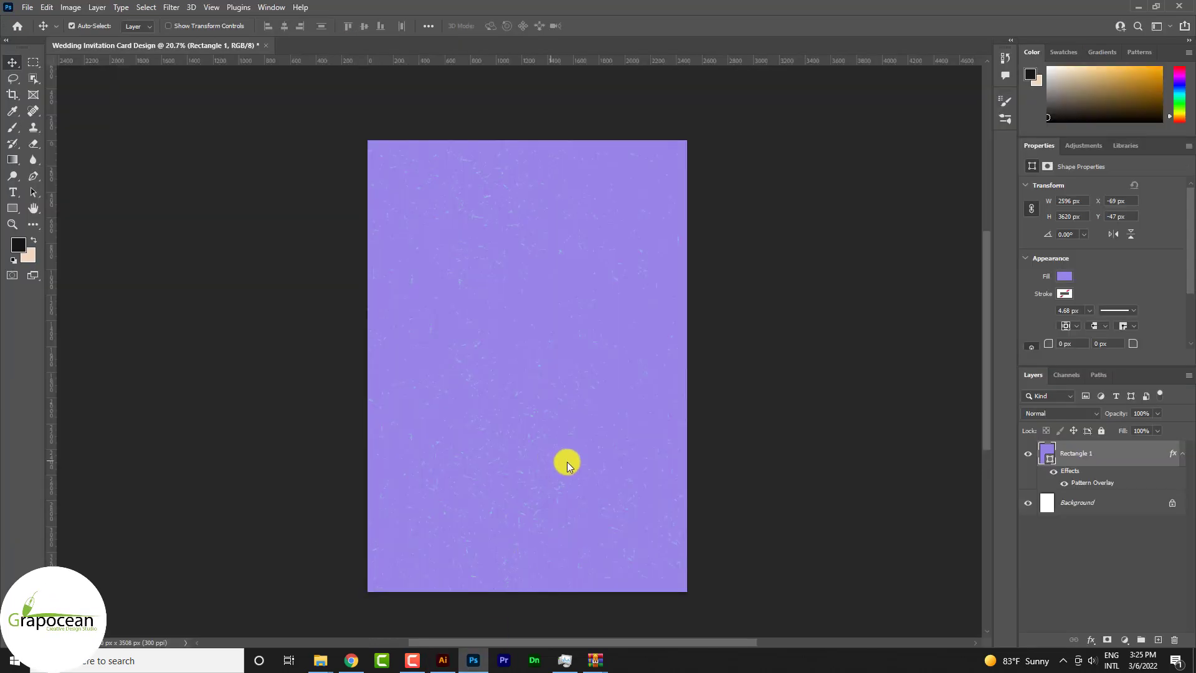
- Place the swirl pattern on the card, scaled to about 203% and shifted down 108 px
left_click_drag(567, 466, 567, 464)
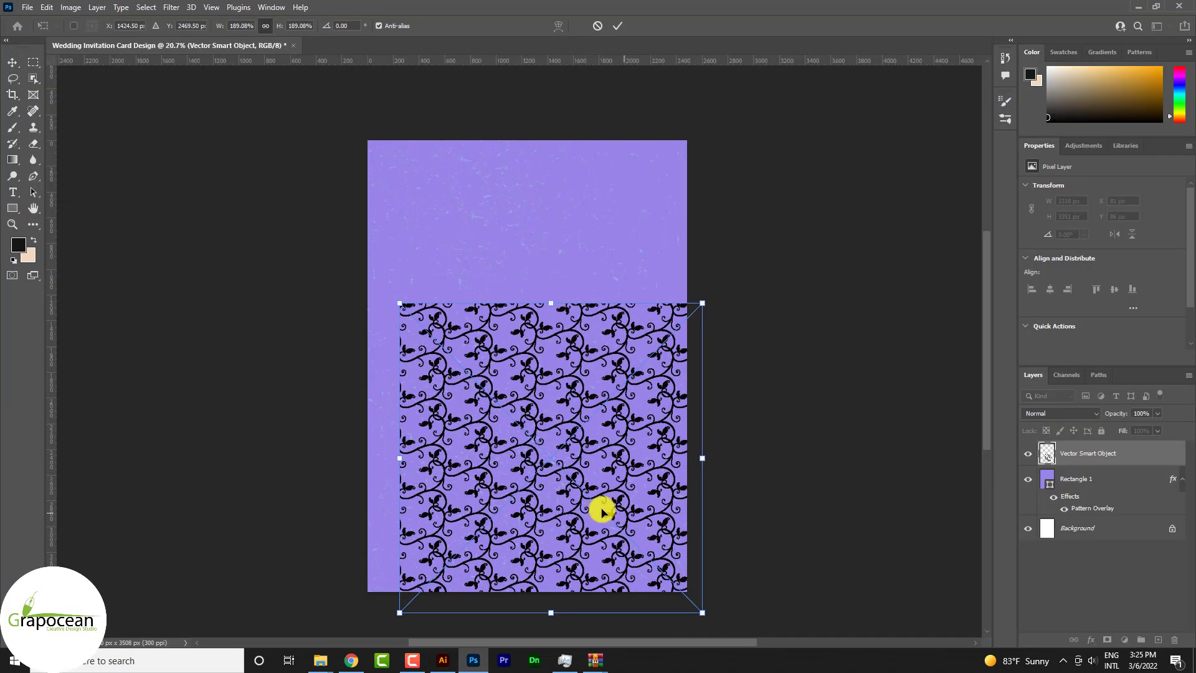
mouse_move(602, 511)
left_mouse_down()
mouse_move(571, 371)
mouse_move(574, 403)
mouse_move(592, 364)
left_mouse_up()
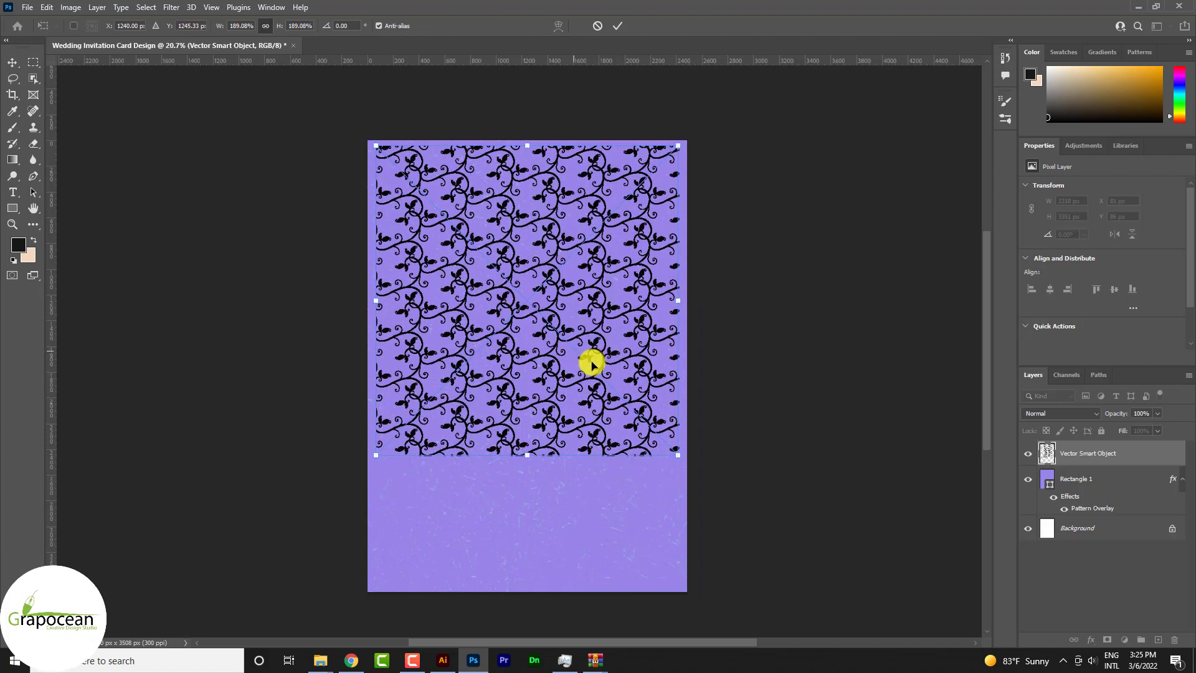
left_click_drag(678, 455, 685, 466)
left_click_drag(592, 432, 600, 444)
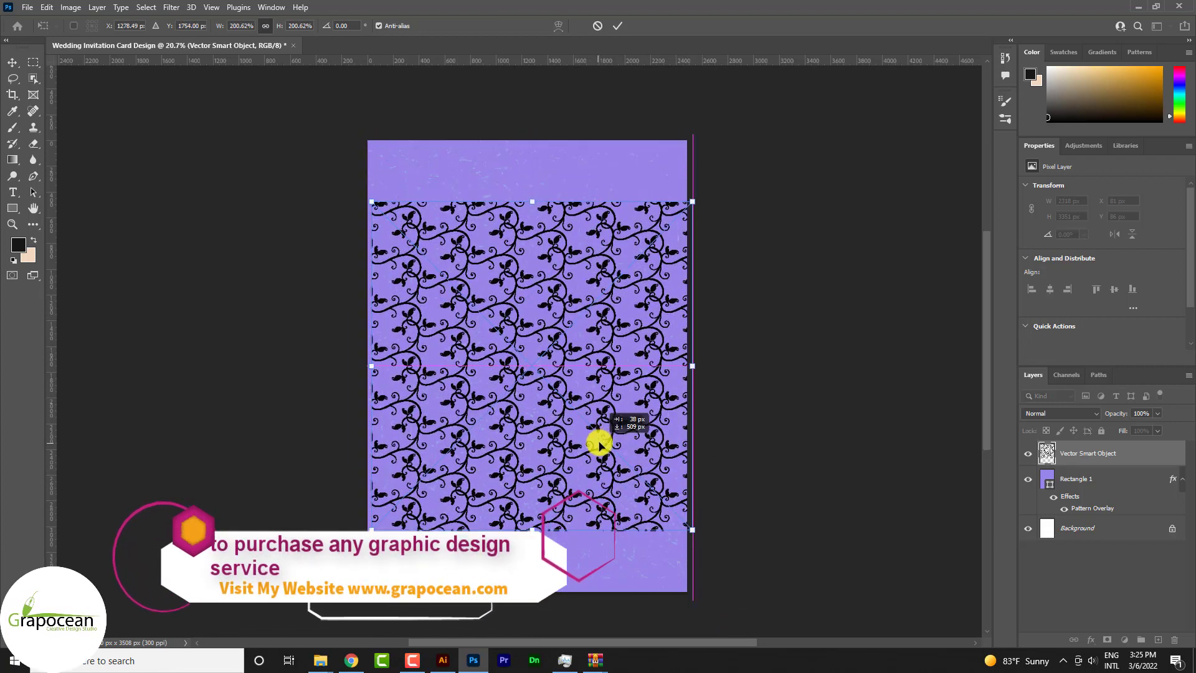
left_click(616, 26)
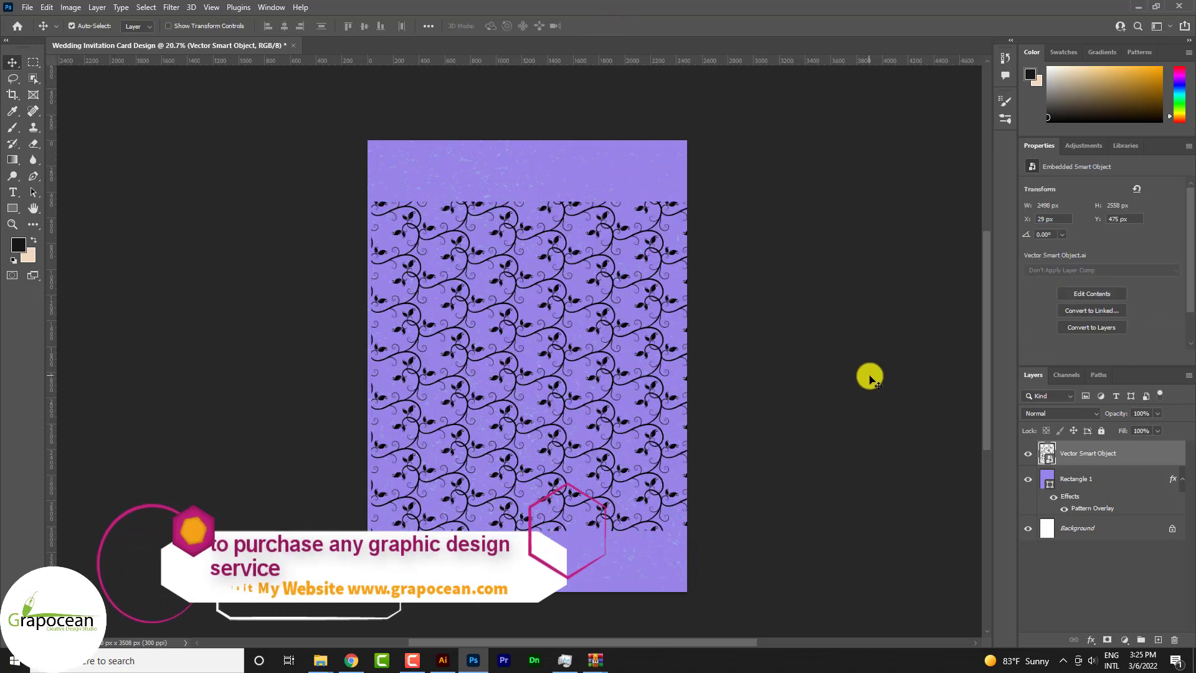
- Add a pale lavender #cabcff Color Overlay to the swirl pattern layer
right_click(1059, 452)
left_click(1021, 107)
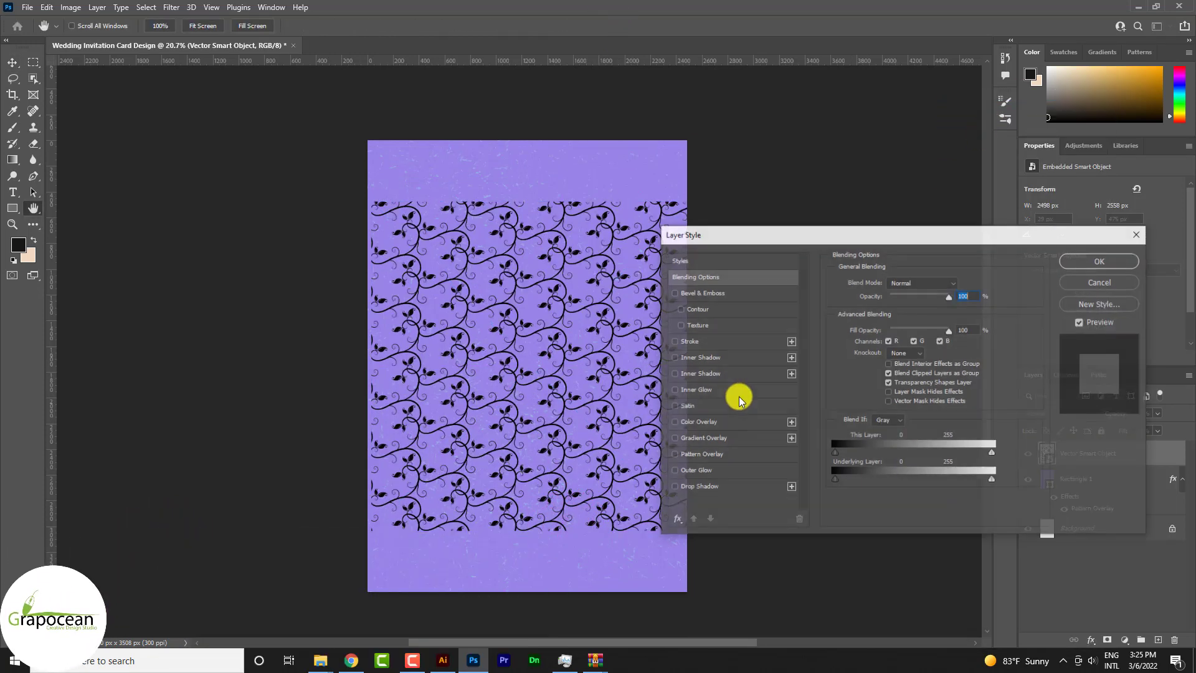
left_click(696, 422)
left_click(962, 284)
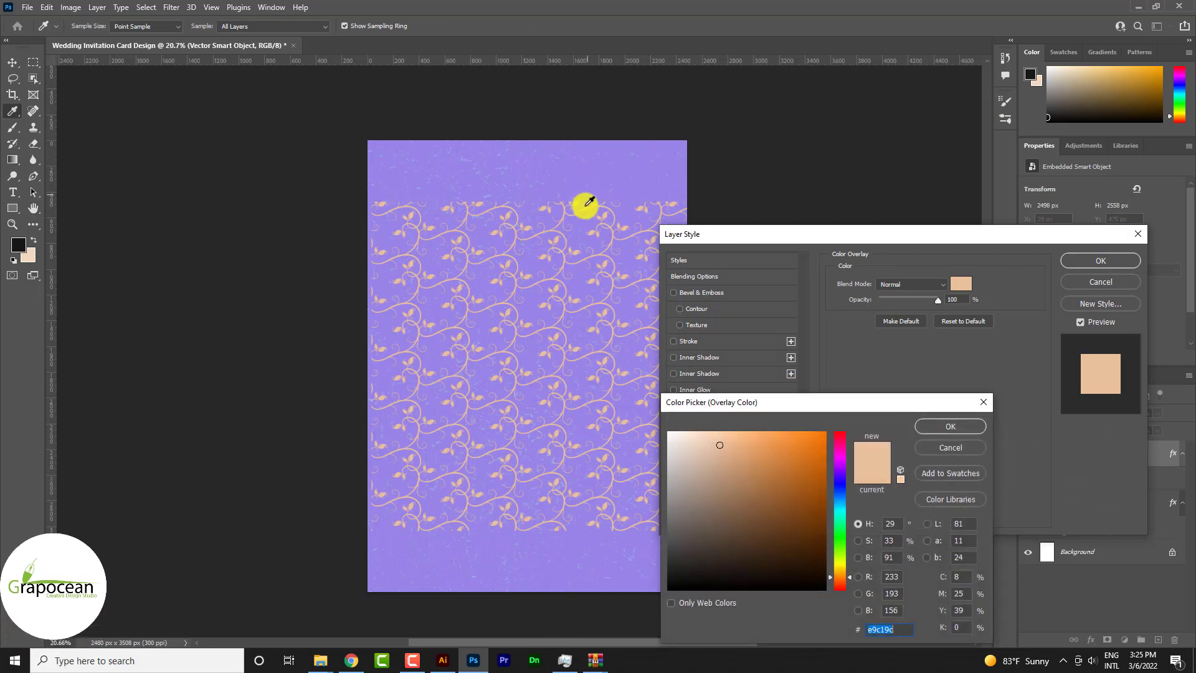
left_click(580, 195)
left_click_drag(751, 455, 762, 410)
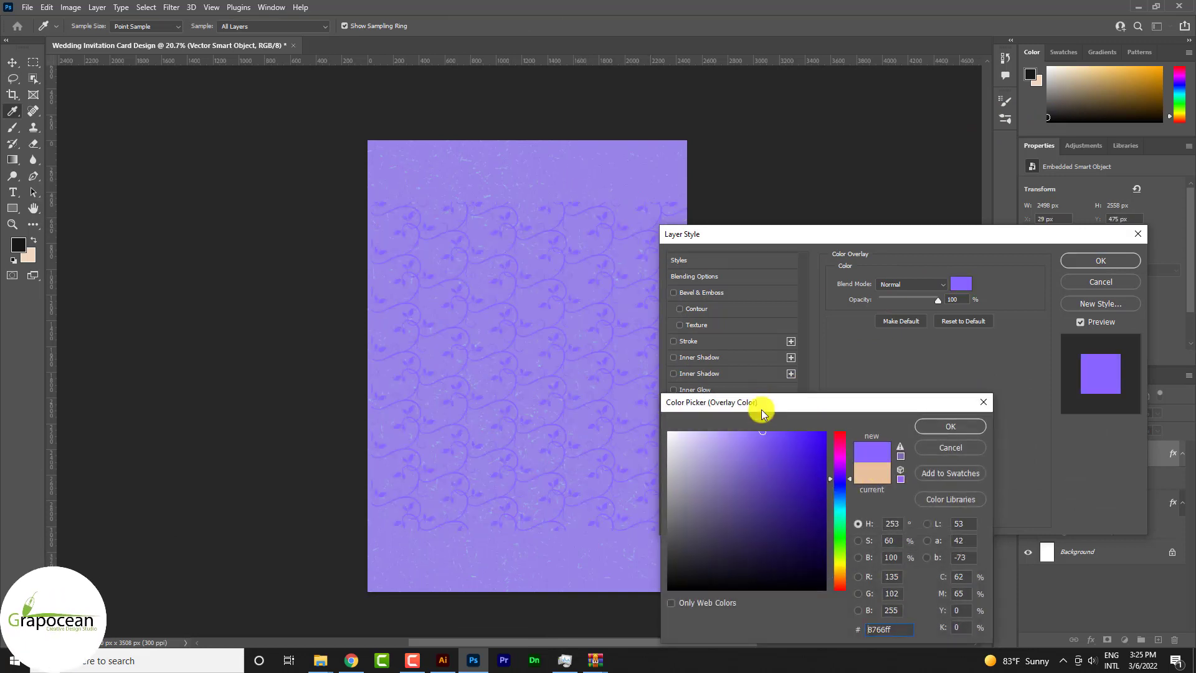
mouse_move(765, 503)
left_mouse_down()
mouse_move(713, 421)
mouse_move(713, 476)
mouse_move(709, 403)
left_mouse_up()
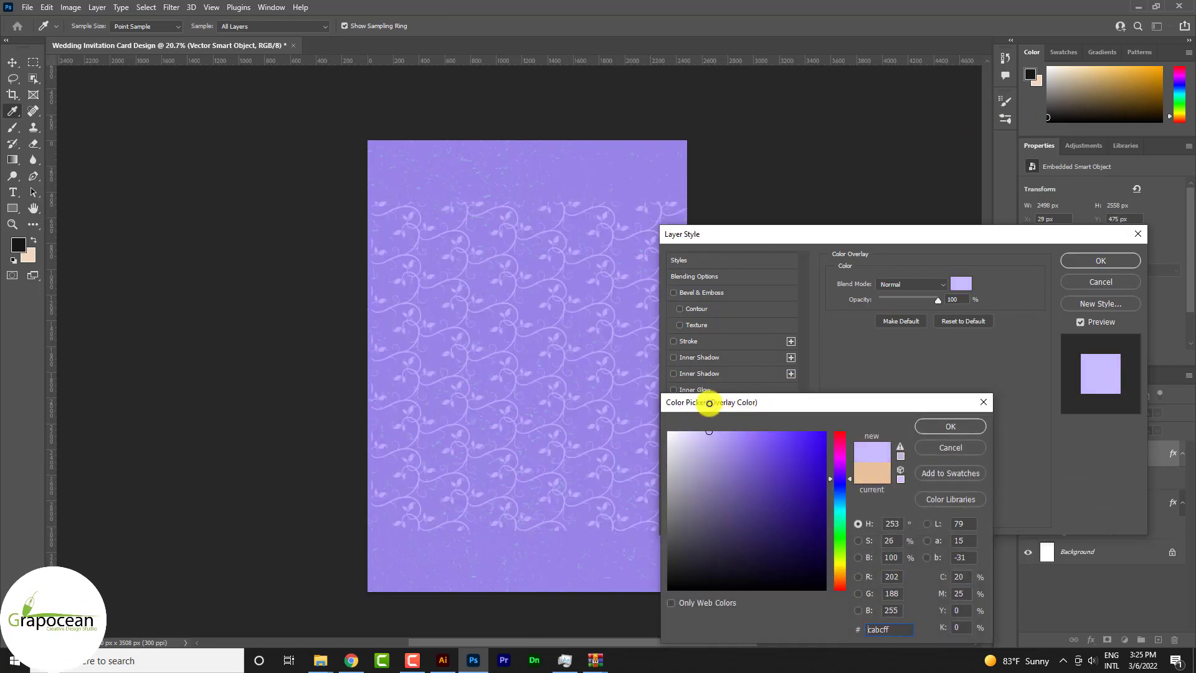
left_click(950, 426)
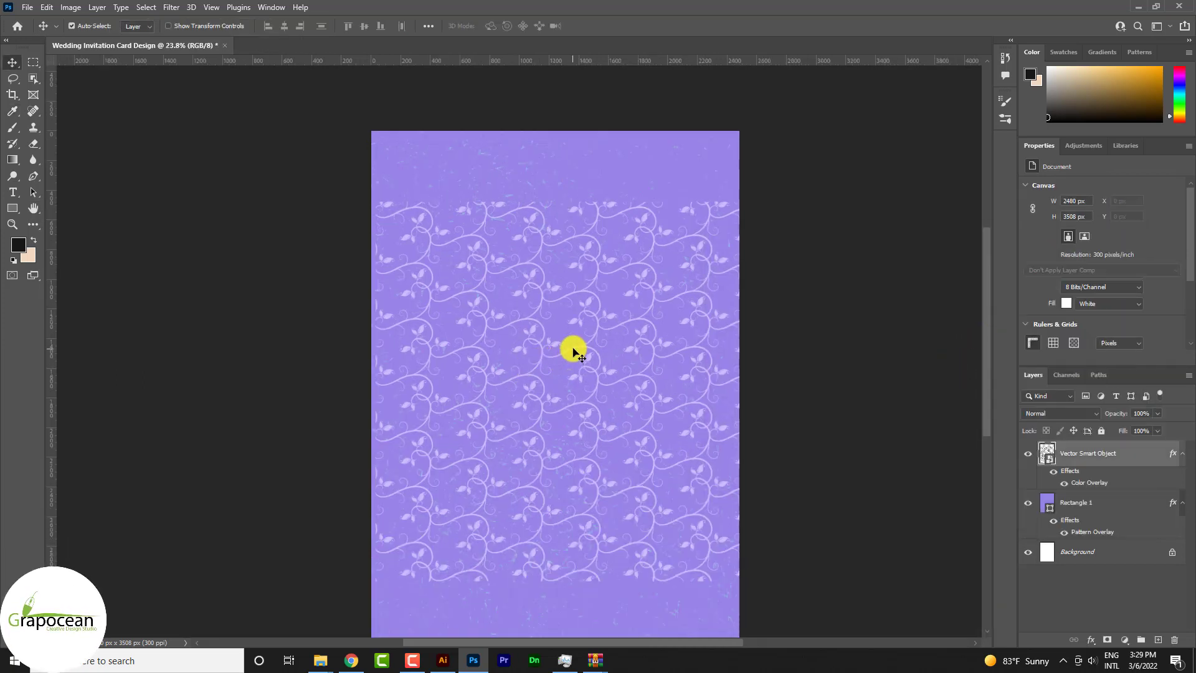
- Convert Rectangle 1 and set Film Grain to Grain 9, Highlight Area 6, Intensity 6
left_click(573, 352)
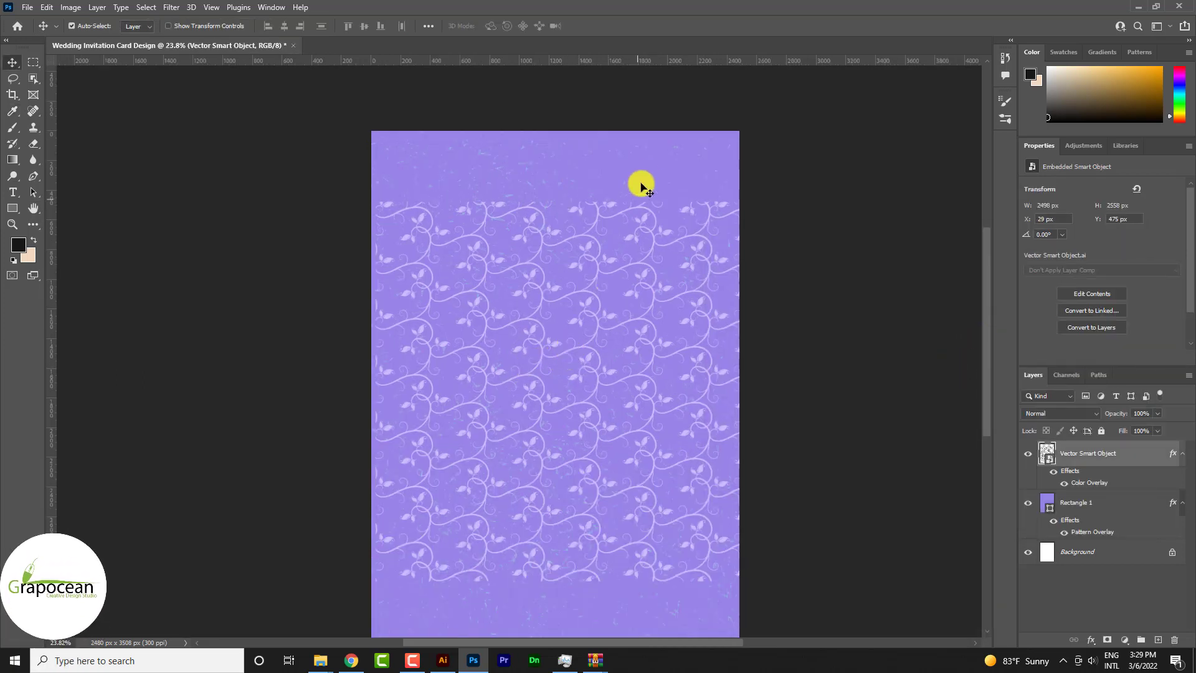
left_click(1128, 512)
left_click(170, 8)
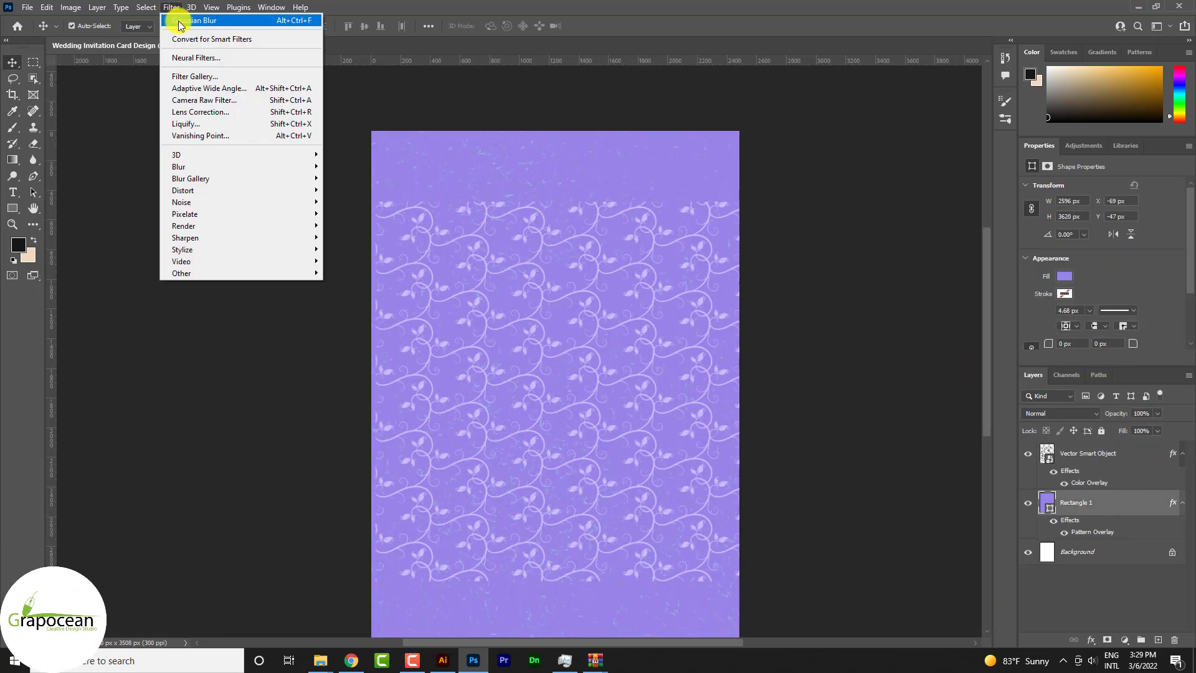
left_click(203, 77)
left_click(568, 245)
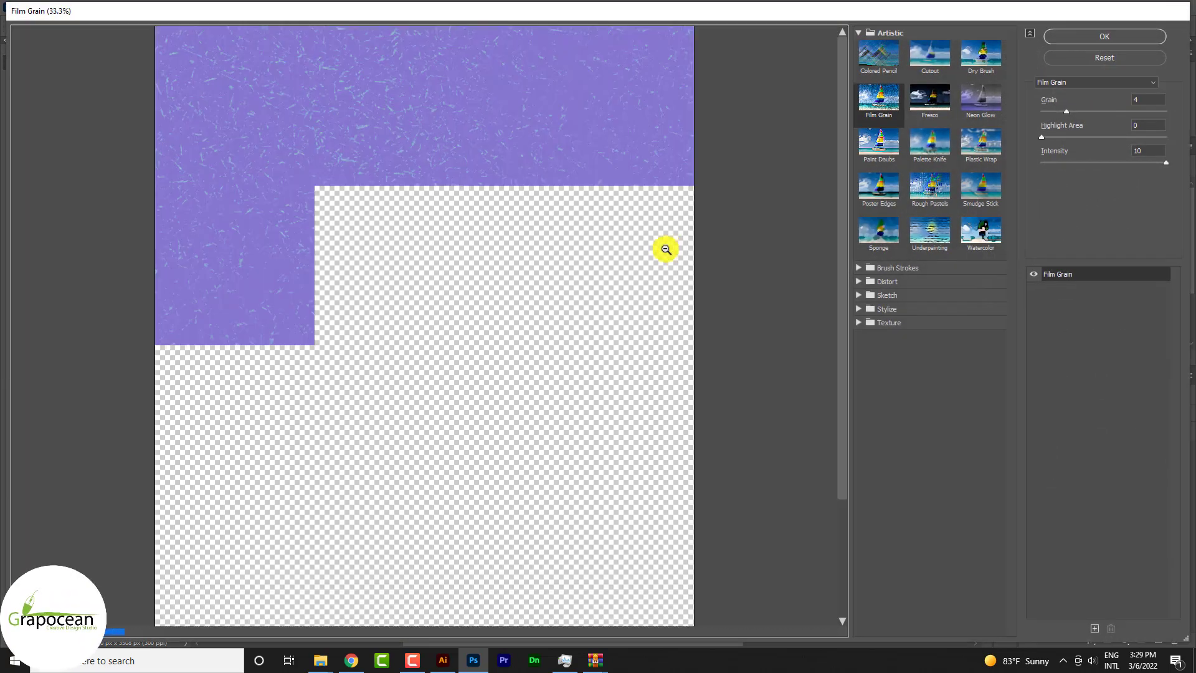
left_click_drag(1069, 112, 1115, 115)
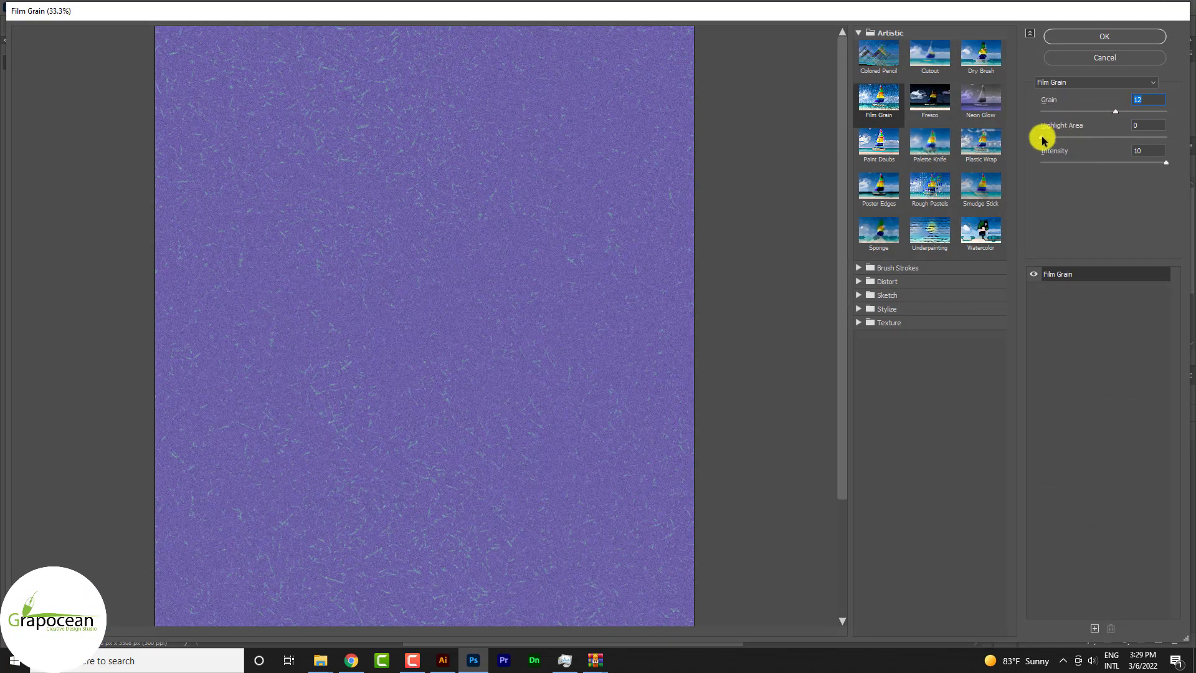
mouse_move(1090, 142)
left_mouse_down()
mouse_move(1109, 142)
mouse_move(1057, 164)
left_mouse_up()
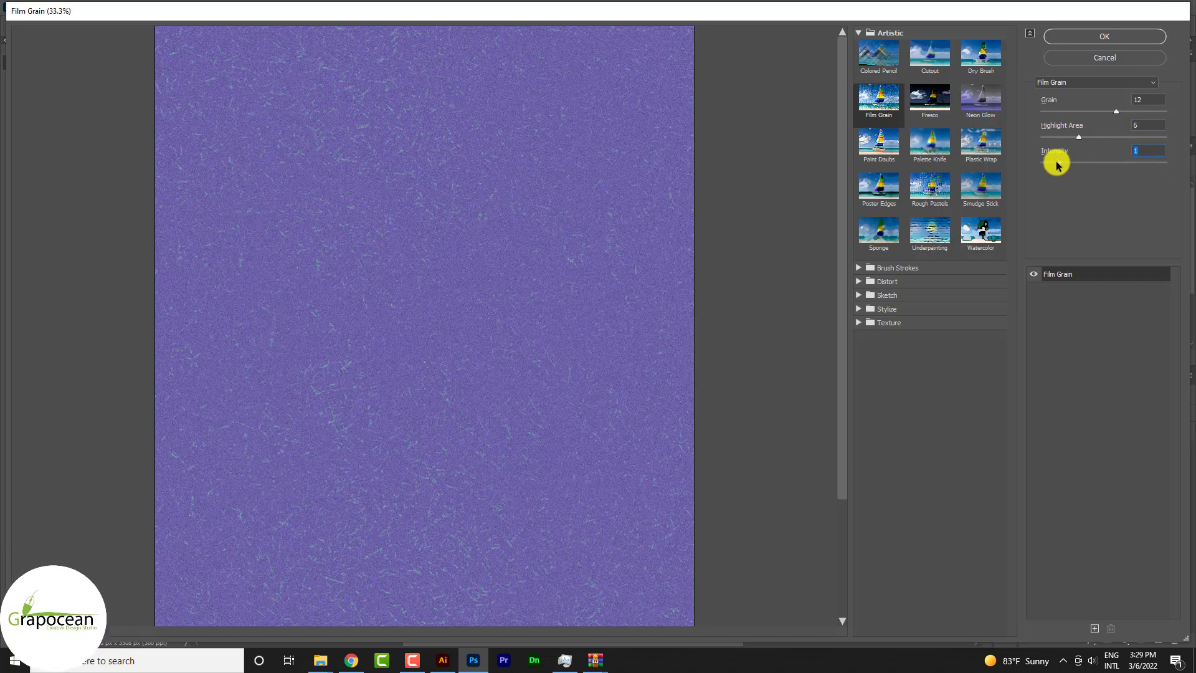
mouse_move(1117, 114)
left_mouse_down()
mouse_move(1182, 120)
mouse_move(1097, 124)
left_mouse_up()
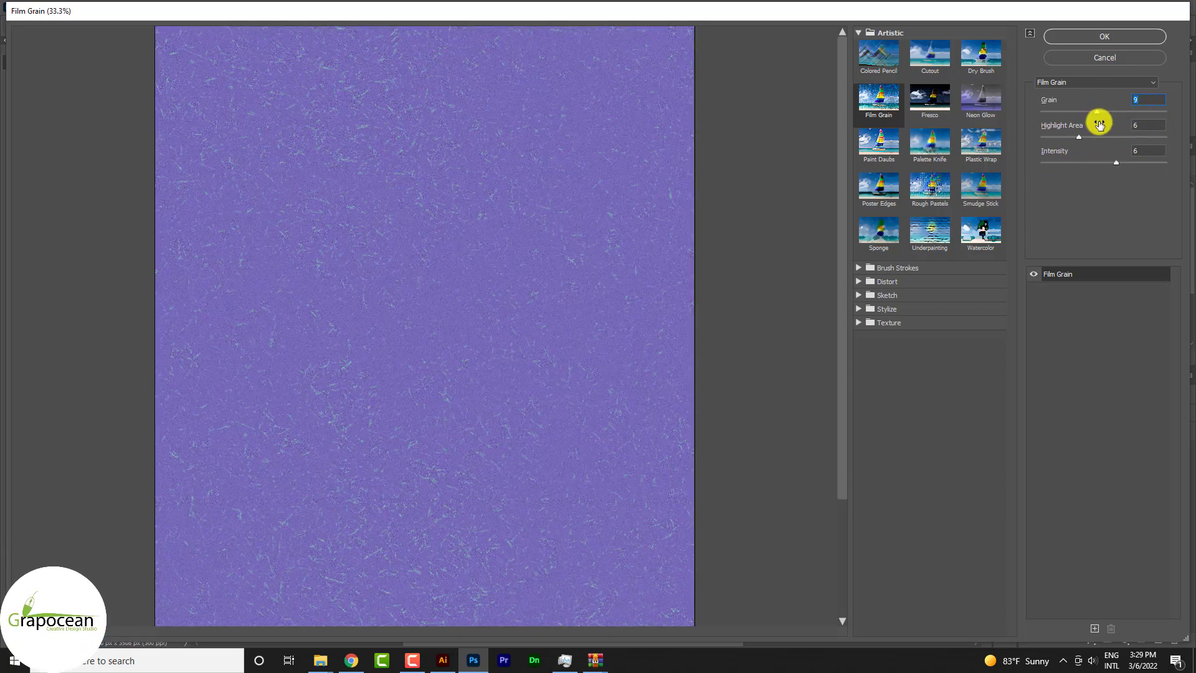
- Apply the Film Grain texture to the purple background
left_click(1064, 39)
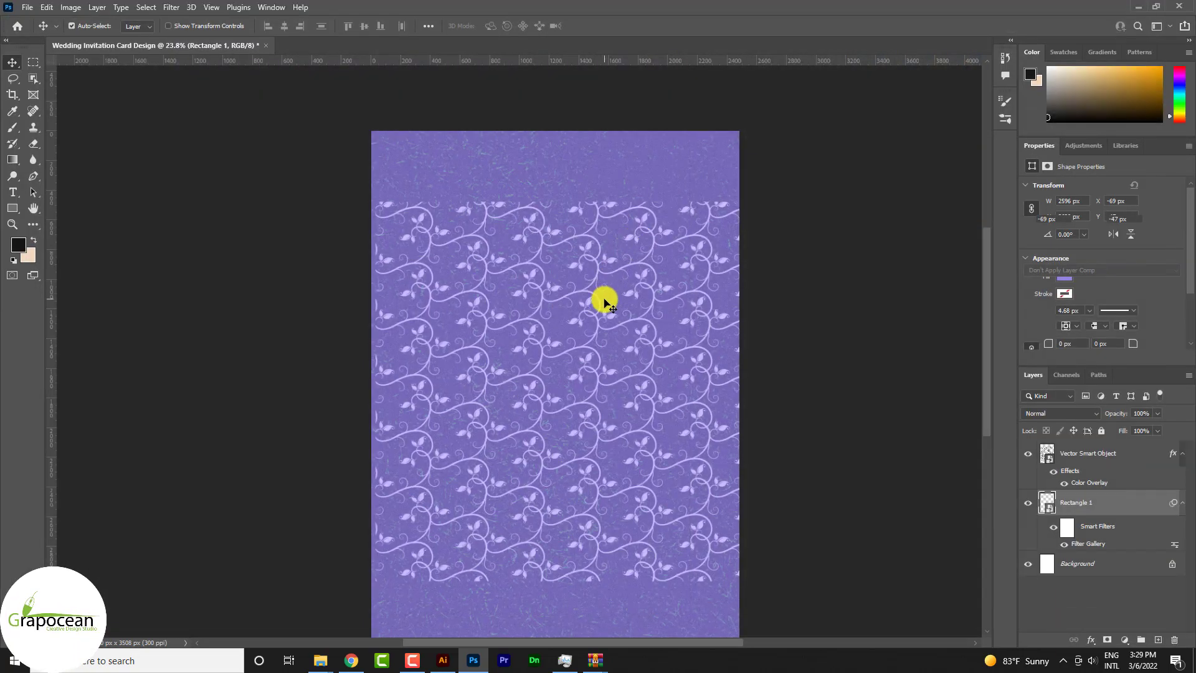
scroll(649, 378, "up", 3)
scroll(571, 320, "up", 3)
scroll(571, 301, "up", 3)
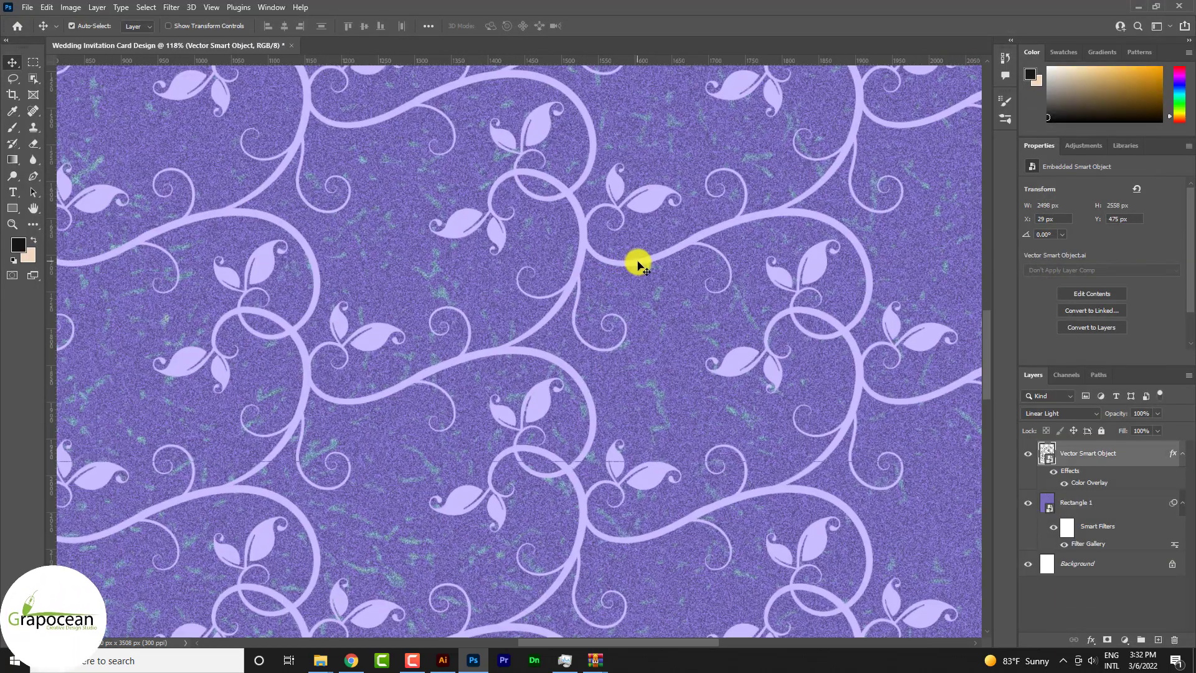
- Add a Bevel & Emboss effect to the swirl smart object layer
right_click(1099, 454)
left_click(982, 102)
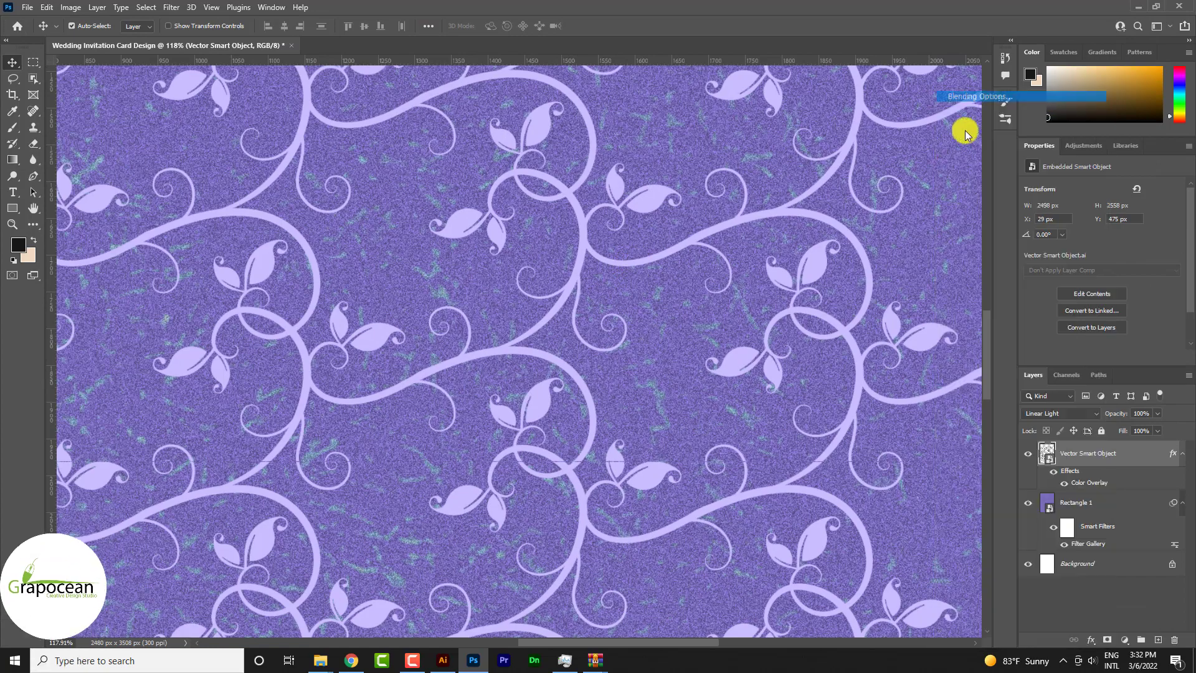
left_click(701, 293)
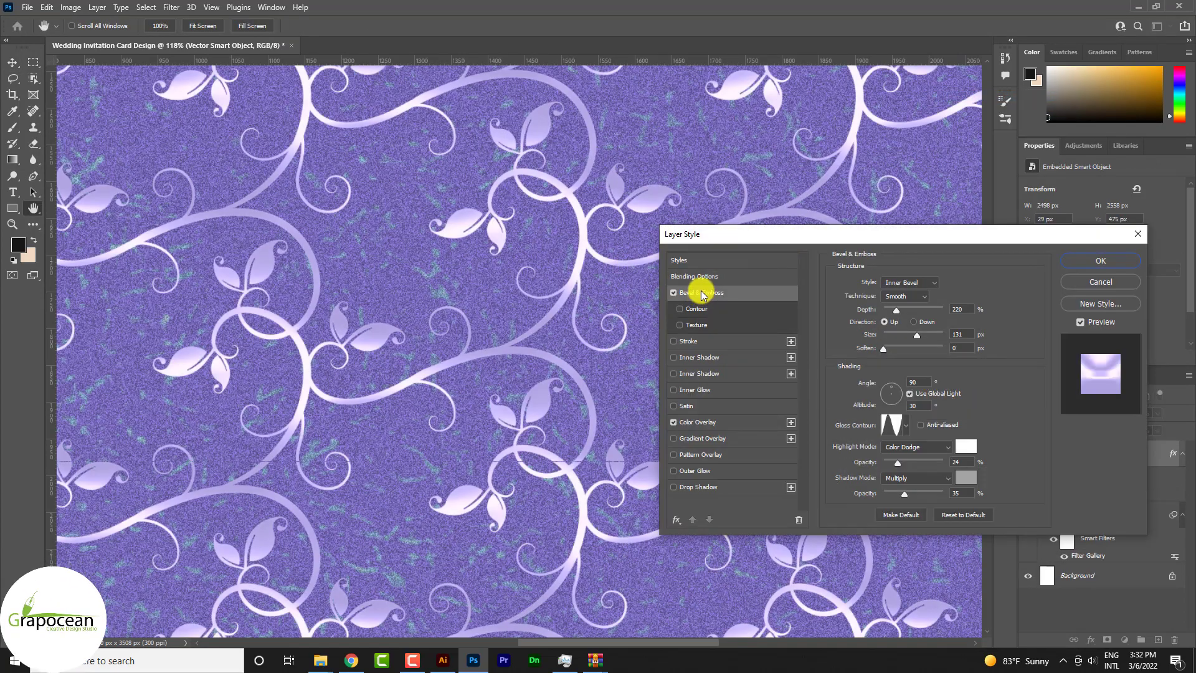
left_click(1101, 261)
scroll(648, 441, "down", 3)
scroll(654, 435, "down", 3)
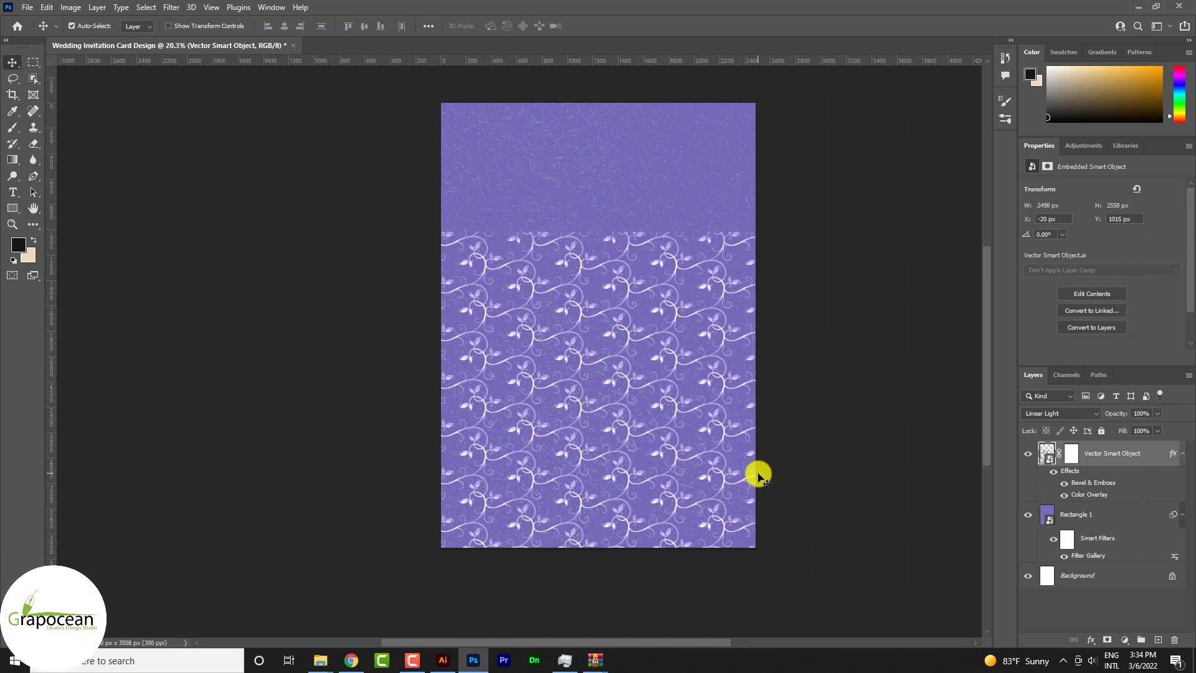
scroll(612, 310, "up", 1)
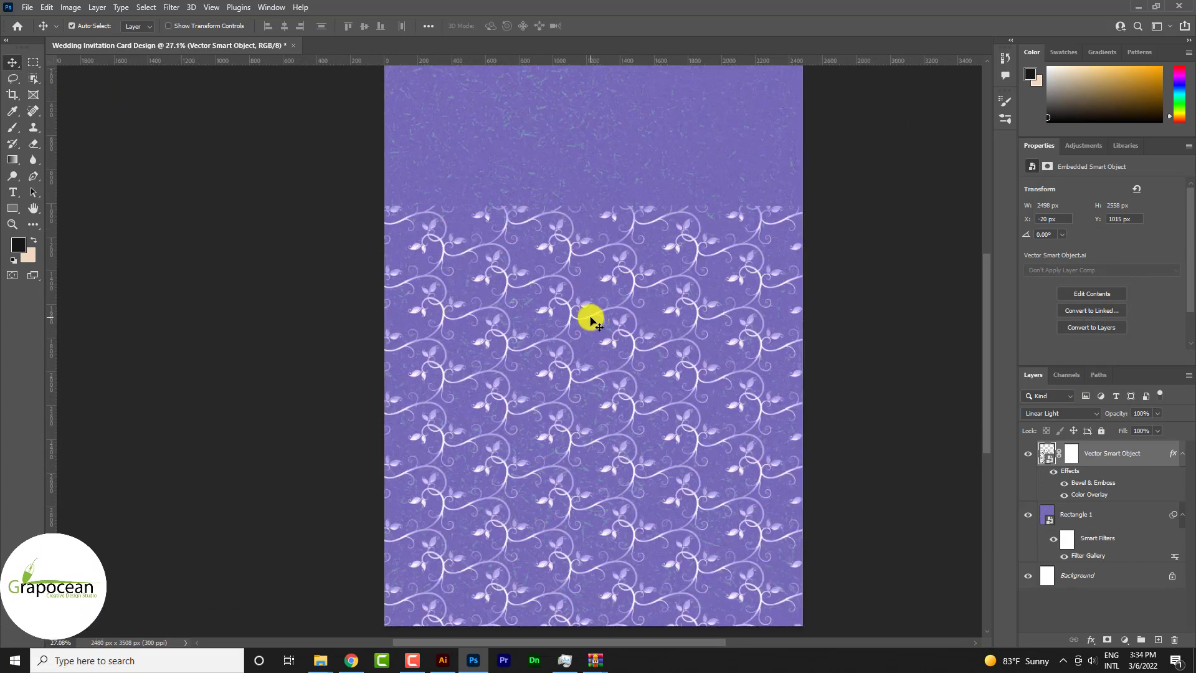
- Fade the swirl pattern toward the card's top with a gradient on its layer mask
left_click(1070, 454)
left_click(12, 160)
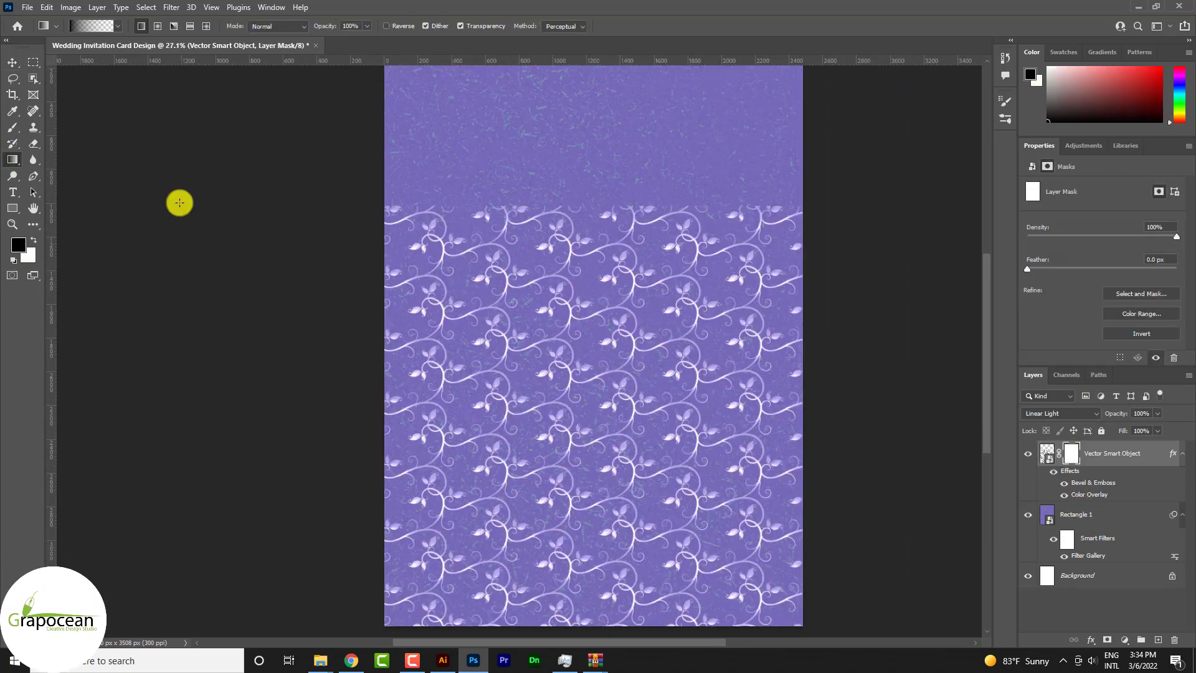
left_click_drag(614, 345, 614, 346)
scroll(618, 488, "down", 2)
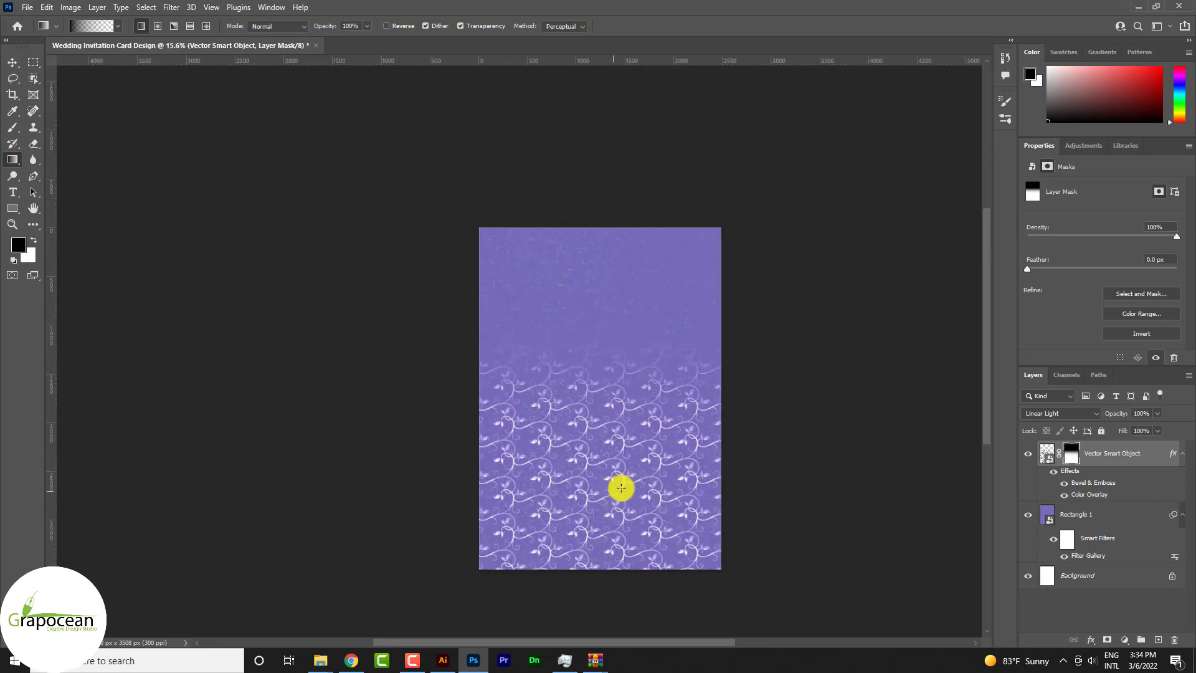
scroll(835, 408, "up", 1)
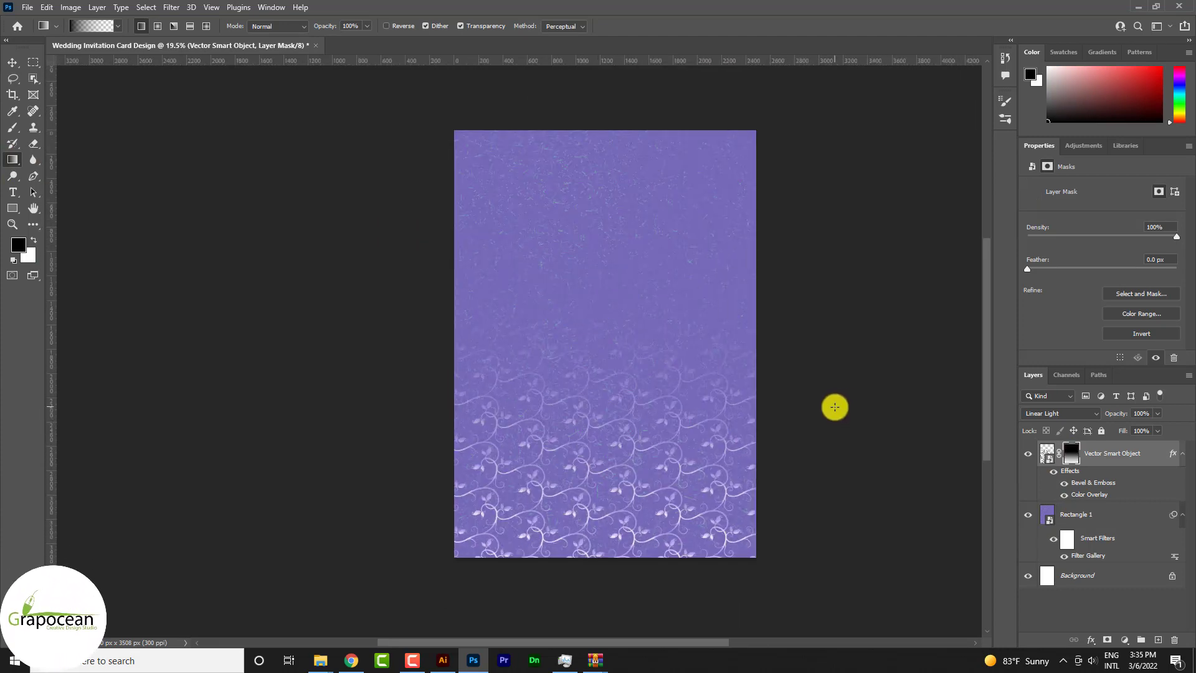
scroll(598, 494, "up", 1)
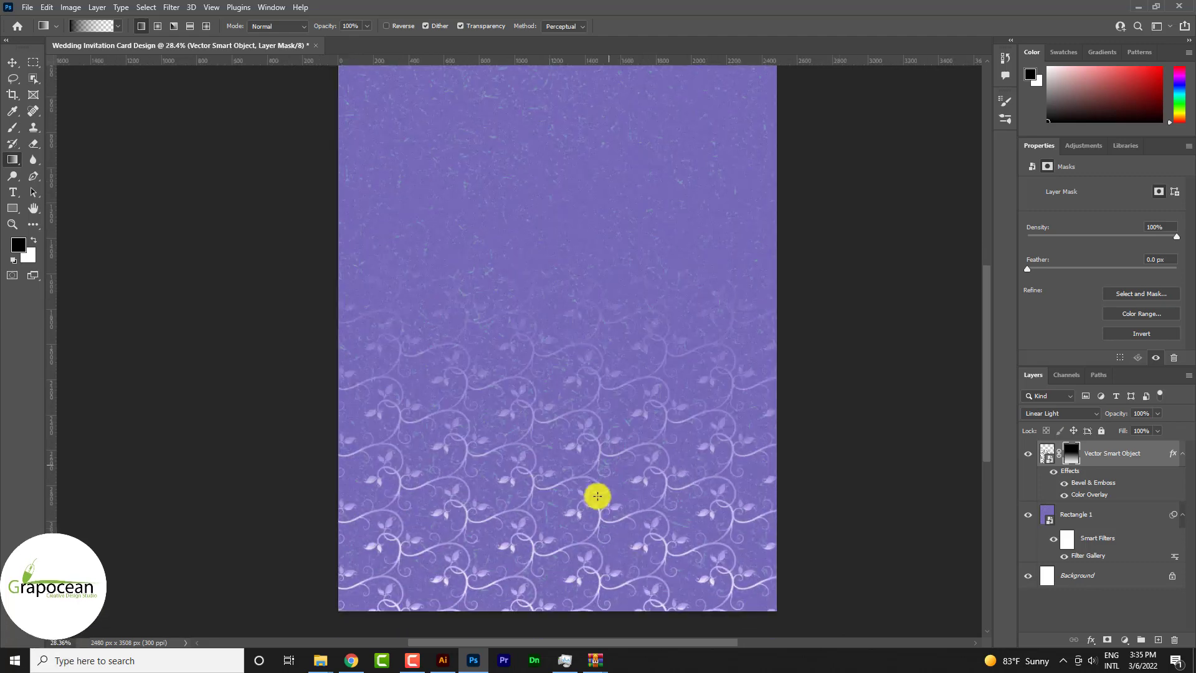
scroll(598, 531, "up", 3)
- Bring the gold corner ornament from Illustrator into the card's top-left corner
scroll(609, 529, "down", 3)
scroll(611, 468, "down", 2)
scroll(599, 450, "up", 2)
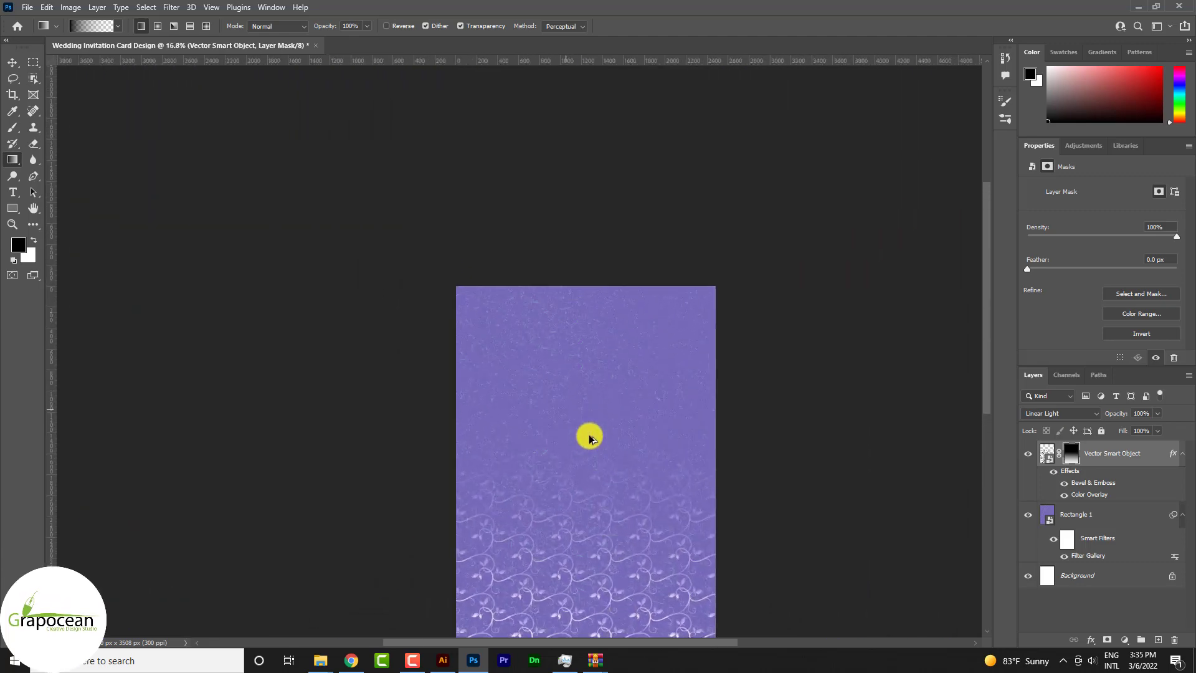
scroll(590, 422, "up", 1)
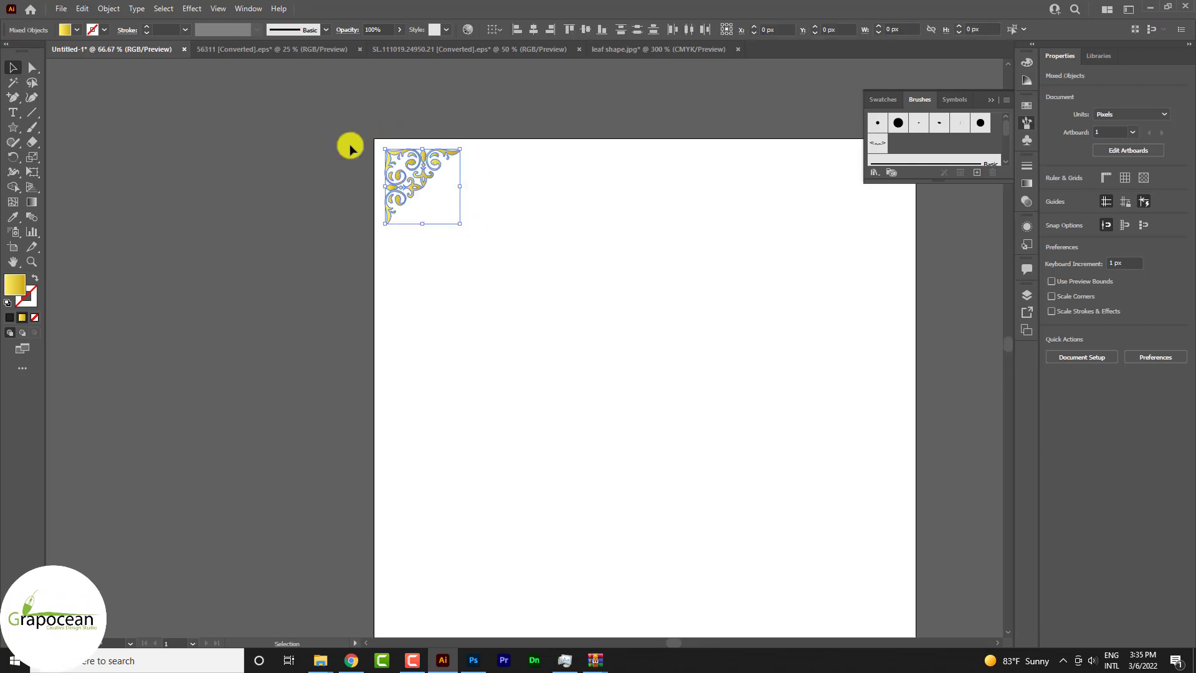
left_click_drag(425, 182, 476, 668)
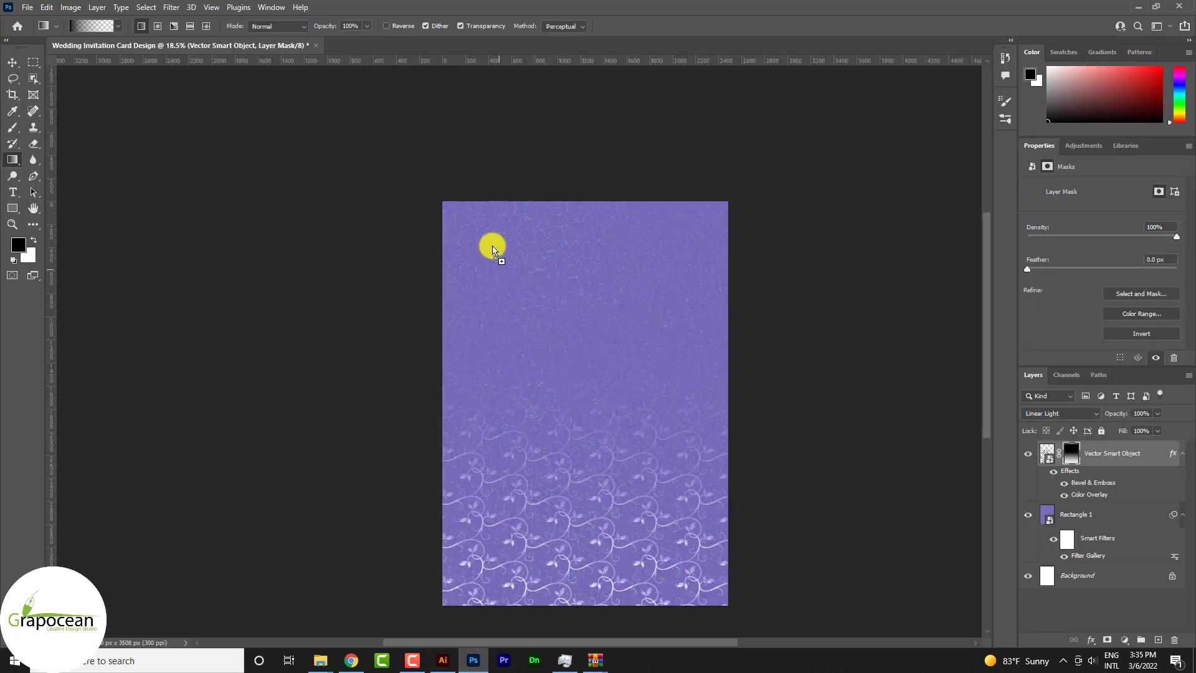
left_click_drag(493, 251, 477, 245)
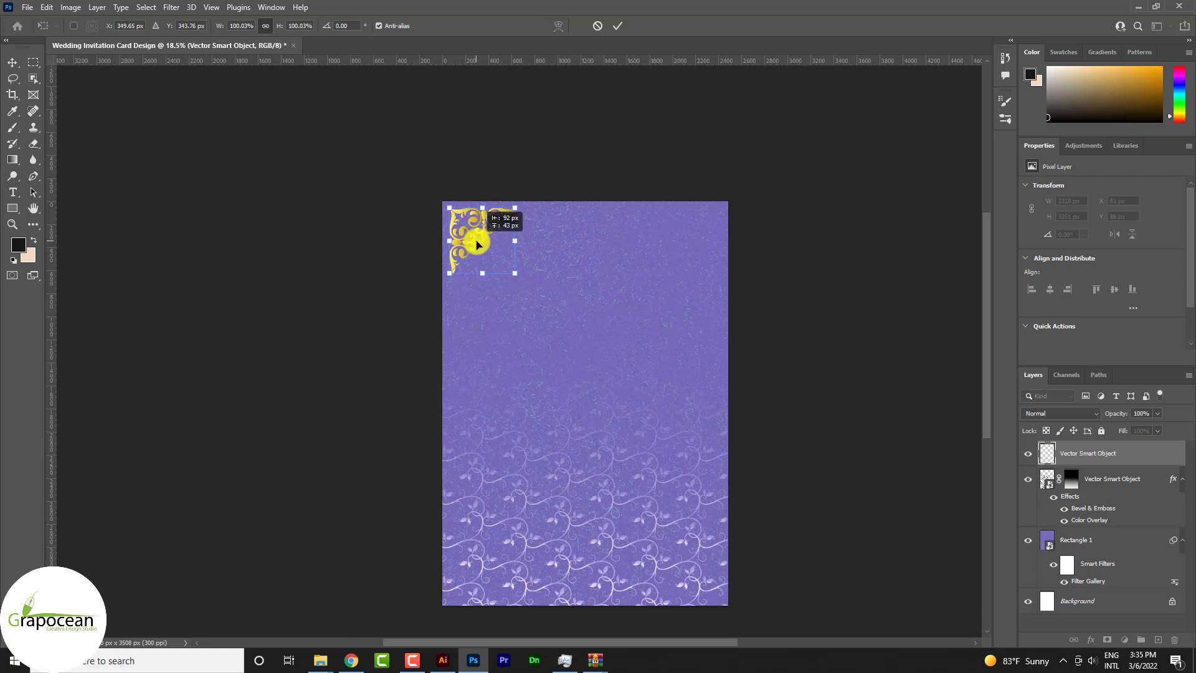
- Commit the ornament and style it with a light purple Color Overlay and Bevel & Emboss, no Gradient Overlay
left_click(616, 25)
right_click(1052, 454)
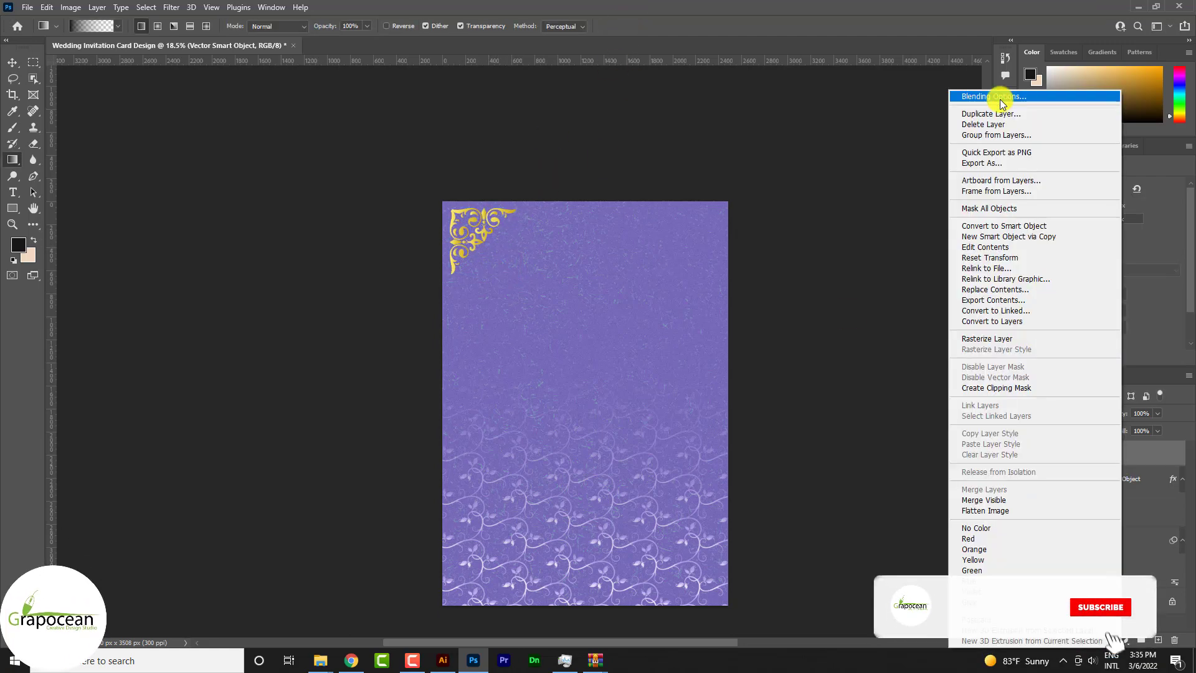
left_click(999, 98)
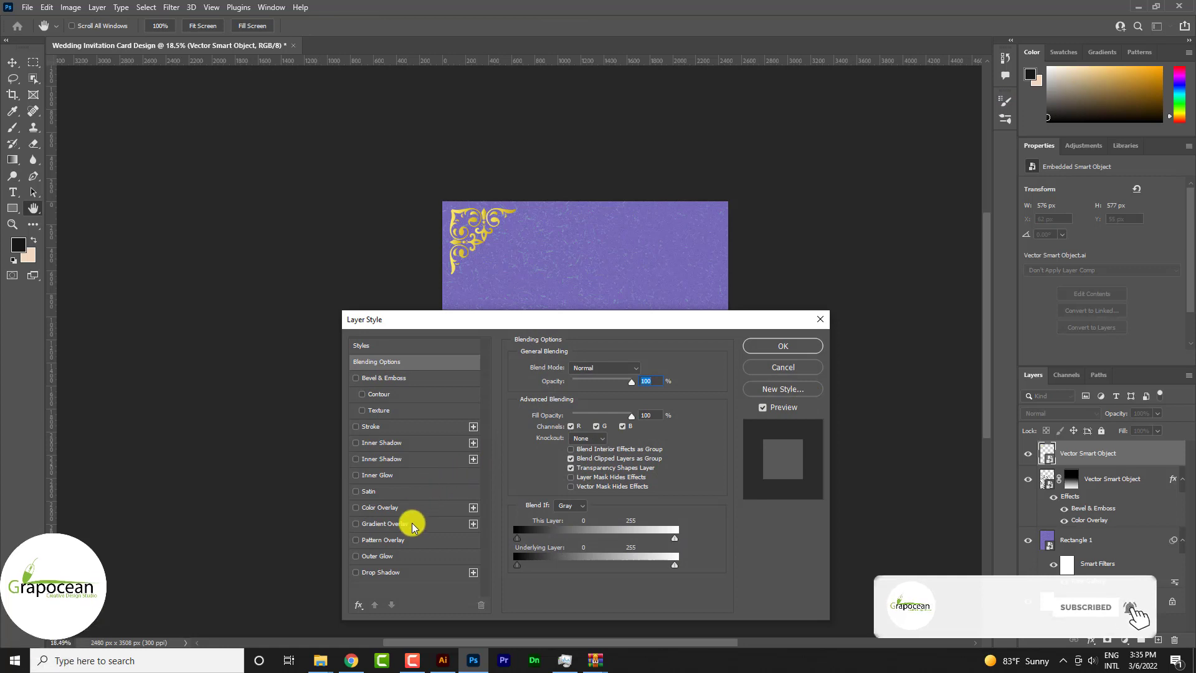
left_click(381, 523)
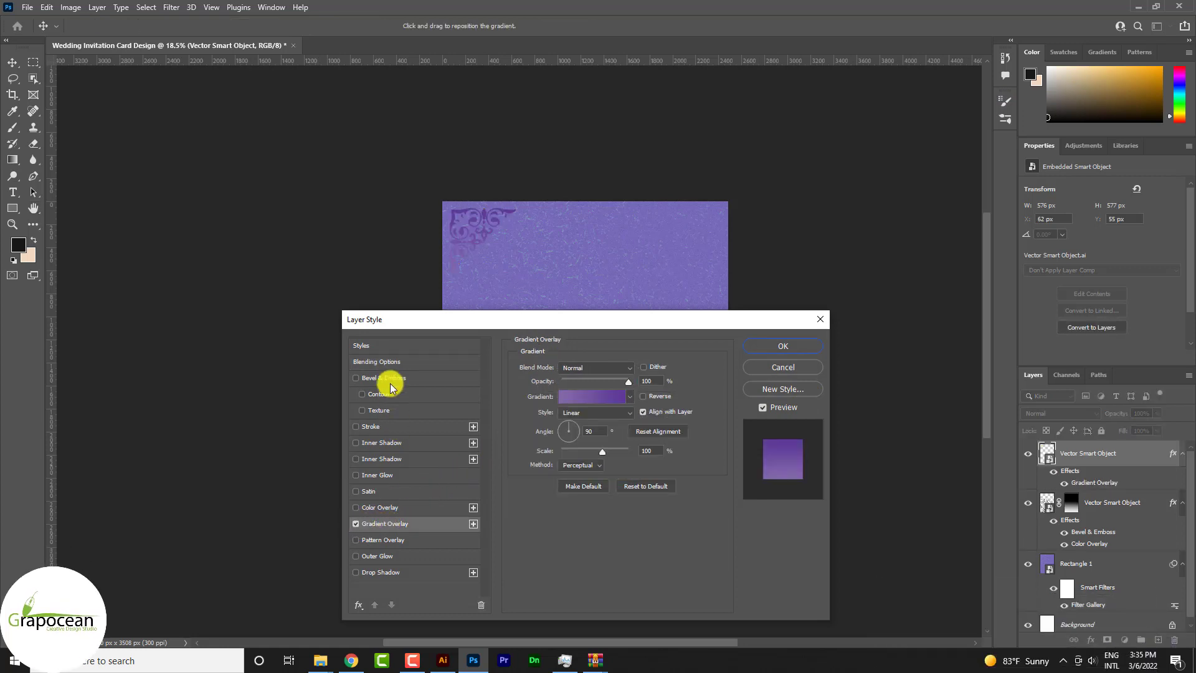
left_click(356, 523)
left_click(391, 364)
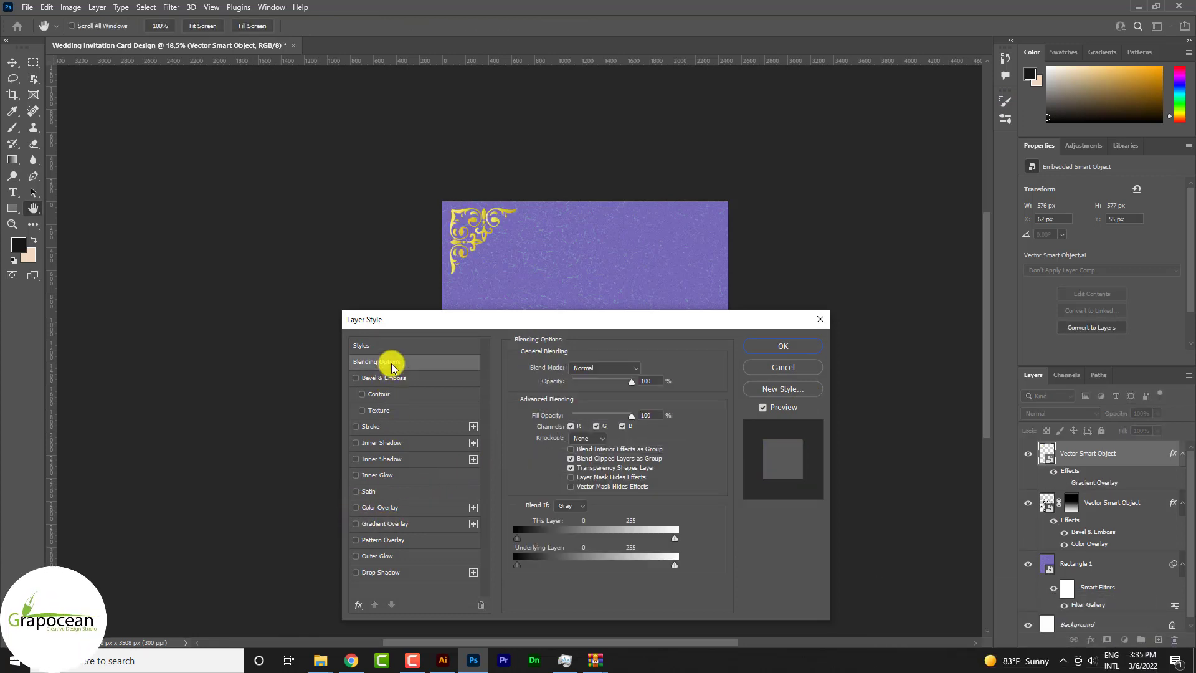
left_click(389, 510)
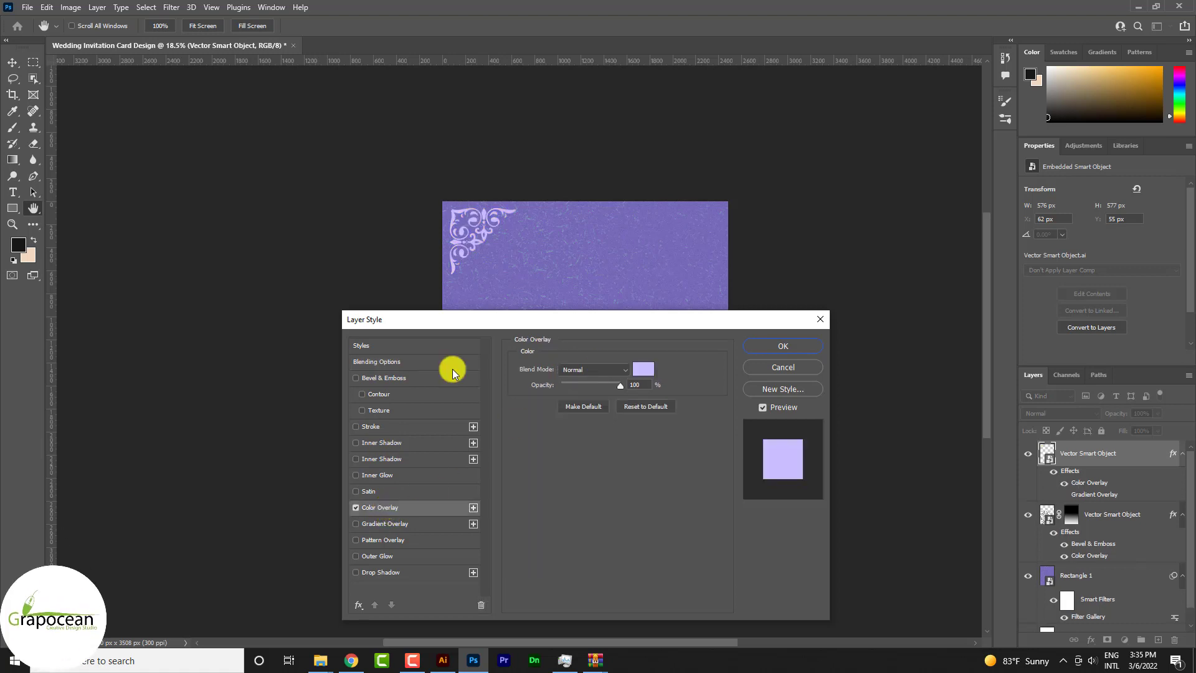
left_click(388, 378)
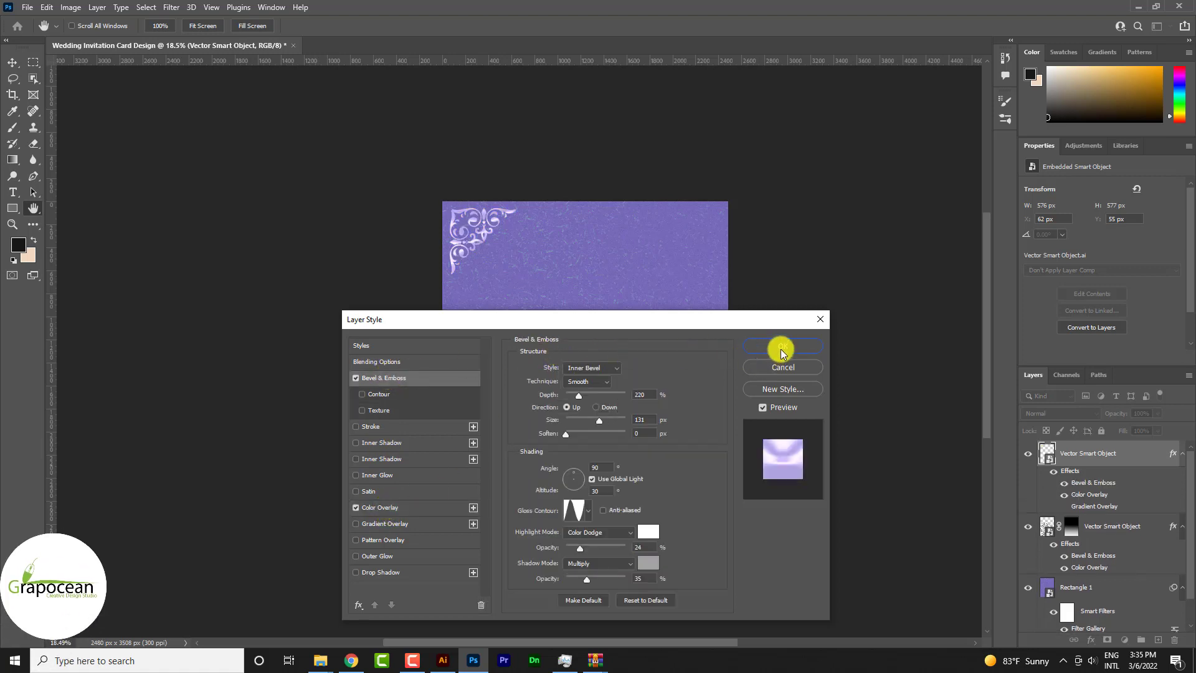
left_click(779, 346)
- Duplicate the lavender ornament into the top-right corner and flip the copy horizontally
key("g")
left_click(13, 63)
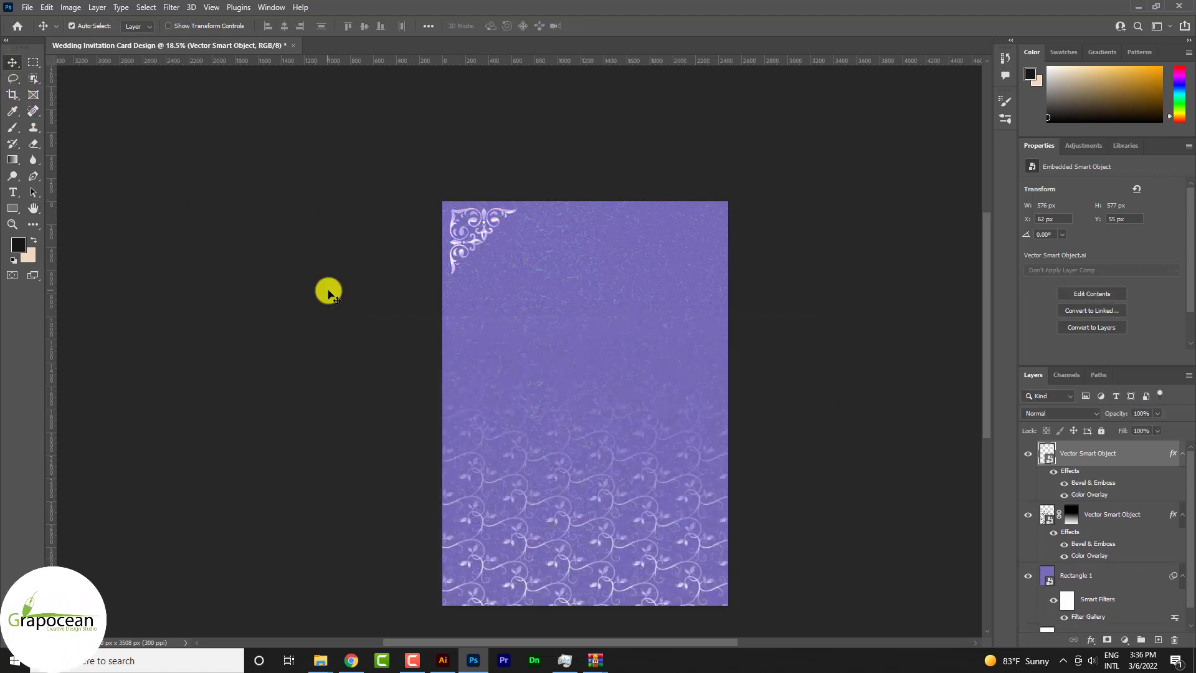
scroll(486, 237, "up", 1)
left_click_drag(493, 225, 761, 237)
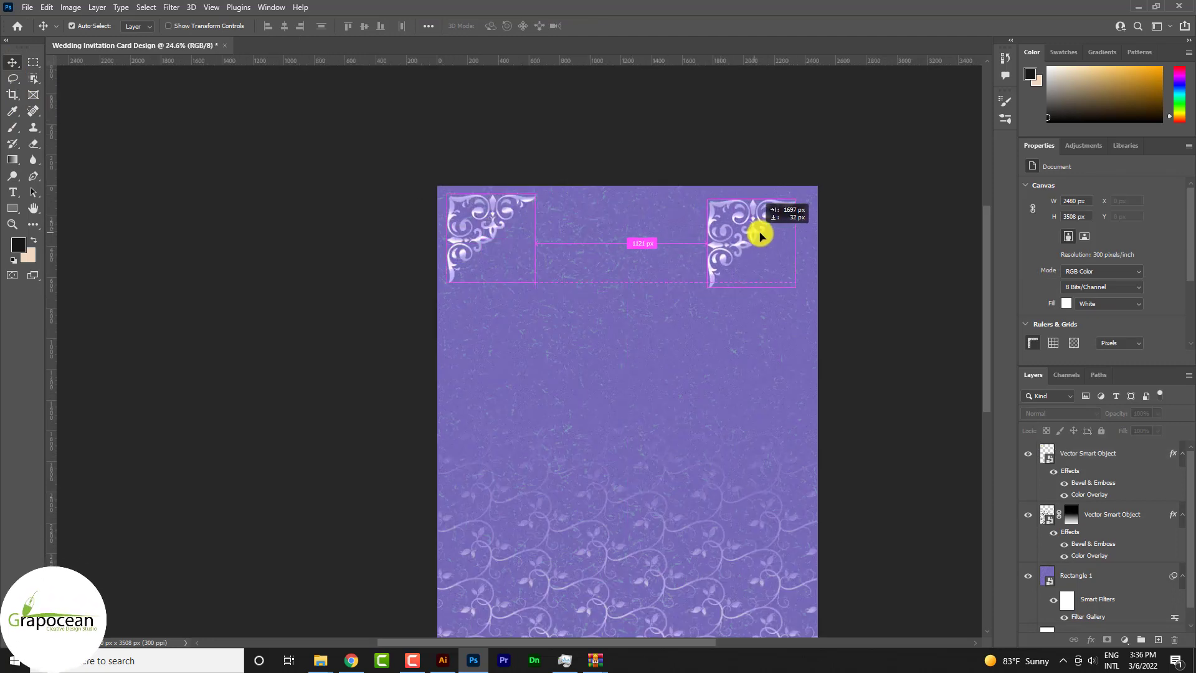
key("ctrl+t")
right_click(744, 215)
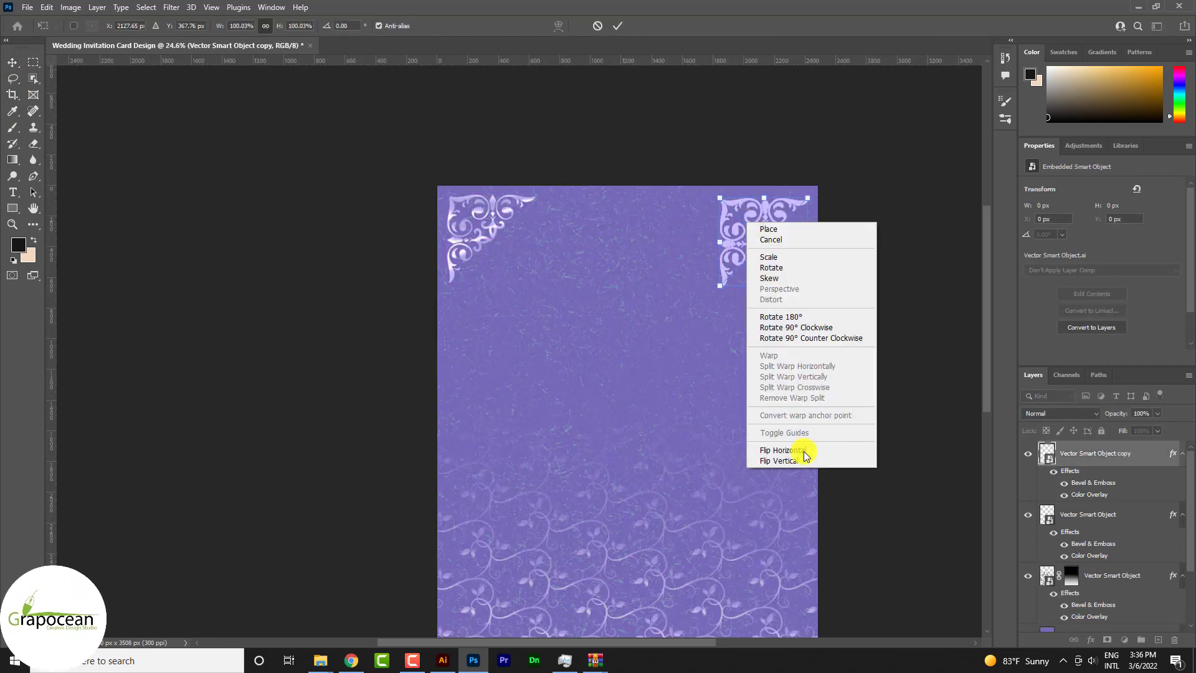
left_click(801, 449)
left_click(619, 25)
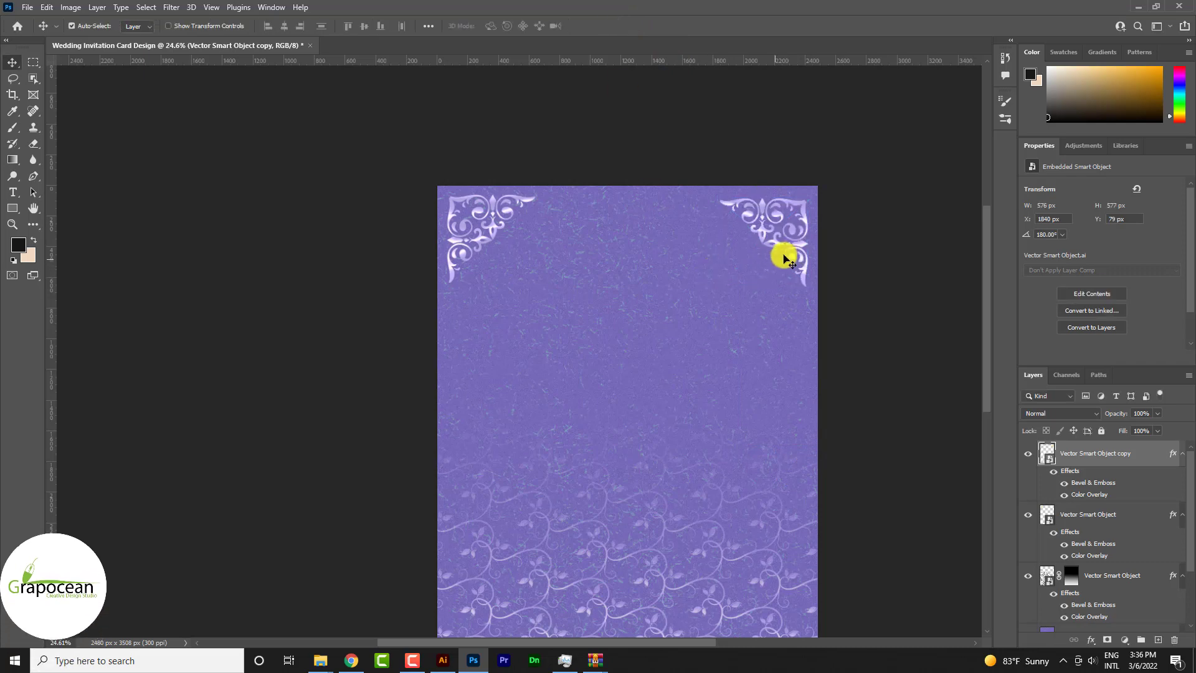
- Free-transform the background rectangle layer, dismissing the smart filter warning, and commit it
scroll(683, 269, "down", 1)
scroll(703, 348, "down", 3)
scroll(547, 483, "up", 2)
left_click(547, 483)
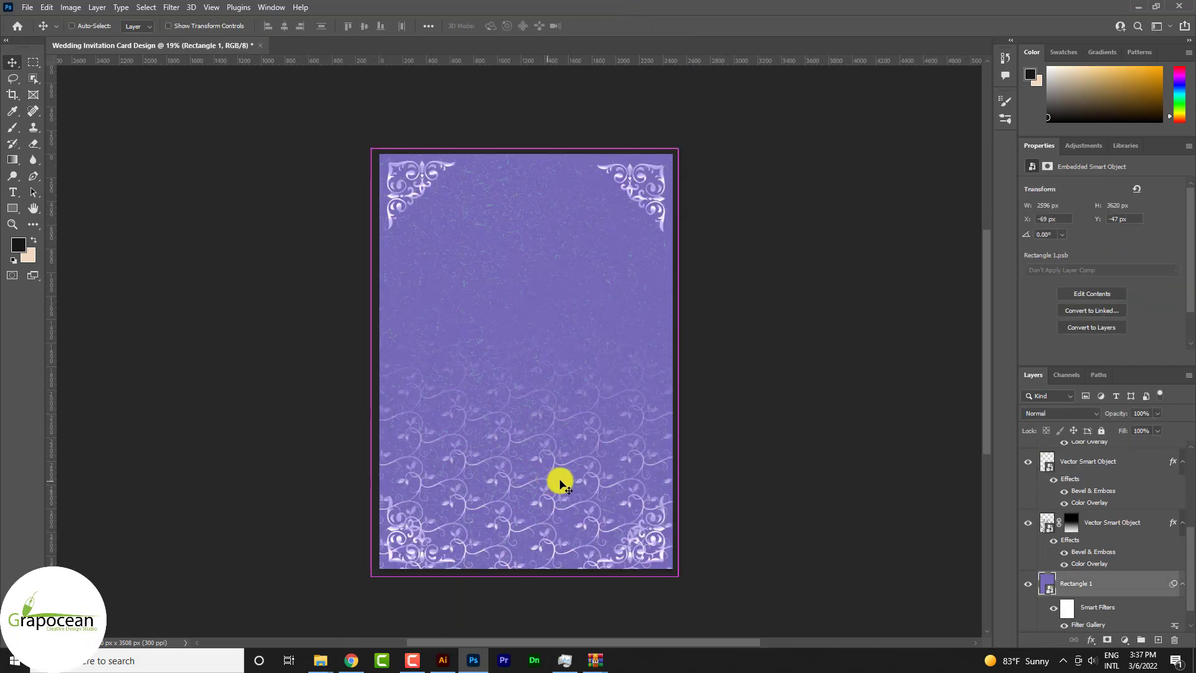
key("ctrl+t")
left_click(678, 251)
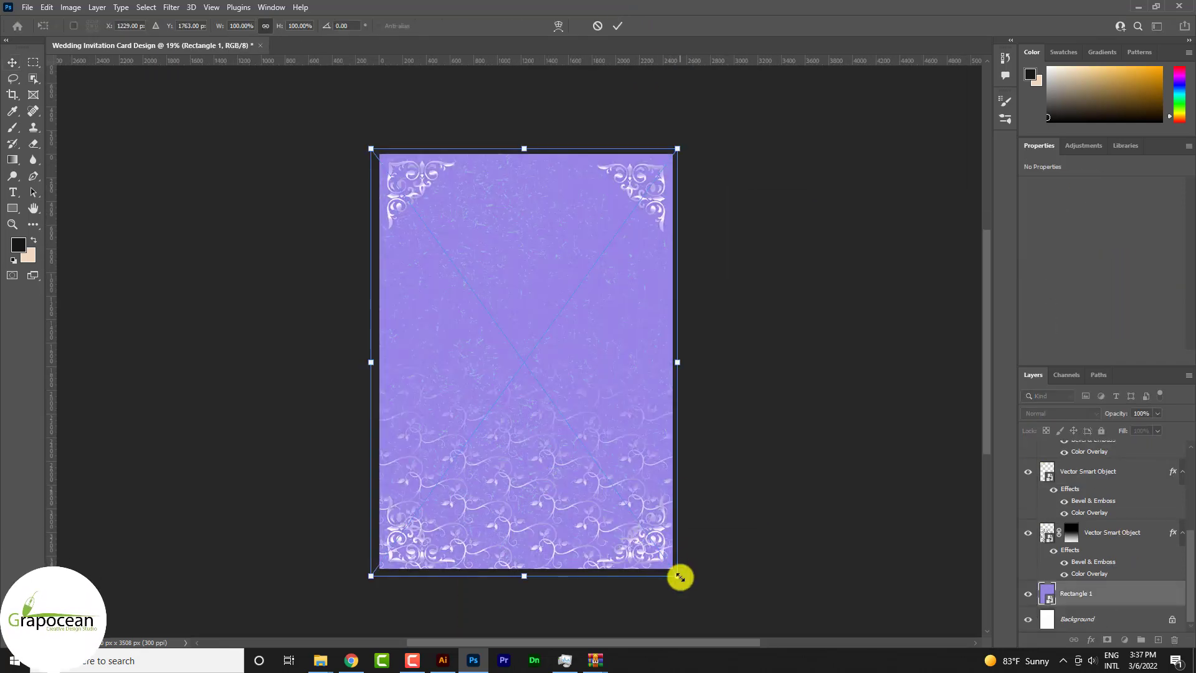
left_click(619, 26)
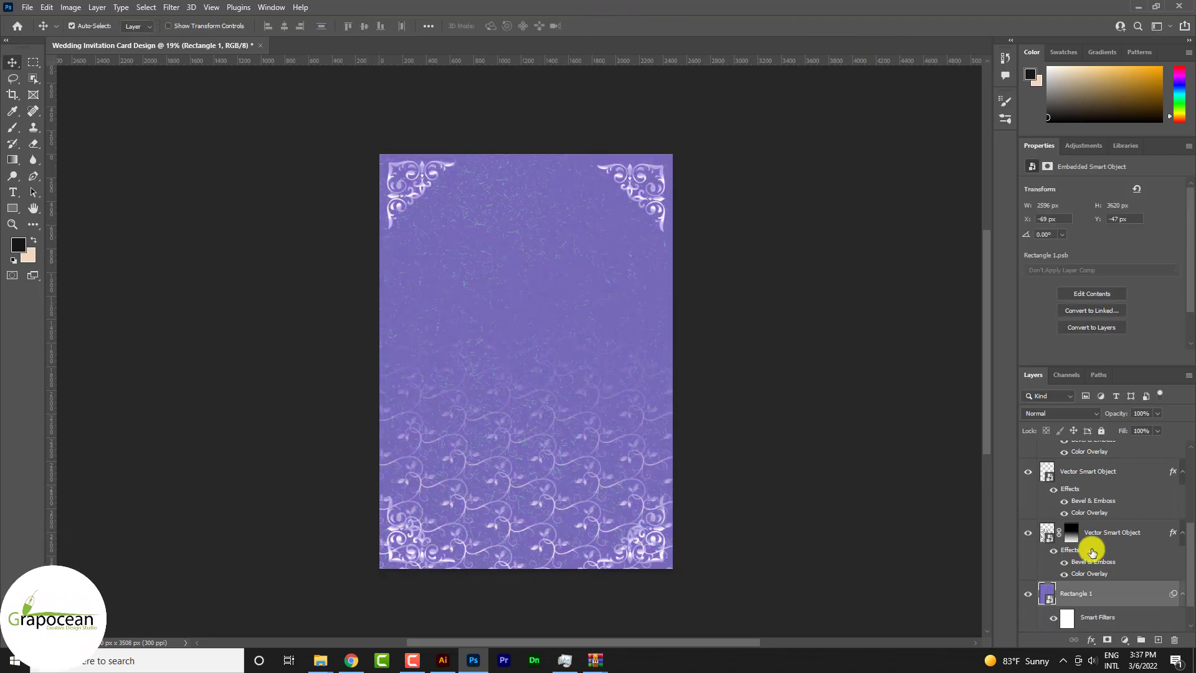
- Scale the swirl vine pattern to about 69%, rotate it 180°, and move it up the card
left_click(1086, 535)
left_click_drag(678, 579, 598, 560)
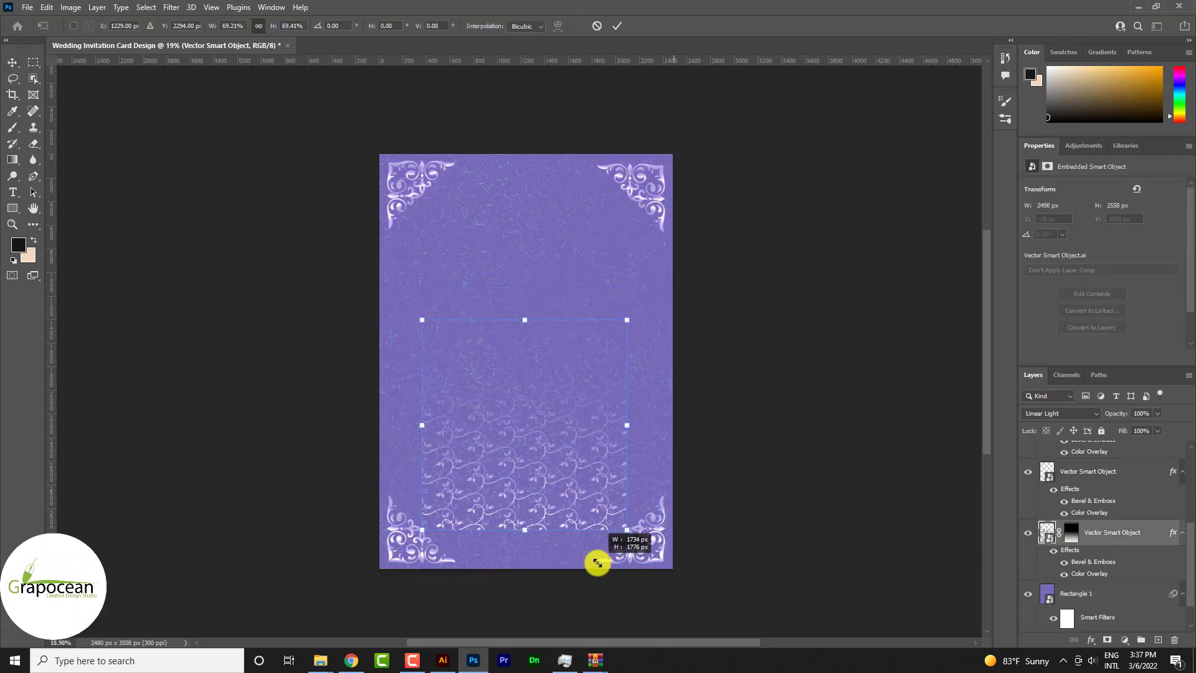
left_click_drag(561, 492, 547, 402)
left_click_drag(641, 460, 470, 278)
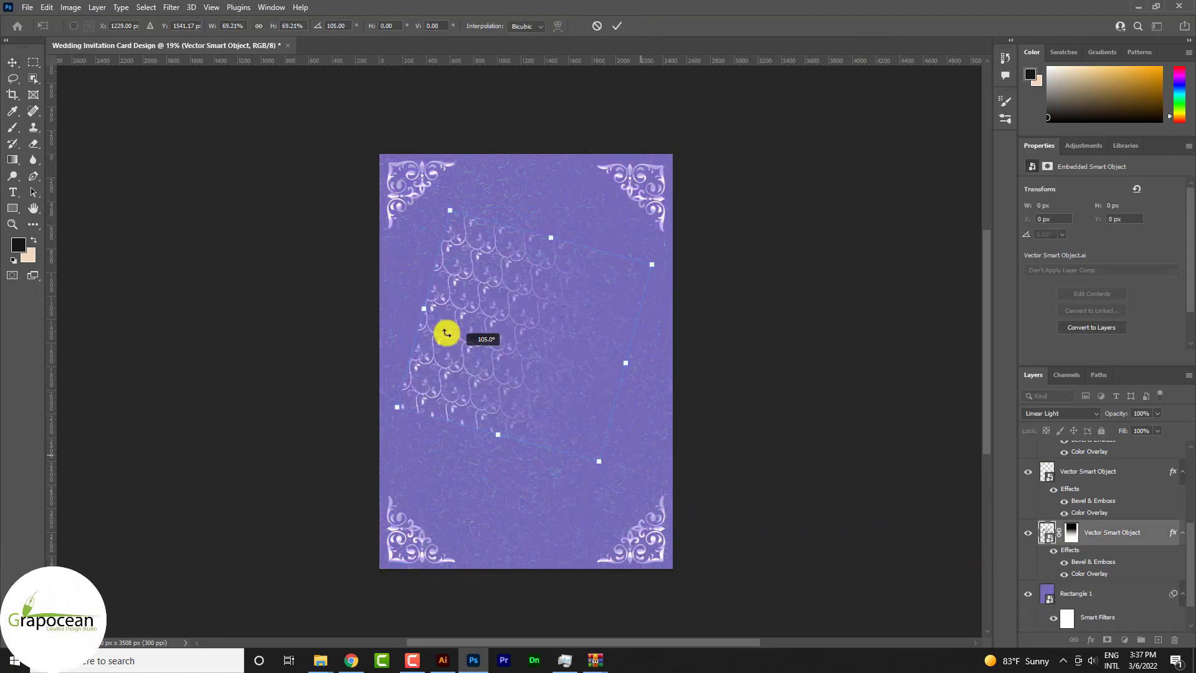
left_click_drag(558, 307, 557, 283)
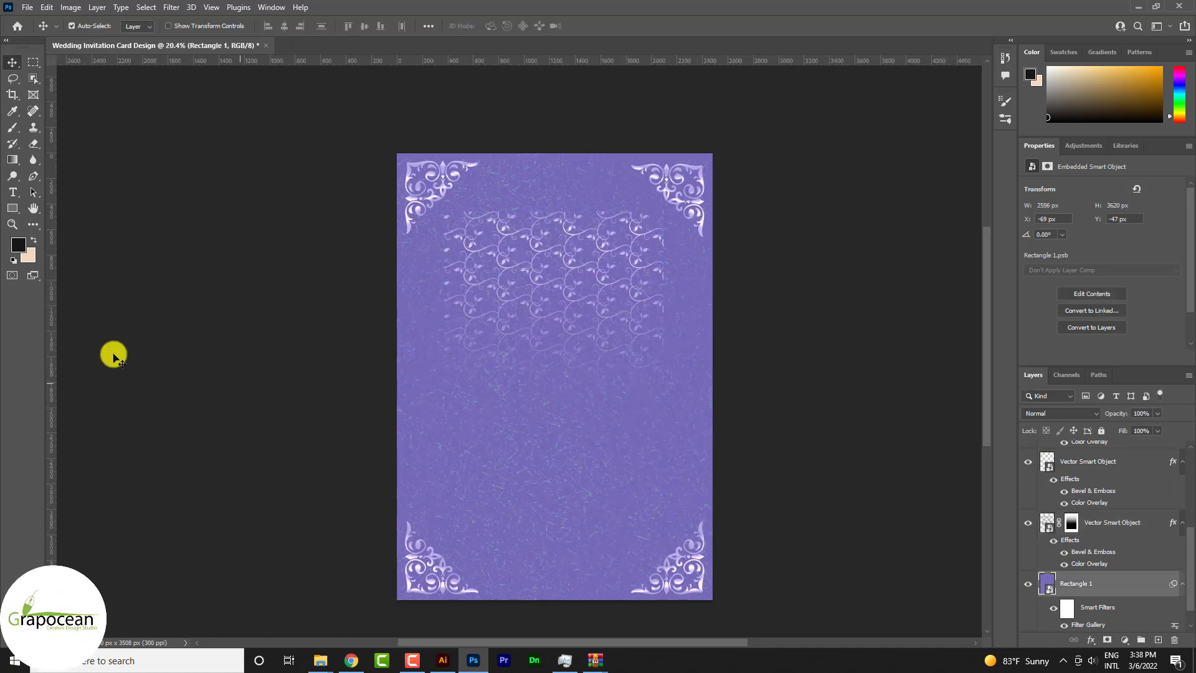
- Create a large Cinzel Decorative text layer reading WEDDING
left_click(13, 198)
scroll(1108, 467, "up", 5)
left_click(1108, 461)
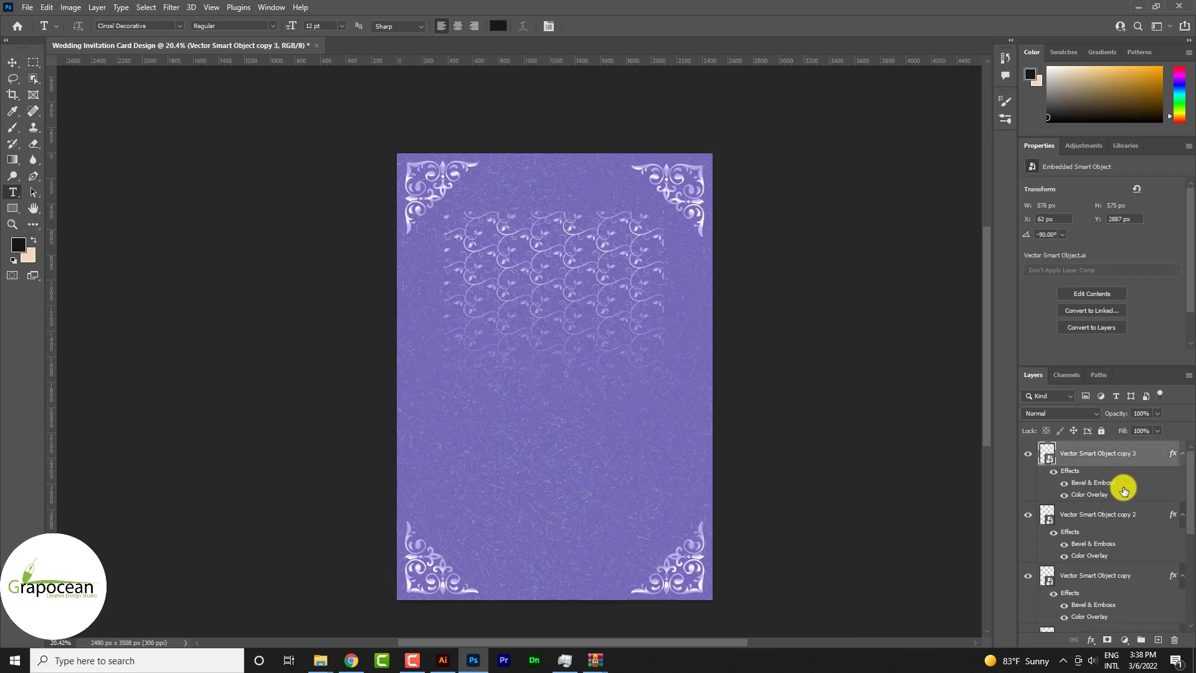
left_click(1160, 640)
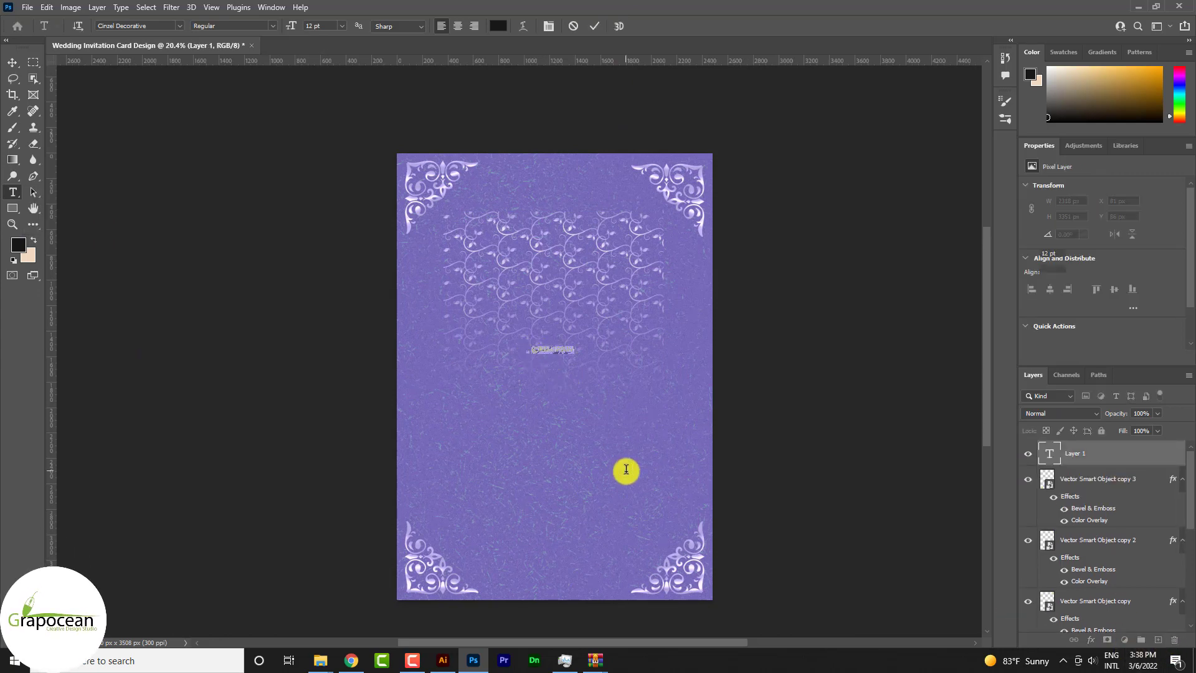
left_click_drag(290, 26, 364, 42)
type("WEDI")
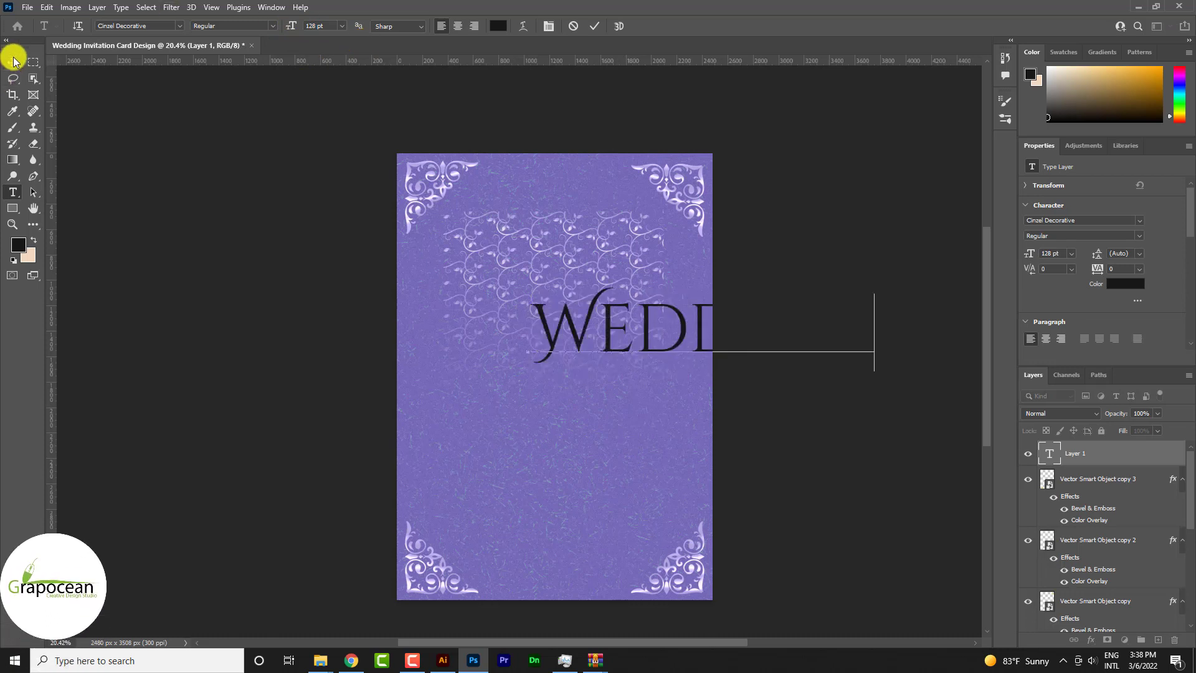
left_click(12, 63)
- Scale the WEDDING title to about 55% and centre it near the card's top
left_click_drag(648, 326, 522, 293)
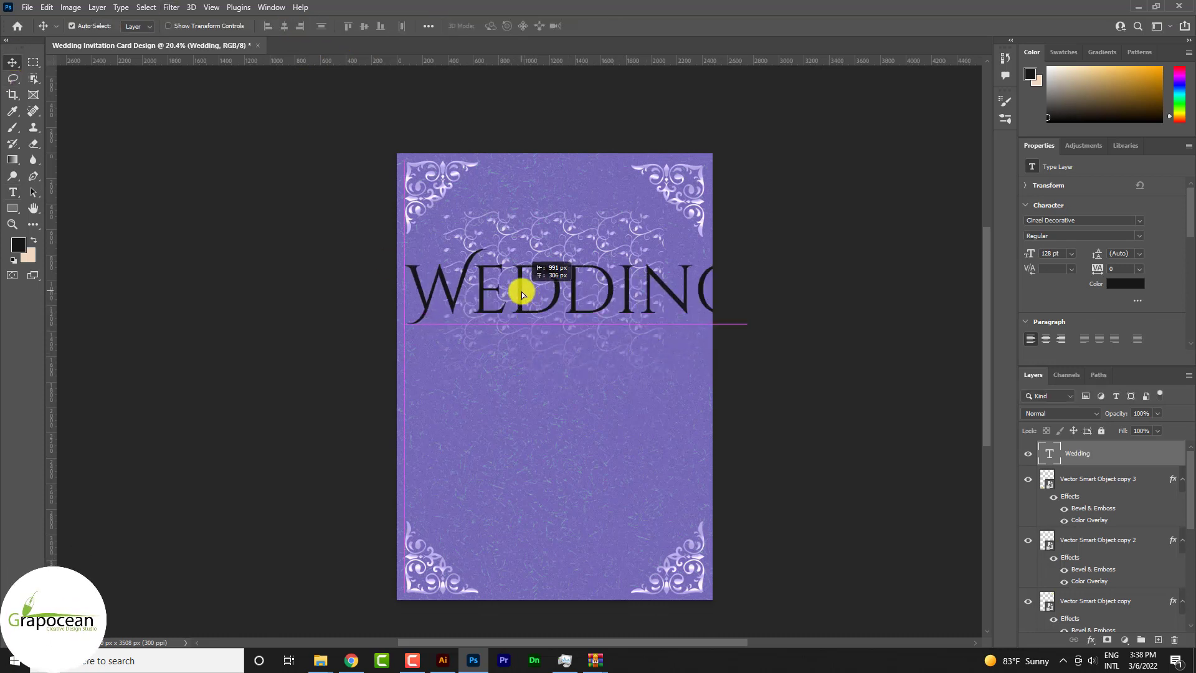
key("ctrl+t")
left_click_drag(747, 323, 666, 329)
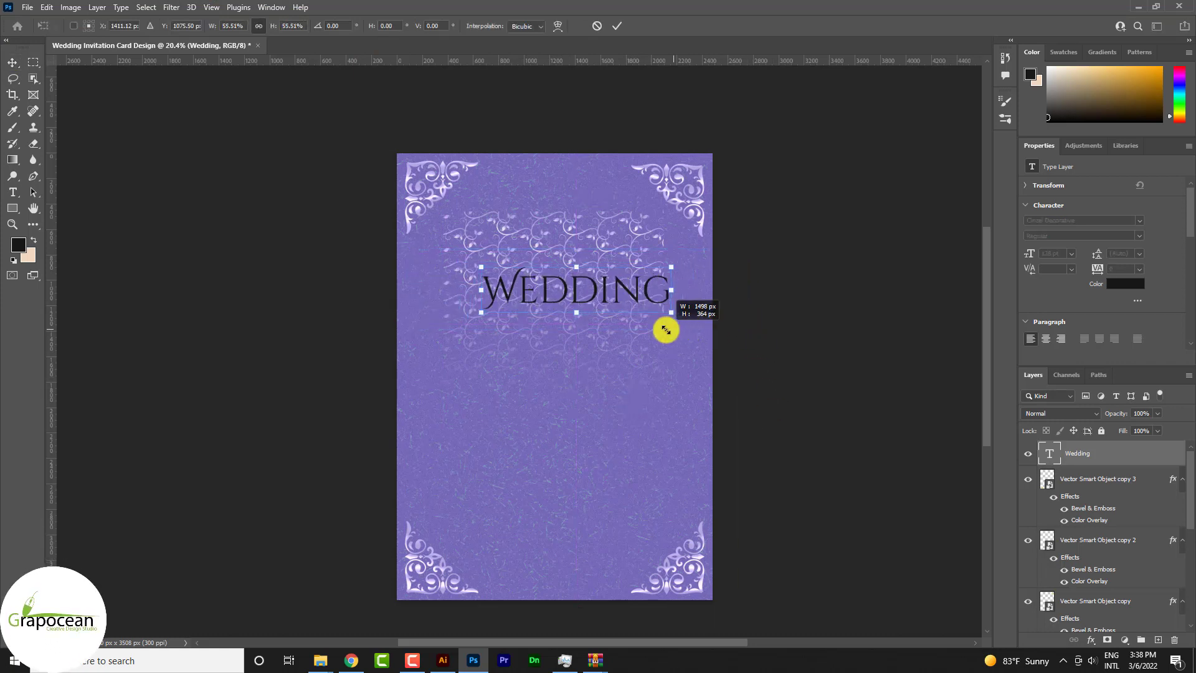
left_click_drag(591, 357, 601, 249)
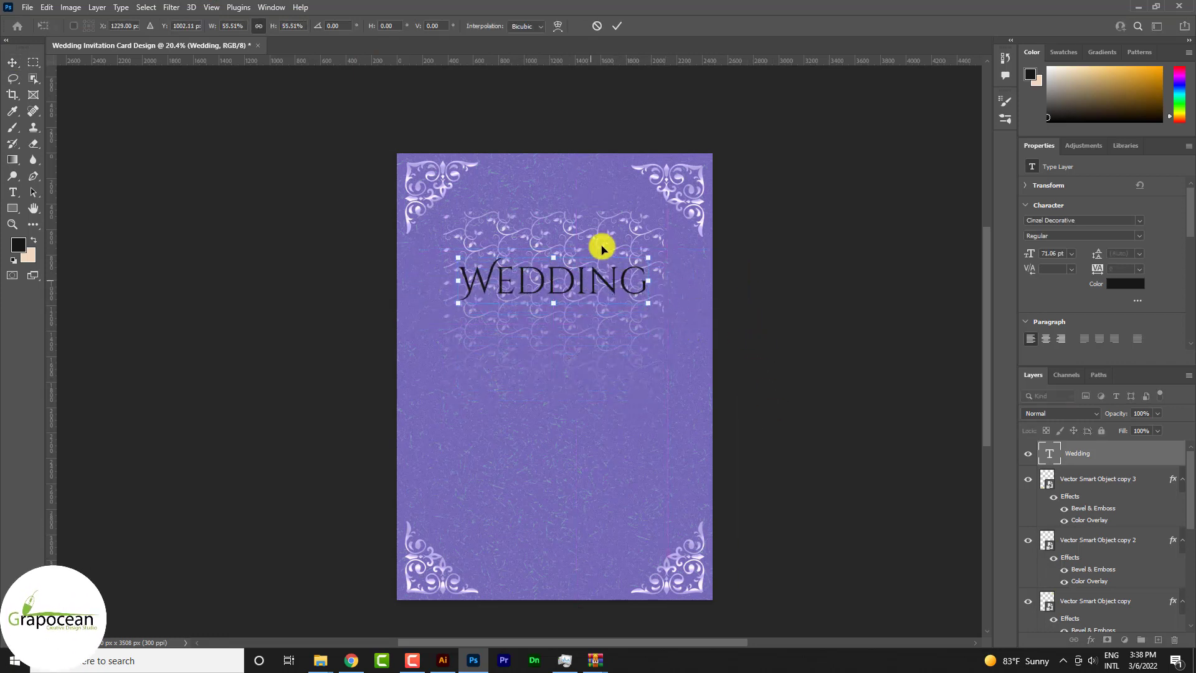
left_click(617, 30)
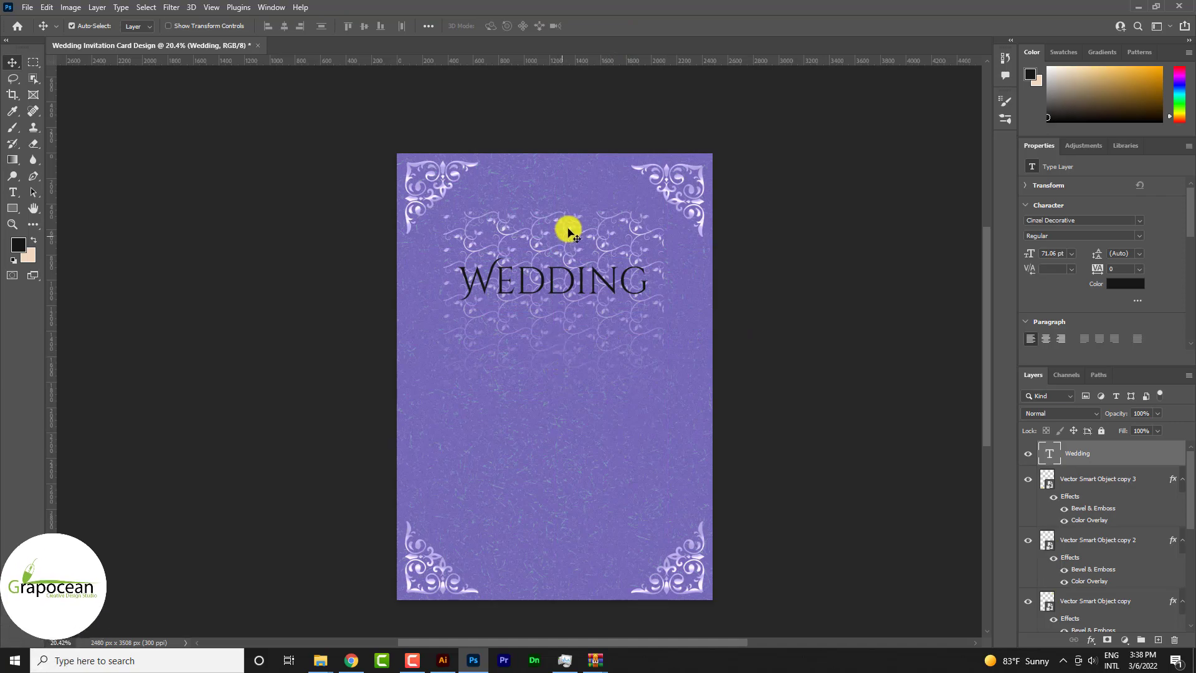
scroll(566, 230, "up", 5)
- Nudge the swirl pattern slightly higher behind the title
mouse_move(551, 234)
left_mouse_down()
mouse_move(540, 171)
mouse_move(548, 219)
left_mouse_up()
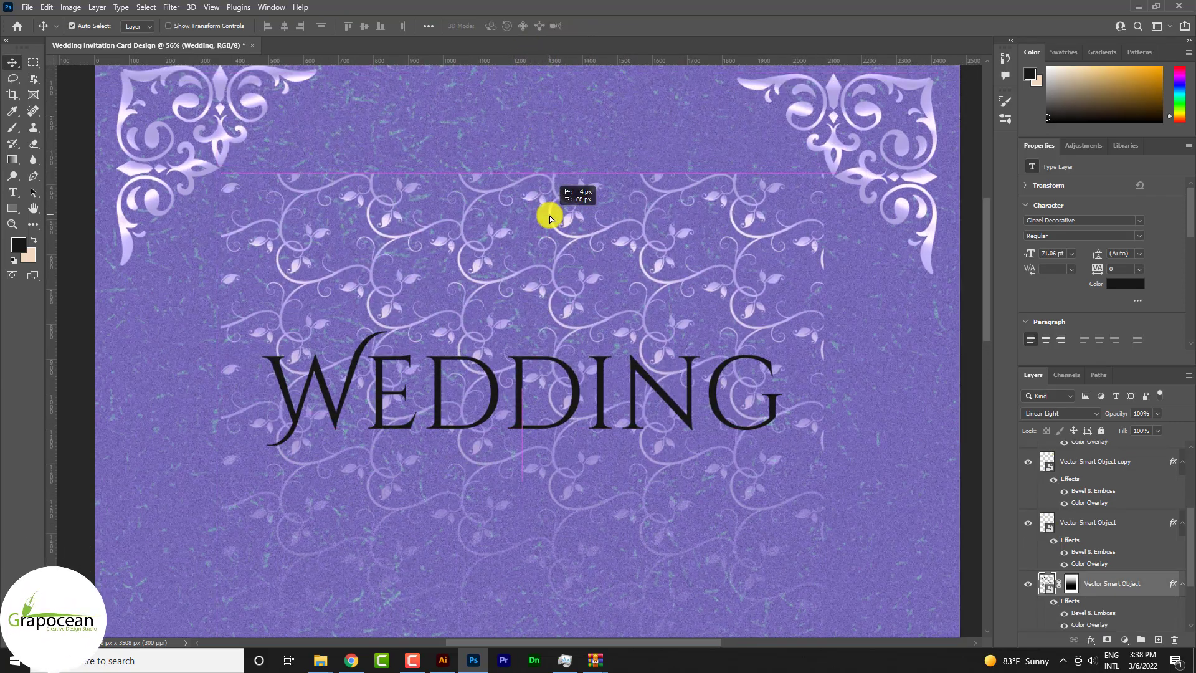
scroll(561, 261, "down", 2)
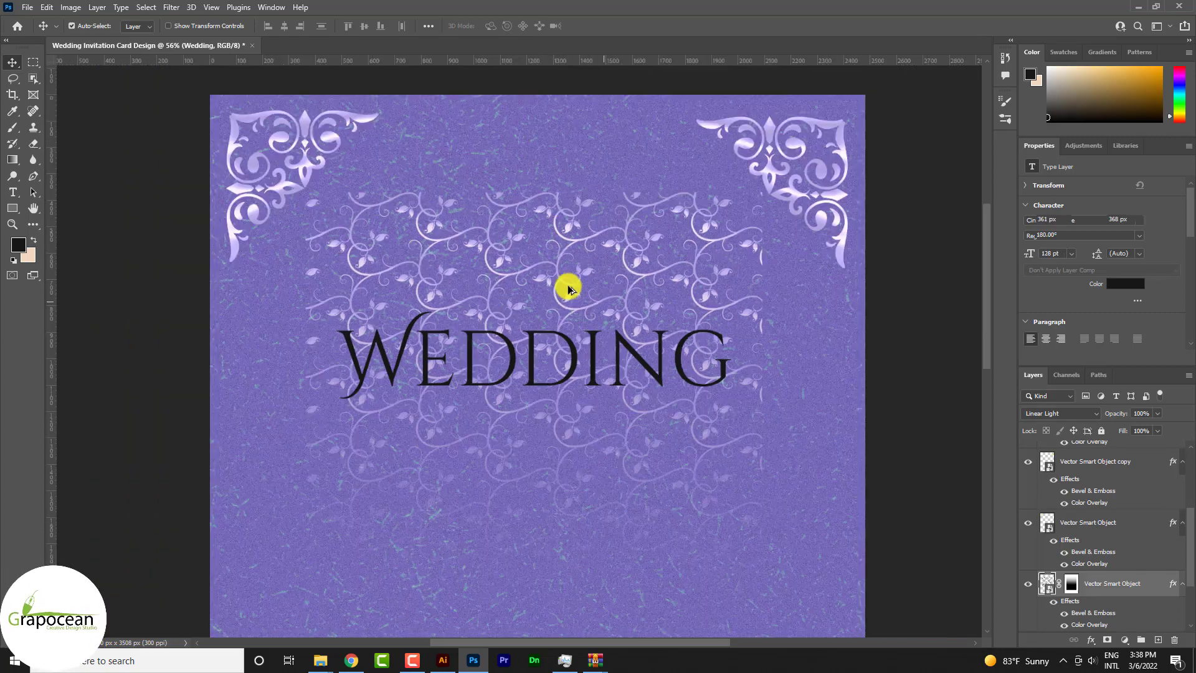
scroll(623, 324, "down", 3)
scroll(595, 288, "up", 3)
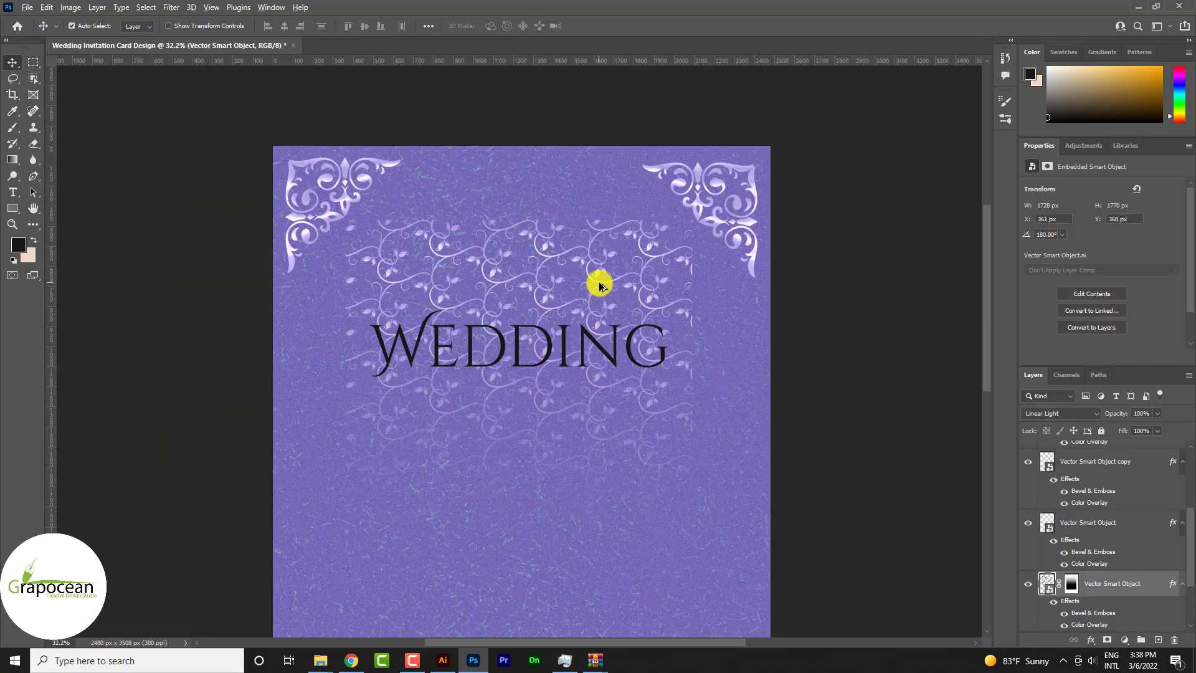
- Move the flipped swirl copy over the card's lower half and stack it above Vector Smart Object
left_click_drag(599, 286, 599, 468)
key("ctrl+t")
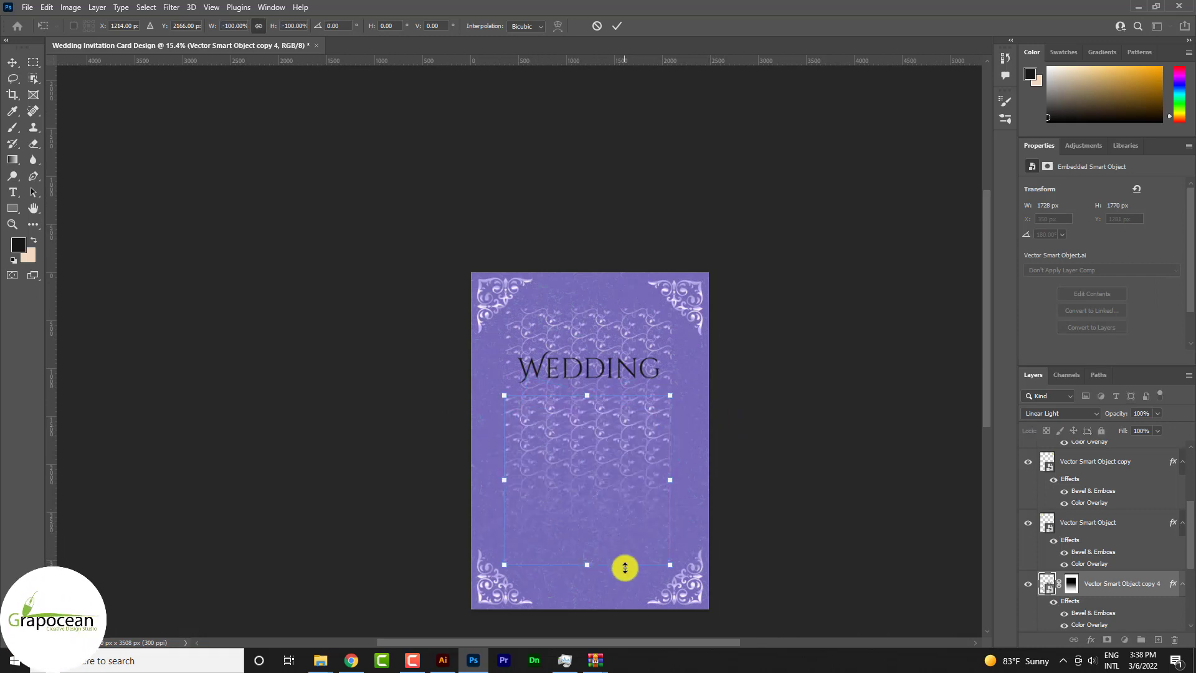
left_click_drag(623, 551, 626, 560)
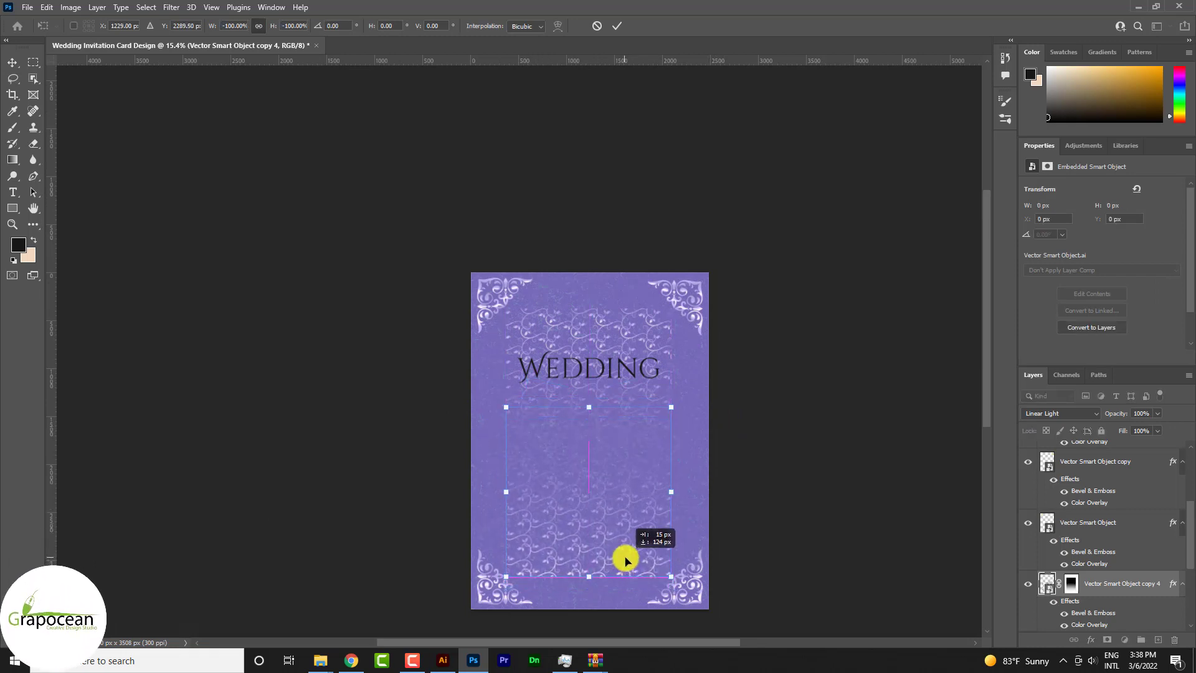
left_click(619, 24)
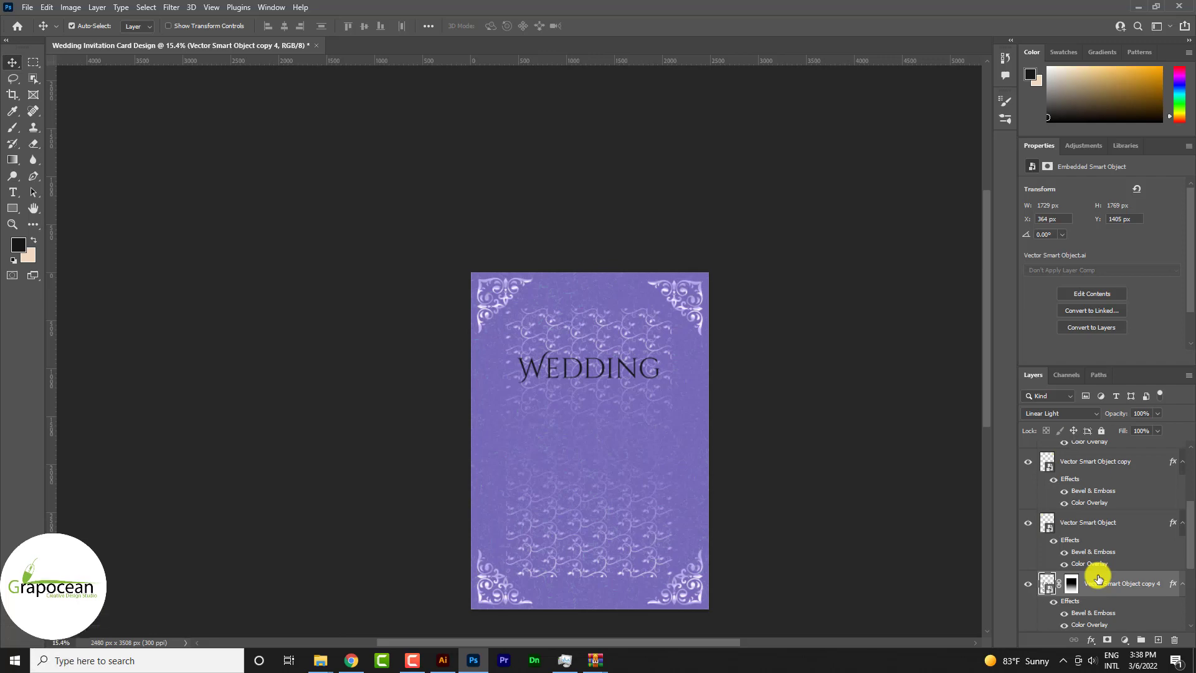
left_click_drag(1027, 579, 1046, 526)
left_click(913, 453)
scroll(578, 417, "up", 2)
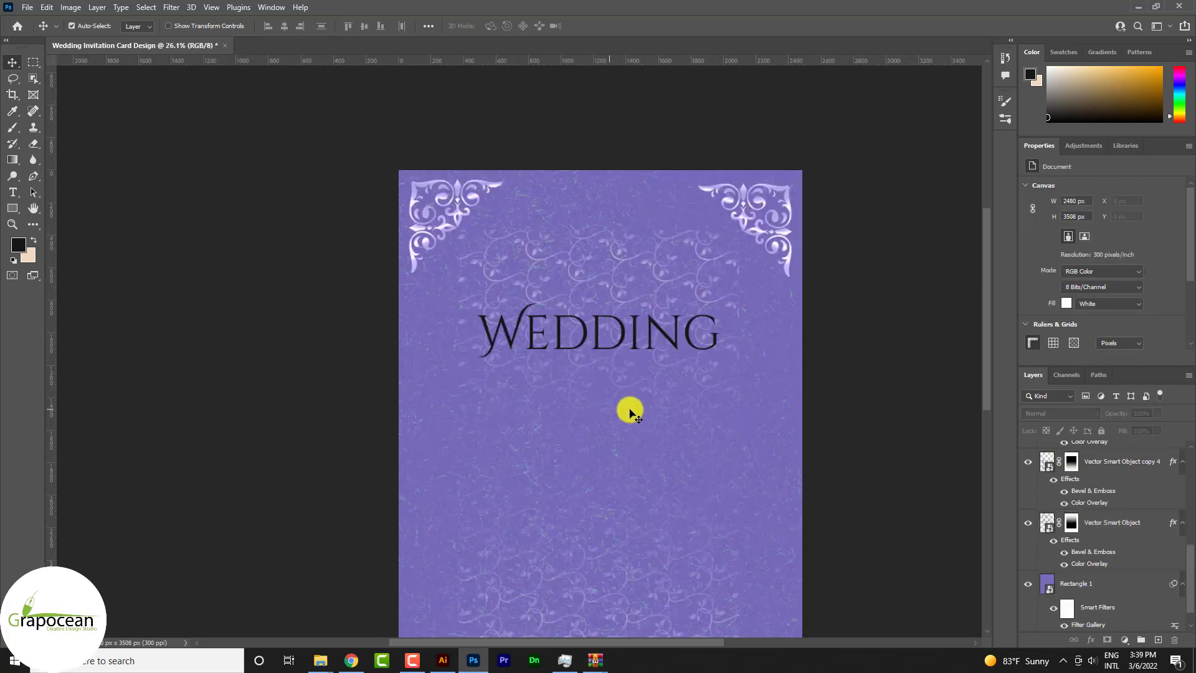
- Change the WEDDING title to Alatsi, All Caps, with tracking tightened to -80
scroll(676, 358, "up", 3)
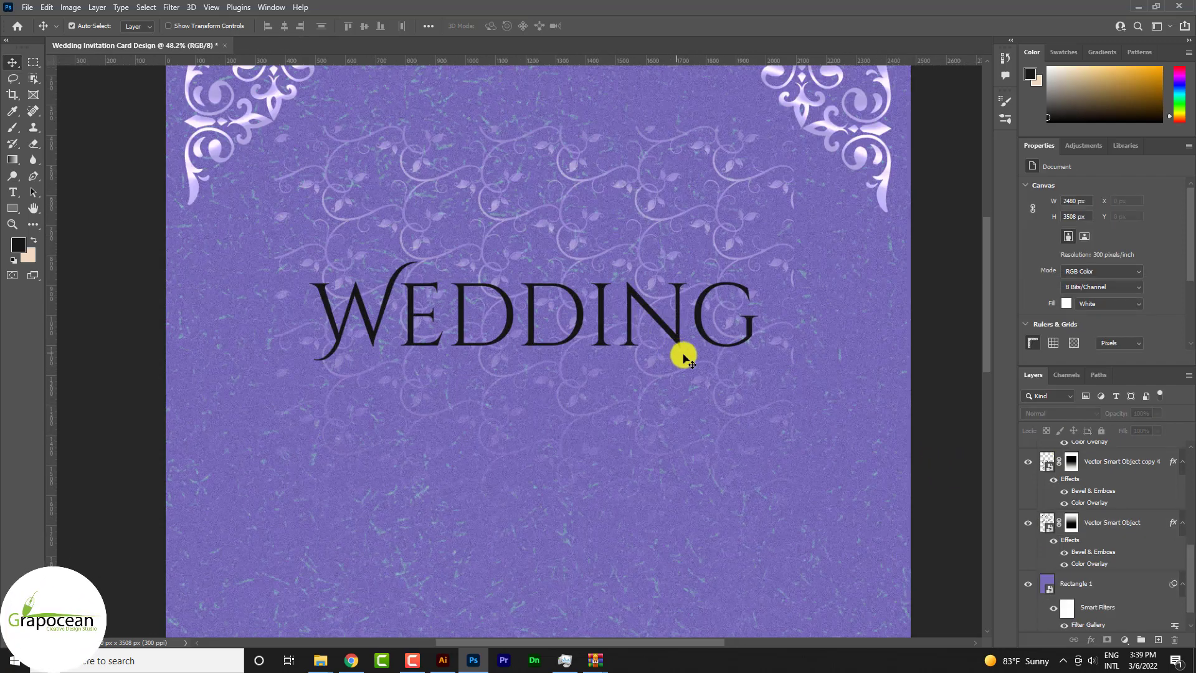
scroll(679, 355, "up", 1)
scroll(682, 349, "up", 1)
left_click(13, 192)
double_click(245, 296)
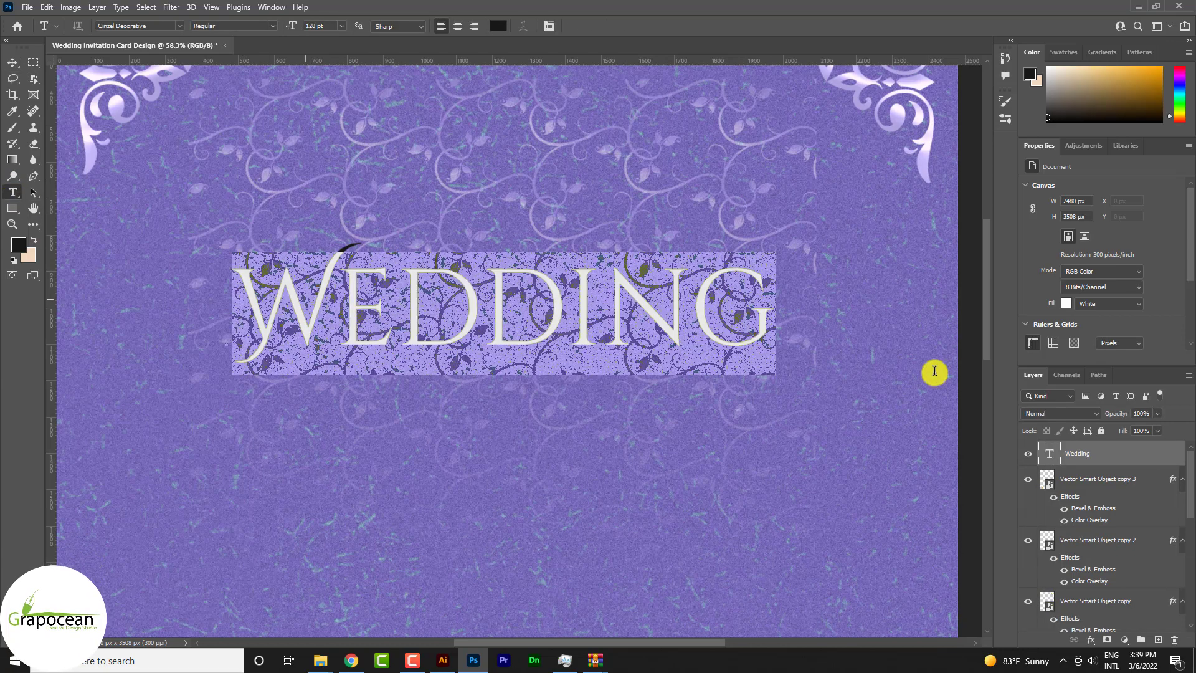
left_click(179, 26)
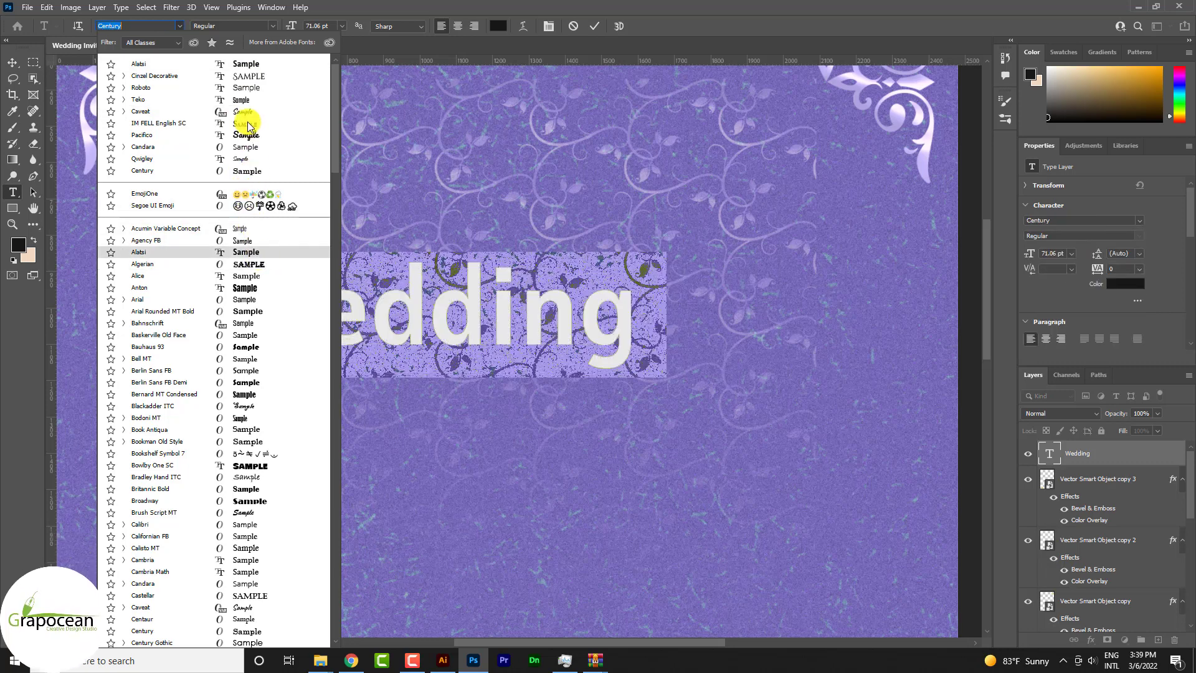
left_click(253, 65)
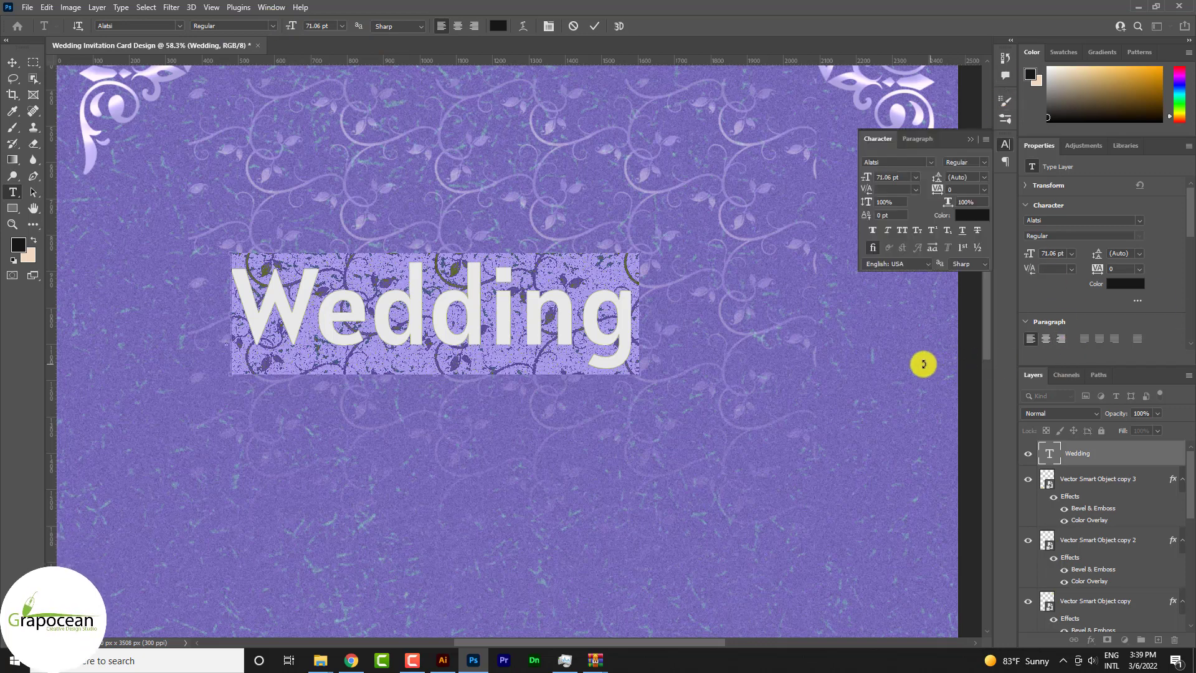
left_click(902, 232)
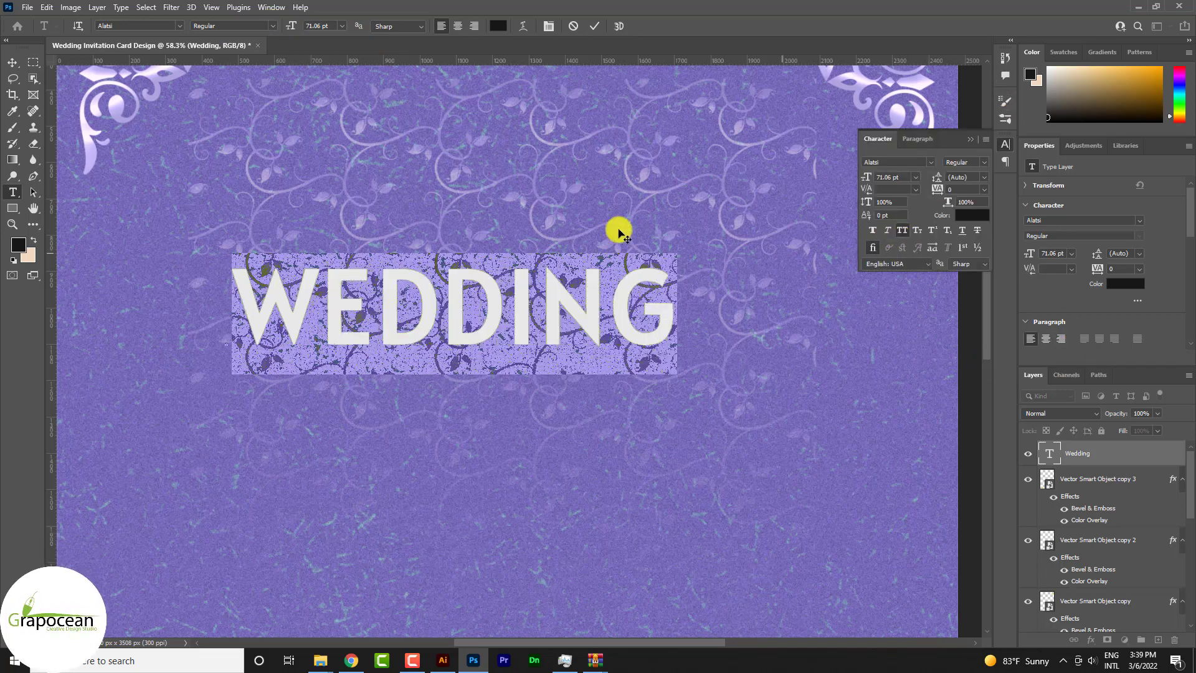
key("alt+Left")
key("alt+Left")
key("alt+Left")
key("alt+Left")
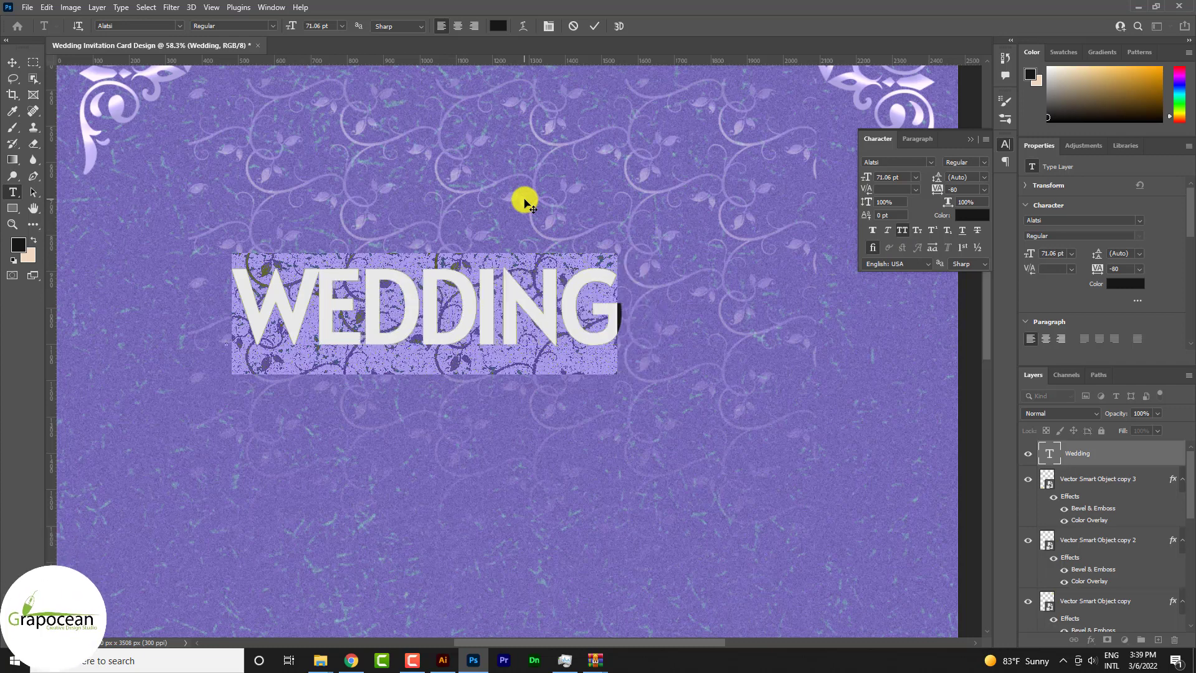
key("alt+Left")
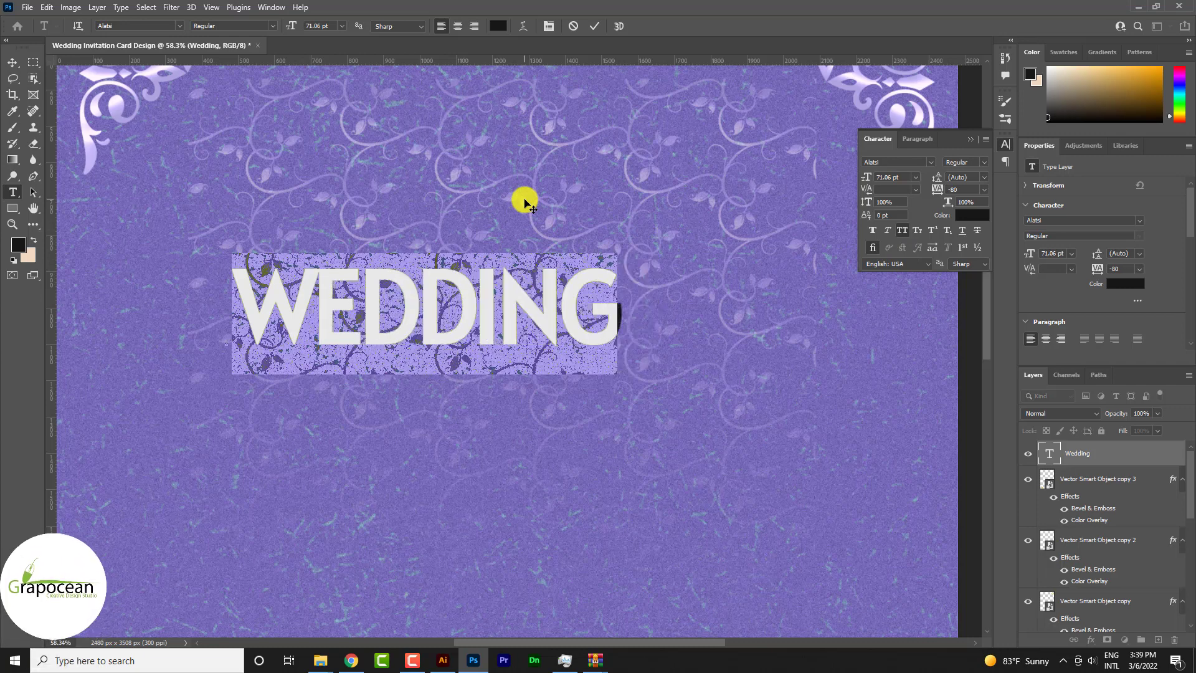
left_click(13, 62)
- Move the WEDDING title higher, centred between the top corner ornaments
scroll(553, 343, "down", 5)
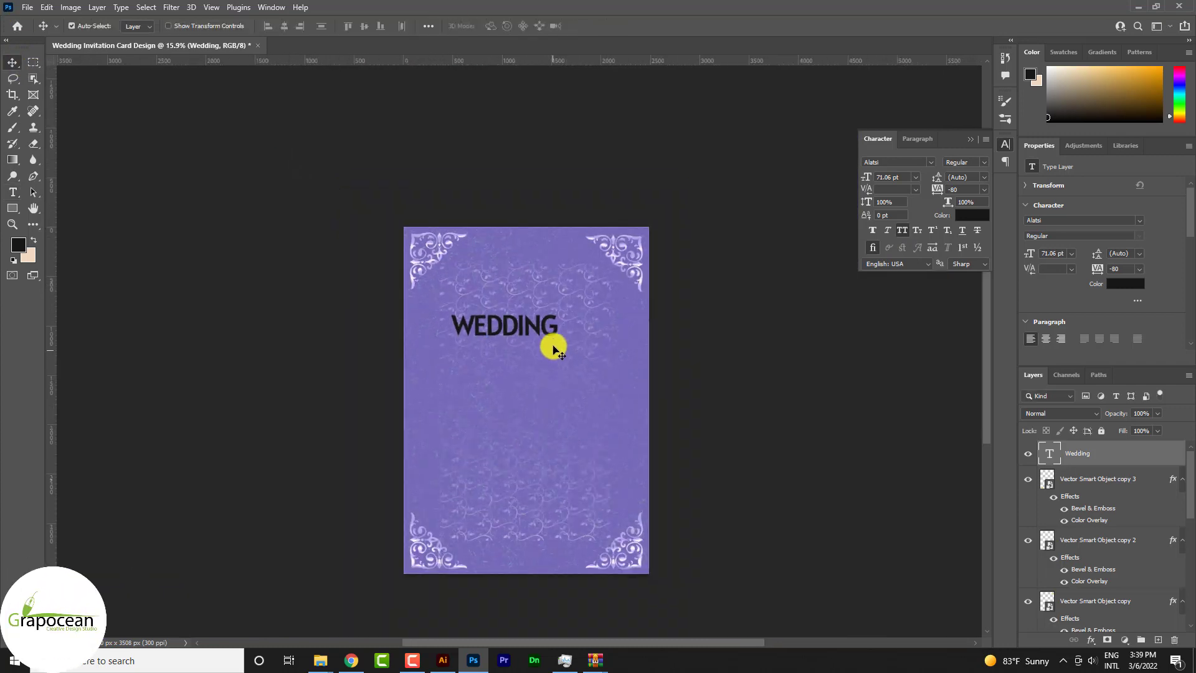
scroll(549, 340, "up", 3)
scroll(545, 328, "up", 2)
mouse_move(535, 321)
left_mouse_down()
mouse_move(604, 278)
mouse_move(596, 260)
left_mouse_up()
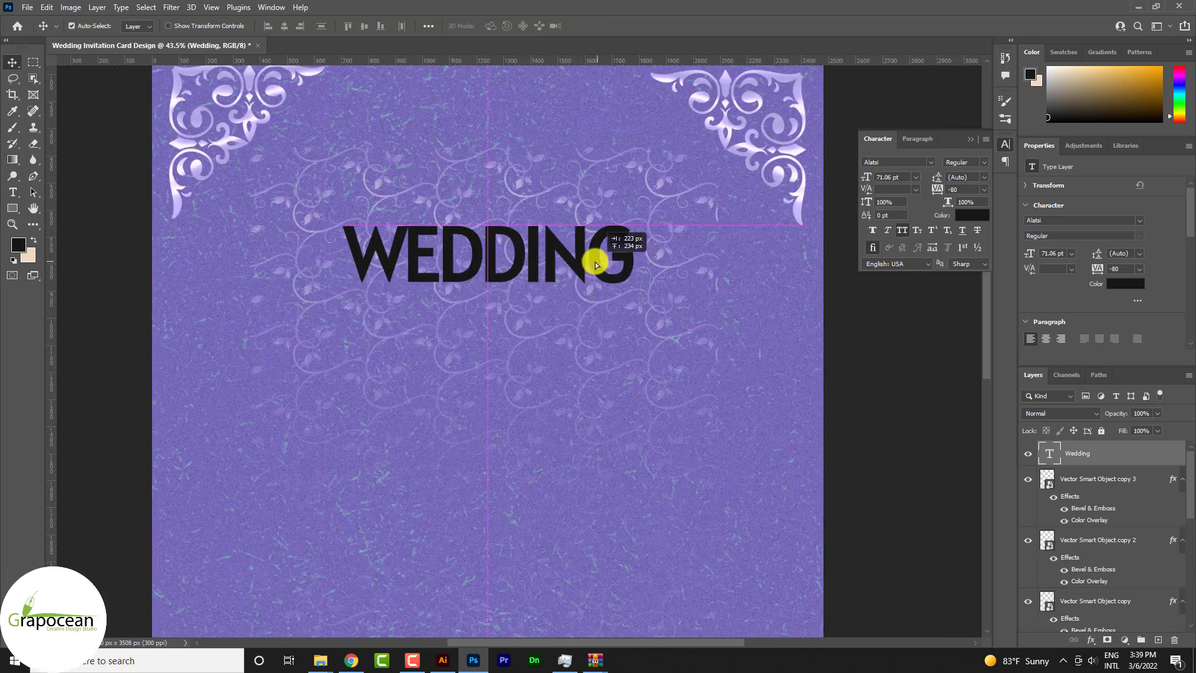
scroll(495, 384, "down", 2)
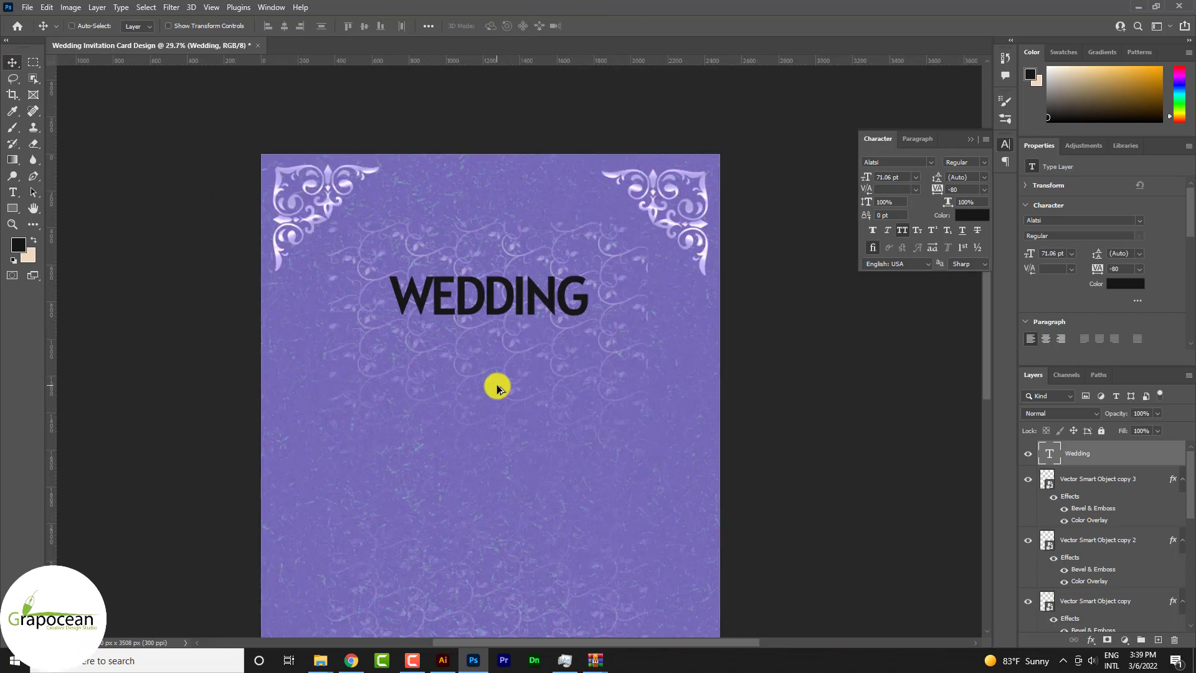
scroll(457, 354, "down", 2)
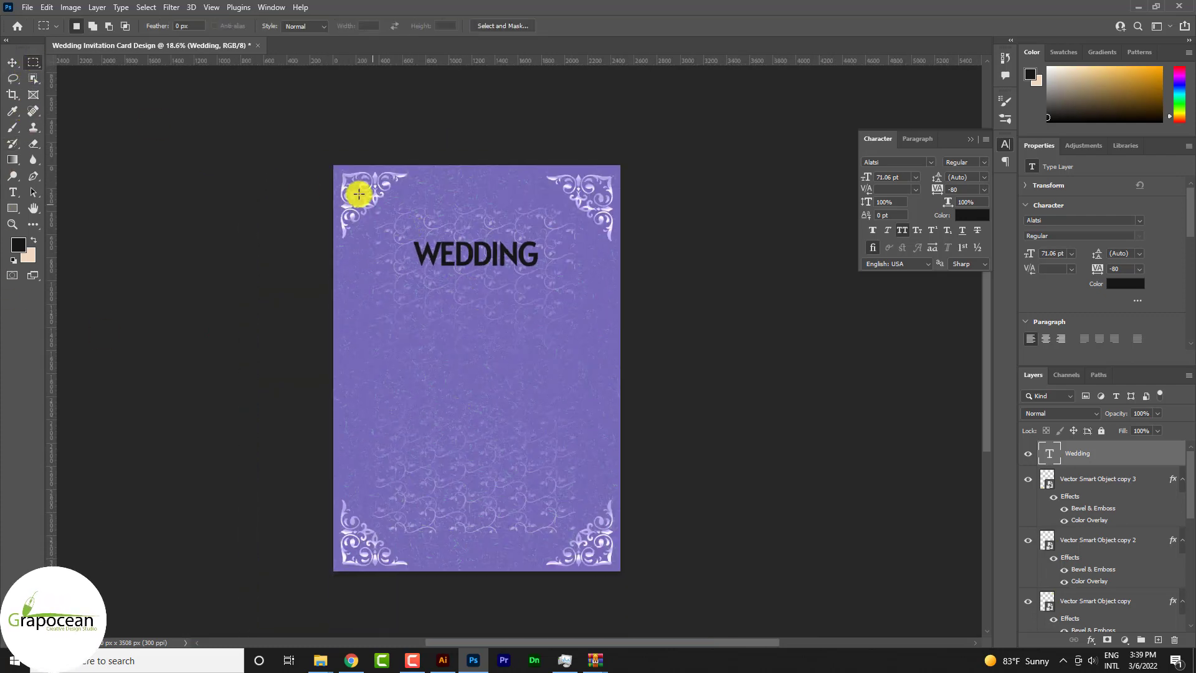
- On a new Layer 1, paint soft black 45%-opacity brush shading along all four card edges
left_click_drag(343, 172, 606, 572)
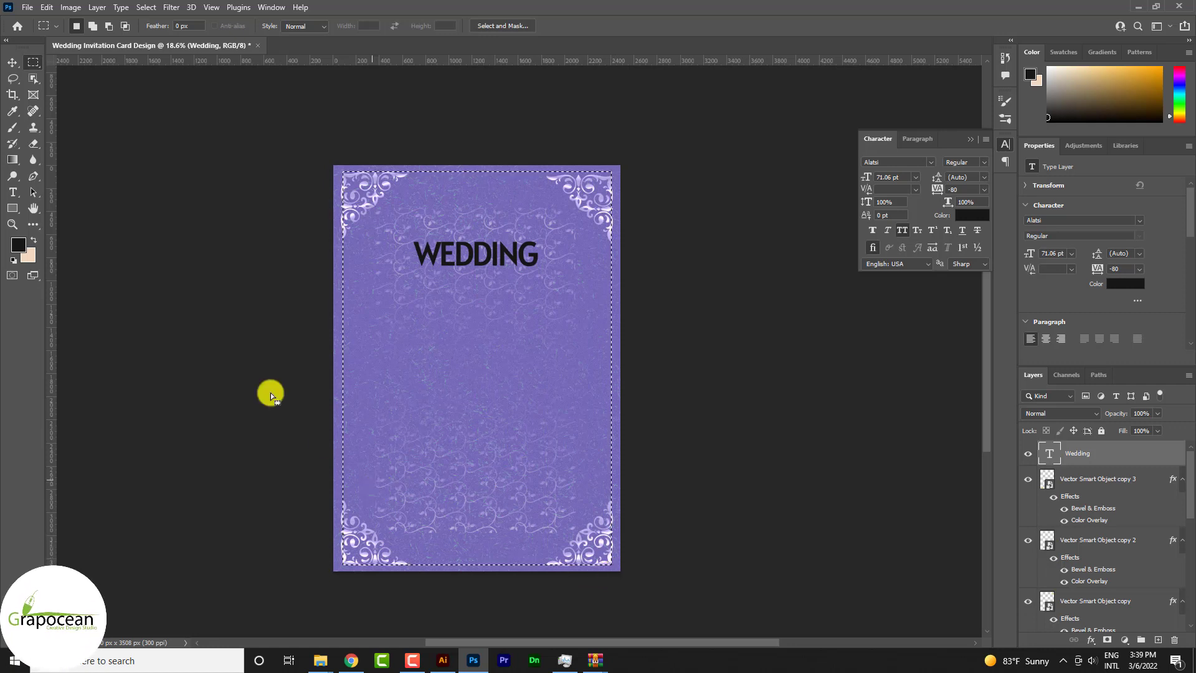
right_click(11, 129)
left_click(68, 127)
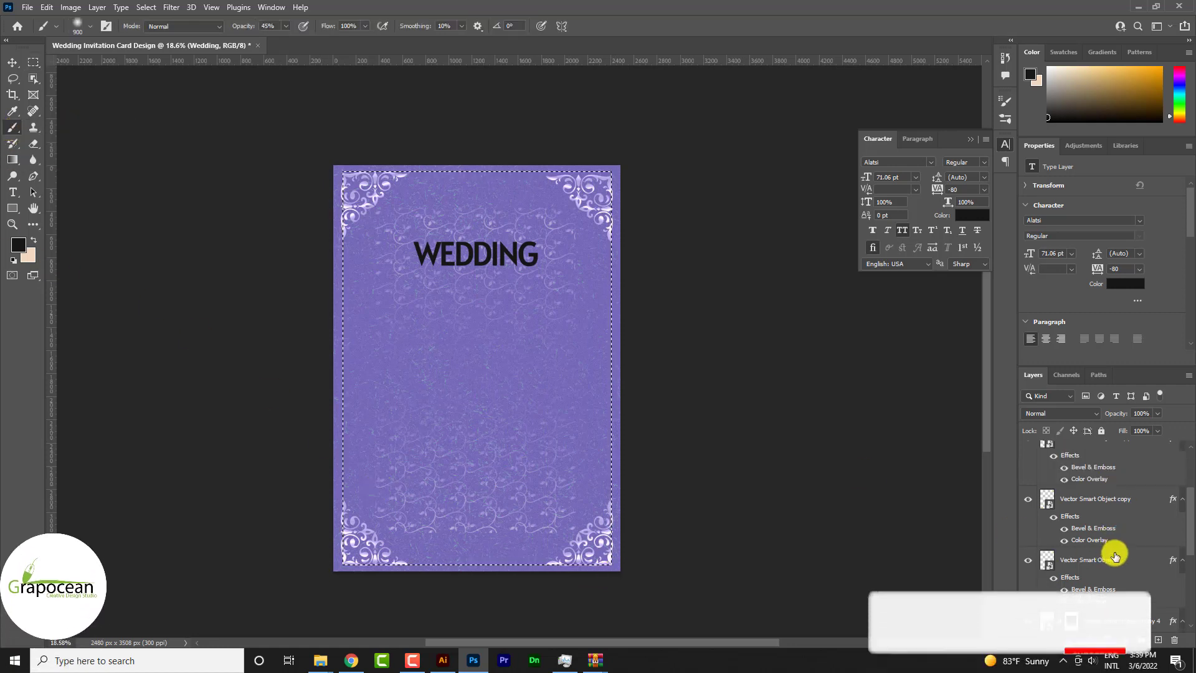
left_click(1160, 639)
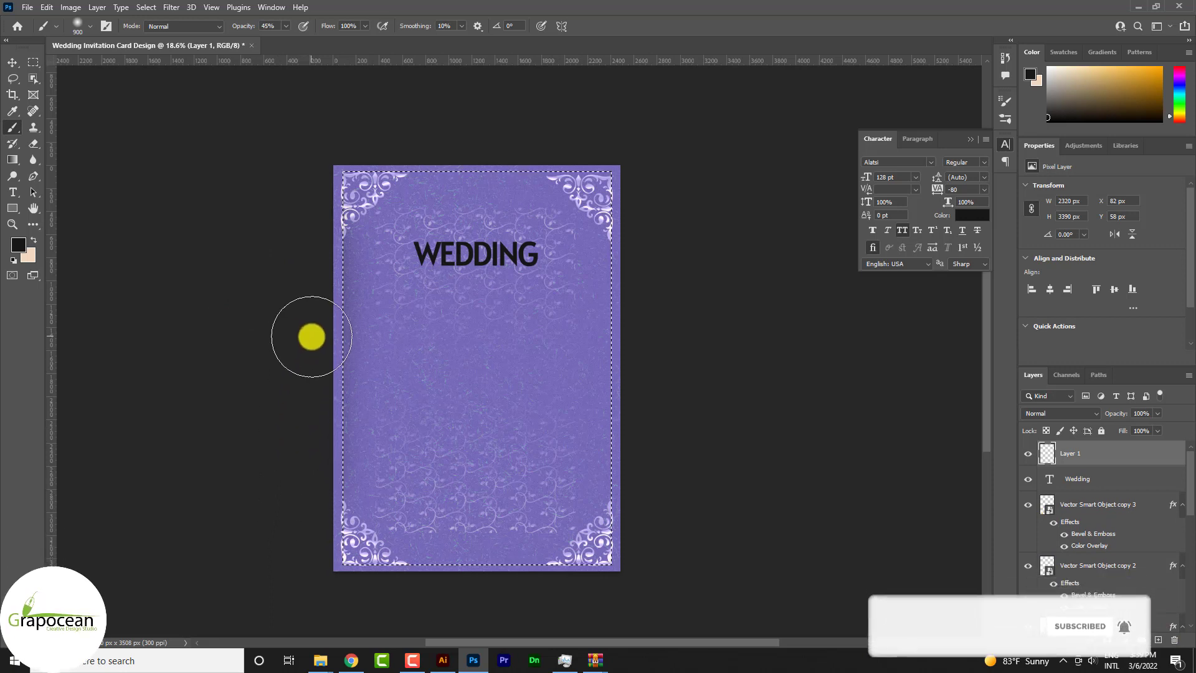
key("bracketright")
left_click_drag(343, 330, 343, 406)
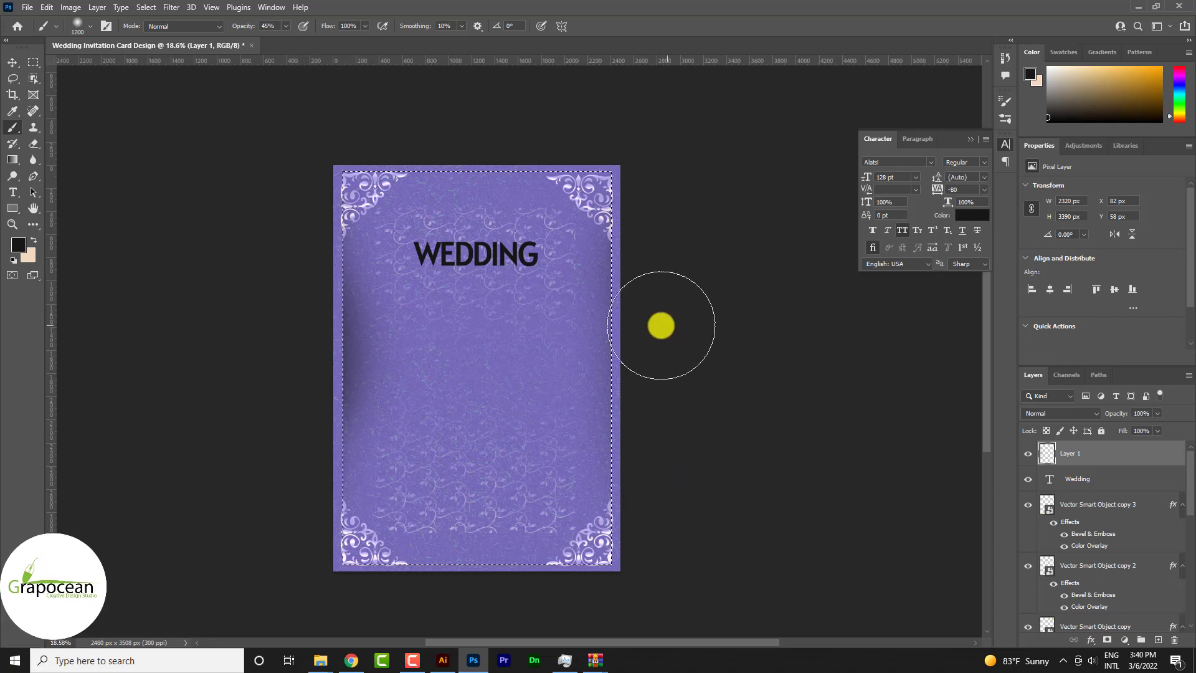
left_click_drag(659, 326, 625, 374)
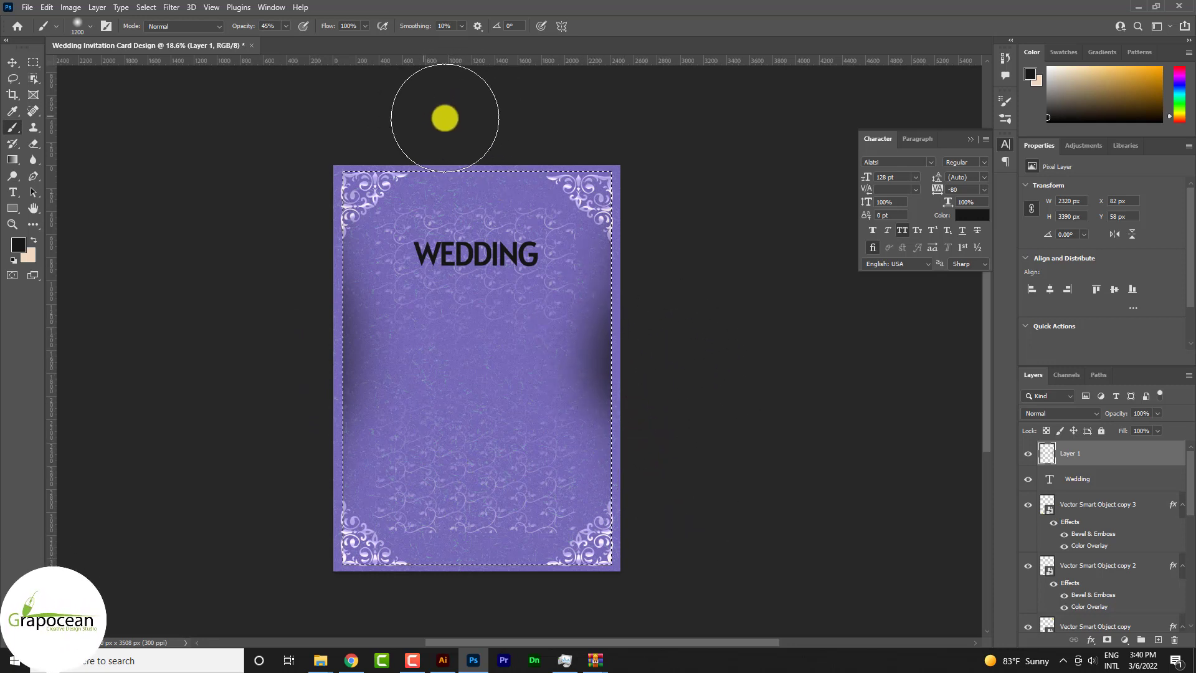
left_click_drag(459, 622, 477, 617)
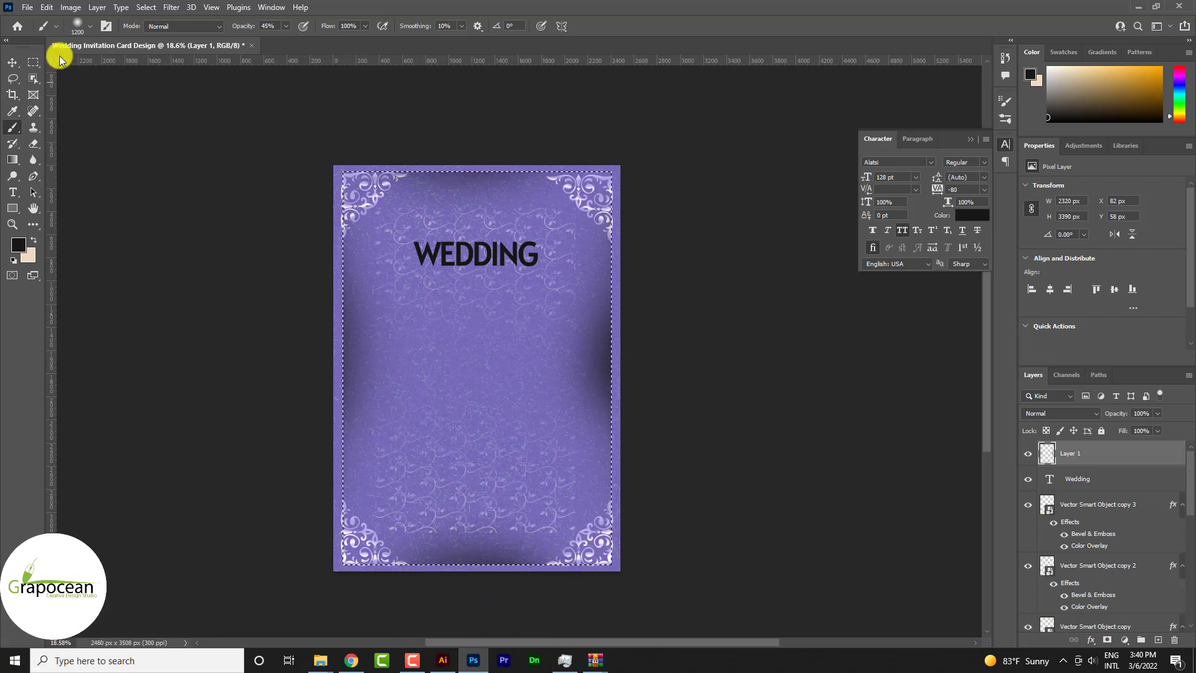
- Give the WEDDING title layer a saturated yellow Color Overlay
left_click(11, 62)
scroll(328, 330, "up", 2)
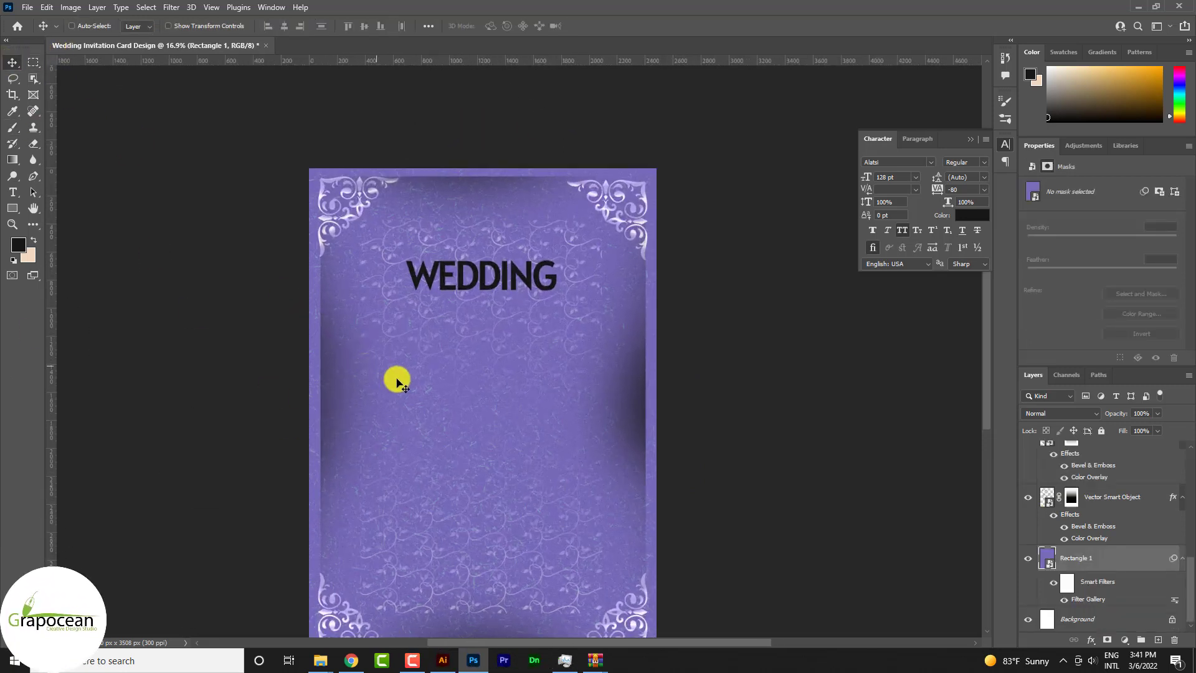
scroll(498, 342, "up", 2)
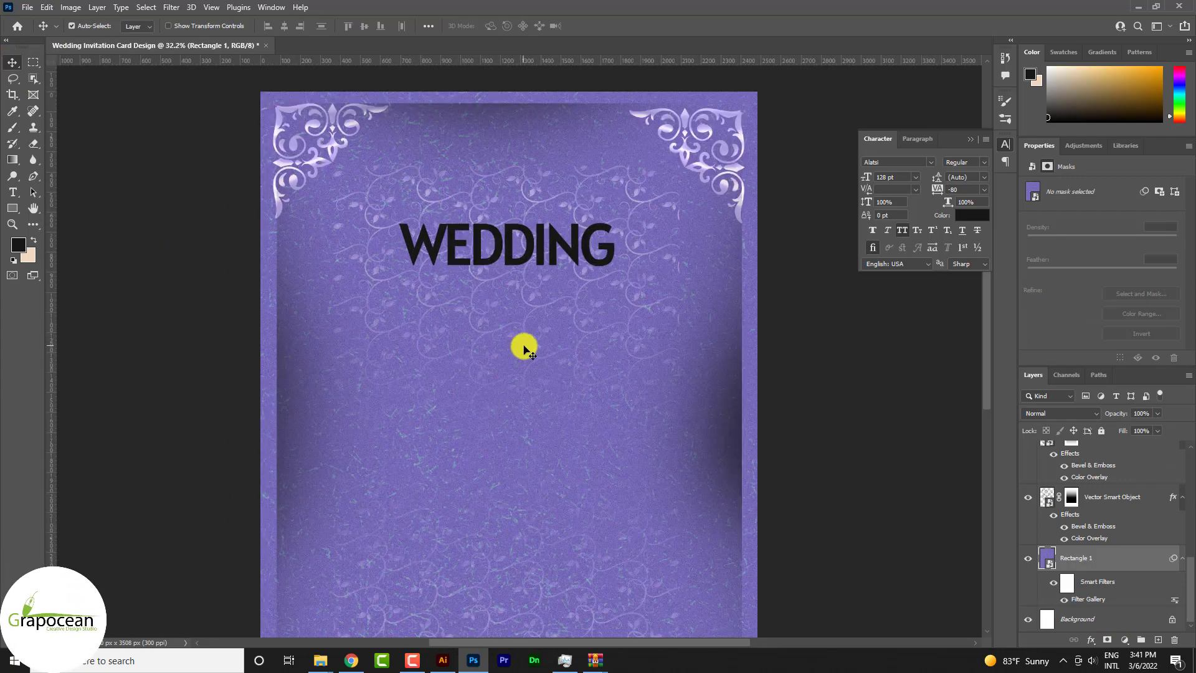
left_click(591, 243)
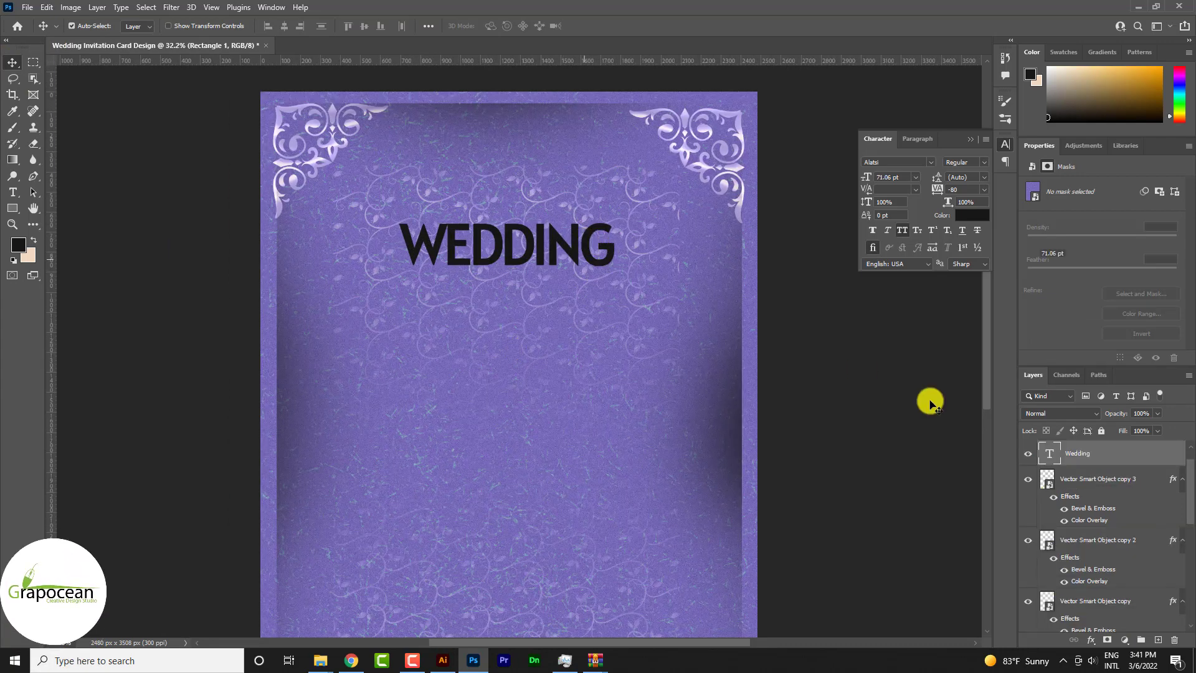
right_click(1129, 459)
left_click(1003, 79)
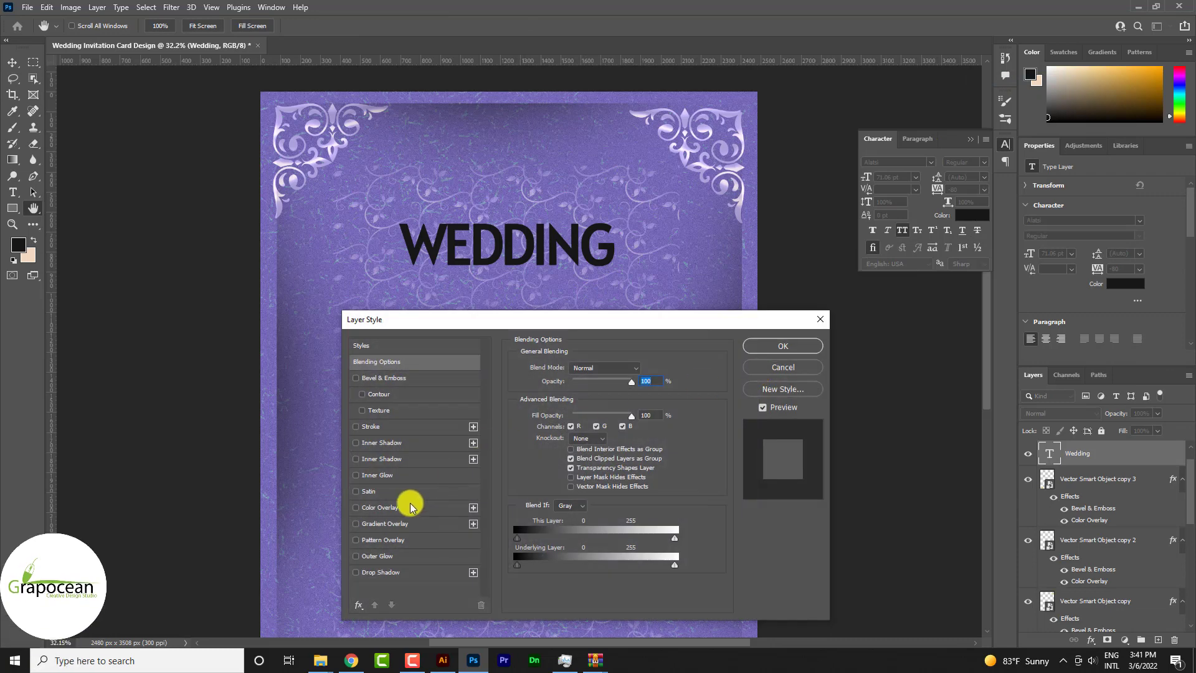
left_click(383, 507)
left_click(643, 370)
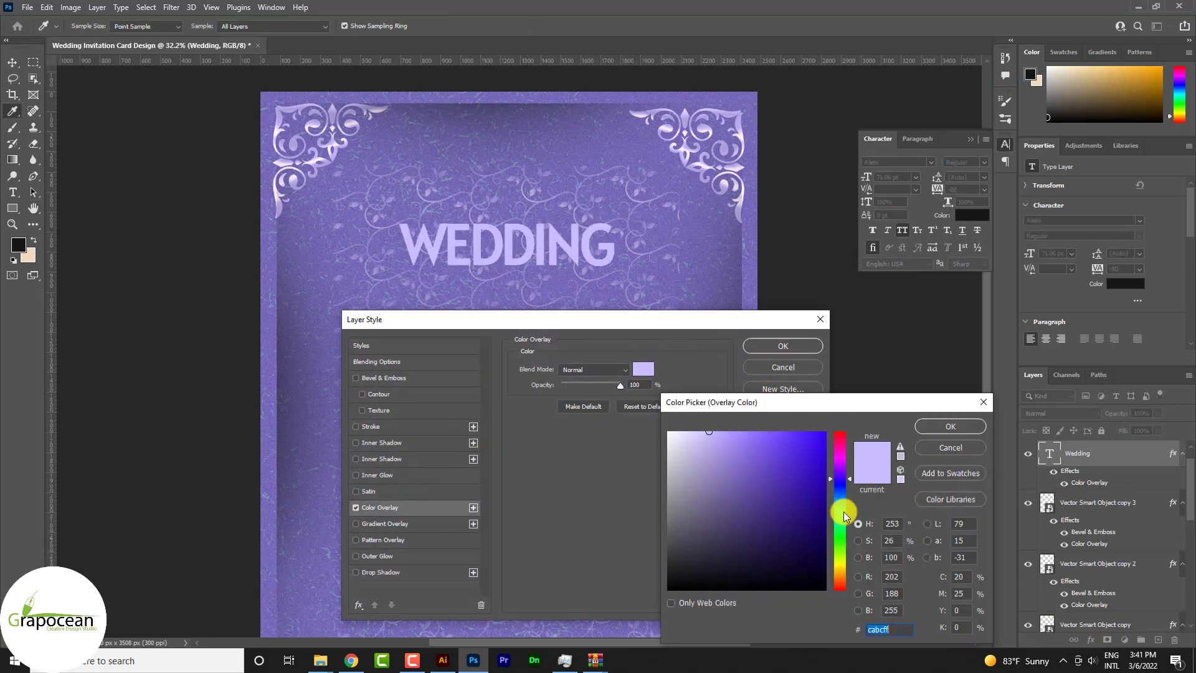
left_click_drag(844, 511, 838, 566)
left_click(823, 433)
left_click(938, 426)
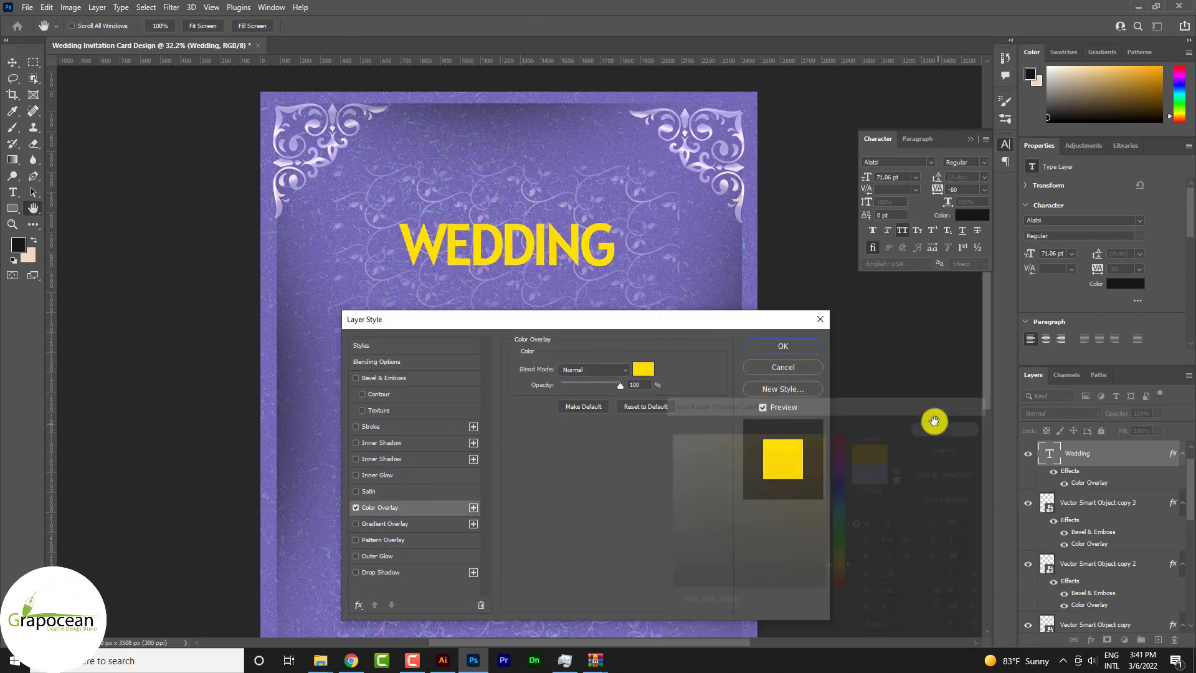
- Add Bevel & Emboss with contour and texture, a deeper Inner Shadow, and a tight 3 px Drop Shadow
left_click(383, 377)
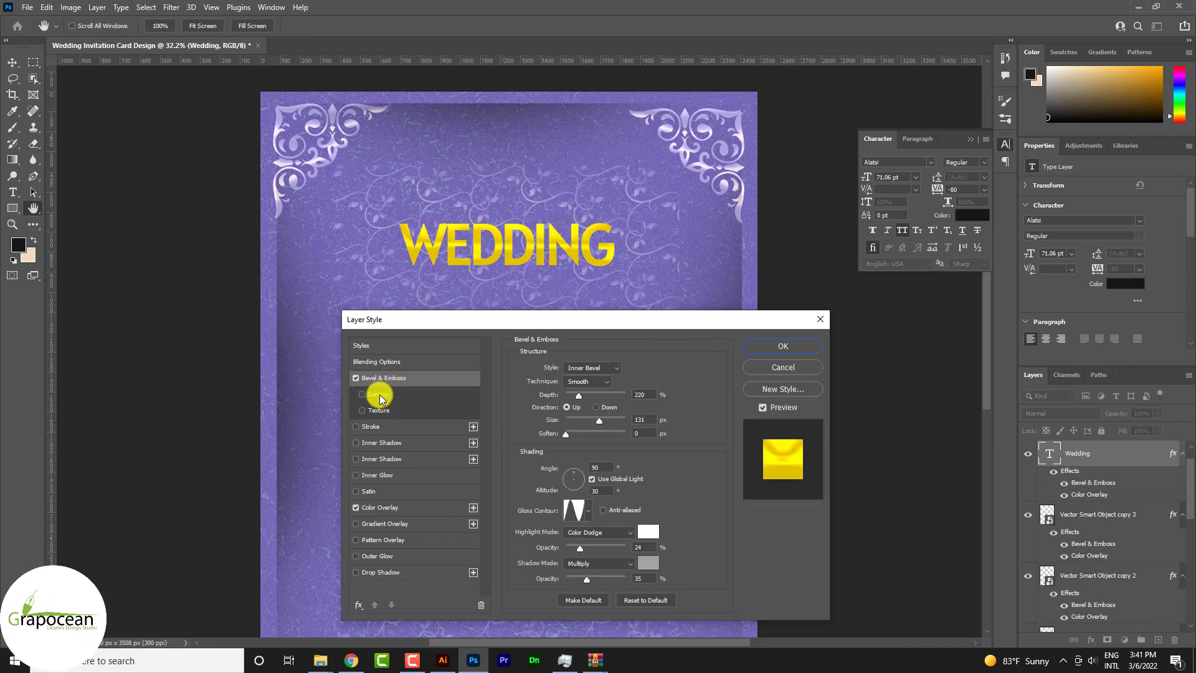
left_click(376, 395)
left_click(381, 413)
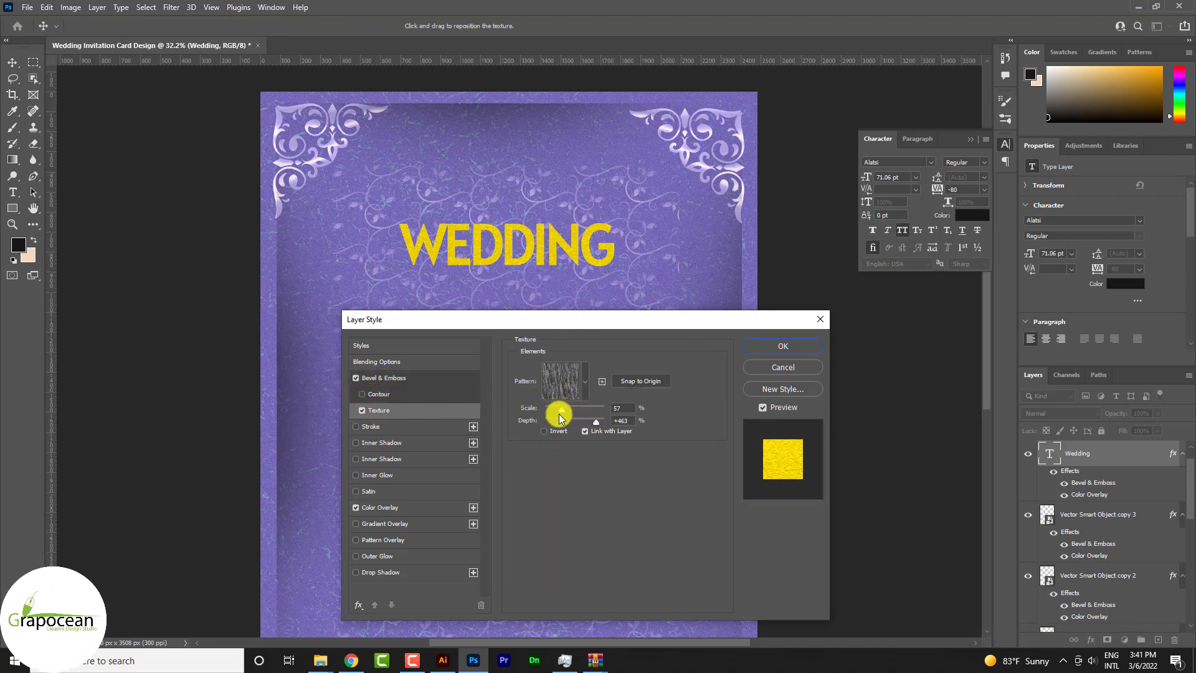
left_click(399, 524)
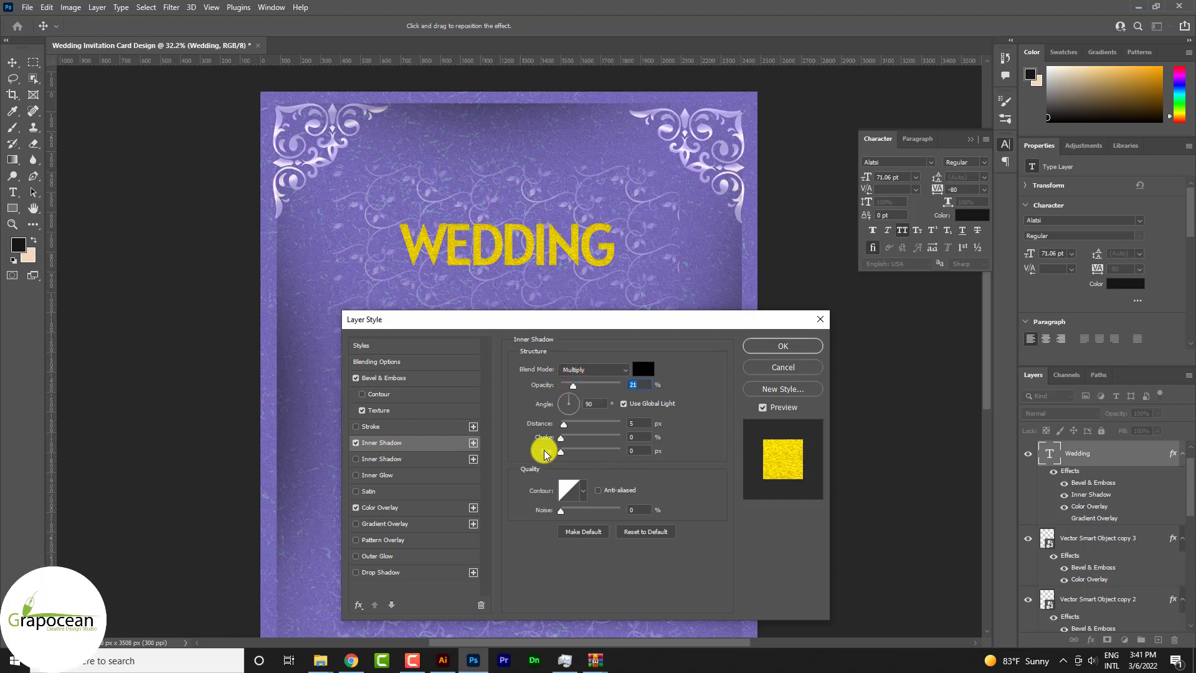
left_click_drag(561, 425, 569, 425)
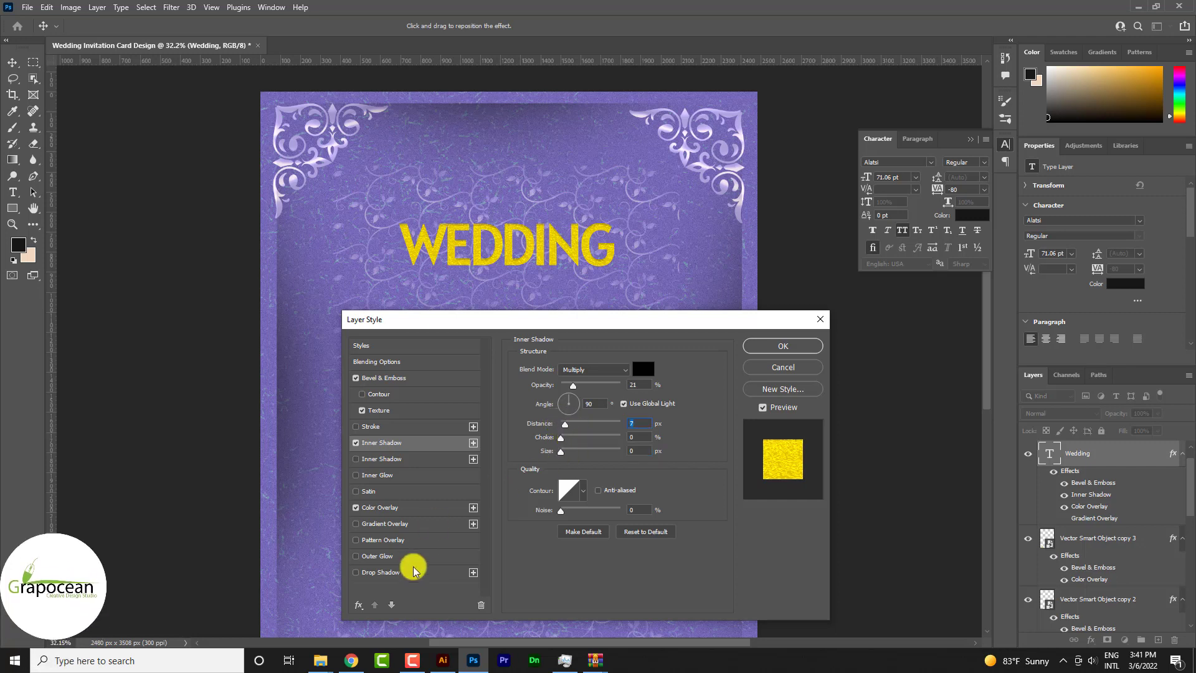
left_click(386, 572)
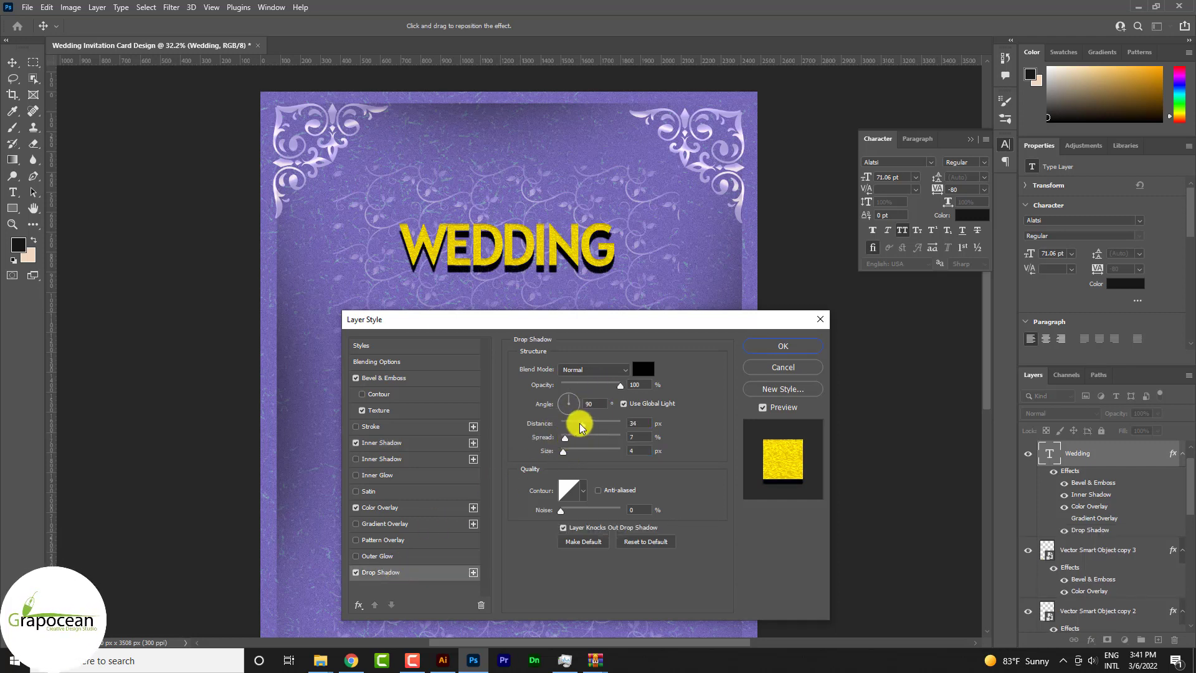
left_click_drag(567, 424, 565, 427)
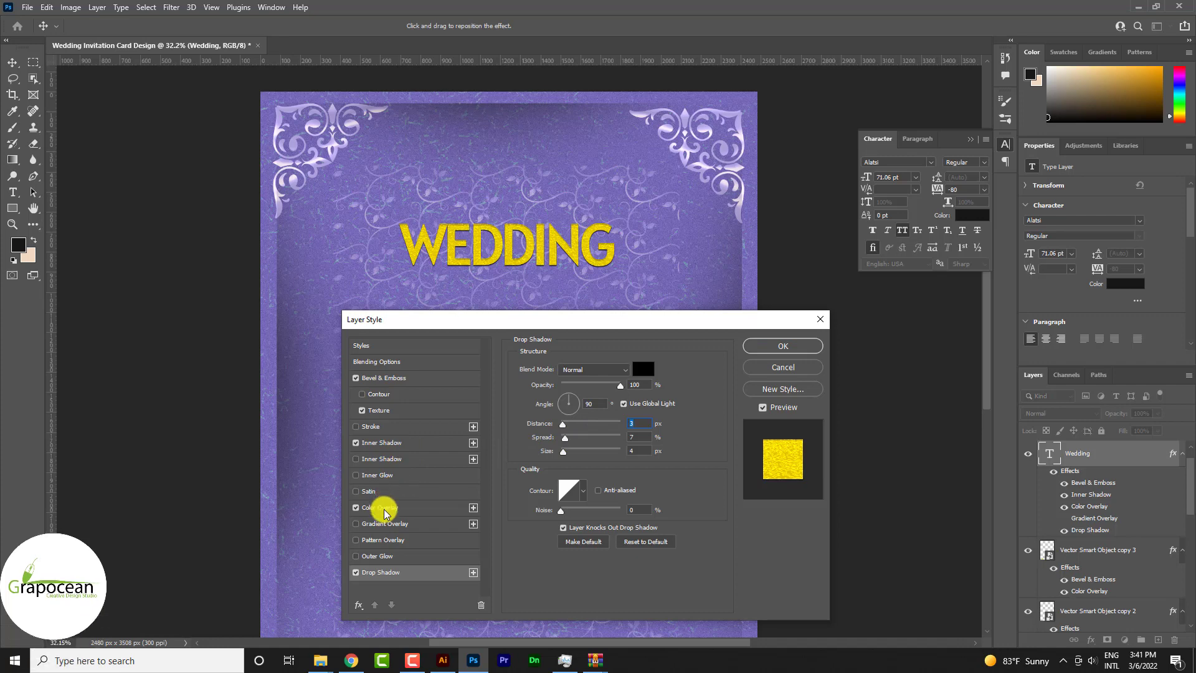
- Change the title's Color Overlay to orange-gold #ffa800 and apply the styles
left_click(380, 507)
left_click(643, 368)
left_click_drag(839, 568, 839, 572)
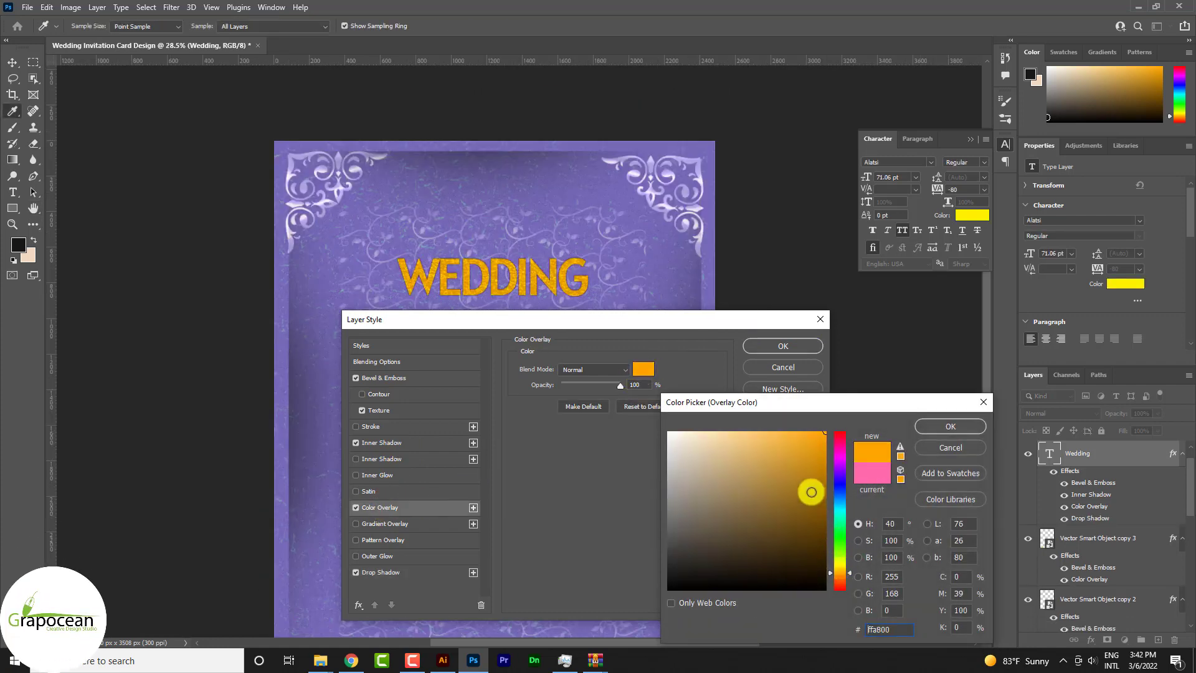
left_click(950, 426)
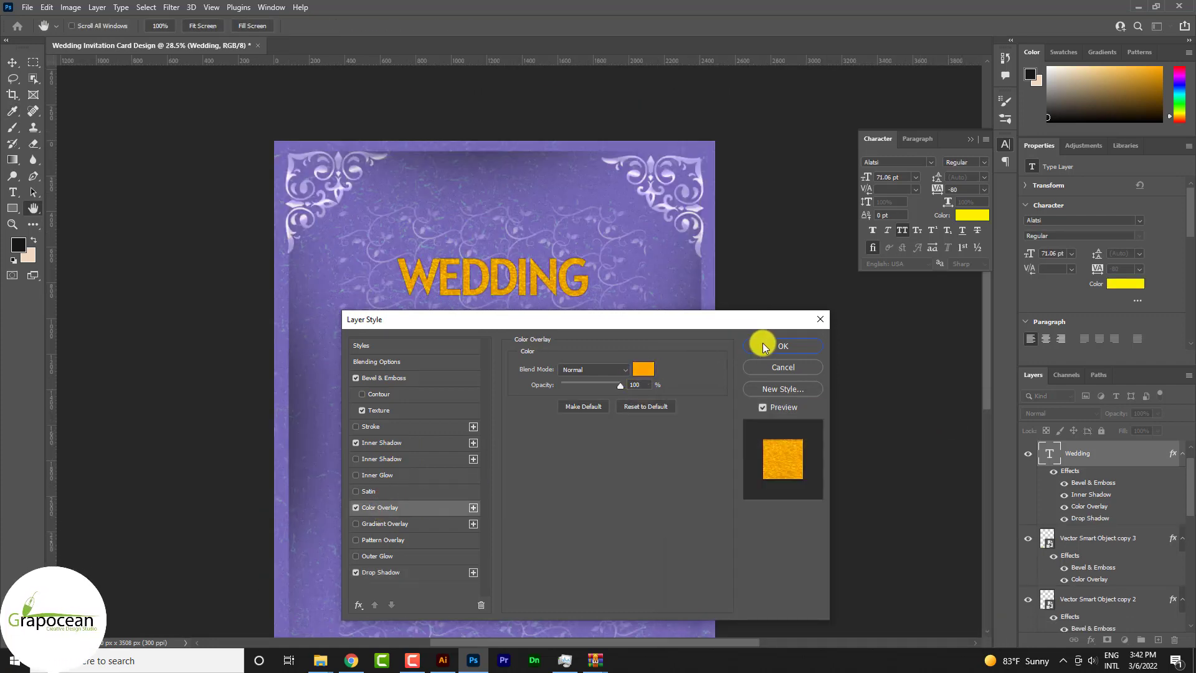
left_click(769, 344)
- Raise the WEDDING Bevel & Emboss highlight and shadow opacity, keeping the grainy texture
scroll(516, 299, "up", 1)
scroll(542, 301, "up", 1)
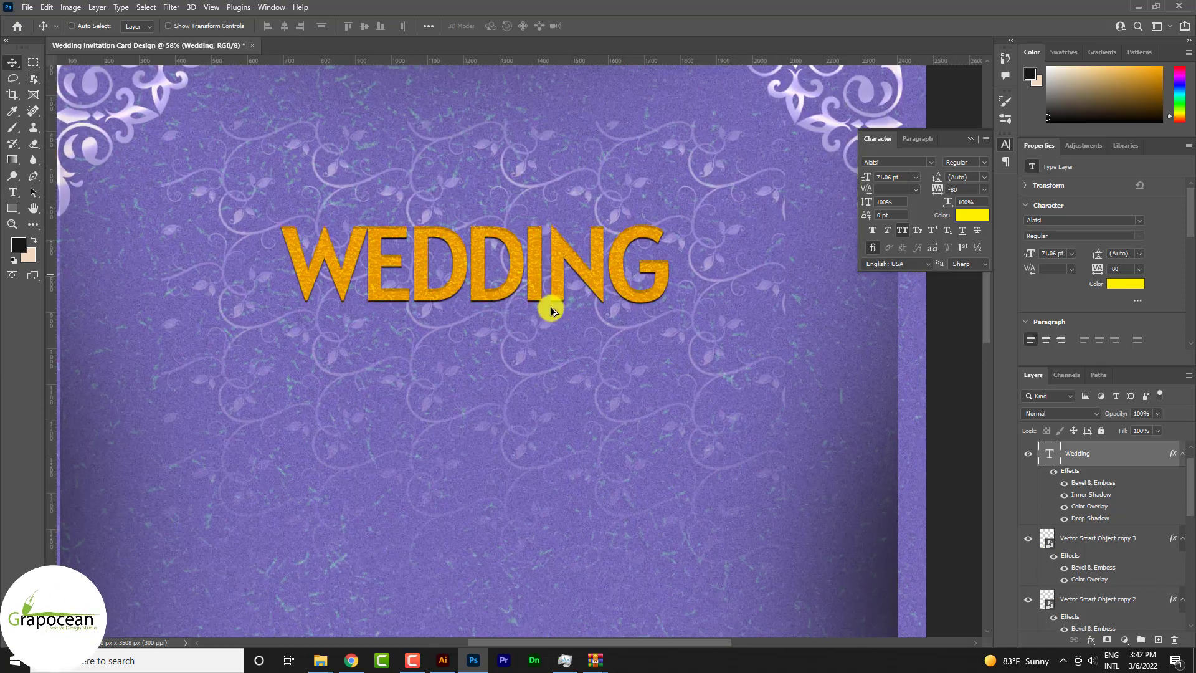
scroll(551, 307, "up", 1)
scroll(556, 308, "up", 1)
scroll(558, 304, "down", 2)
scroll(559, 302, "down", 1)
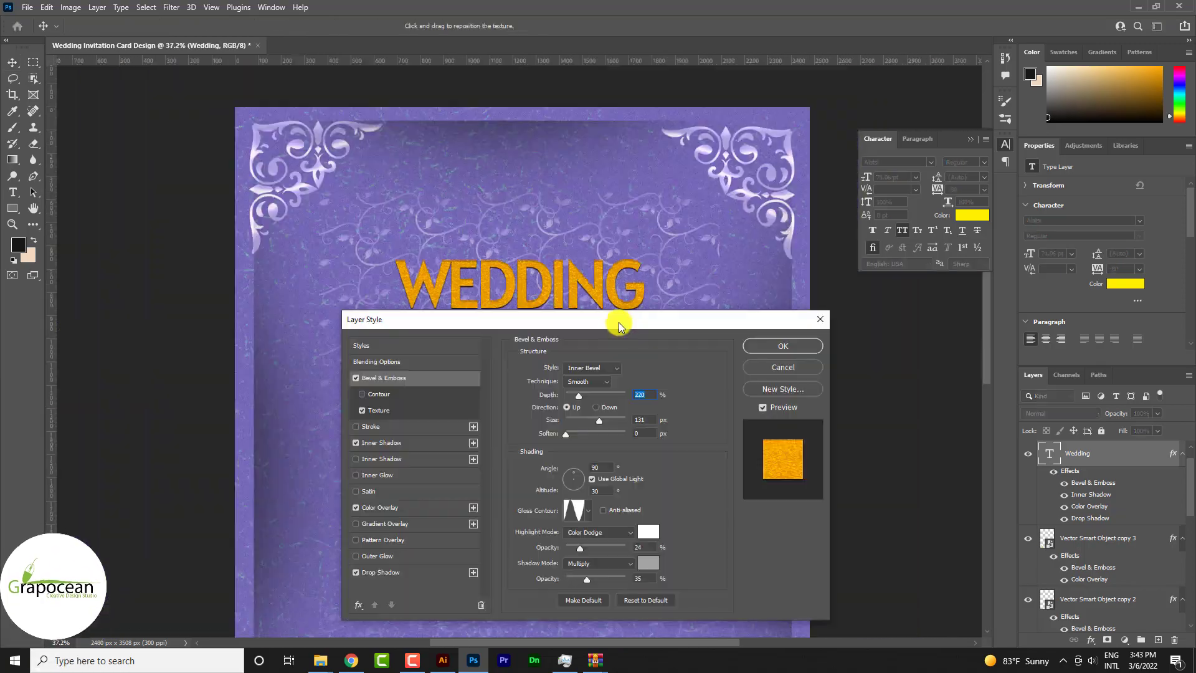
left_click_drag(614, 320, 752, 347)
left_click(492, 417)
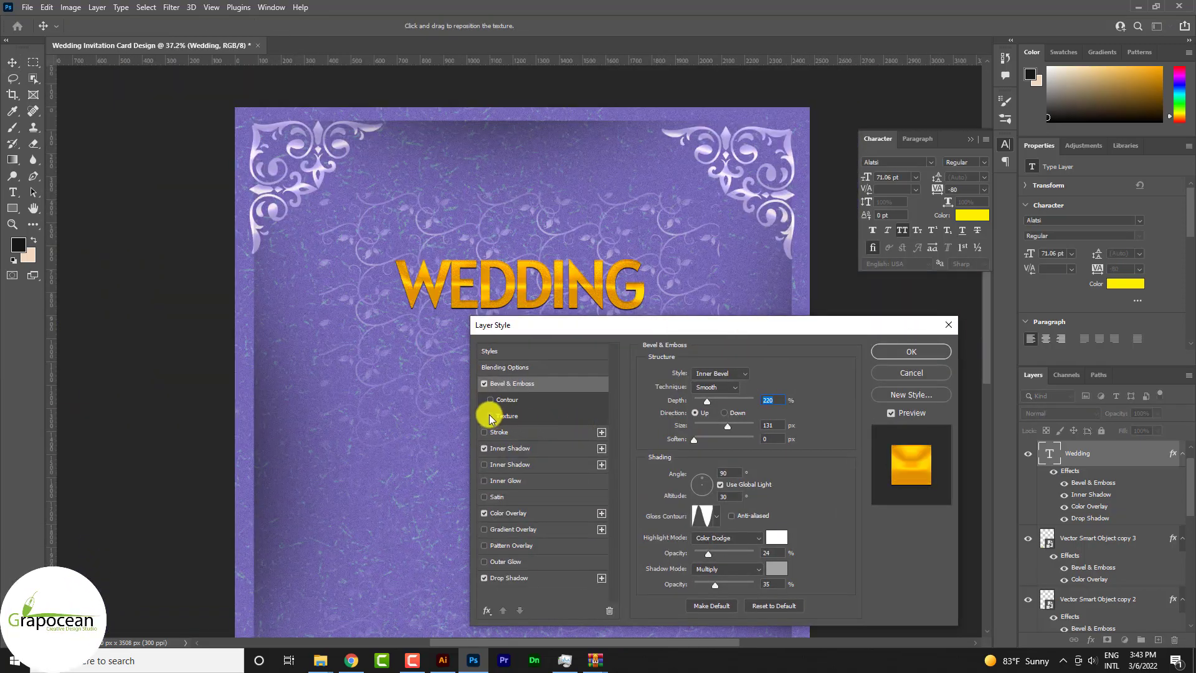
left_click(491, 416)
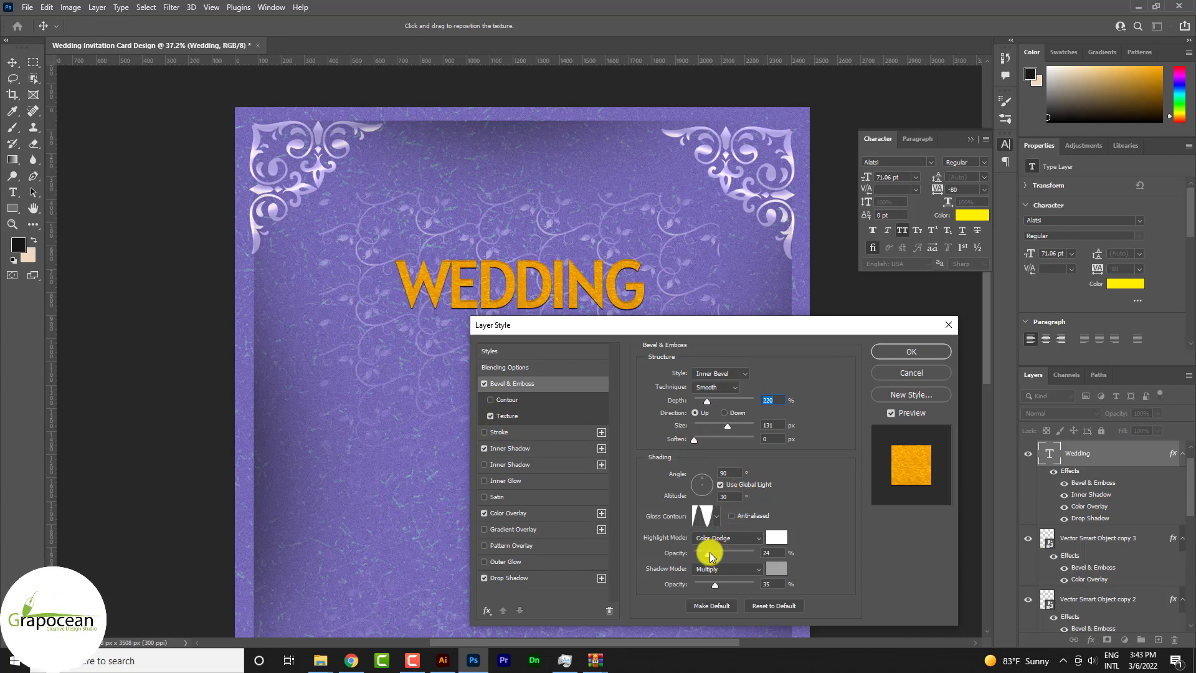
mouse_move(742, 554)
left_mouse_down()
mouse_move(755, 583)
mouse_move(723, 585)
mouse_move(720, 553)
mouse_move(704, 554)
left_mouse_up()
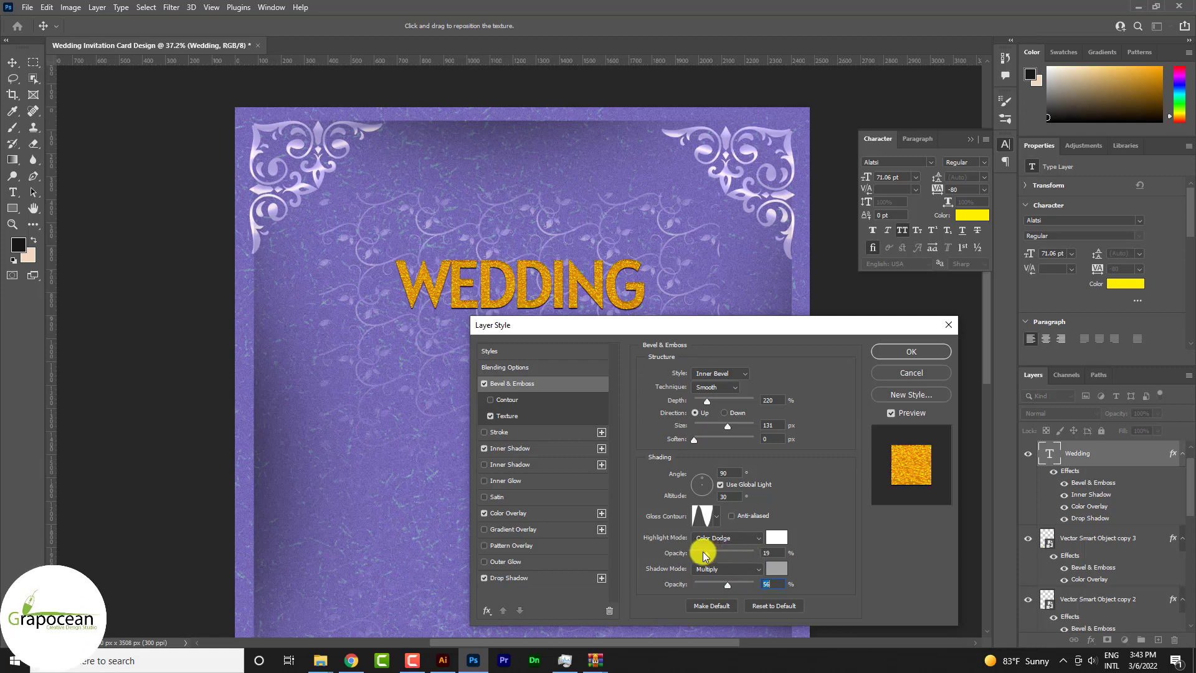
- Adjust Inner Shadow opacity and distance, keep Multiply blend mode, and choose a new contour
left_click(540, 454)
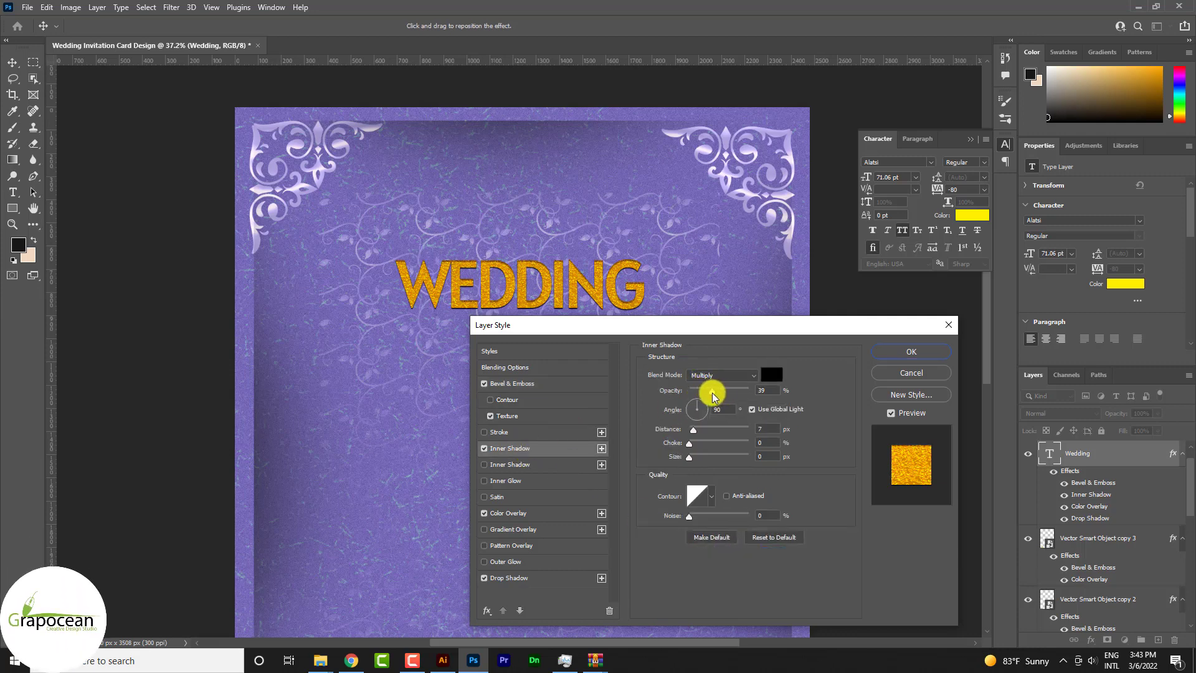
left_click_drag(712, 391, 717, 391)
left_click_drag(693, 430, 690, 430)
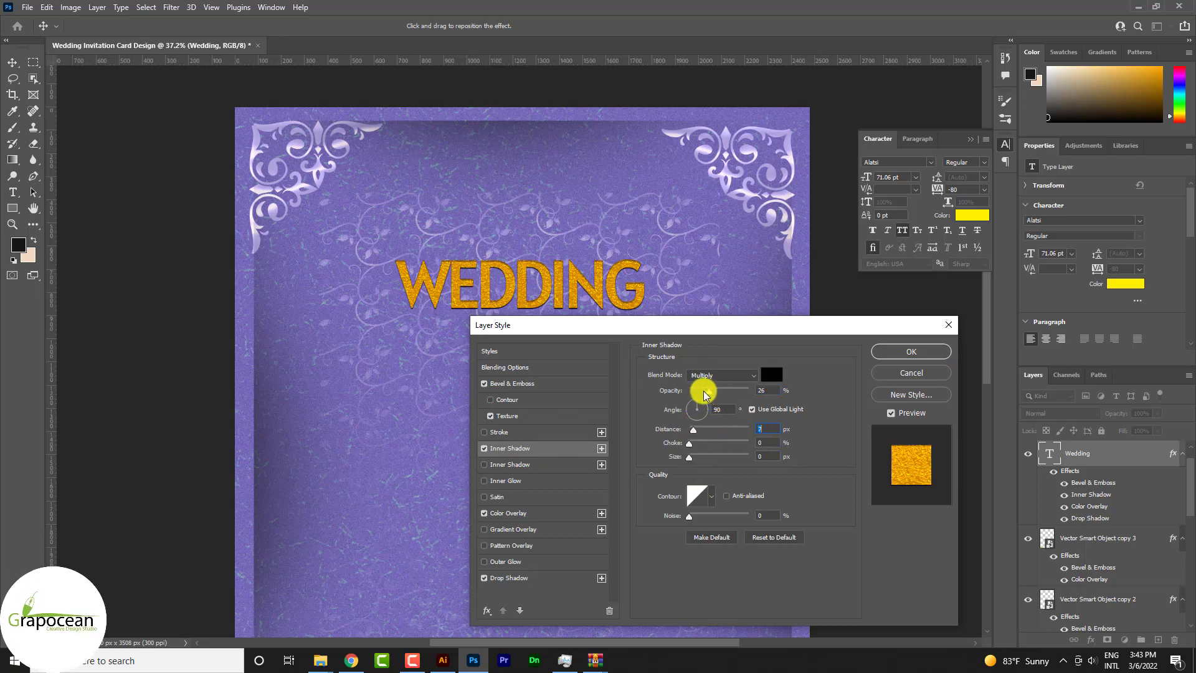
left_click(753, 376)
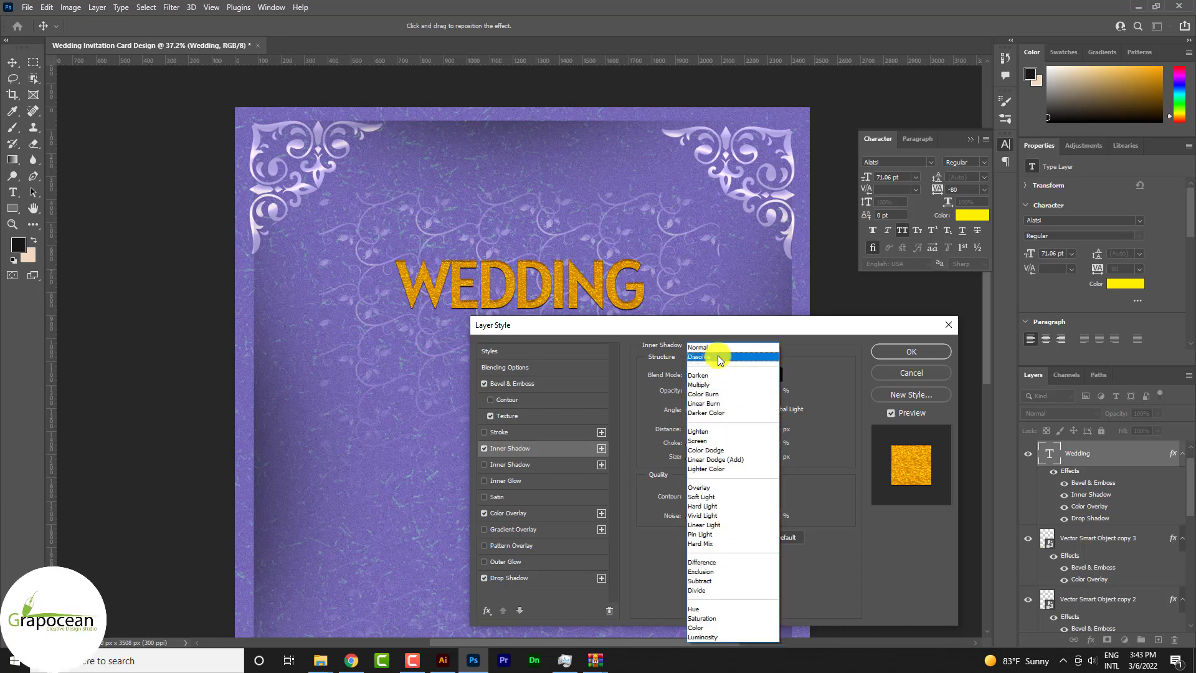
left_click(717, 353)
left_click(733, 376)
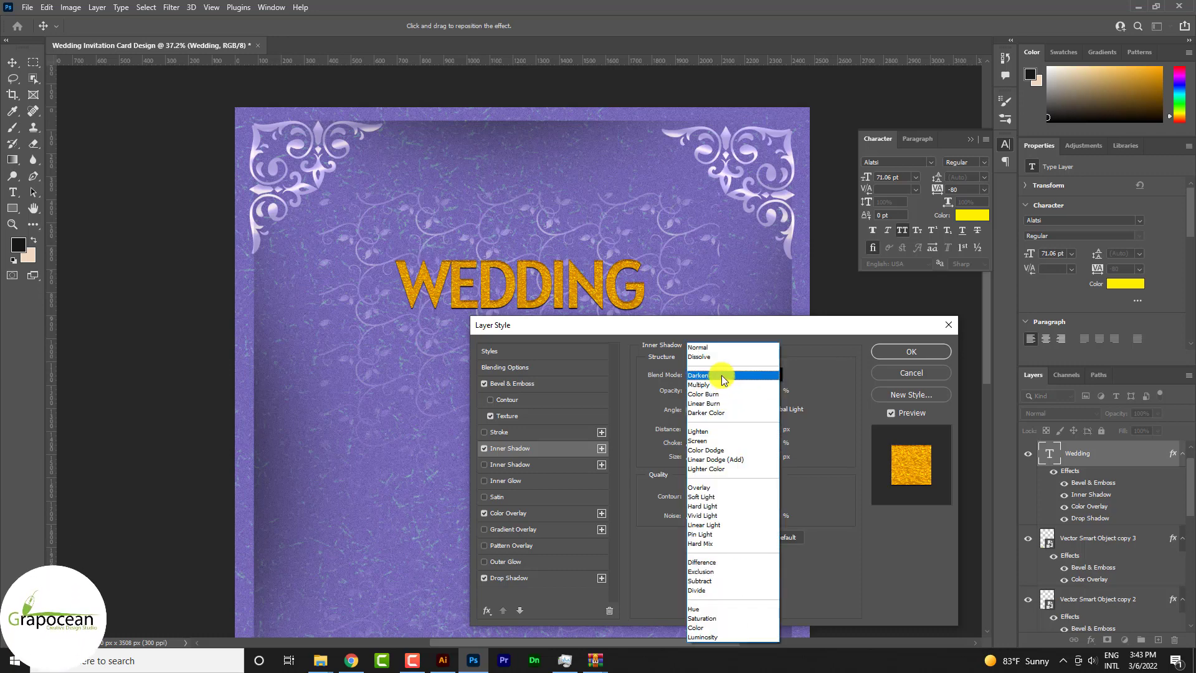
left_click(721, 379)
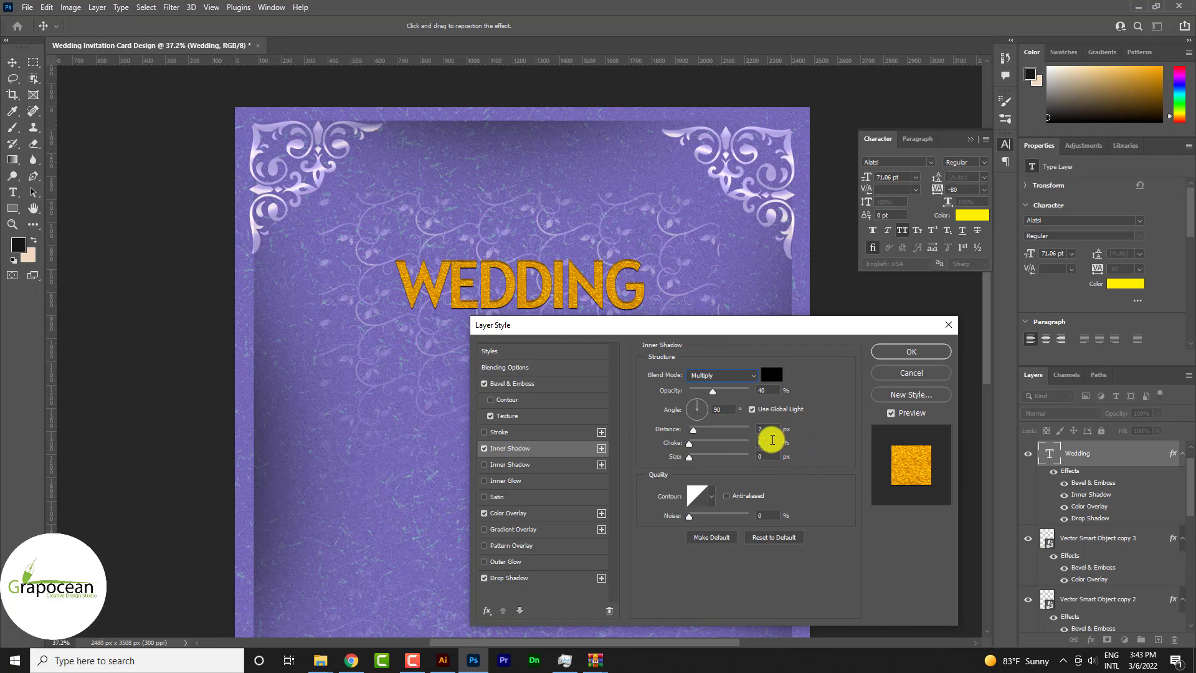
left_click(715, 500)
left_click(698, 525)
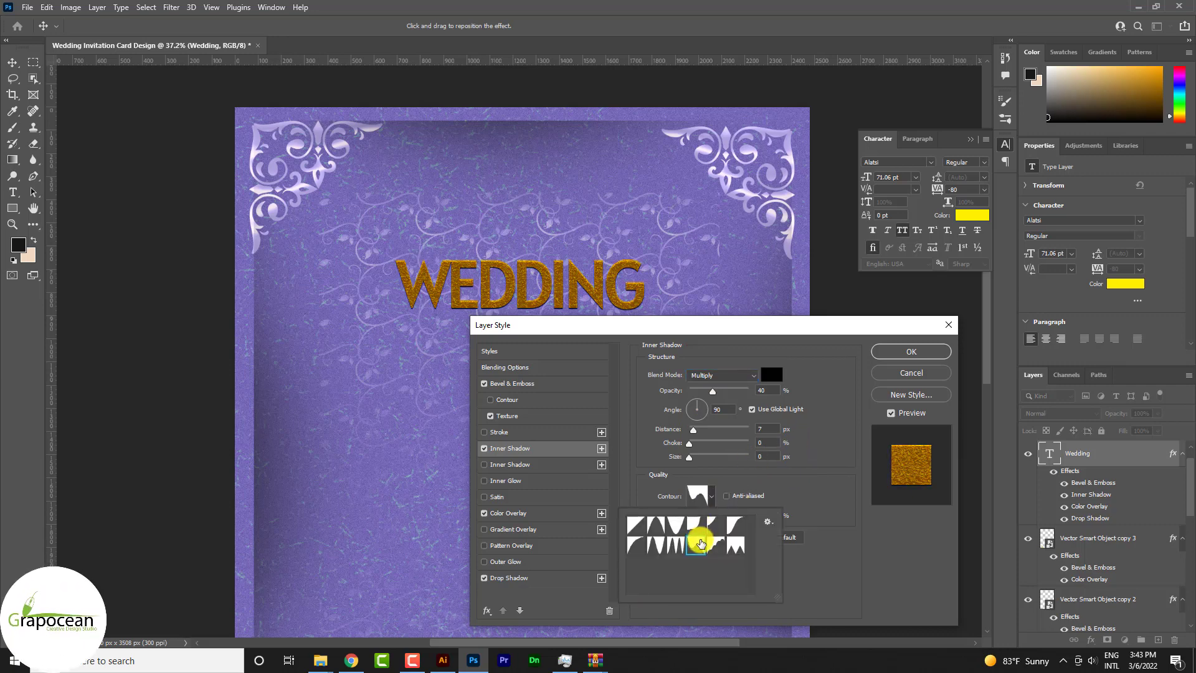
left_click(716, 545)
left_click(740, 547)
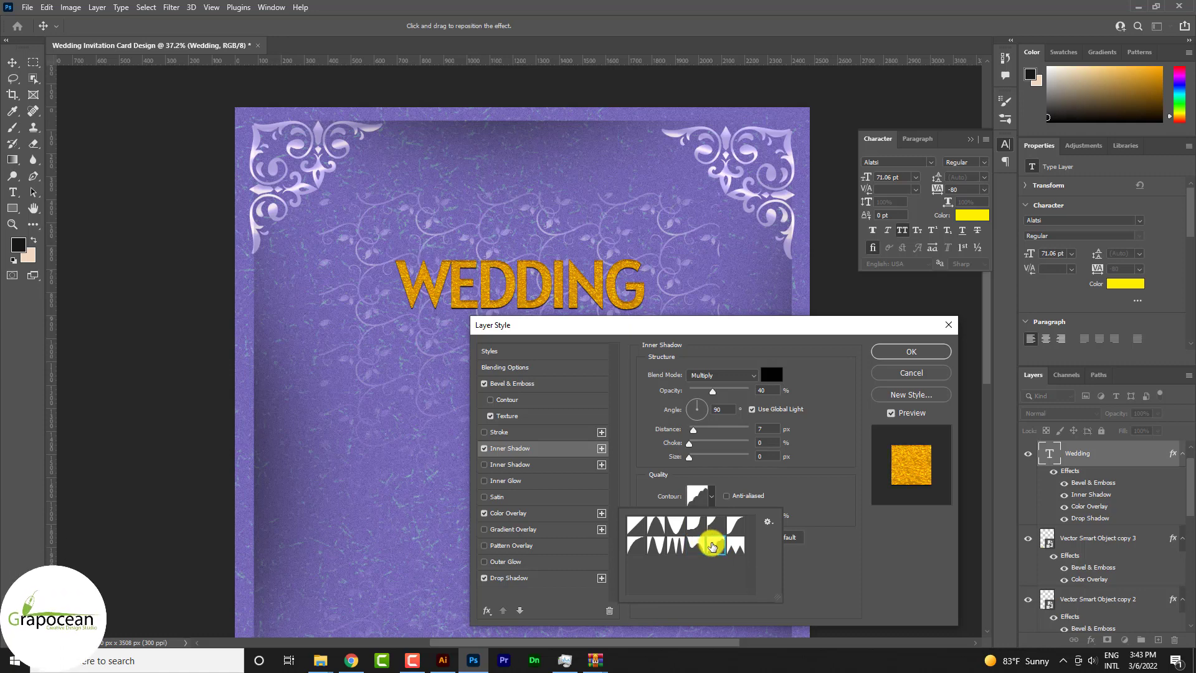
- Tune the Drop Shadow to about 61% opacity, 10 px distance, 7% spread, 4 px size
left_click_drag(682, 337, 713, 323)
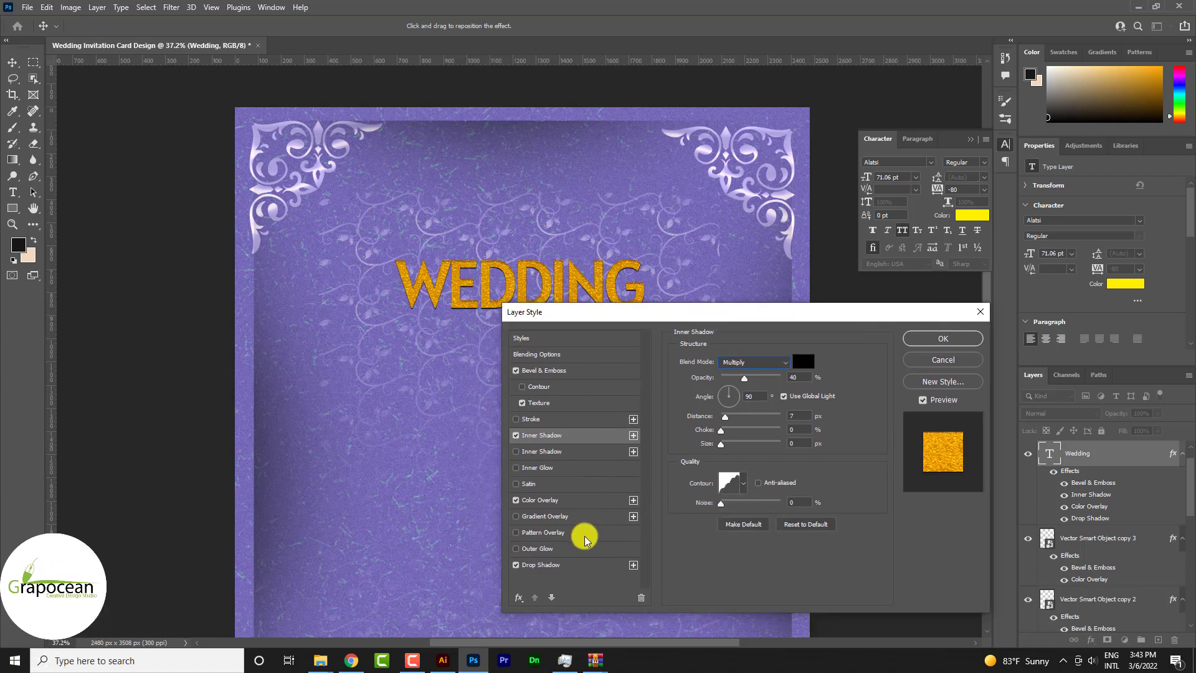
left_click(561, 564)
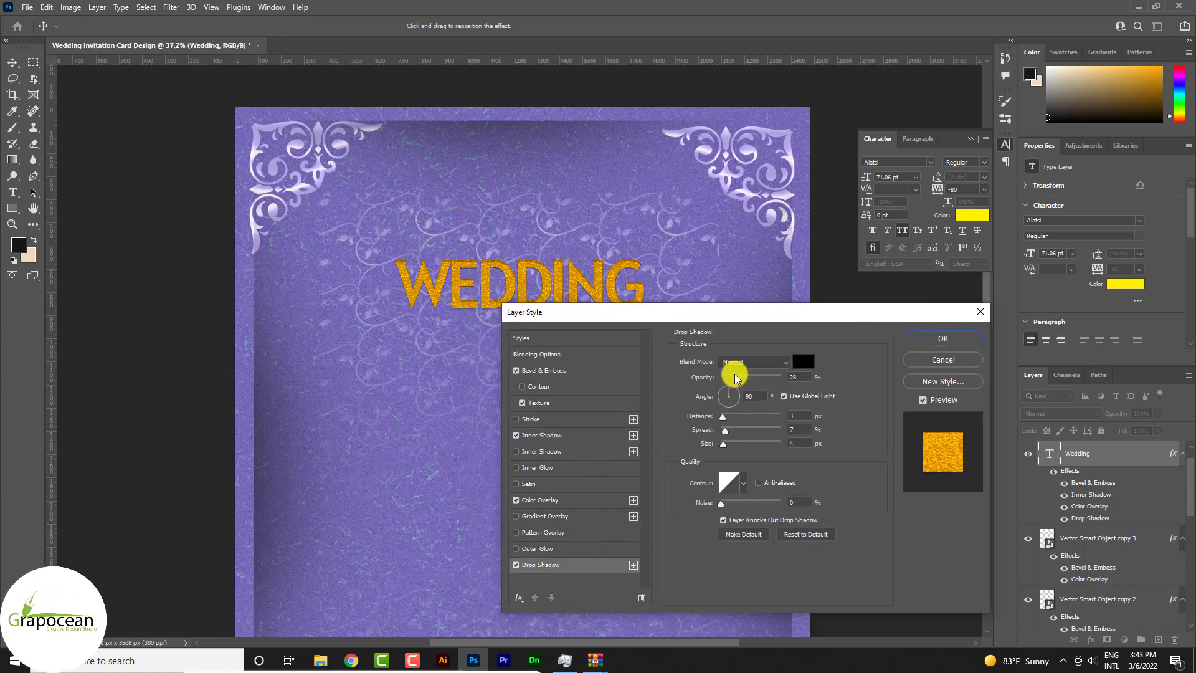
left_click_drag(735, 377, 756, 377)
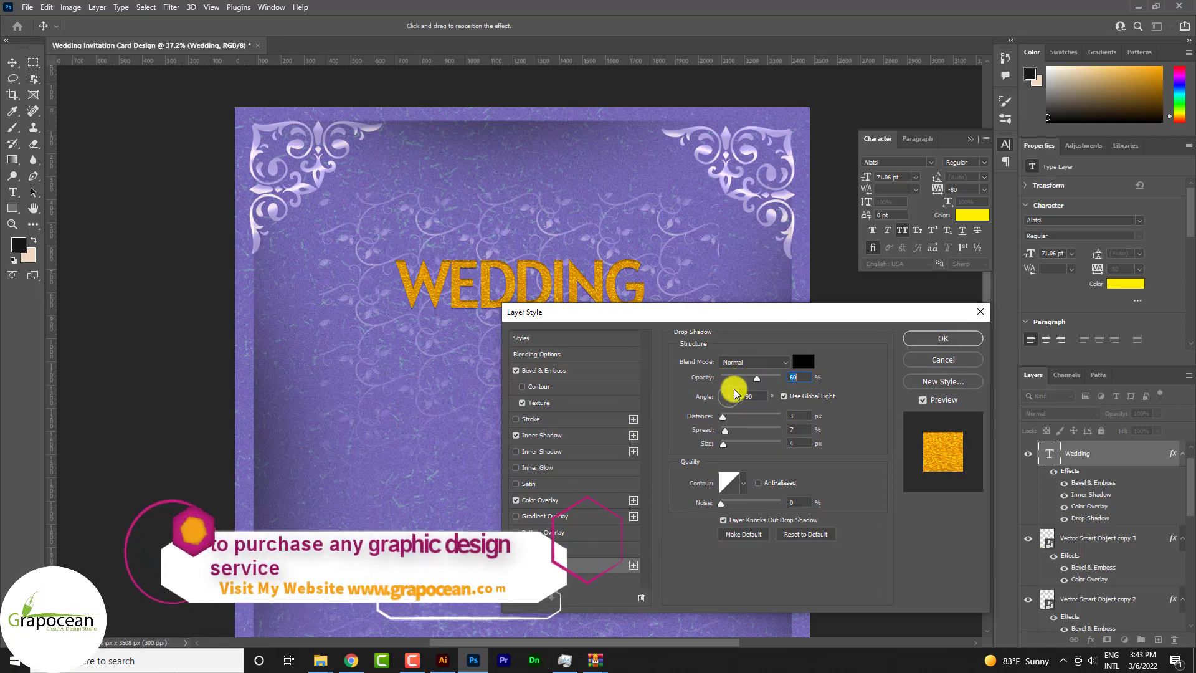
left_click(765, 377)
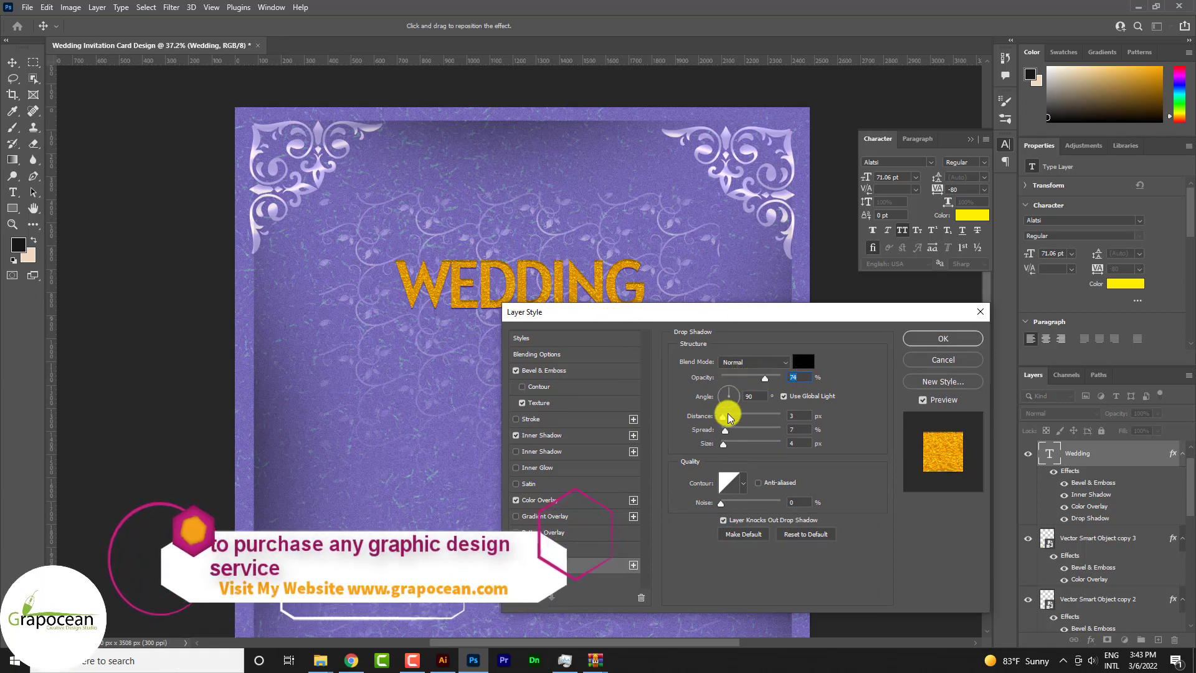
left_click_drag(723, 416, 724, 416)
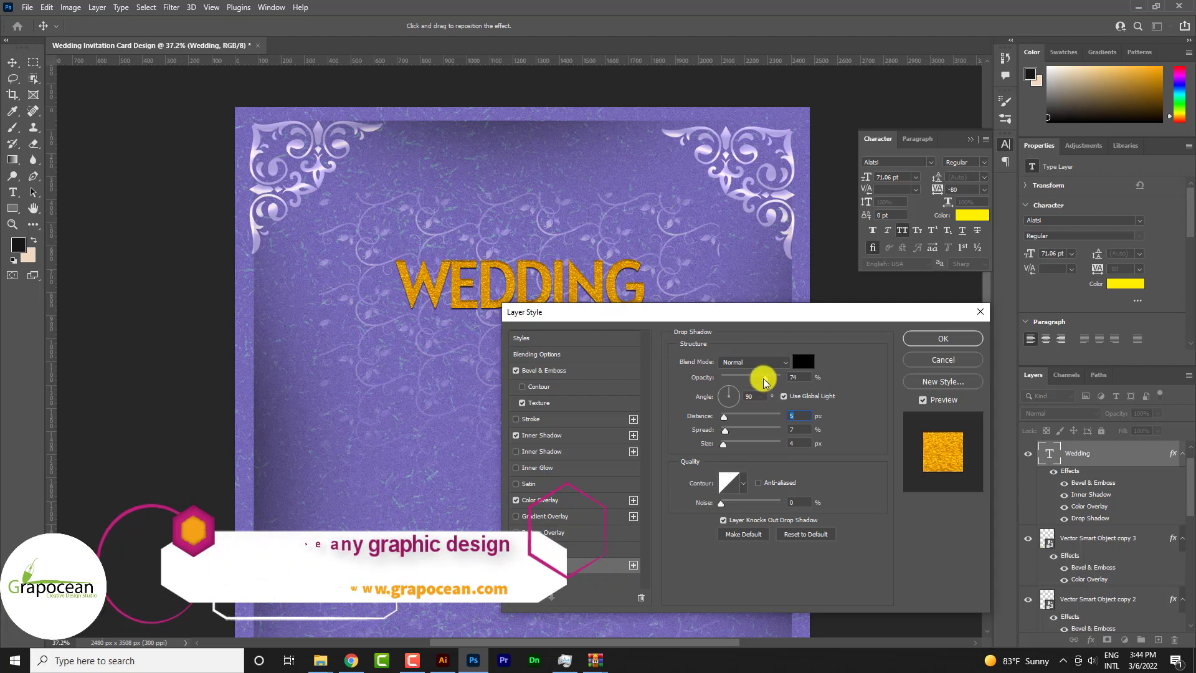
mouse_move(760, 376)
left_mouse_down()
mouse_move(745, 378)
mouse_move(730, 421)
left_mouse_up()
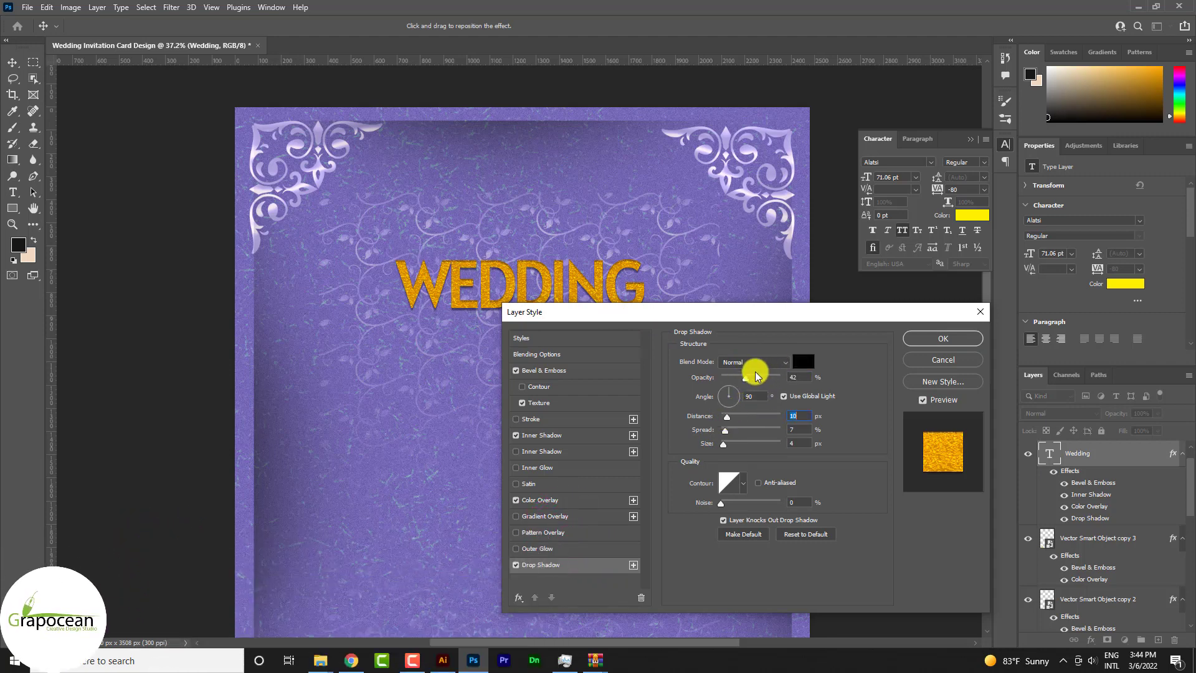
left_click_drag(746, 377, 750, 378)
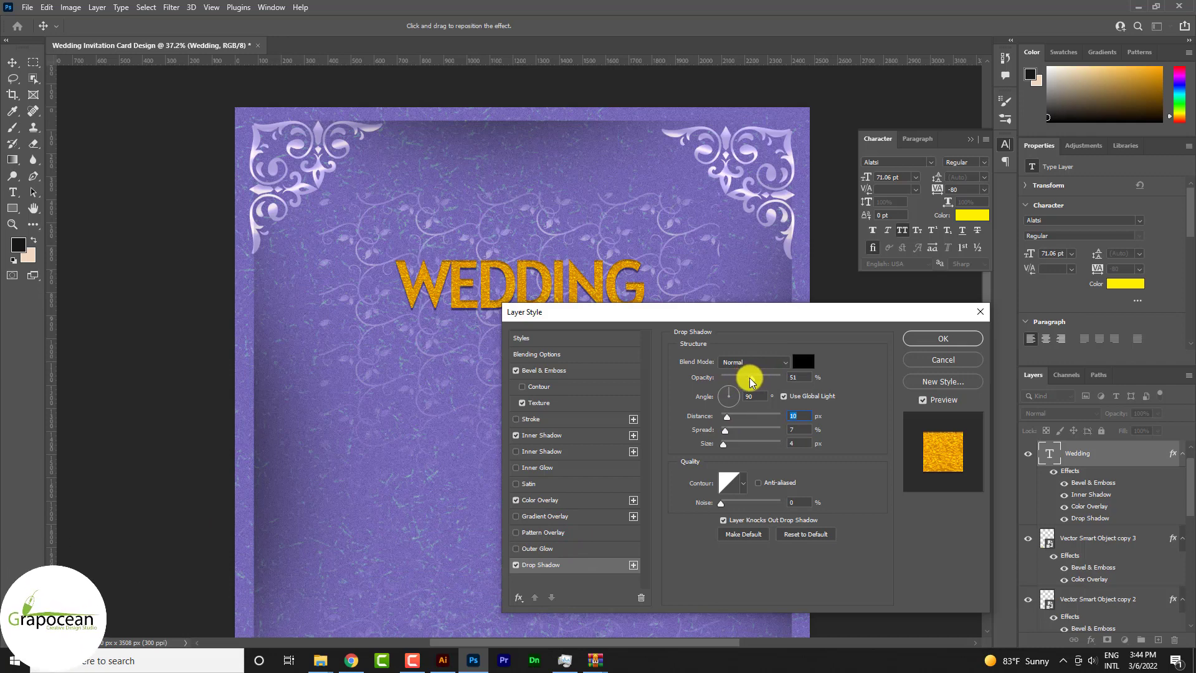
left_click_drag(762, 321, 668, 429)
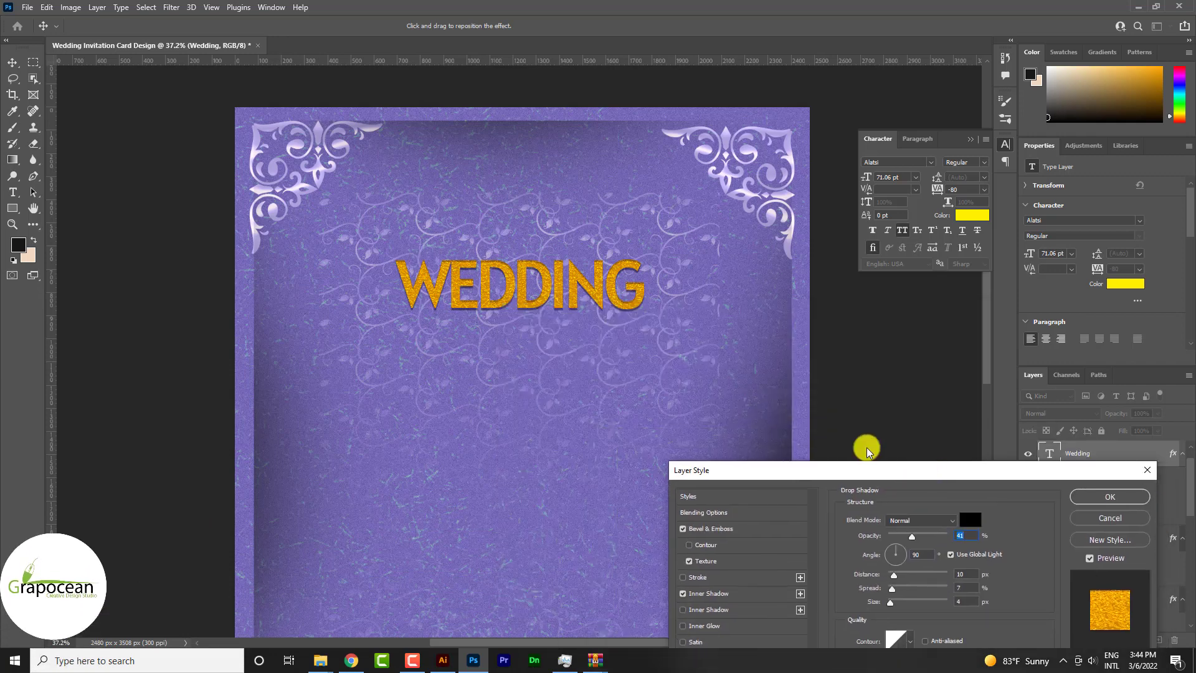
- Apply the title styles, create a new empty layer and set up a soft brush
left_click(736, 428)
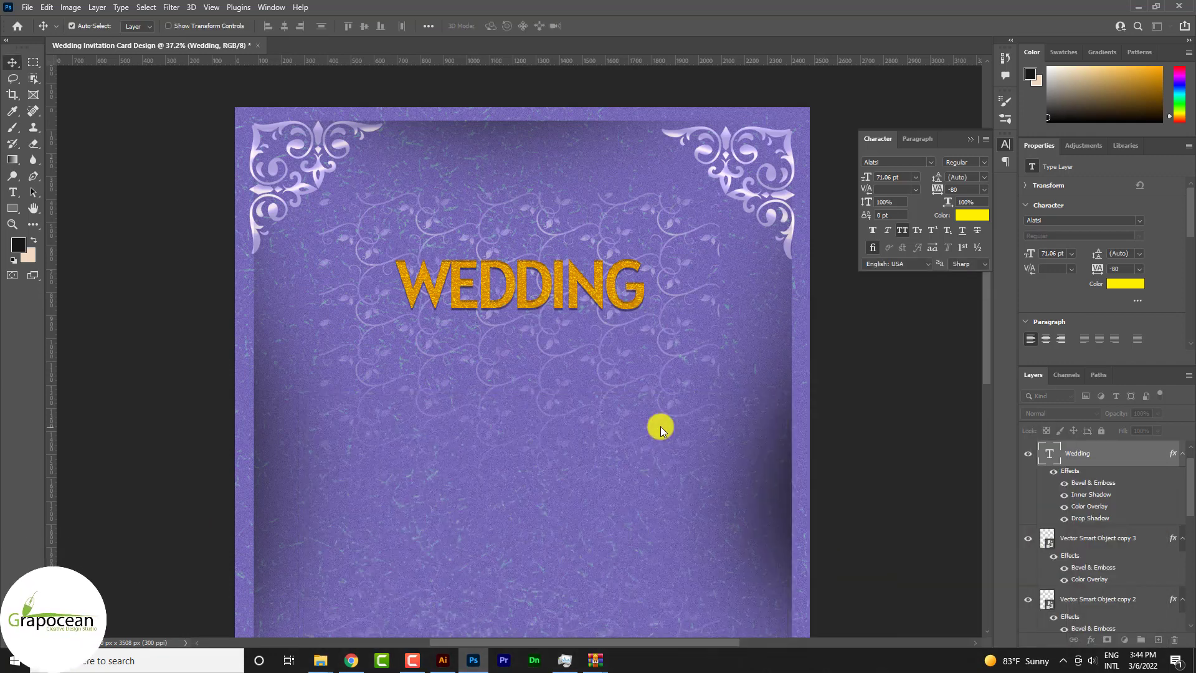
key("ctrl+shift+alt+n")
key("ctrl+plus")
left_click(13, 127)
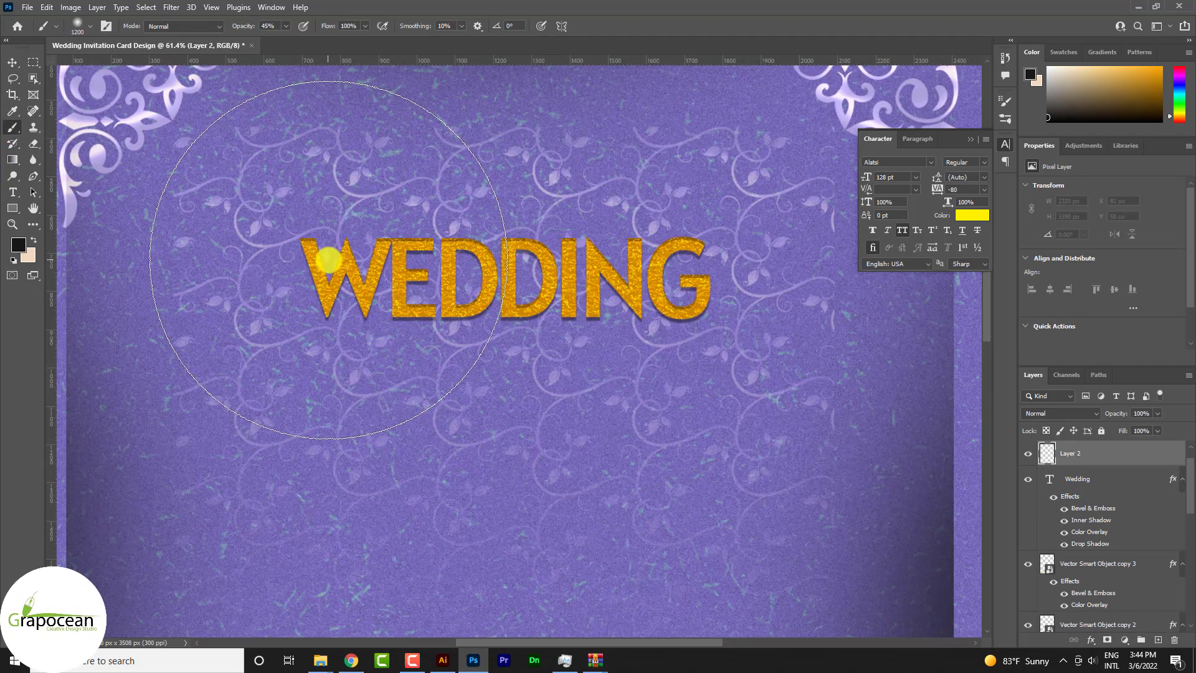
key("bracketleft")
key("bracketleft")
key("bracketleft")
key("bracketleft")
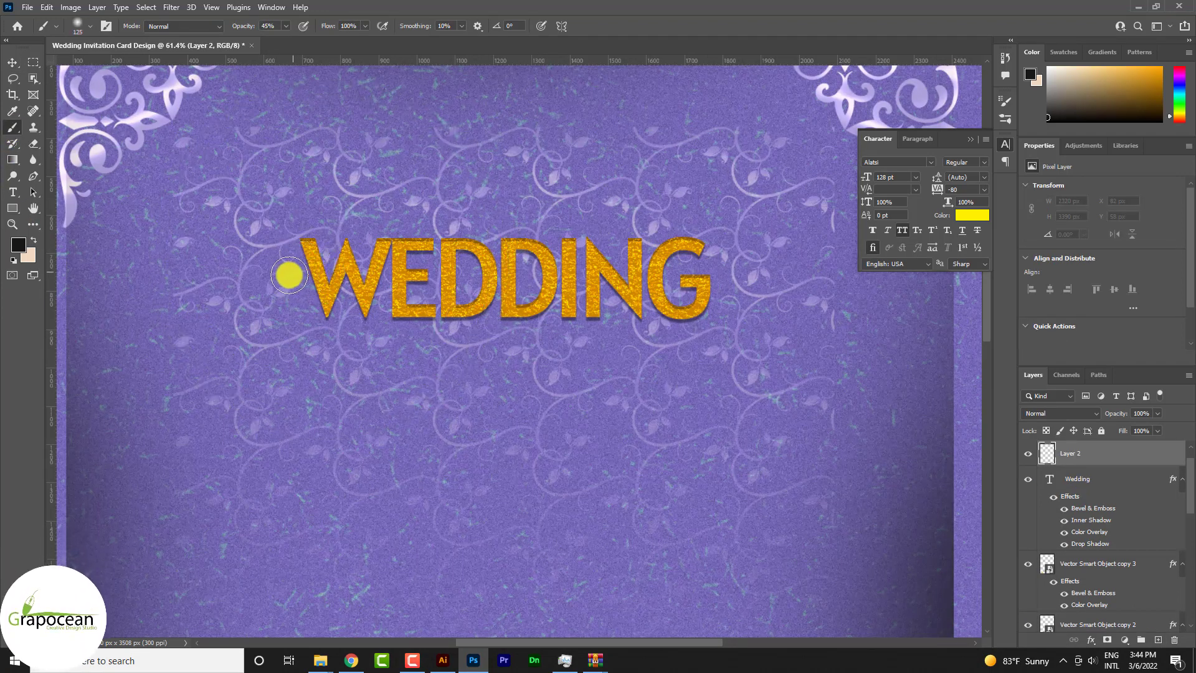
left_click_drag(337, 274, 744, 280)
key("ctrl+z")
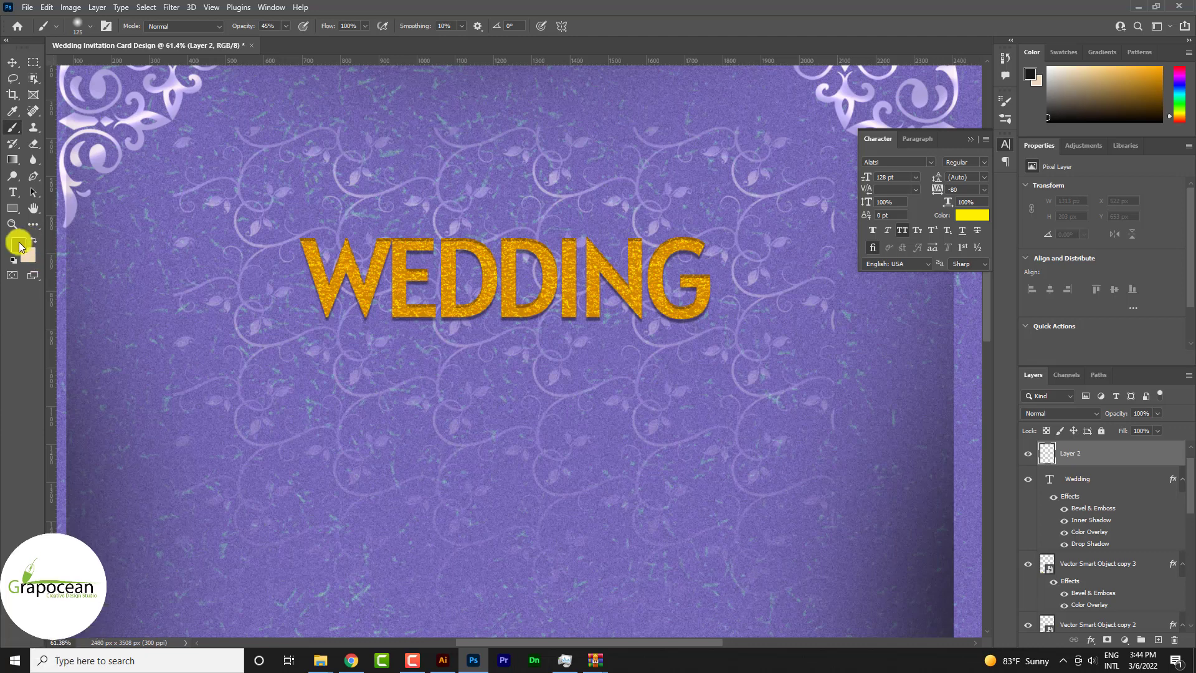
- Paint a soft white band at 100% brush opacity across WEDDING
left_click(18, 244)
left_click(669, 433)
left_click(950, 426)
left_click_drag(256, 274, 806, 284)
key("ctrl+z")
left_click_drag(244, 26, 280, 25)
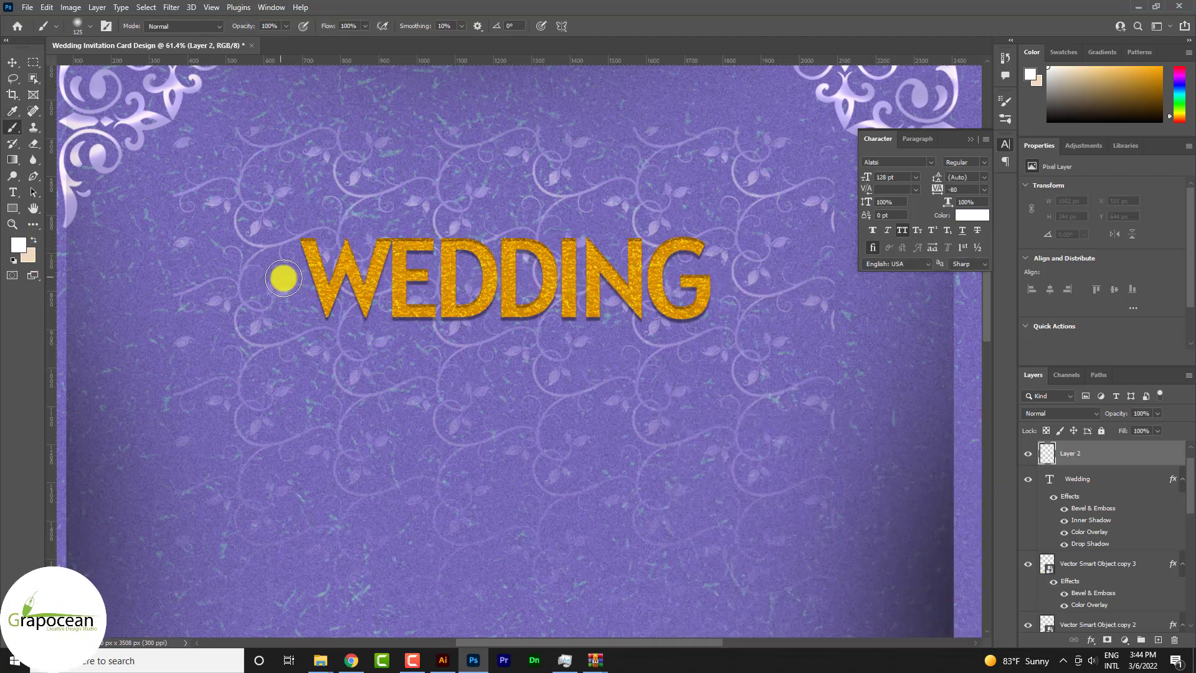
left_click_drag(284, 278, 812, 282)
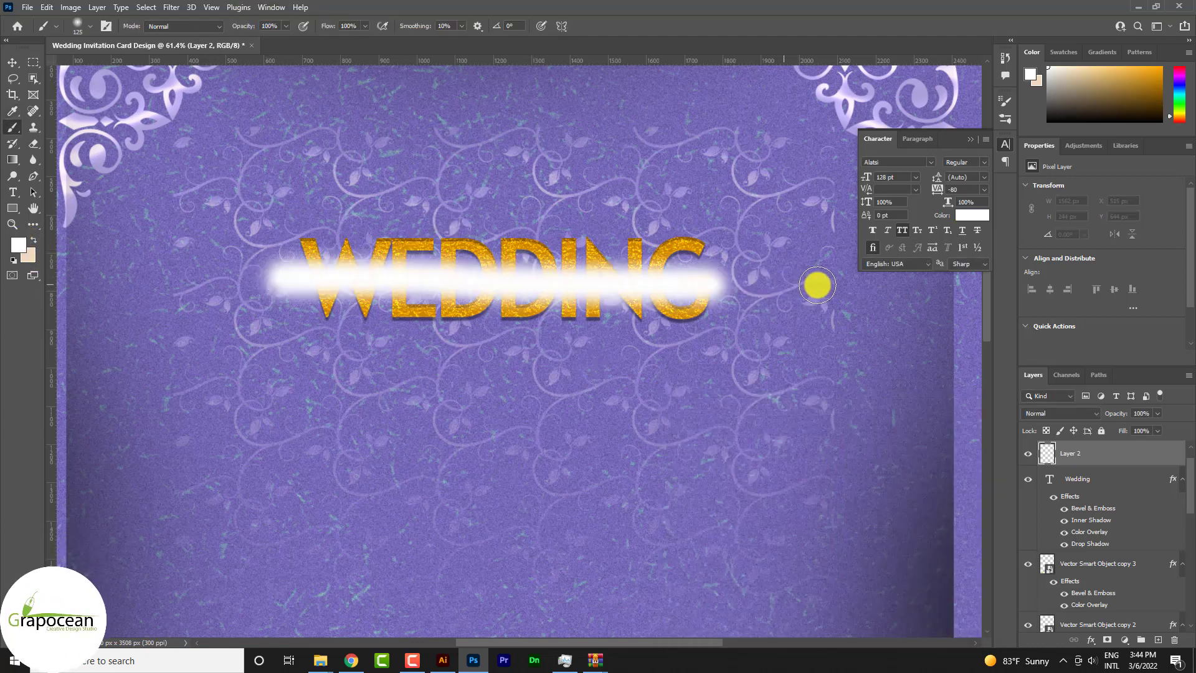
- Blend the white band as Overlay and give its layer a black mask
left_click(1057, 413)
left_click(1068, 488)
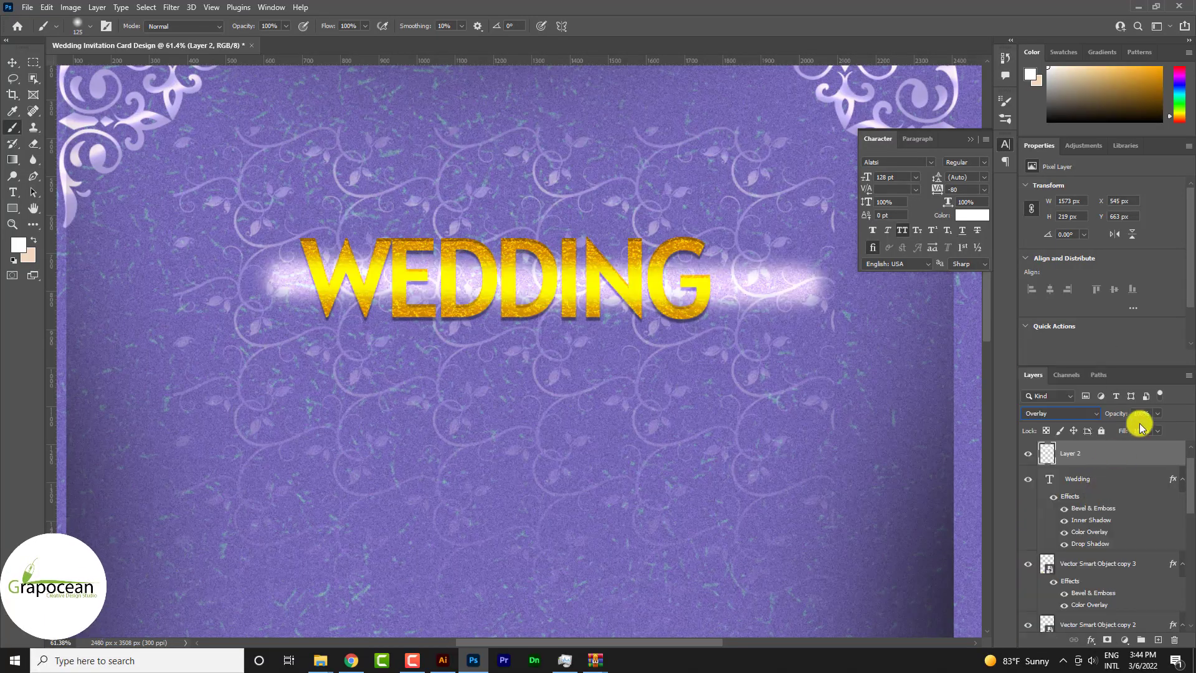
double_click(1077, 480)
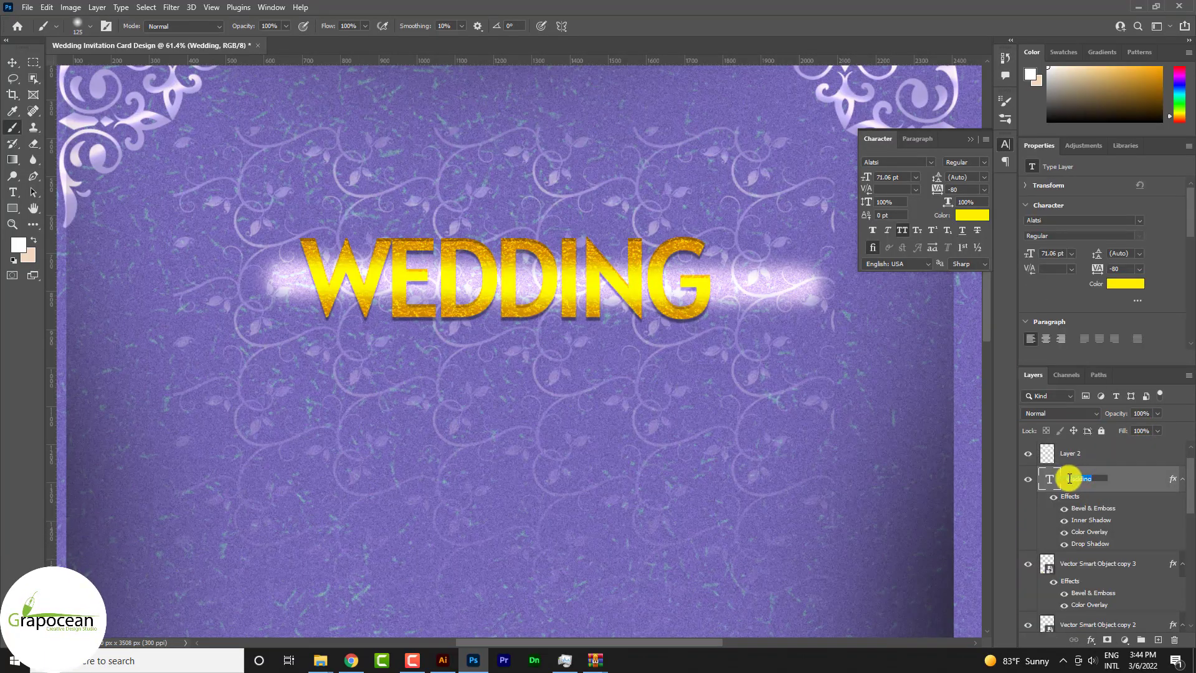
left_click(1086, 454)
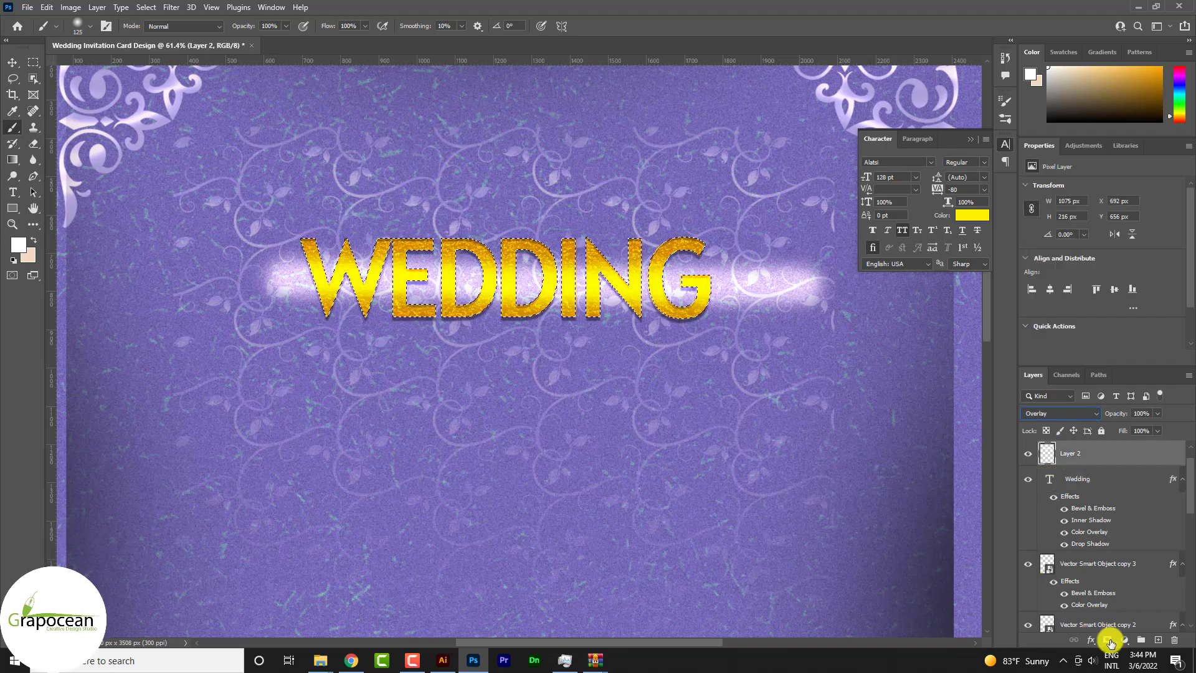
left_click(1107, 639, "alt")
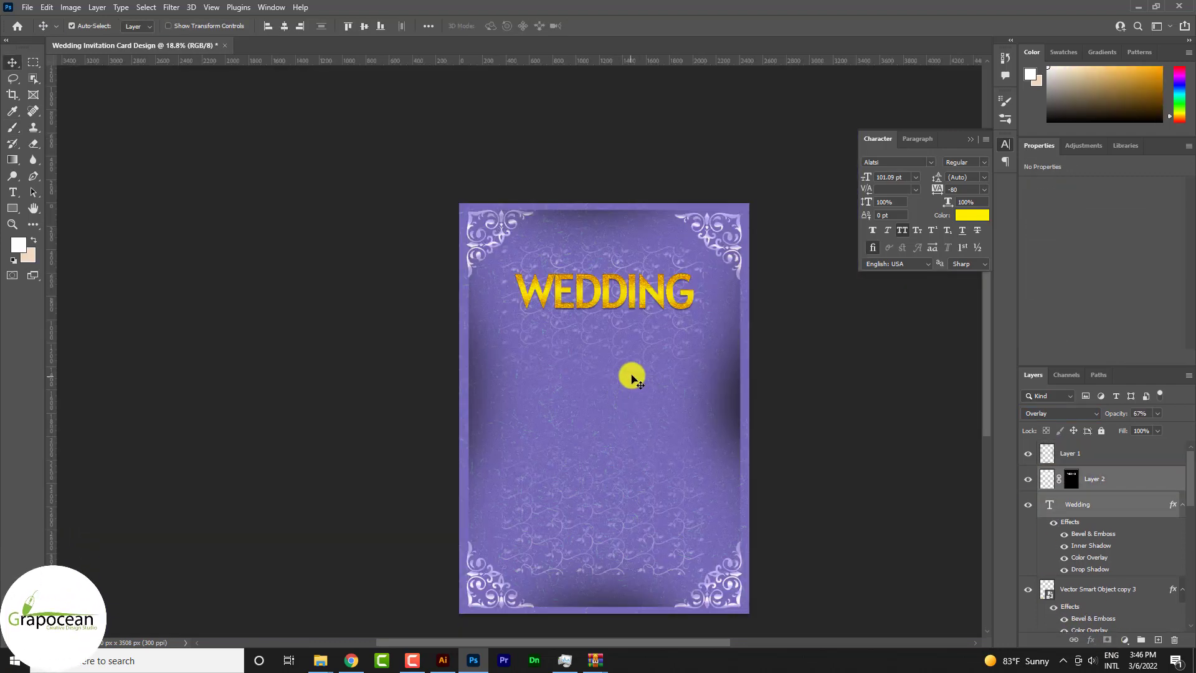
- Type the word INVITAION below the WEDDING title and commit it
scroll(633, 318, "up", 1)
scroll(639, 326, "up", 1)
scroll(611, 331, "up", 2)
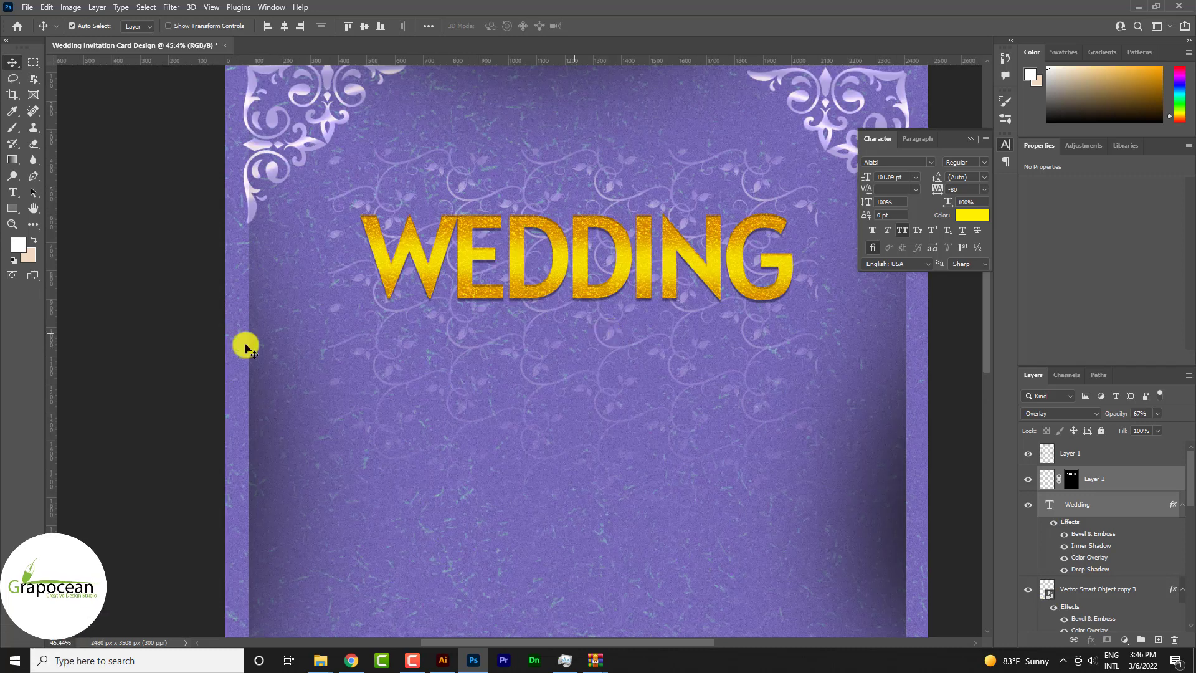
left_click(17, 195)
left_click(648, 503)
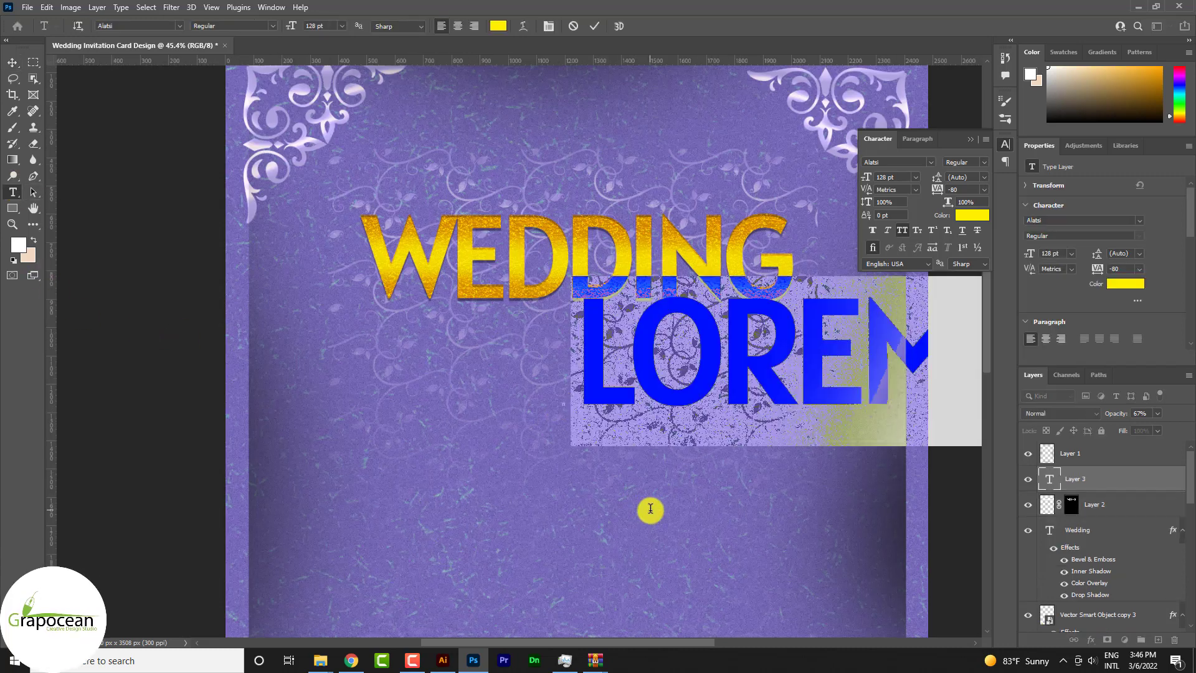
type("INVI")
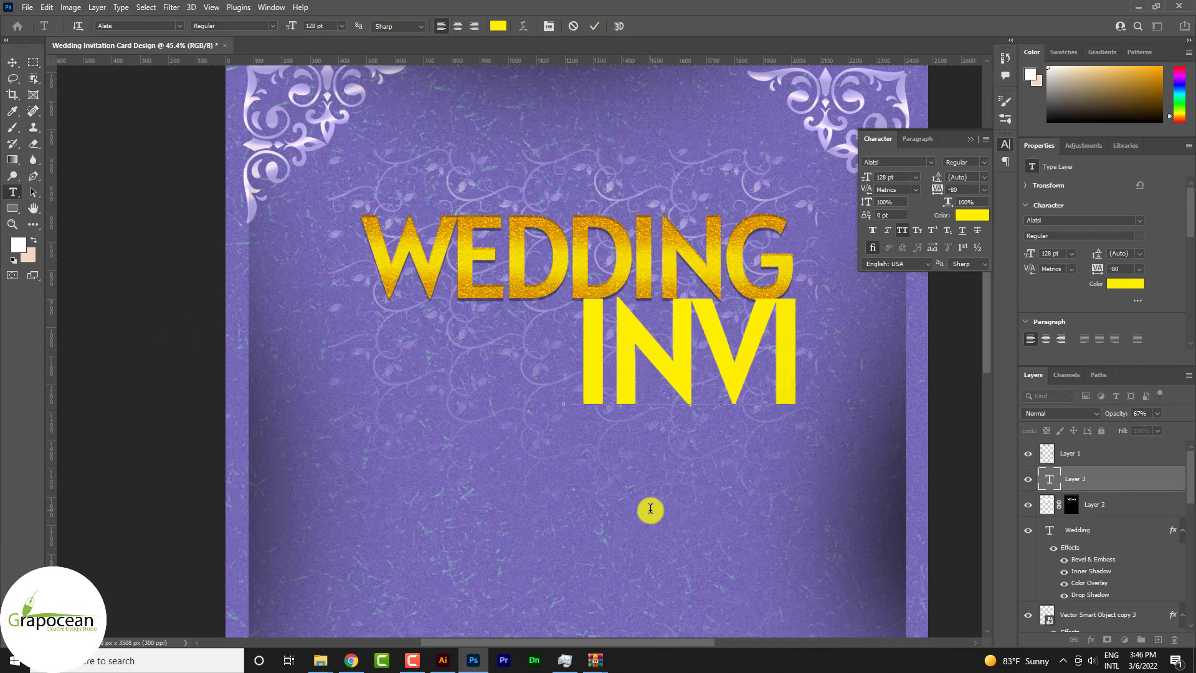
type("TA")
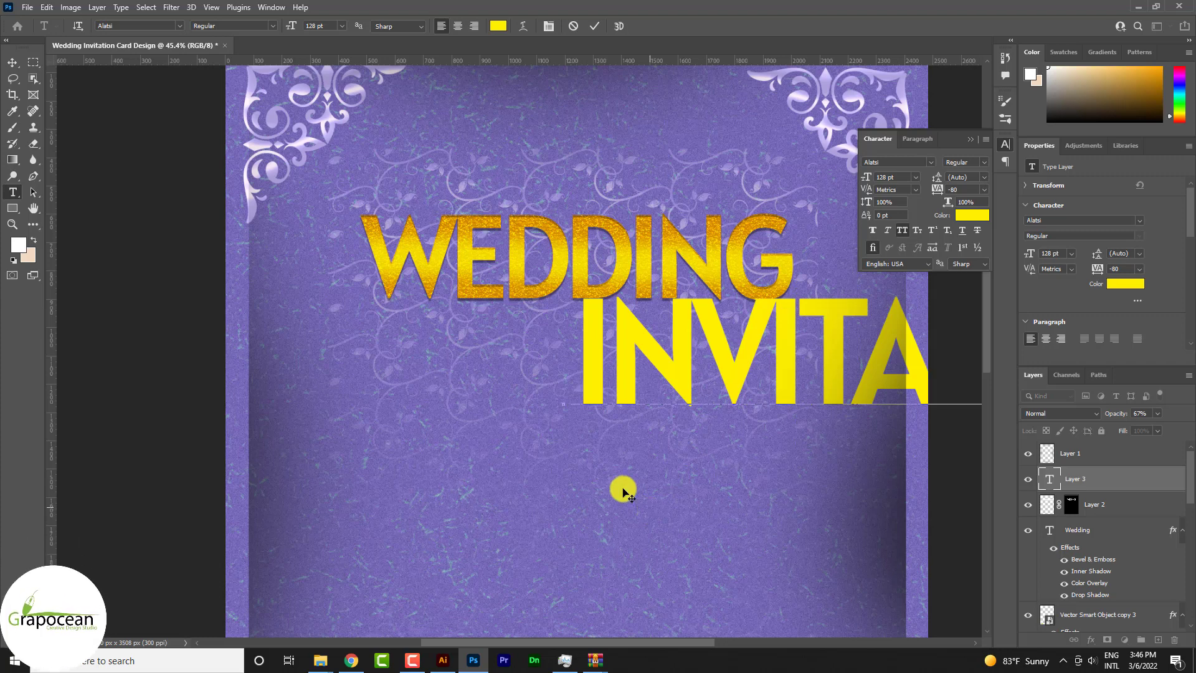
scroll(576, 475, "down", 1)
scroll(576, 475, "down", 2)
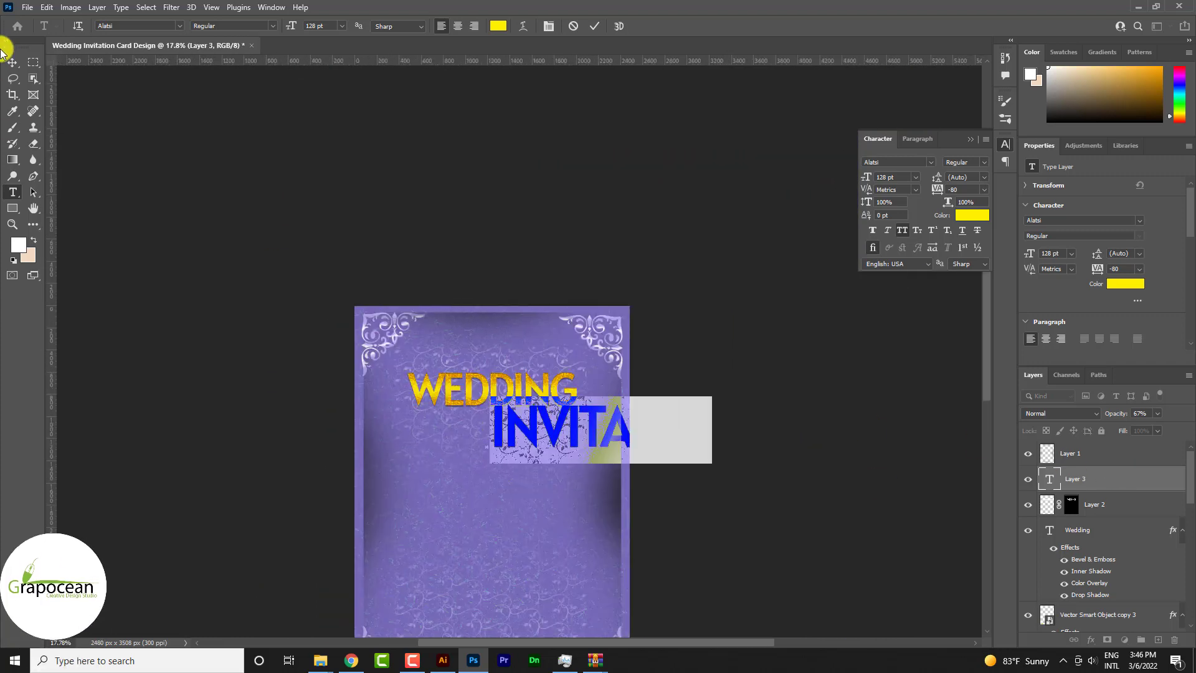
left_click(12, 63)
- Scale INVITAION to about half size and centre it under WEDDING
scroll(484, 422, "up", 1)
scroll(536, 436, "up", 1)
left_click_drag(535, 436, 301, 450)
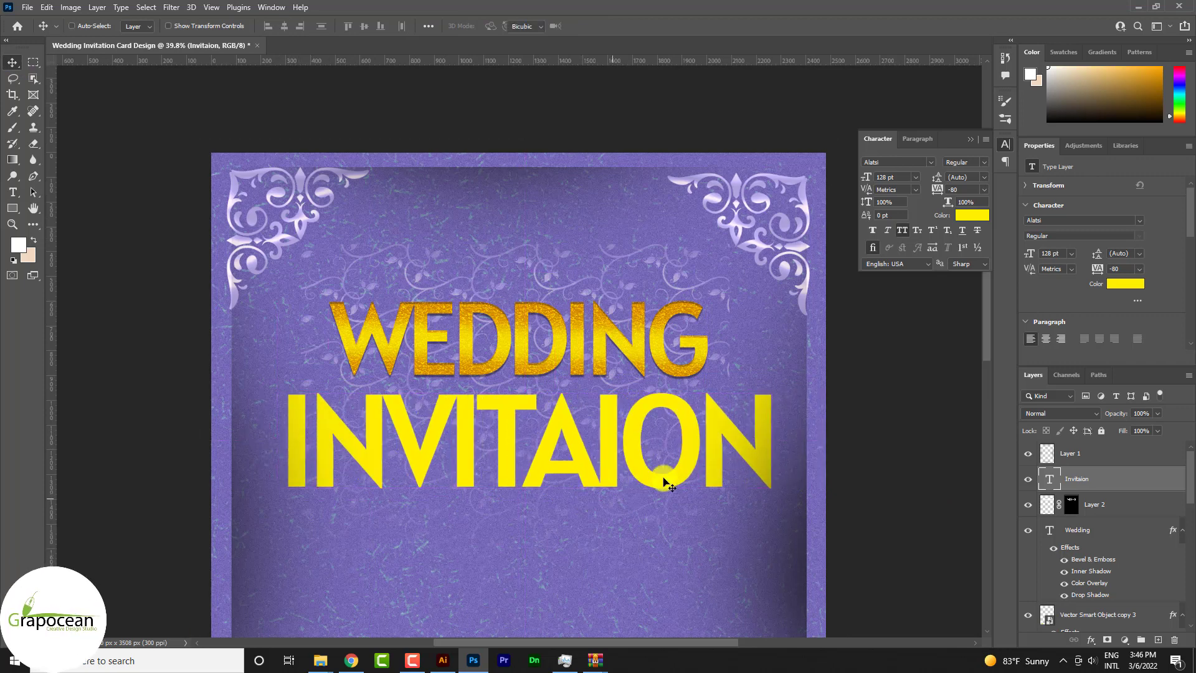
key("ctrl+t")
left_click_drag(779, 526, 627, 520)
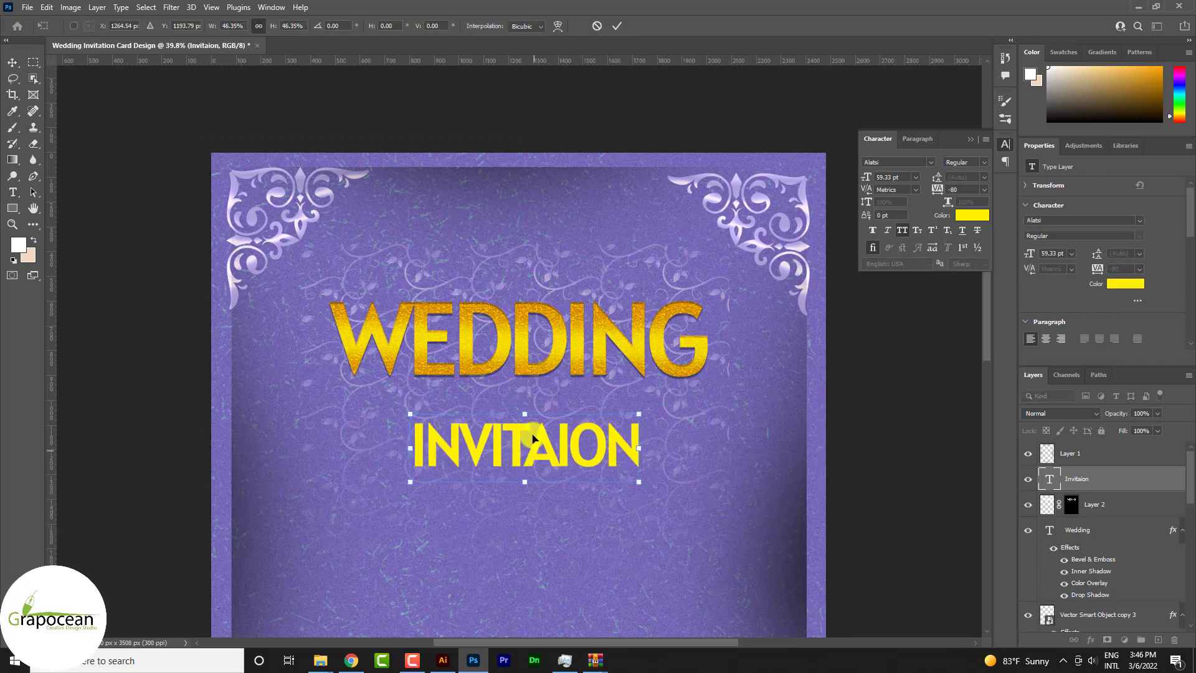
left_click_drag(532, 438, 527, 413)
- Recolour the INVITAION text from yellow to near-black grey #1e1e1e
scroll(553, 390, "down", 3)
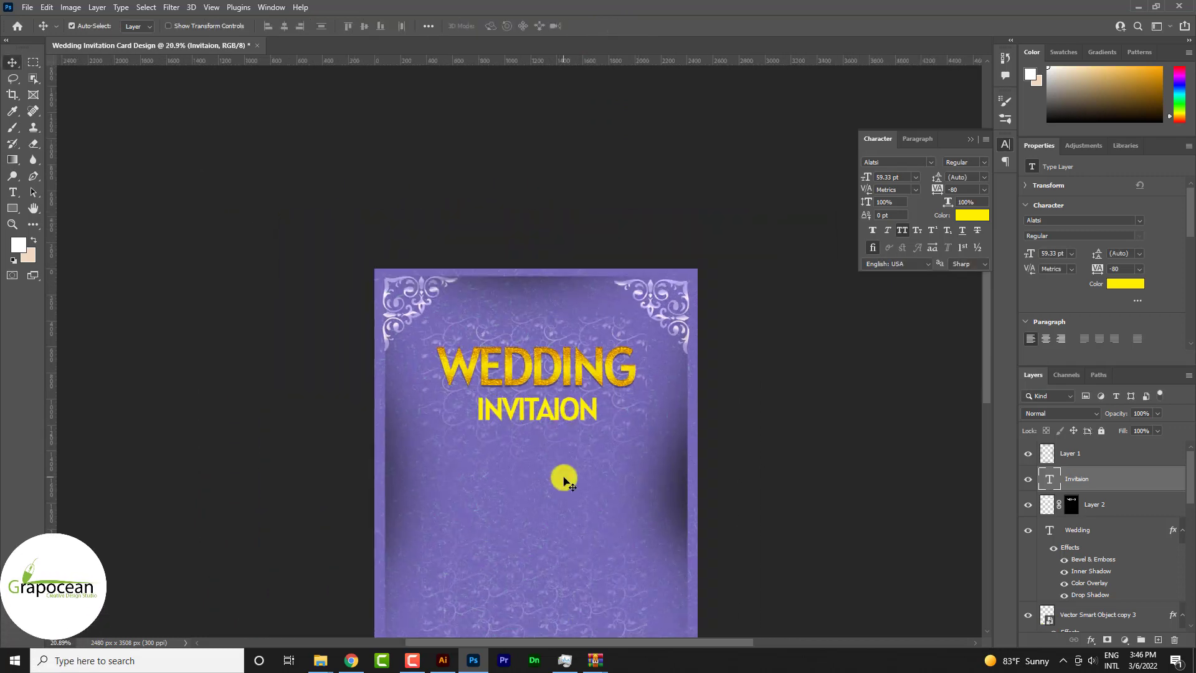
left_click(13, 192)
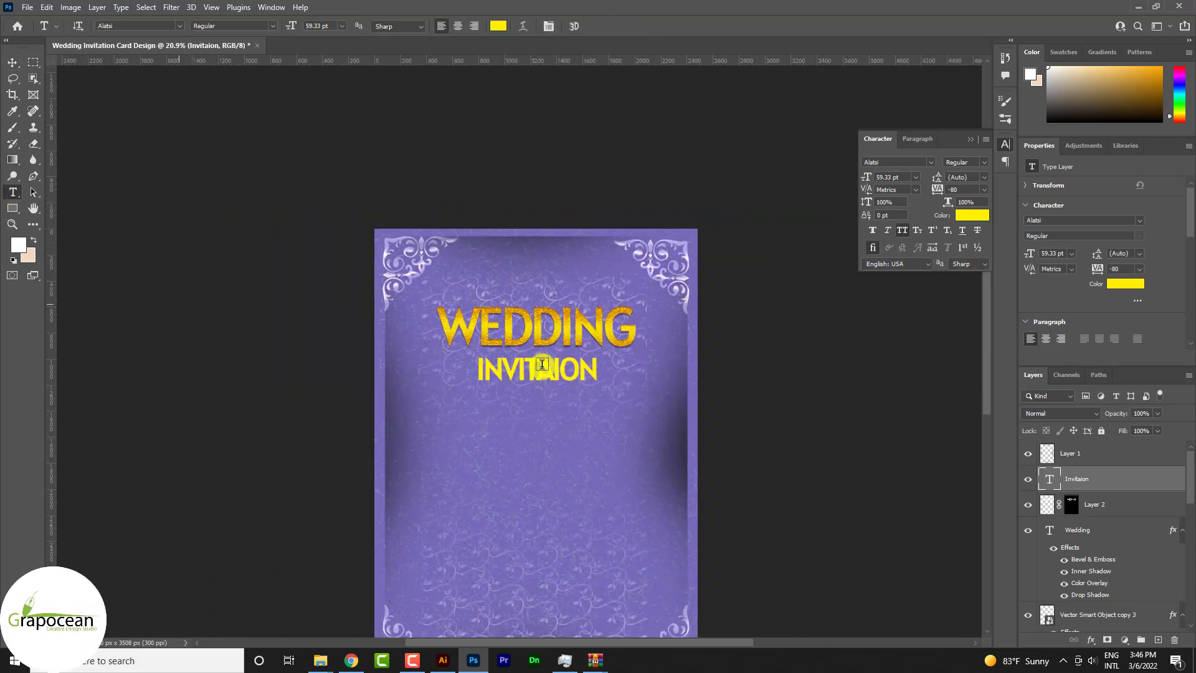
double_click(487, 369)
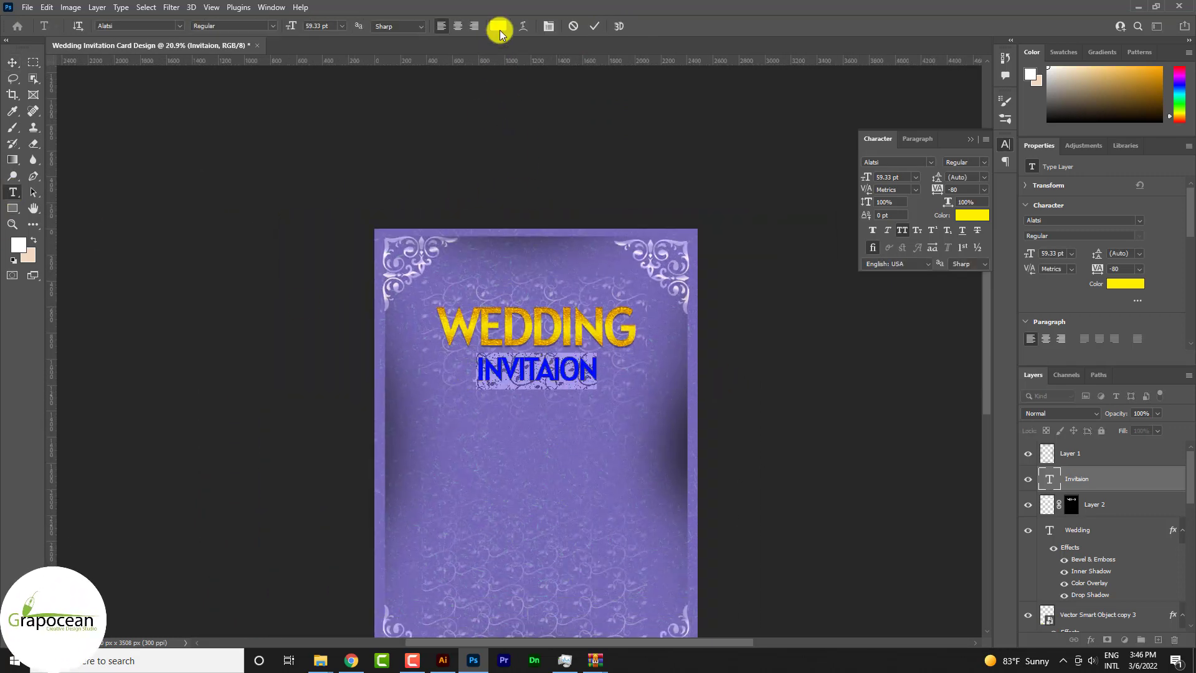
left_click(498, 28)
left_click(608, 229)
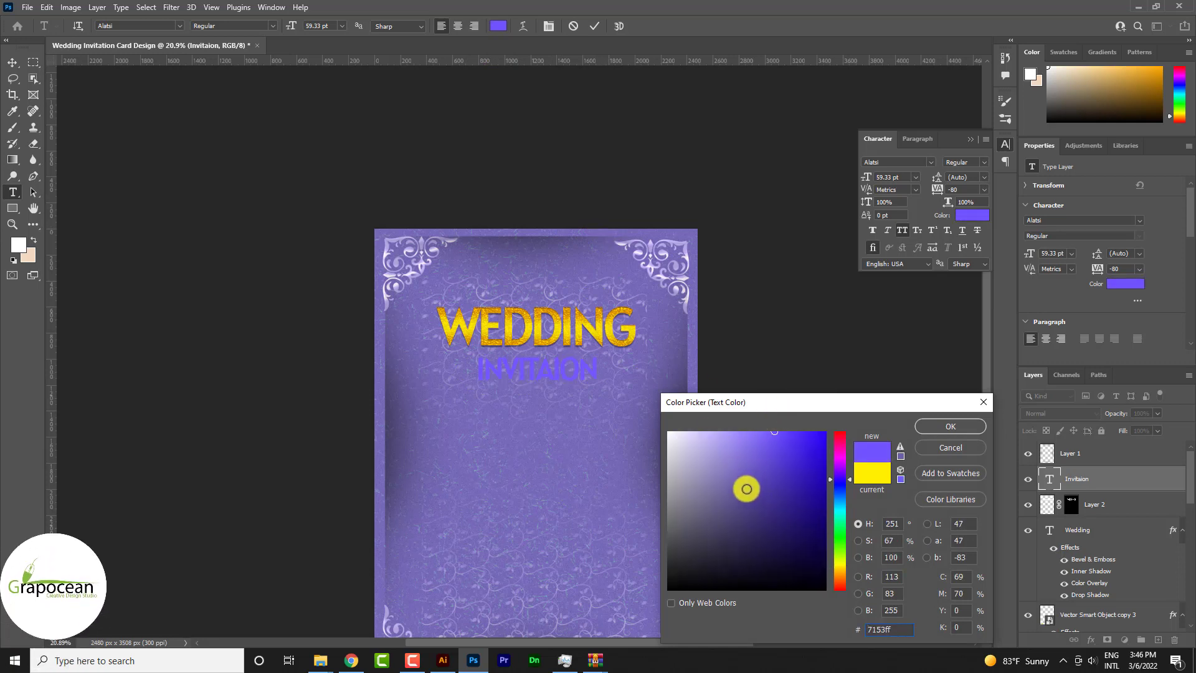
left_click_drag(788, 504, 862, 544)
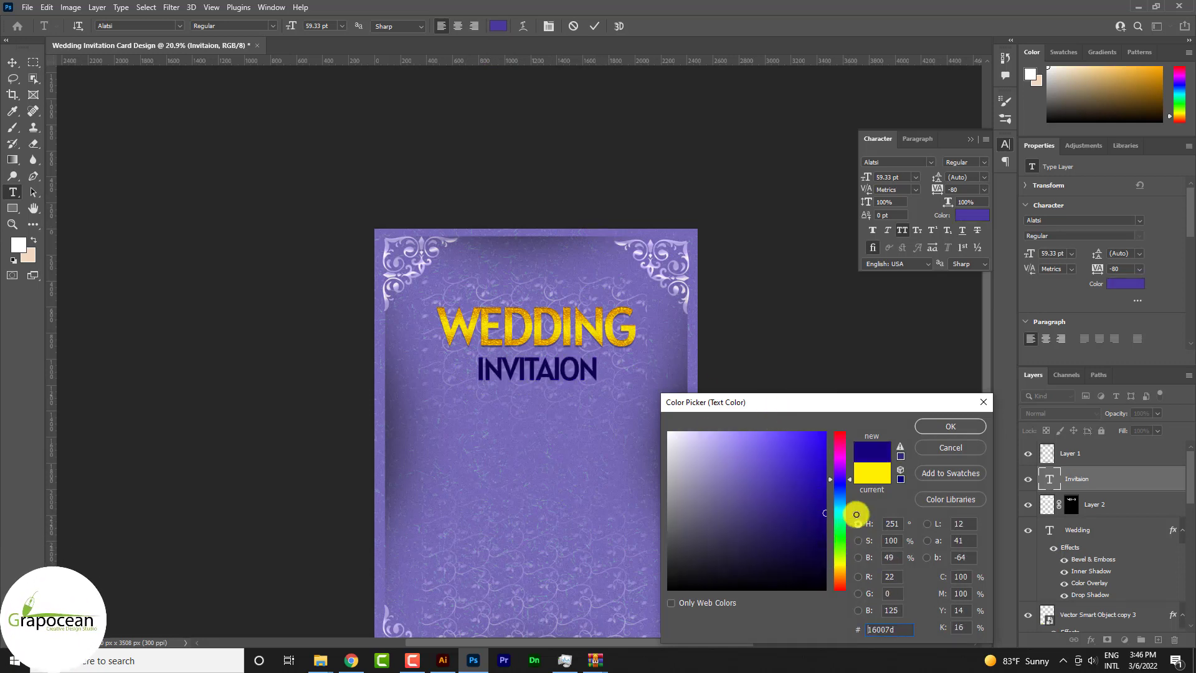
mouse_move(757, 501)
left_mouse_down()
mouse_move(720, 534)
mouse_move(718, 556)
mouse_move(661, 541)
left_mouse_up()
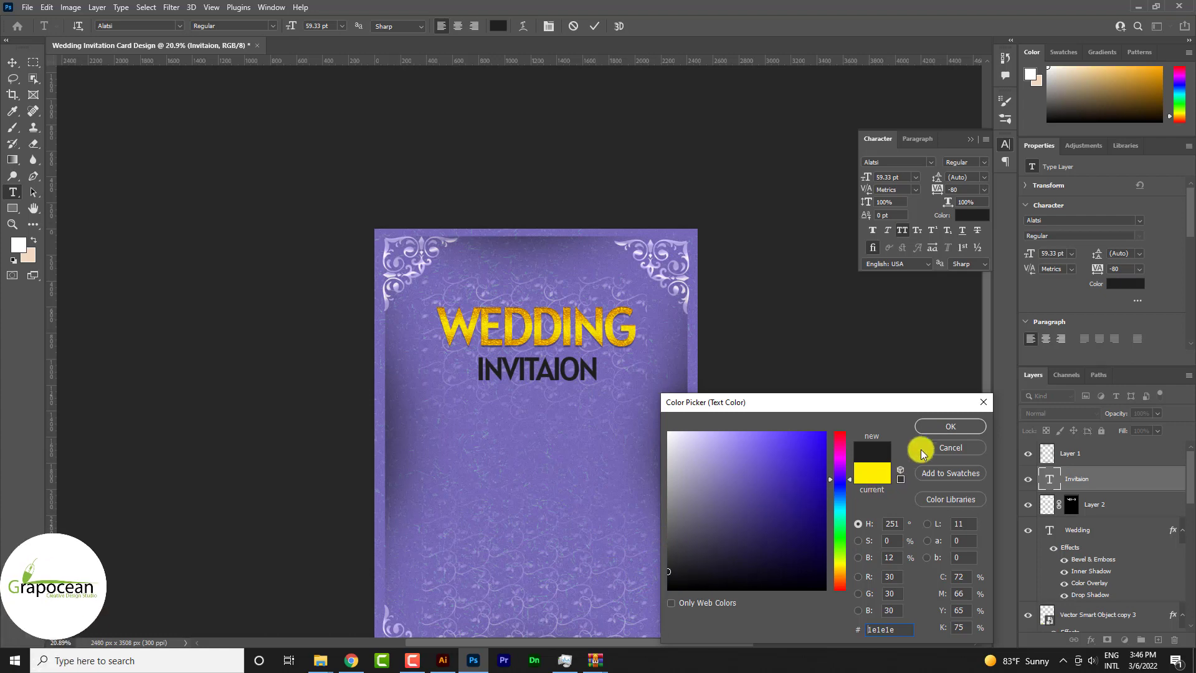
left_click(951, 426)
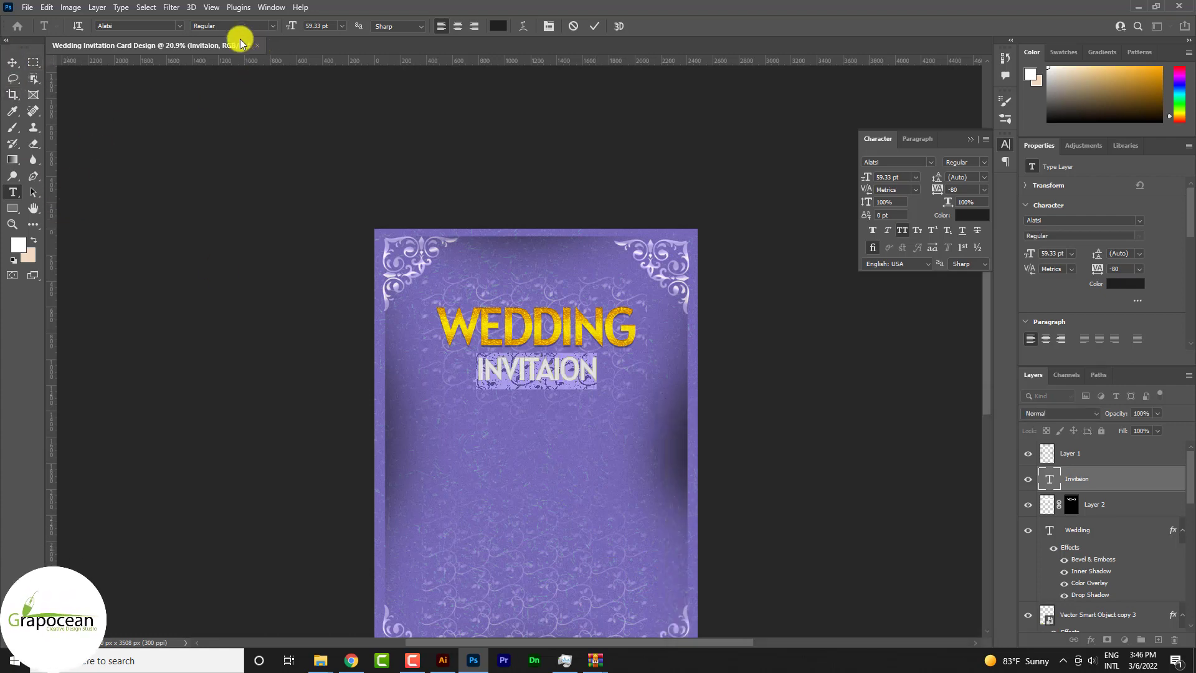
- Switch INVITAION to the Waterfall script font without all caps
left_click(131, 26)
type("water")
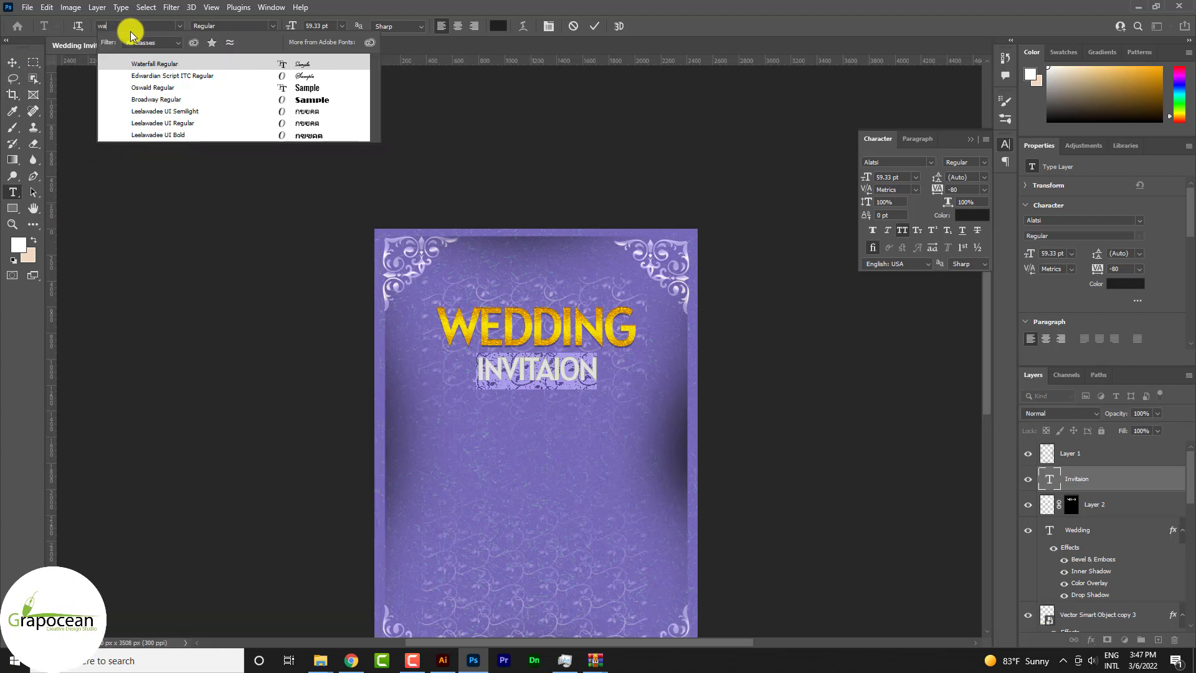
left_click(221, 69)
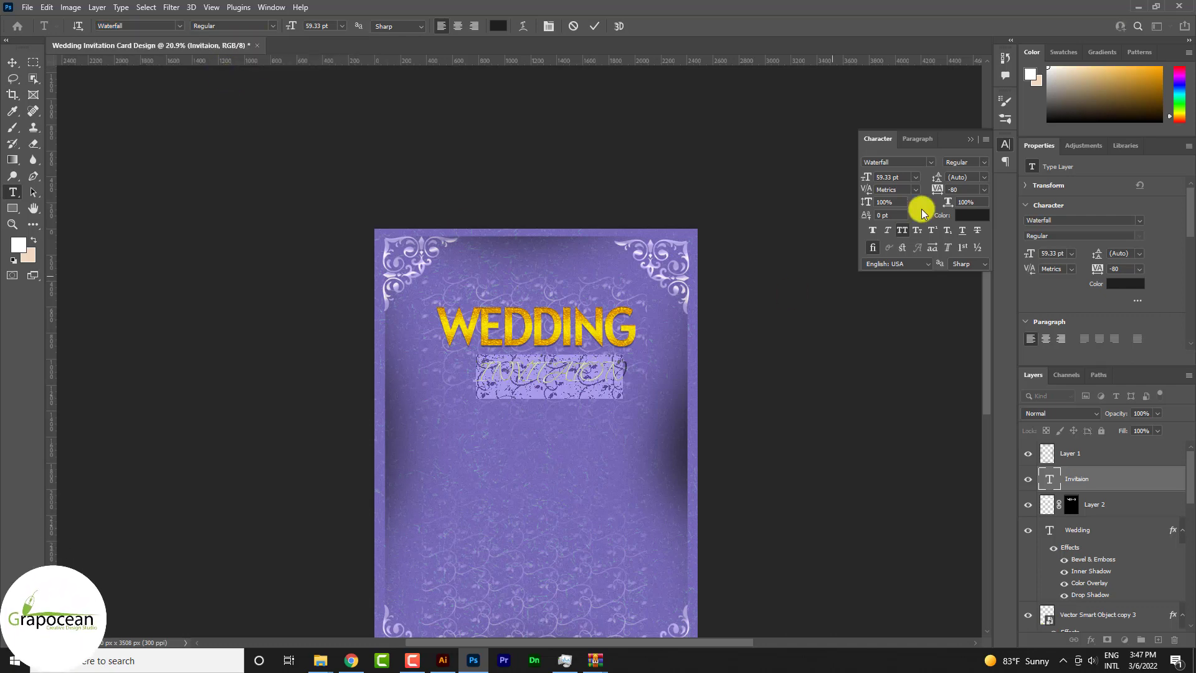
left_click(904, 231)
scroll(516, 406, "up", 2)
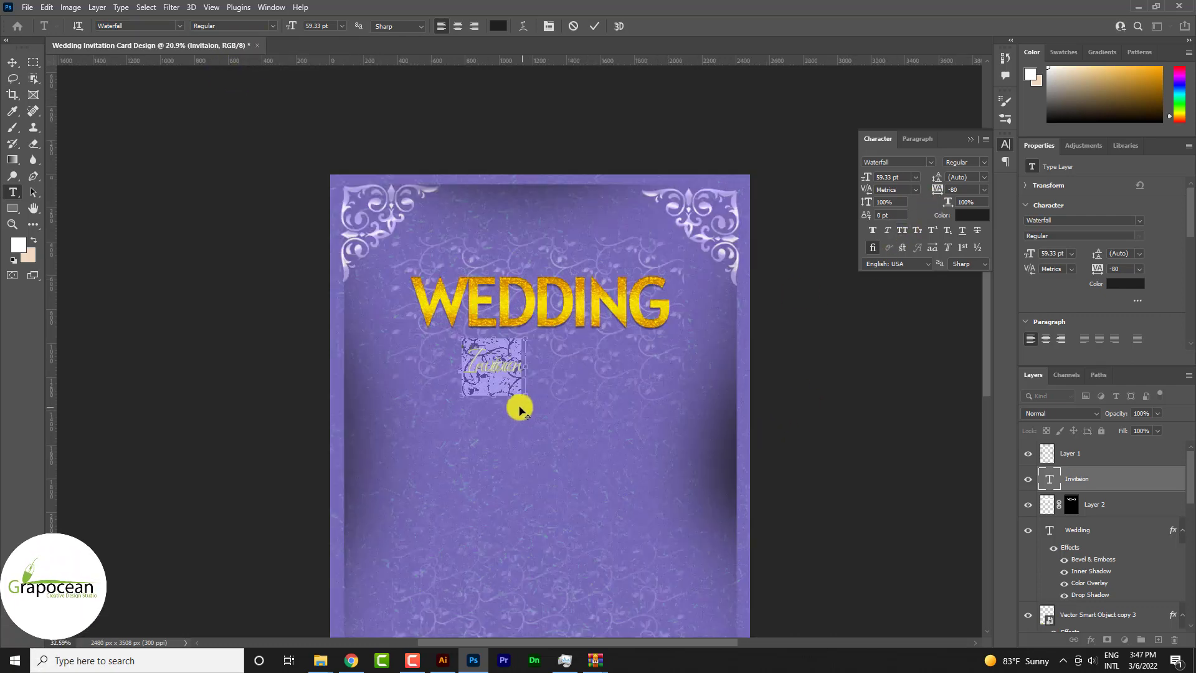
scroll(526, 404, "up", 2)
left_click(336, 299)
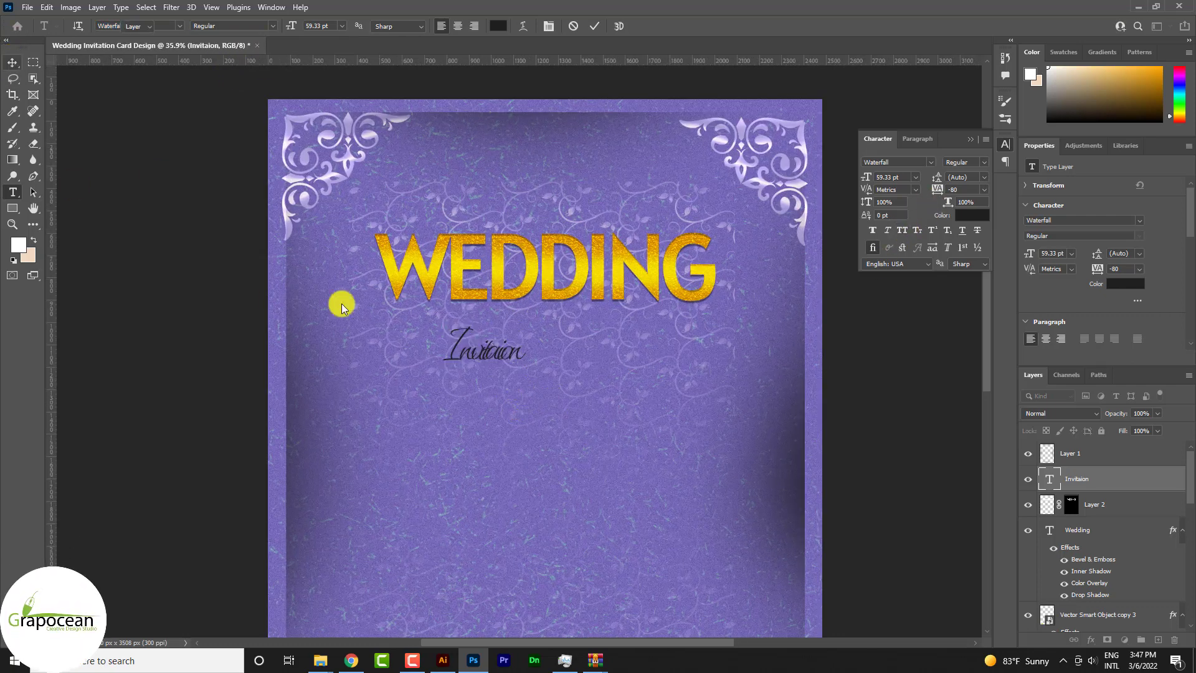
- Enlarge Invitaion beneath WEDDING and reset its letter spacing to 0
key("ctrl+t")
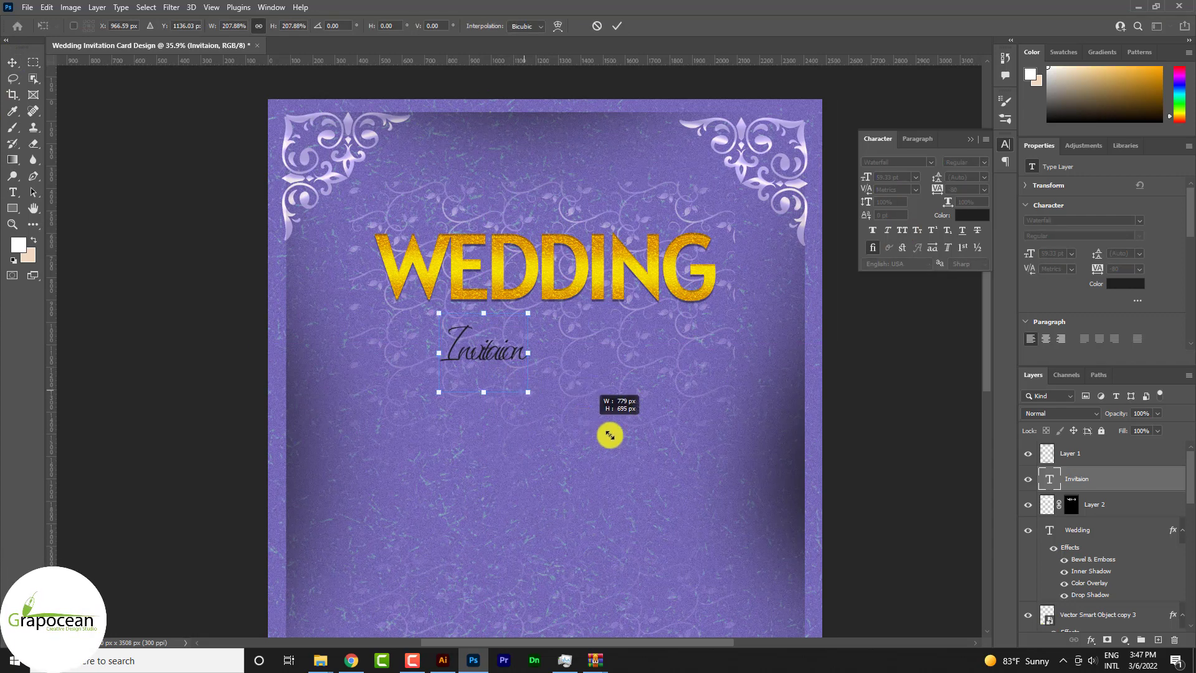
left_click_drag(609, 434, 608, 415)
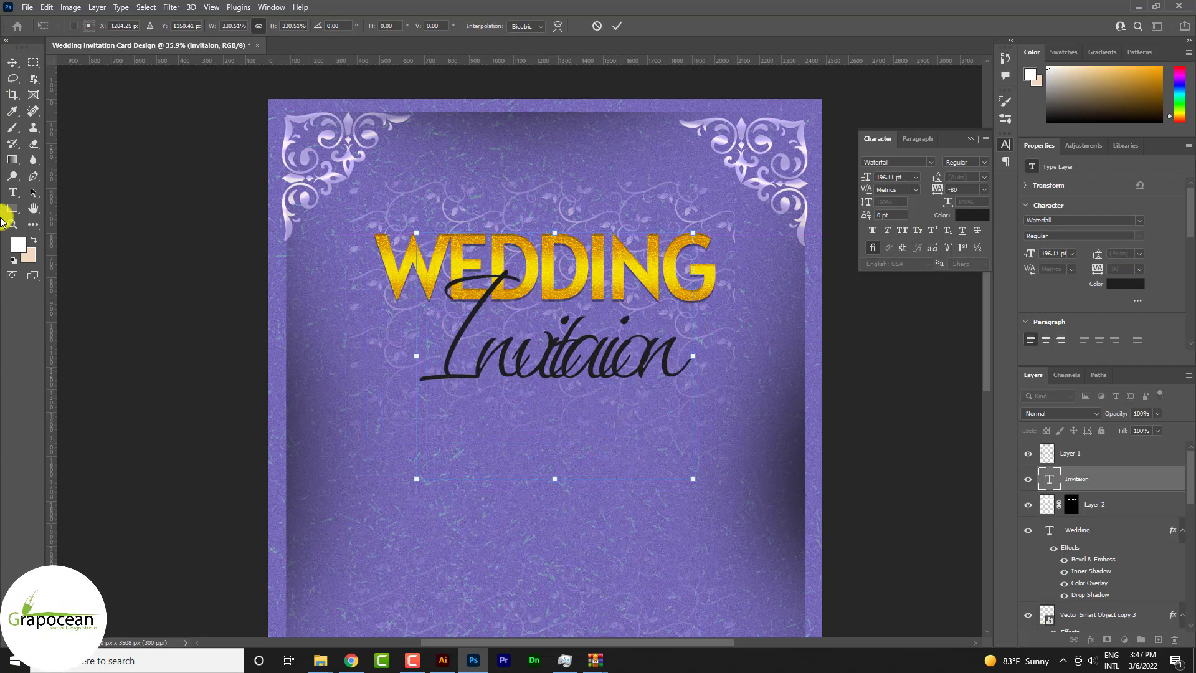
key("Return")
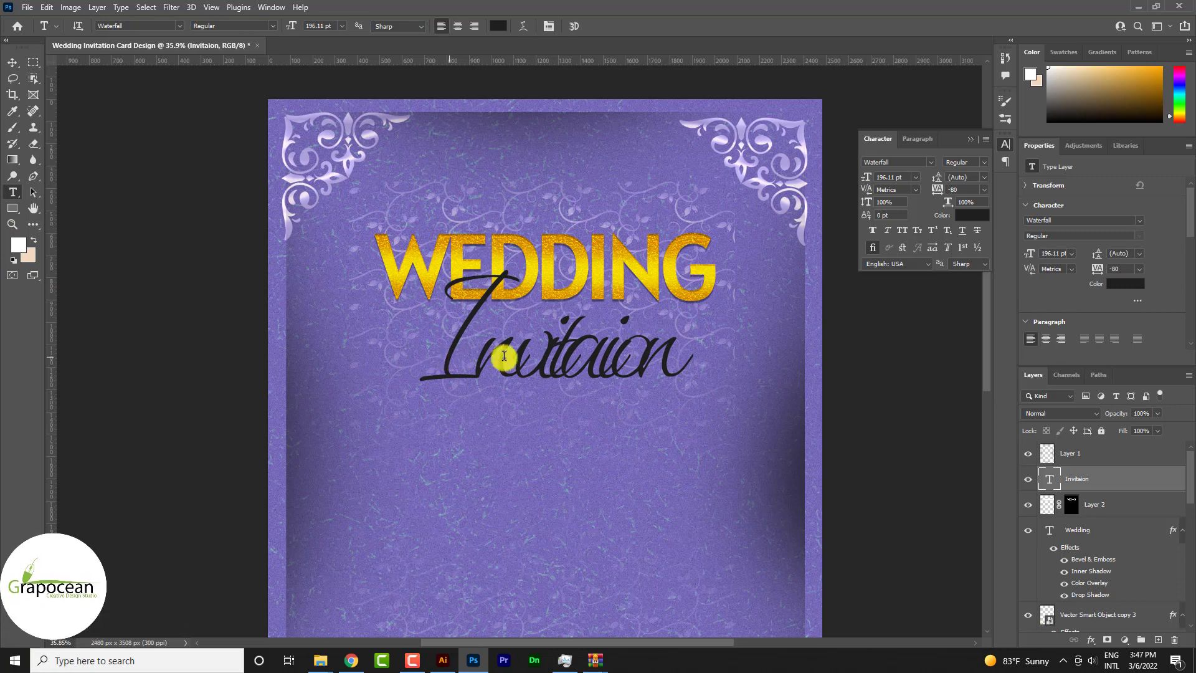
left_click(502, 350)
key("ctrl+a")
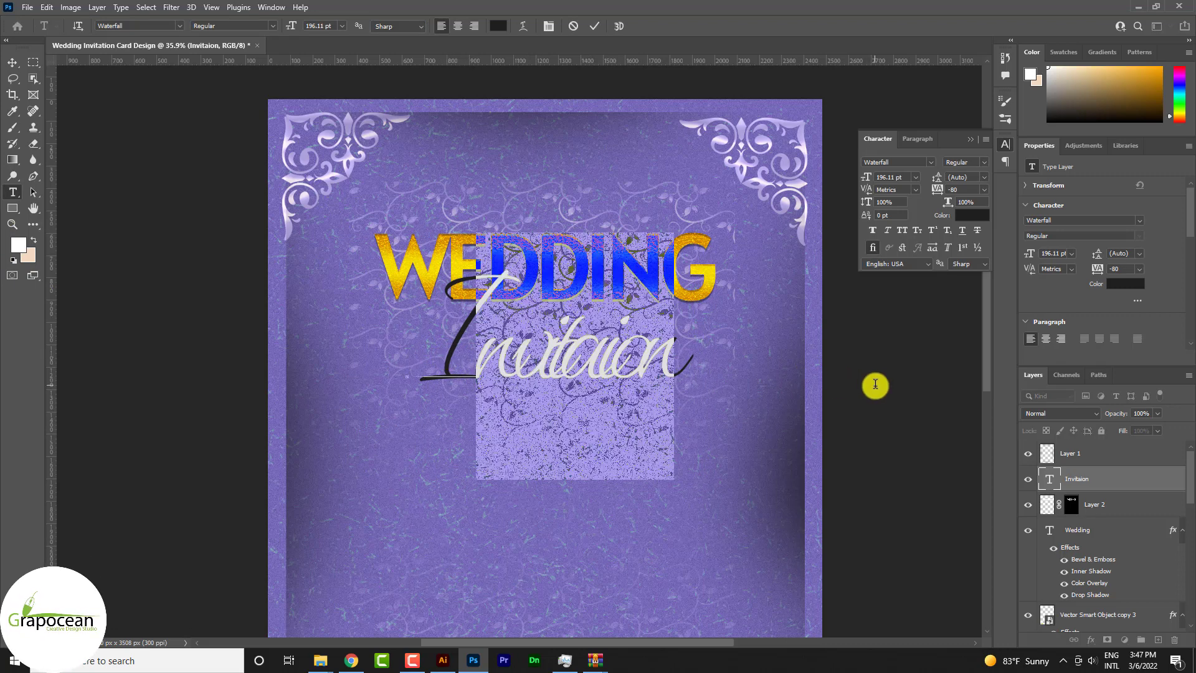
key("alt+Right")
key("alt+Right")
key("alt+Right")
key("alt+Right")
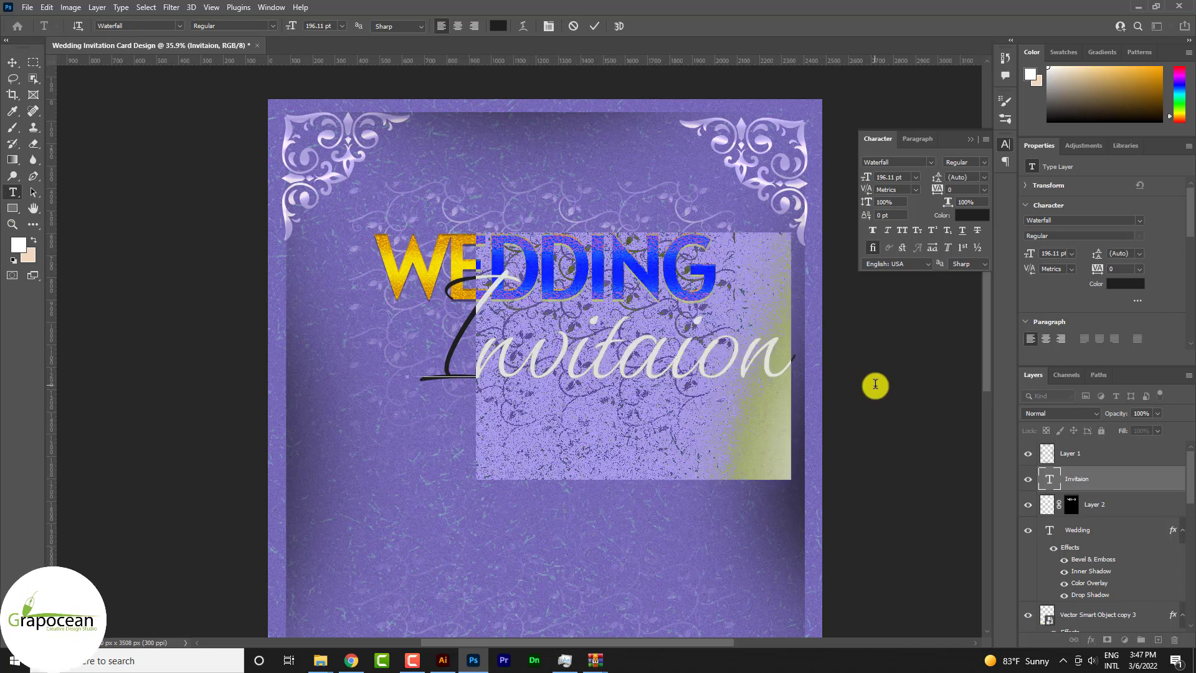
key("alt+Right")
key("alt+Right")
left_click(12, 62)
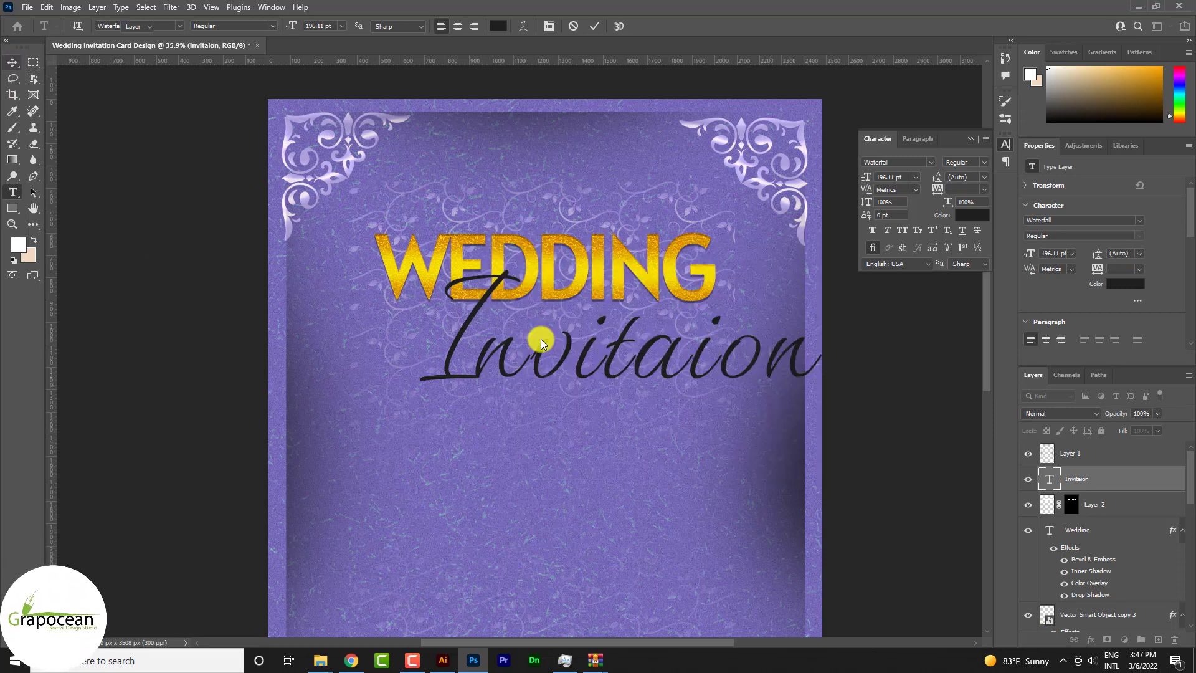
- Shrink Invitaion to about 49% under WEDDING and copy Wedding's gold effects onto it
key("ctrl+t")
left_click_drag(826, 481, 685, 472)
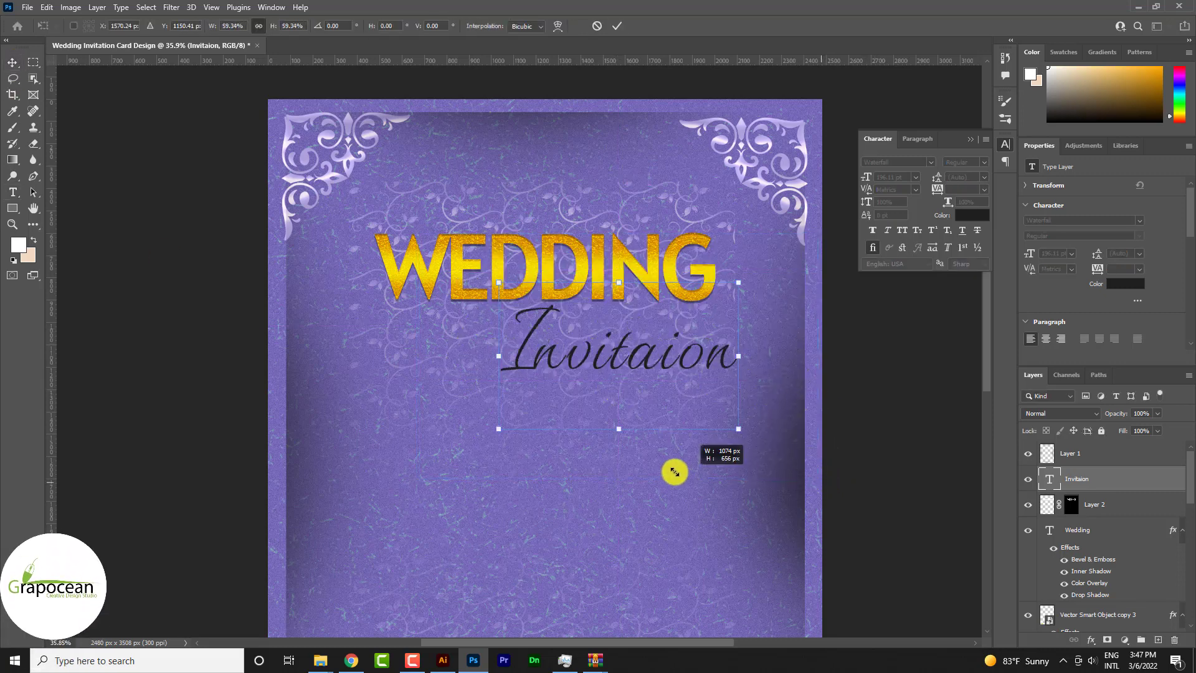
left_click_drag(641, 358, 567, 361)
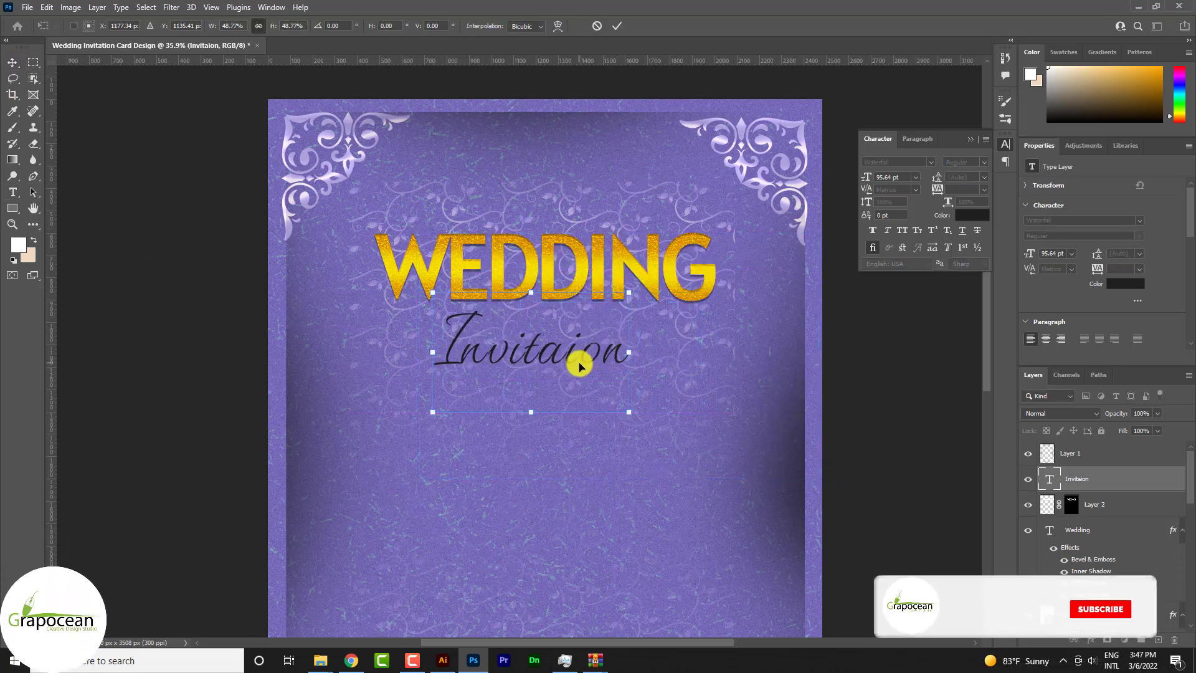
left_click(616, 25)
scroll(591, 364, "up", 2)
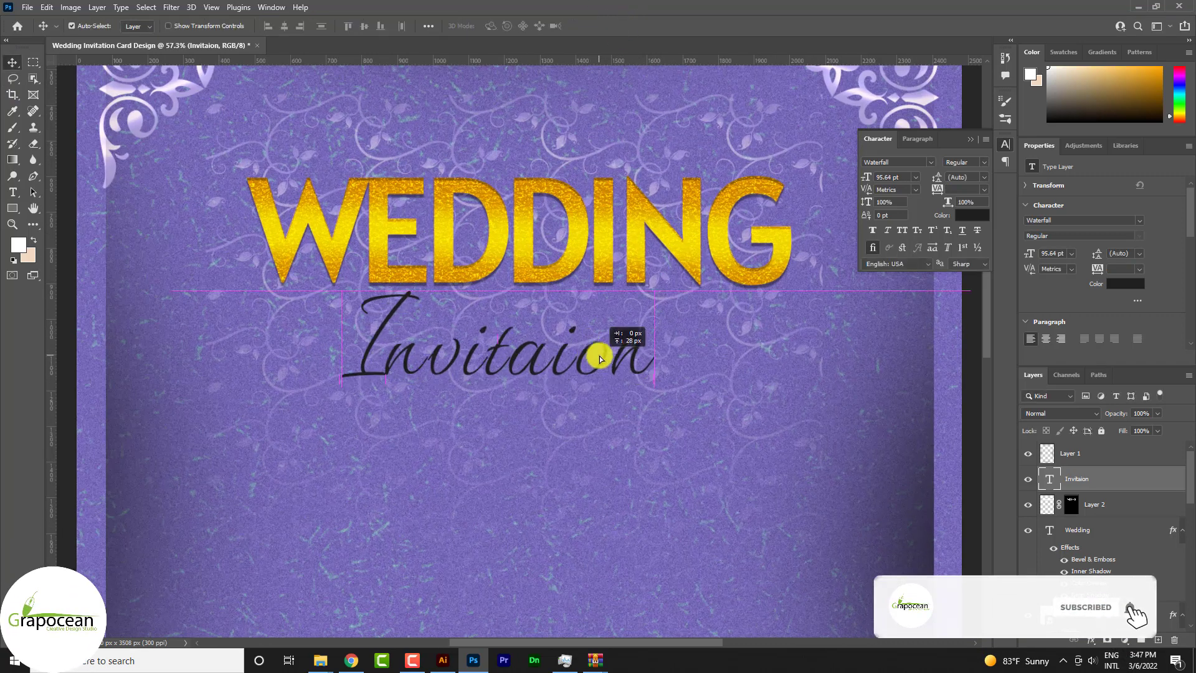
left_click_drag(592, 364, 593, 355)
key("Return")
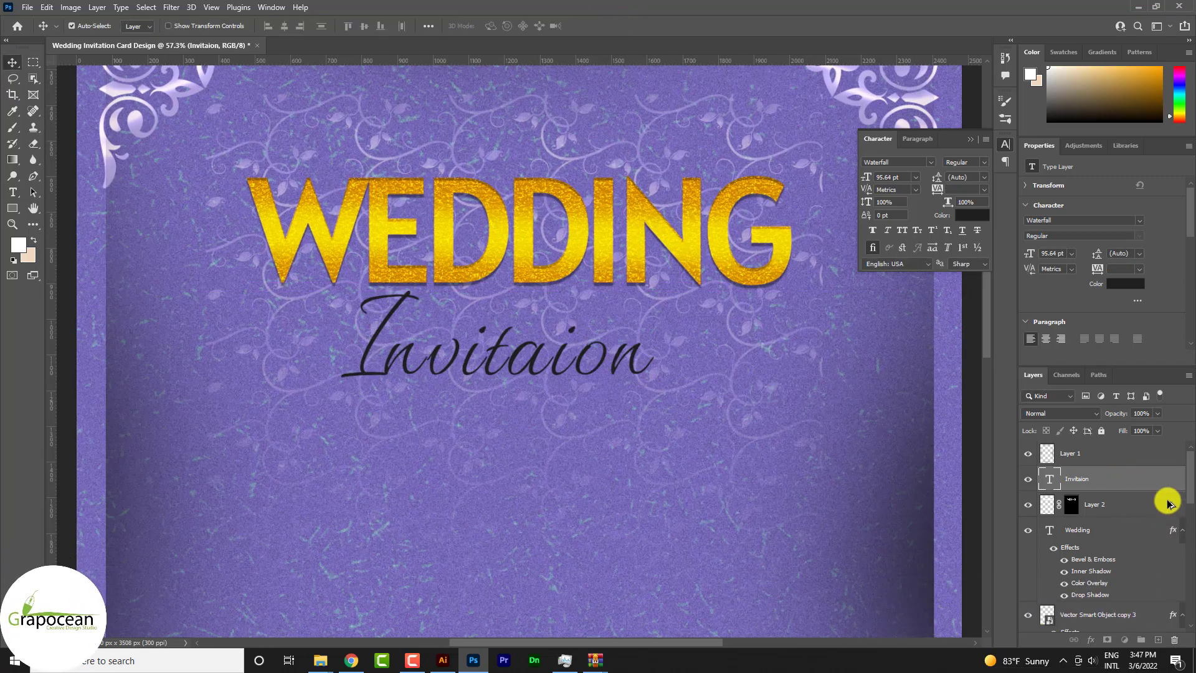
left_click_drag(1173, 530, 1166, 482)
scroll(565, 426, "down", 3)
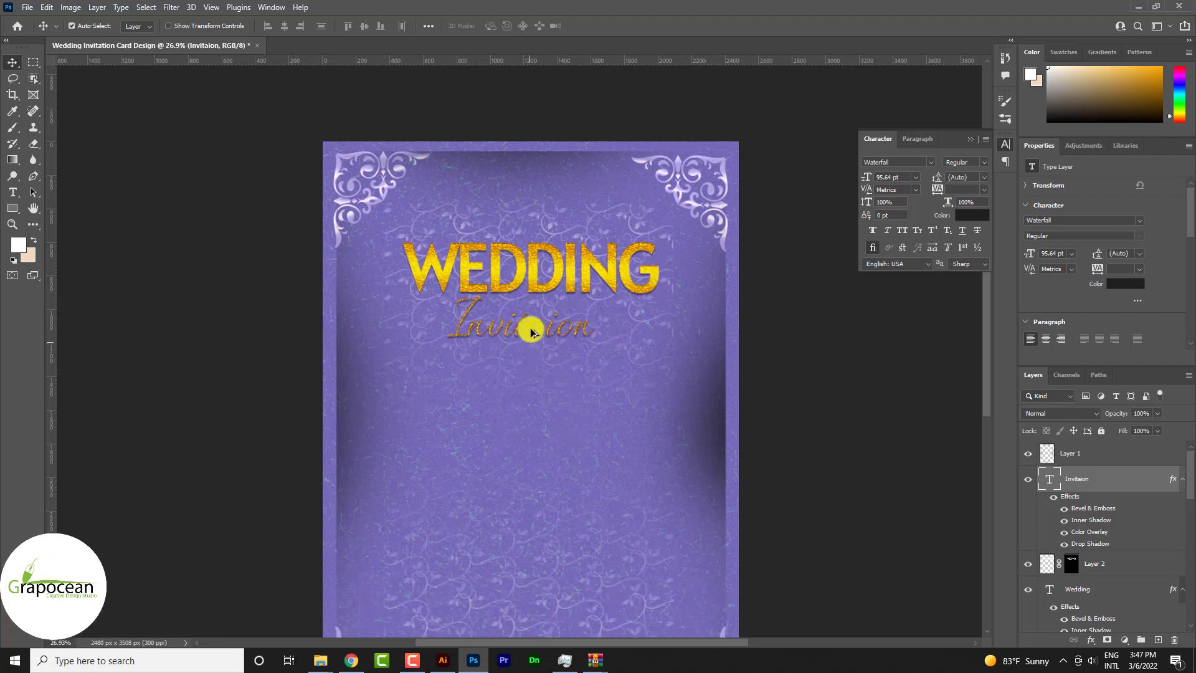
- Nudge Invitaion right, hide its Inner Shadow, and remove the bevel's Texture
scroll(531, 330, "up", 3)
scroll(547, 331, "up", 2)
left_click_drag(585, 323, 619, 318)
left_click(1064, 517)
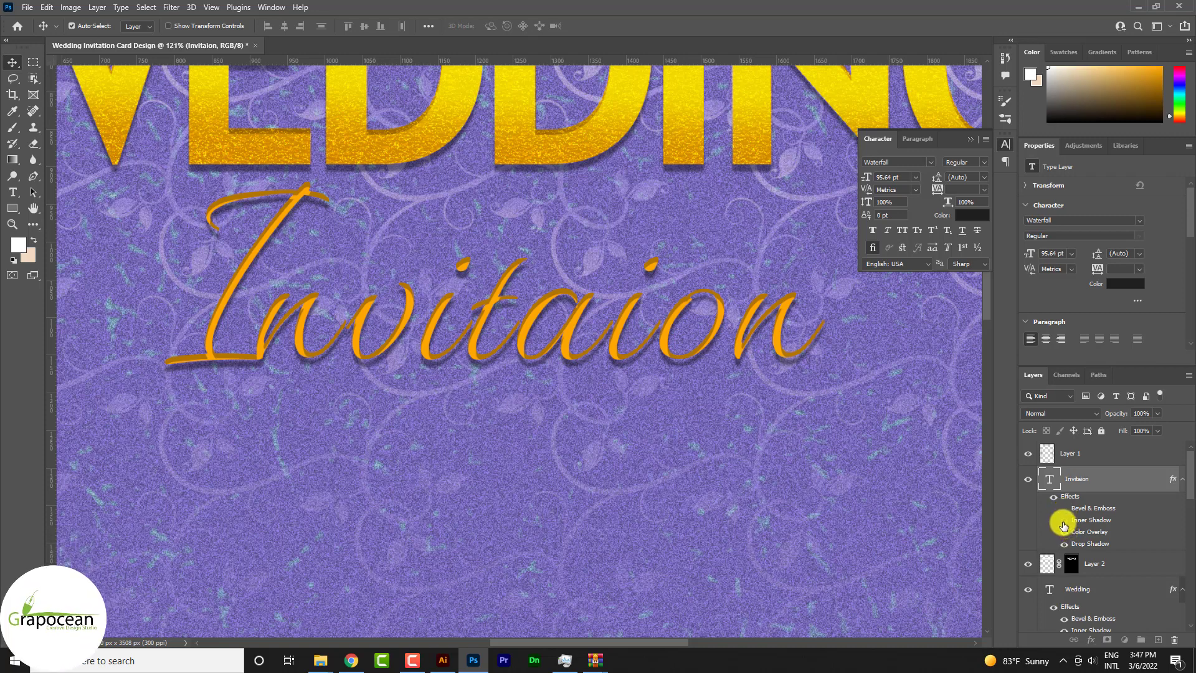
left_click(1064, 519)
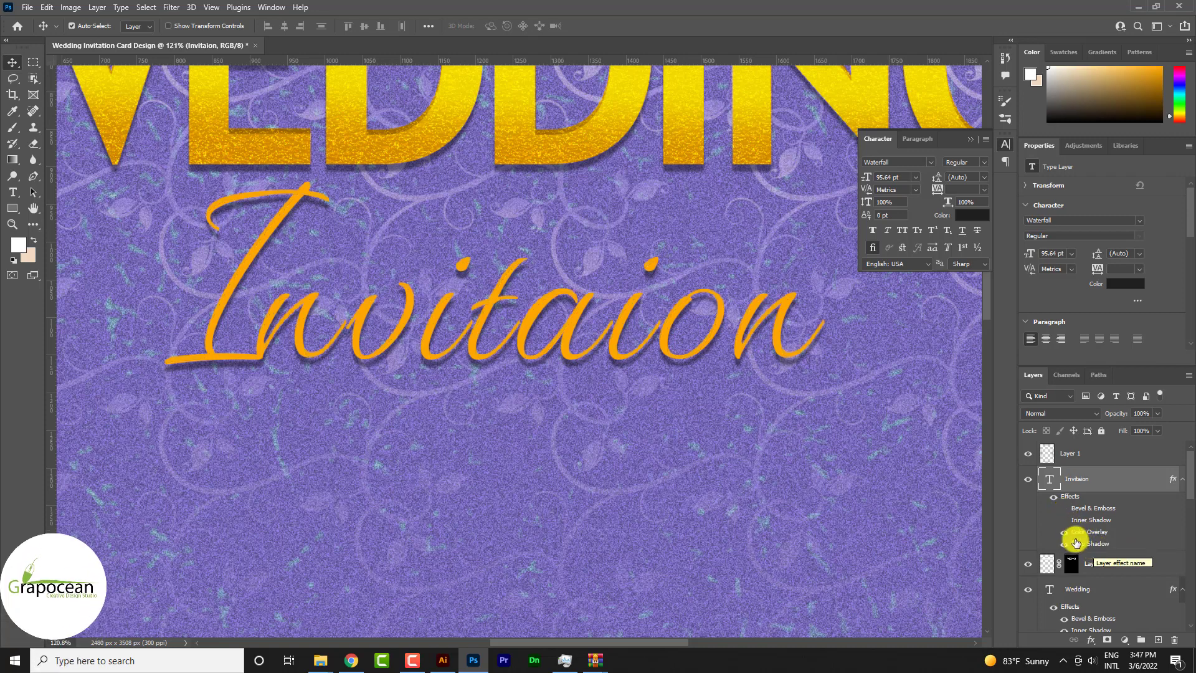
double_click(1173, 482)
left_click(347, 402)
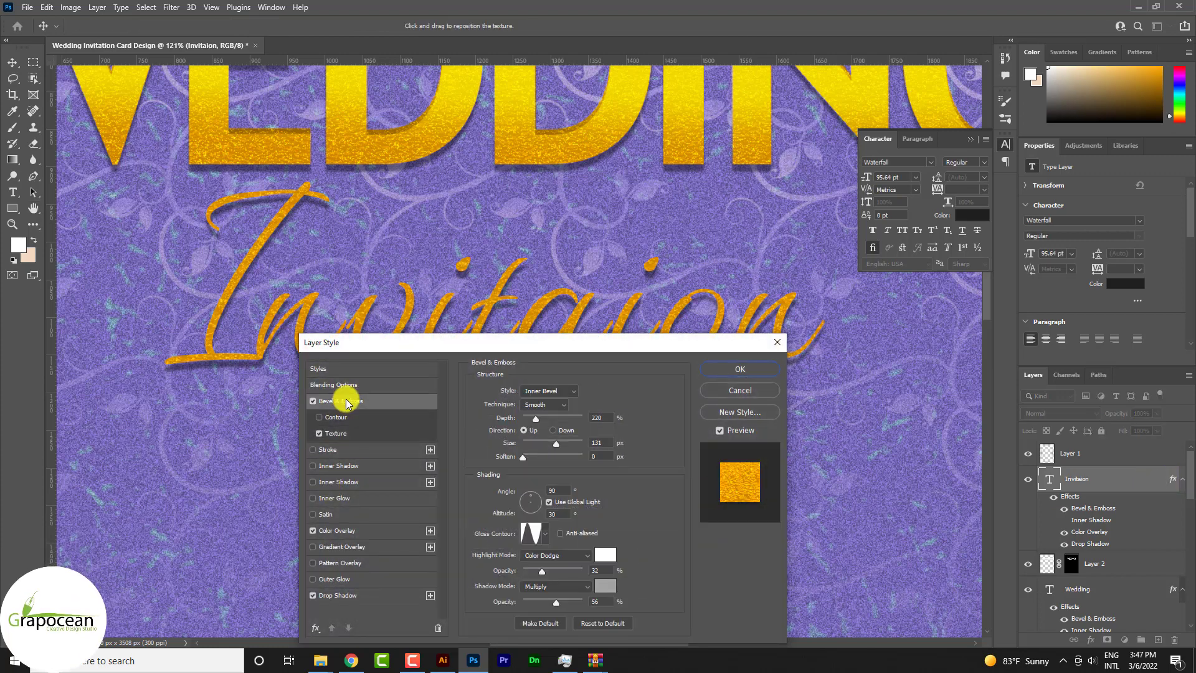
left_click(319, 435)
left_click_drag(487, 350, 645, 455)
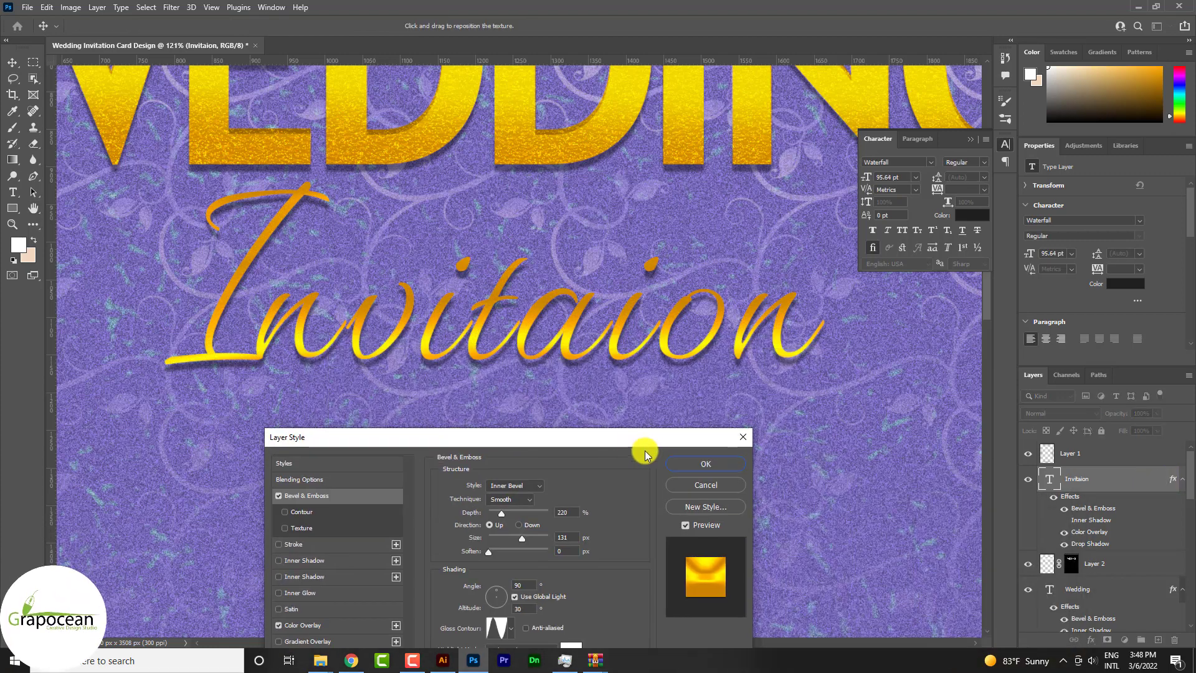
key("Return")
scroll(525, 360, "down", 4)
scroll(592, 392, "down", 2)
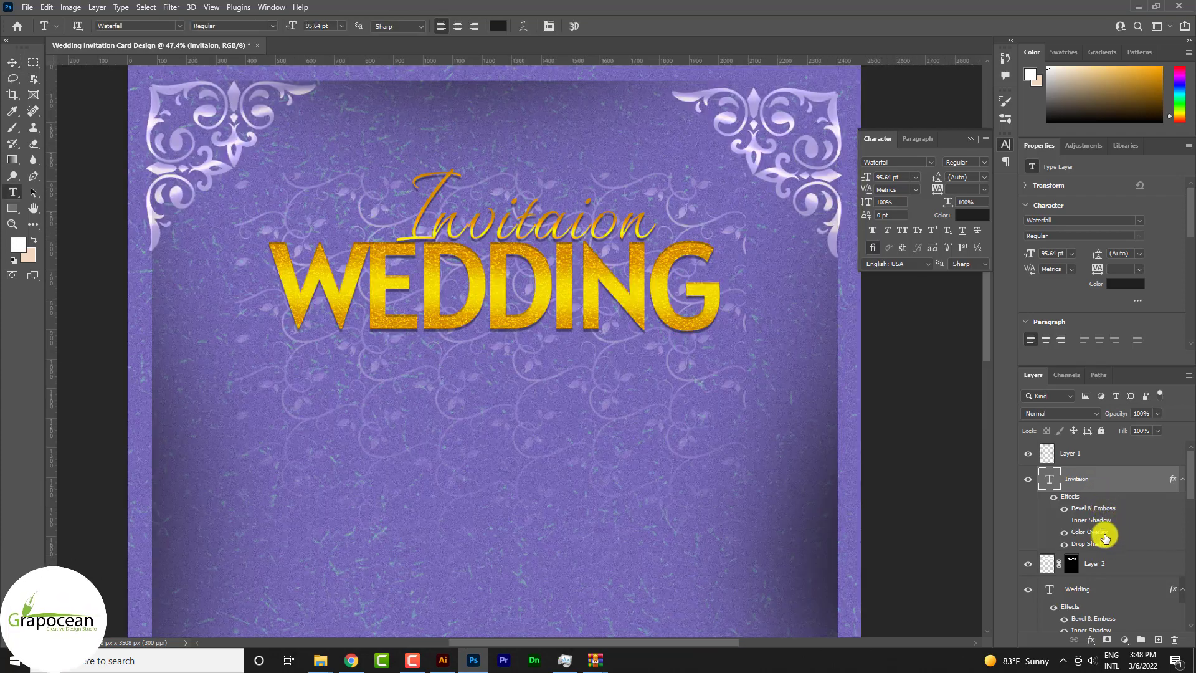
- Set Invitaion's Color Overlay to lavender b8aaff
double_click(1173, 483)
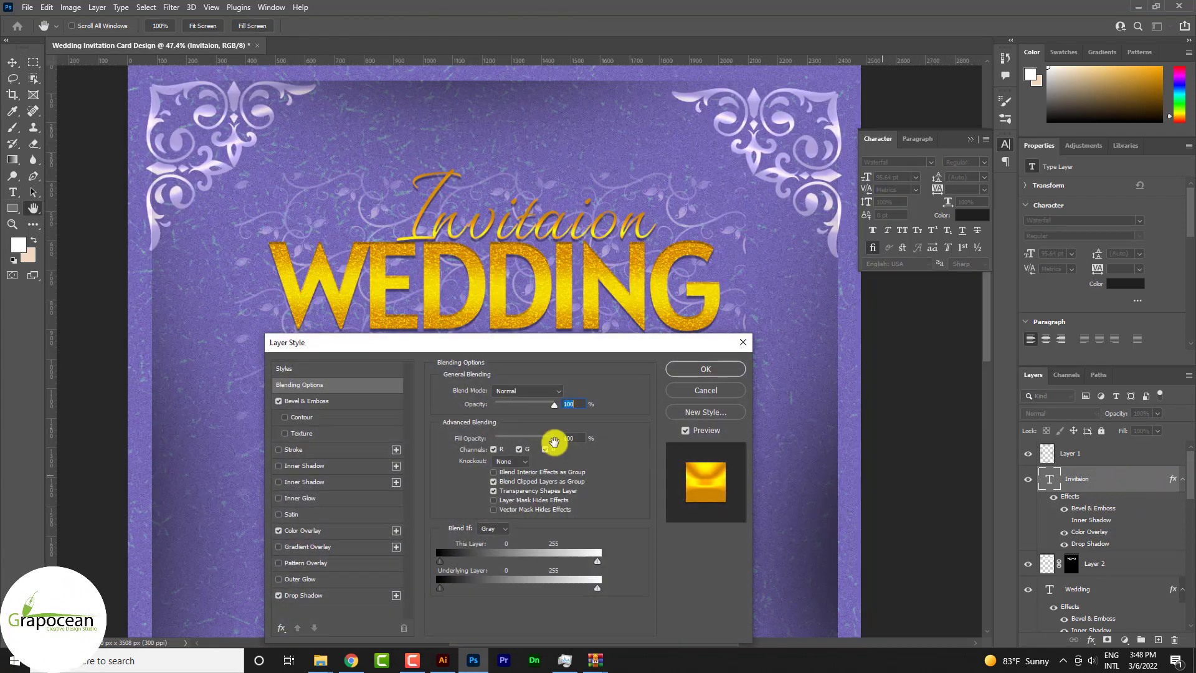
left_click(337, 530)
left_click(566, 391)
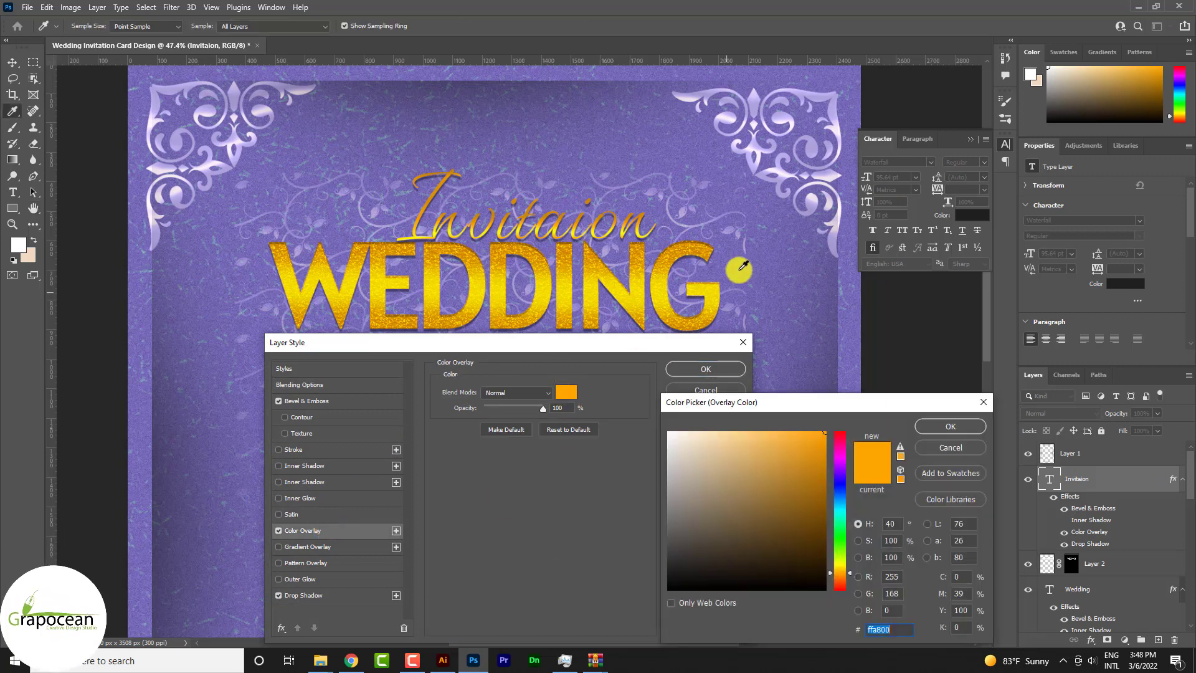
left_click(775, 248)
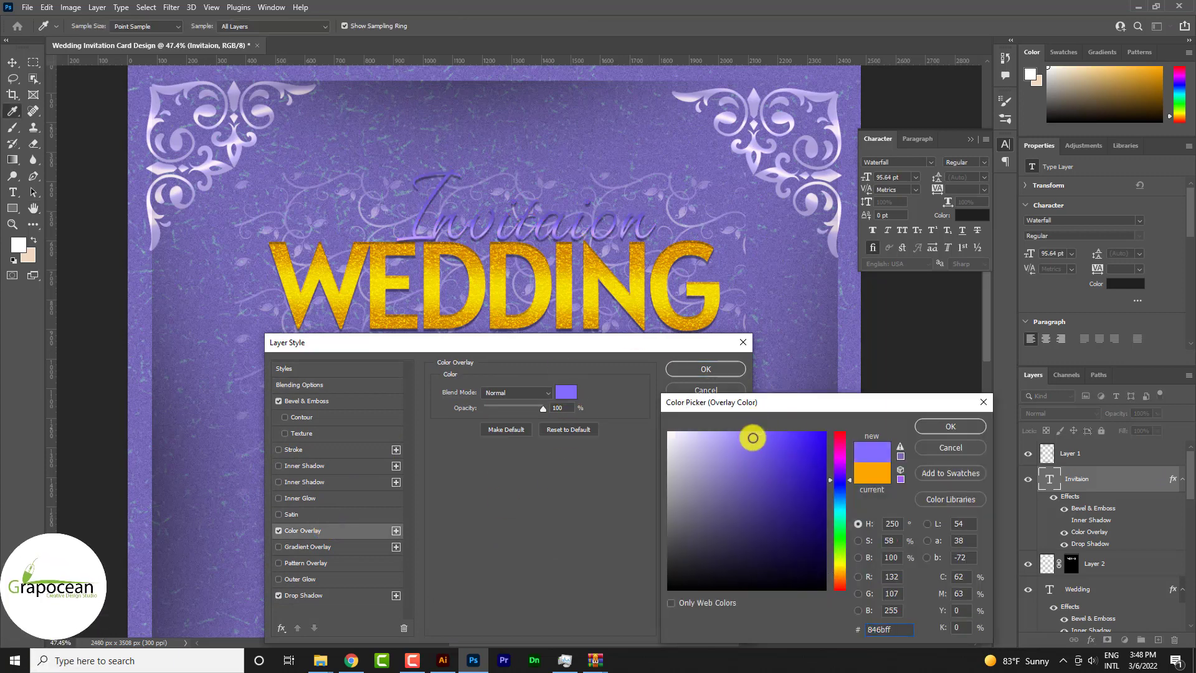
left_click(669, 432)
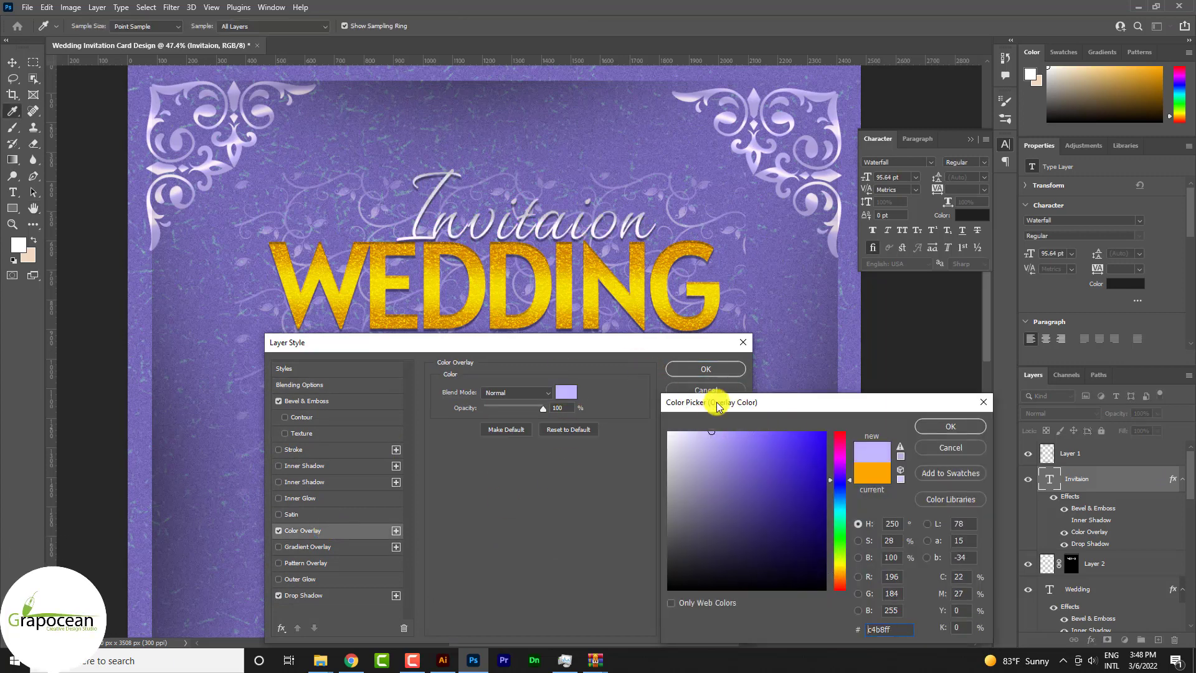
left_click(721, 492)
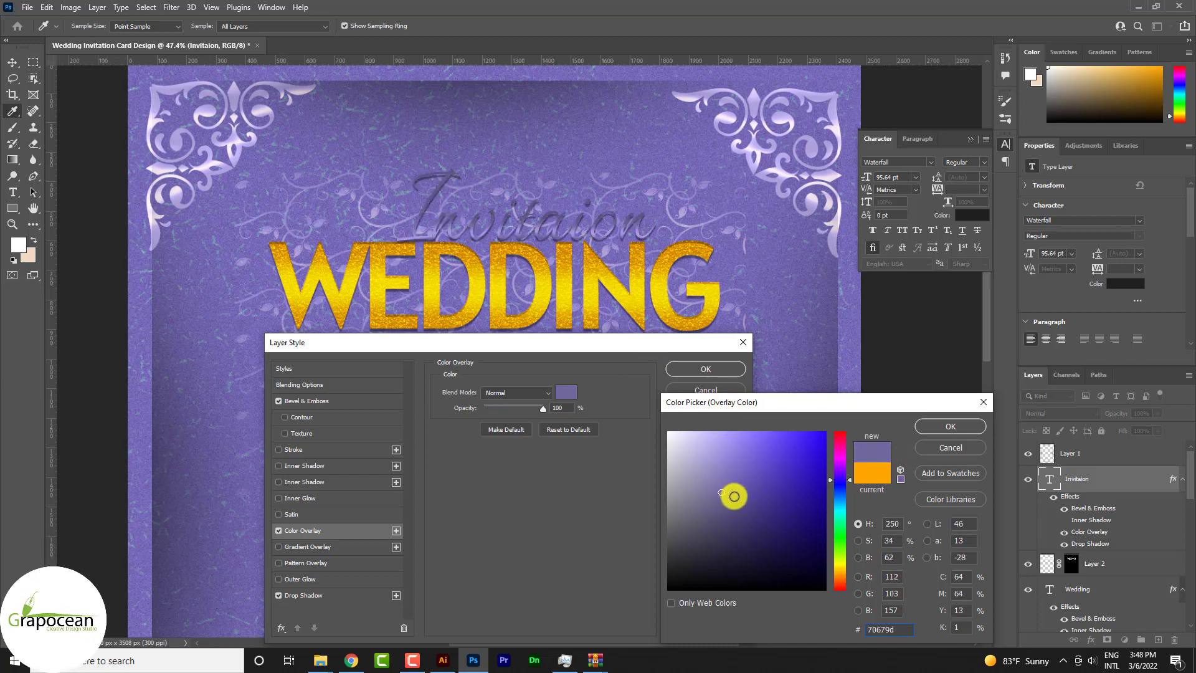
left_click_drag(742, 550, 739, 409)
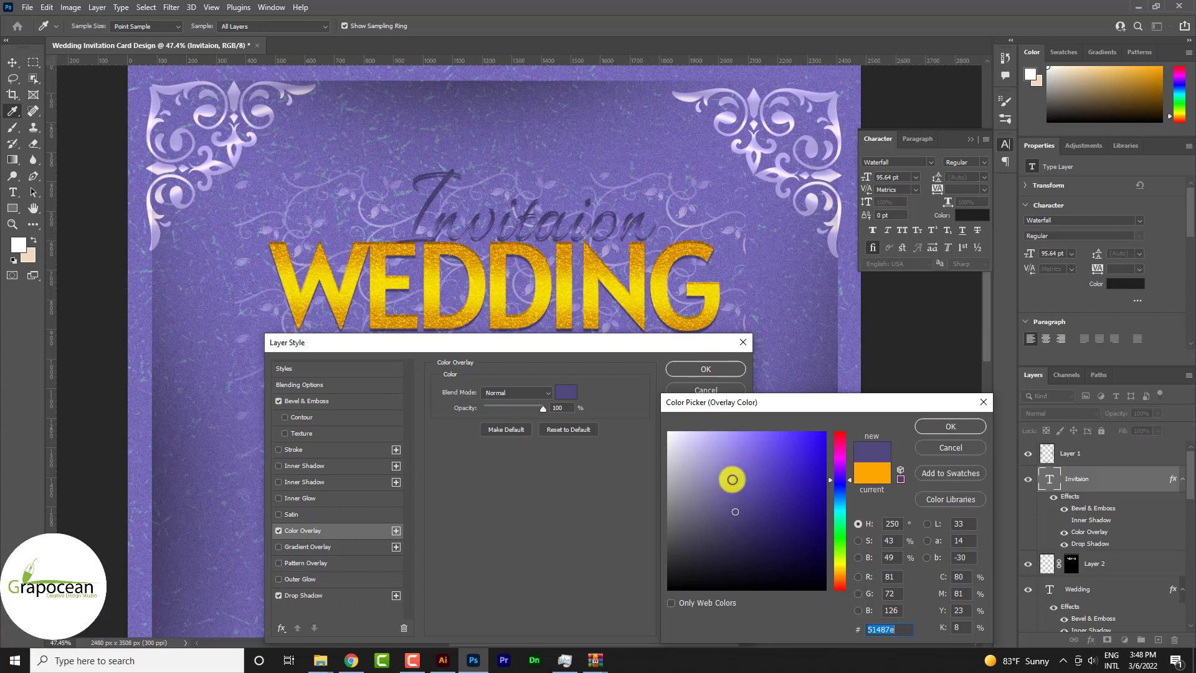
mouse_move(729, 477)
left_mouse_down()
mouse_move(744, 375)
mouse_move(721, 416)
left_mouse_up()
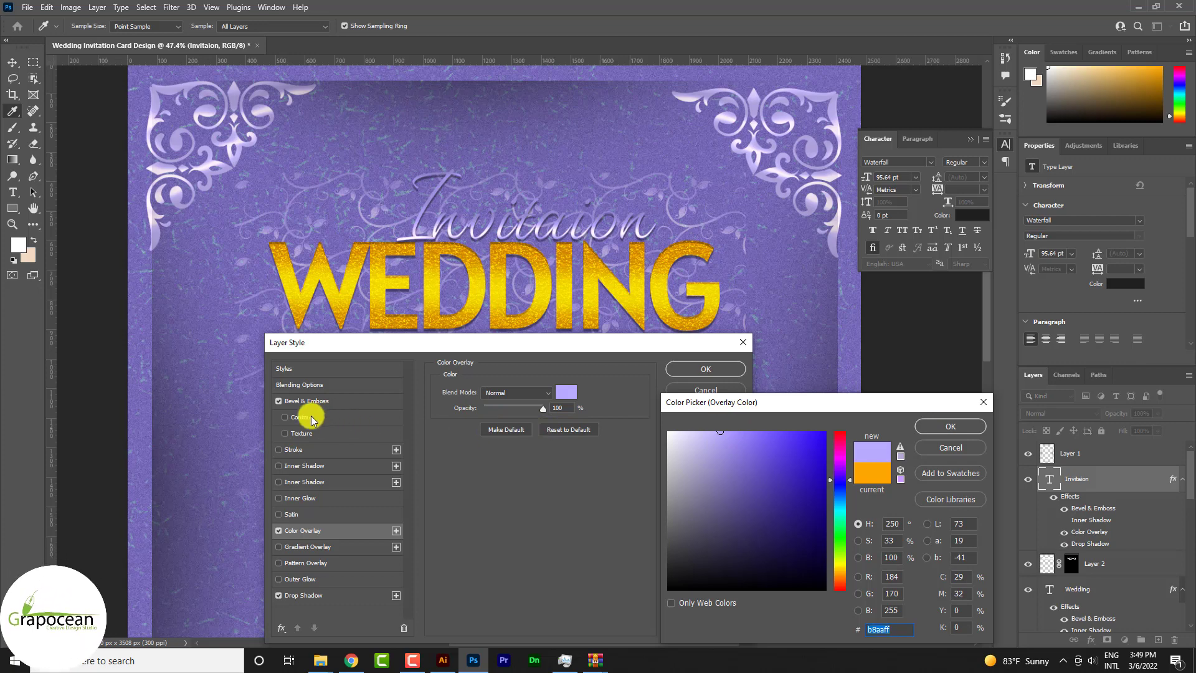
left_click(936, 433)
left_click(302, 434)
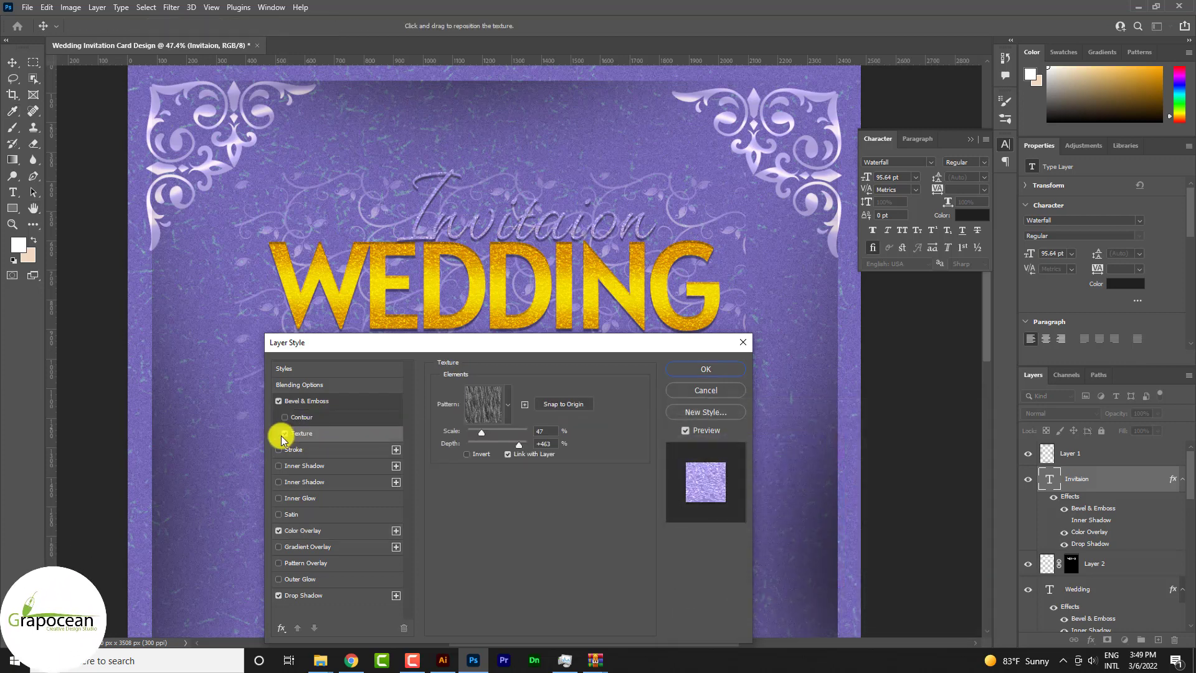
left_click(284, 434)
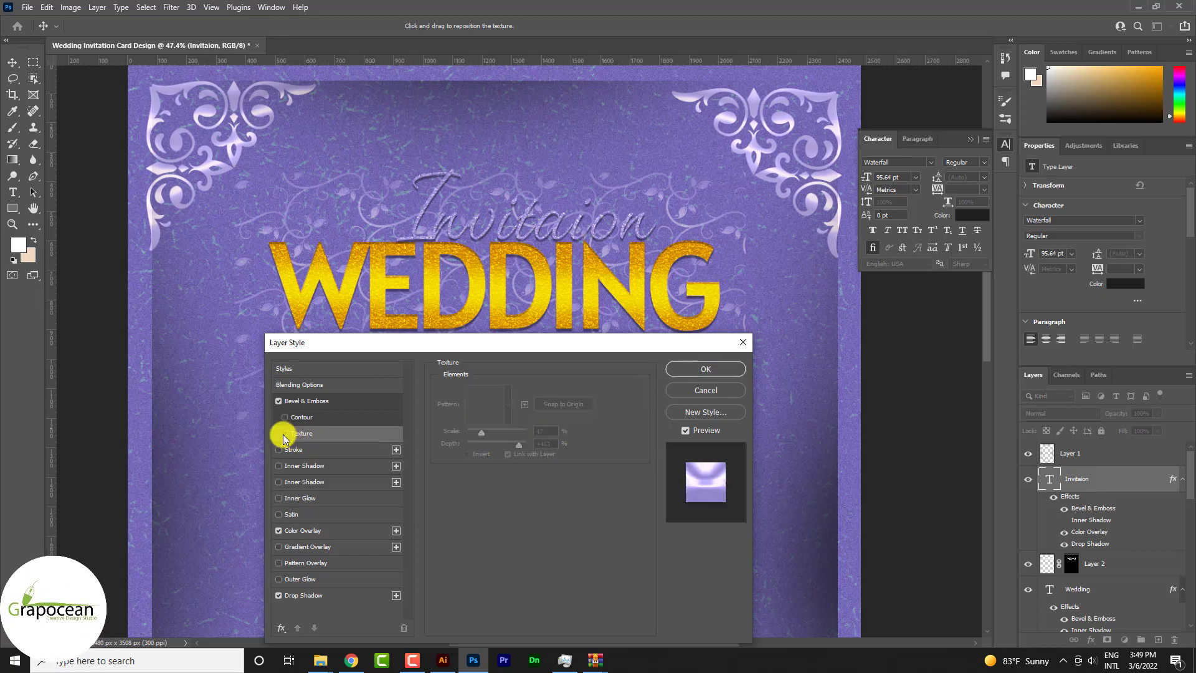
left_click(705, 371)
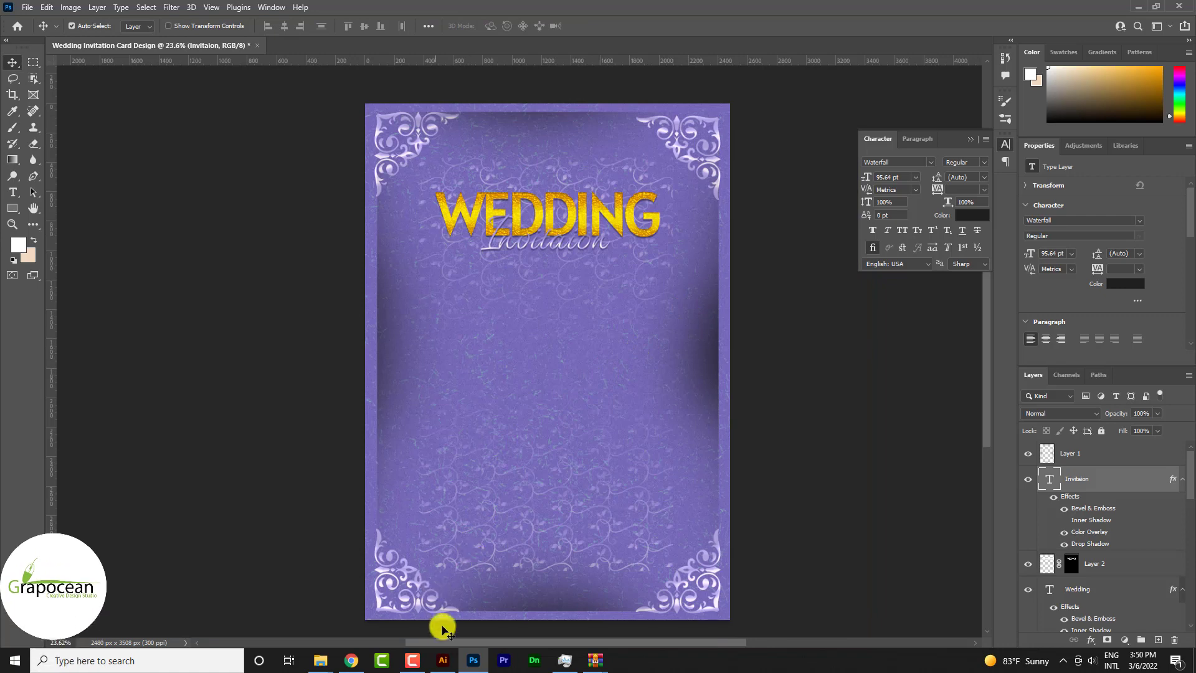
- Place the Illustrator gold divider at 75% under the title and start a text line below
left_click(438, 663)
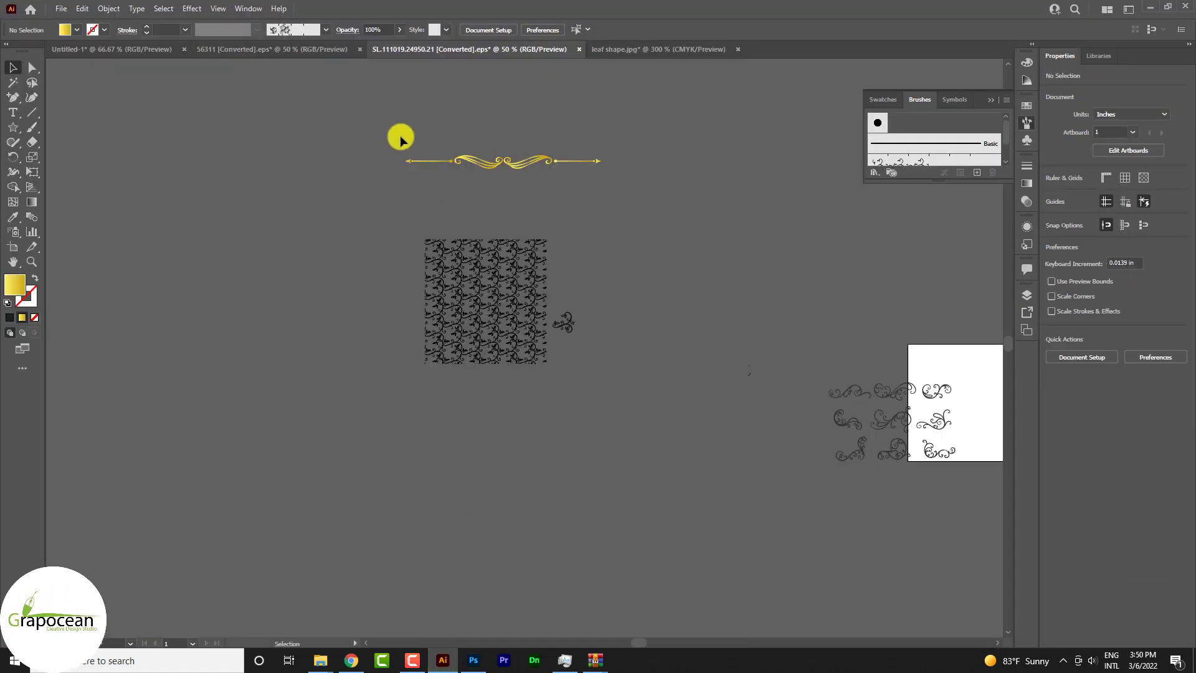
left_click_drag(381, 117, 683, 204)
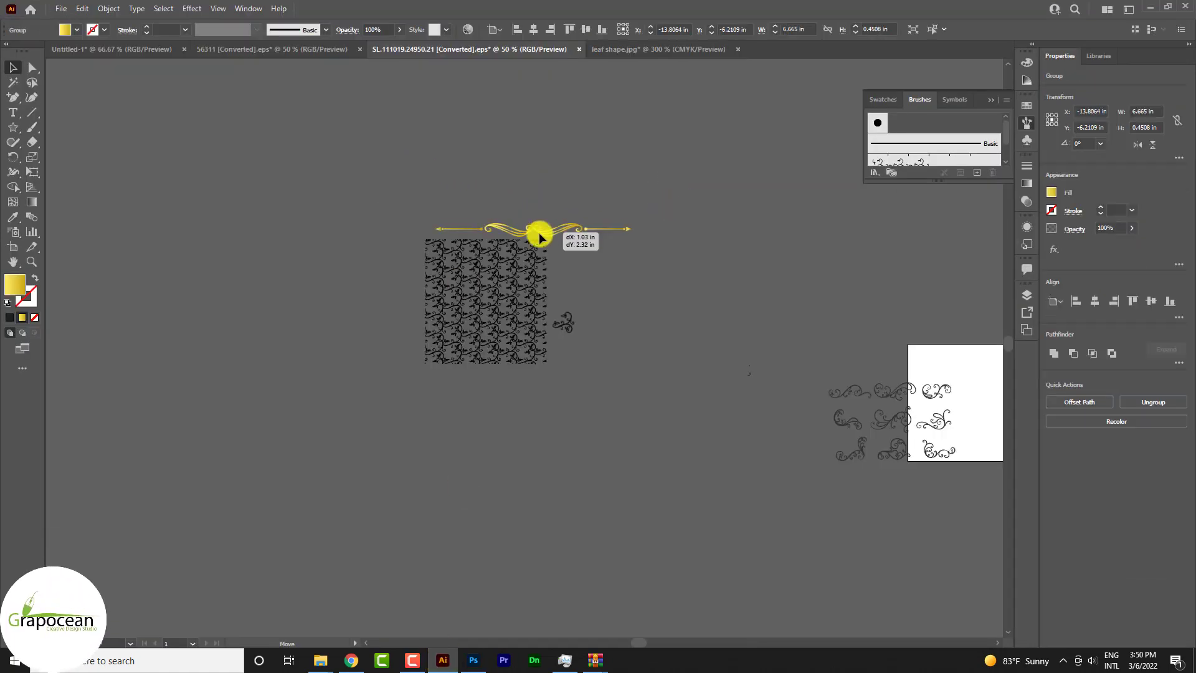
left_click_drag(539, 237, 548, 287)
left_click_drag(662, 295, 638, 290)
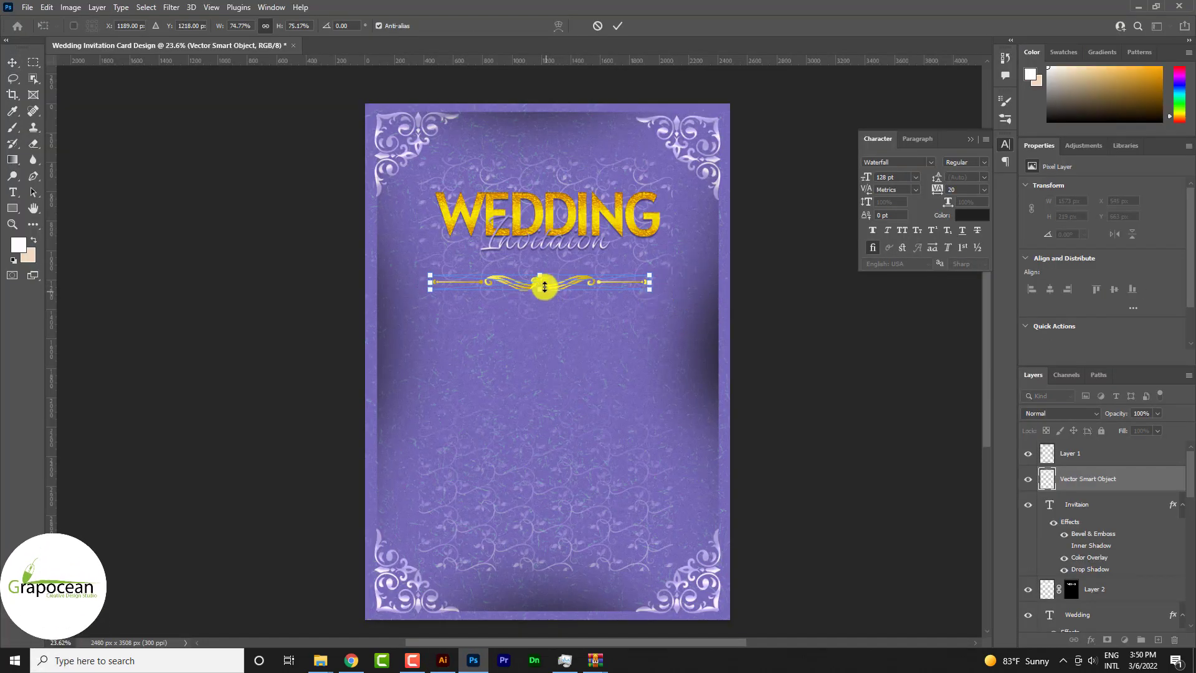
left_click_drag(553, 289, 557, 276)
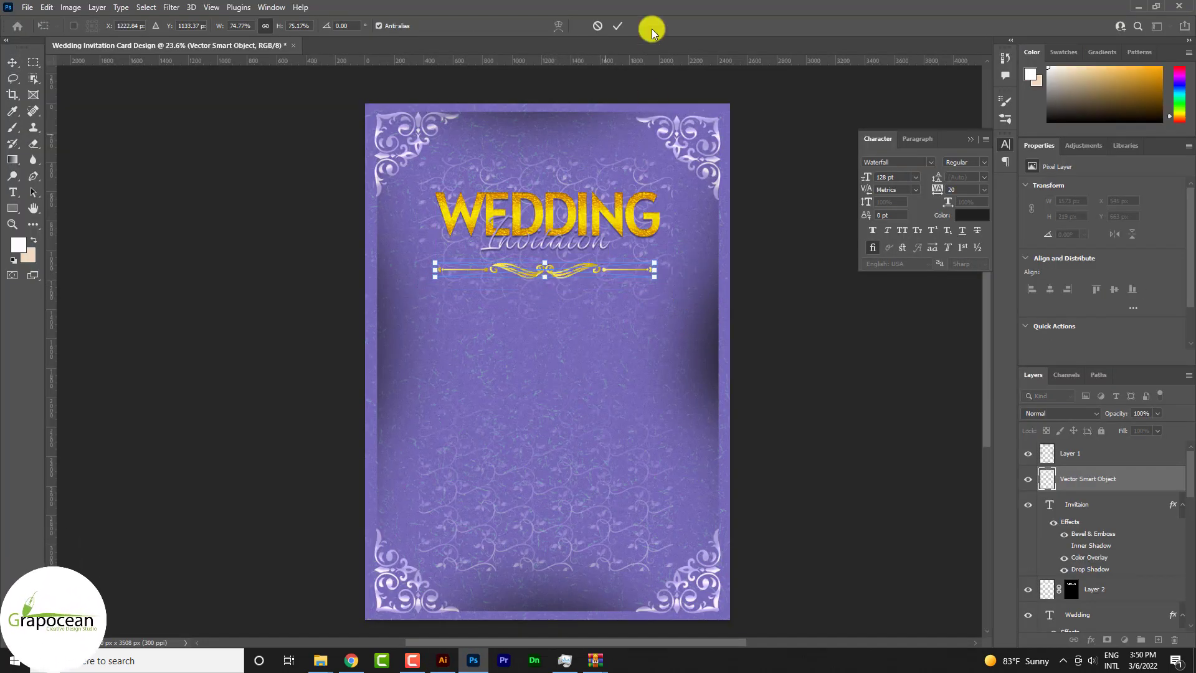
left_click(620, 29)
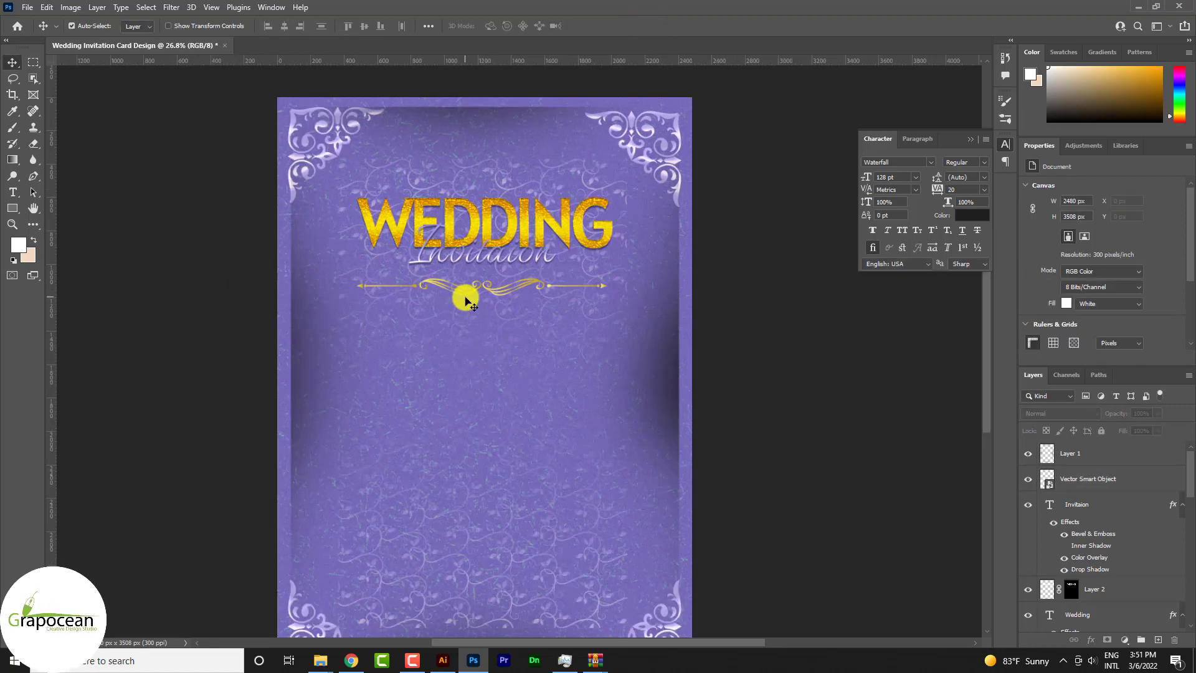
left_click(11, 194)
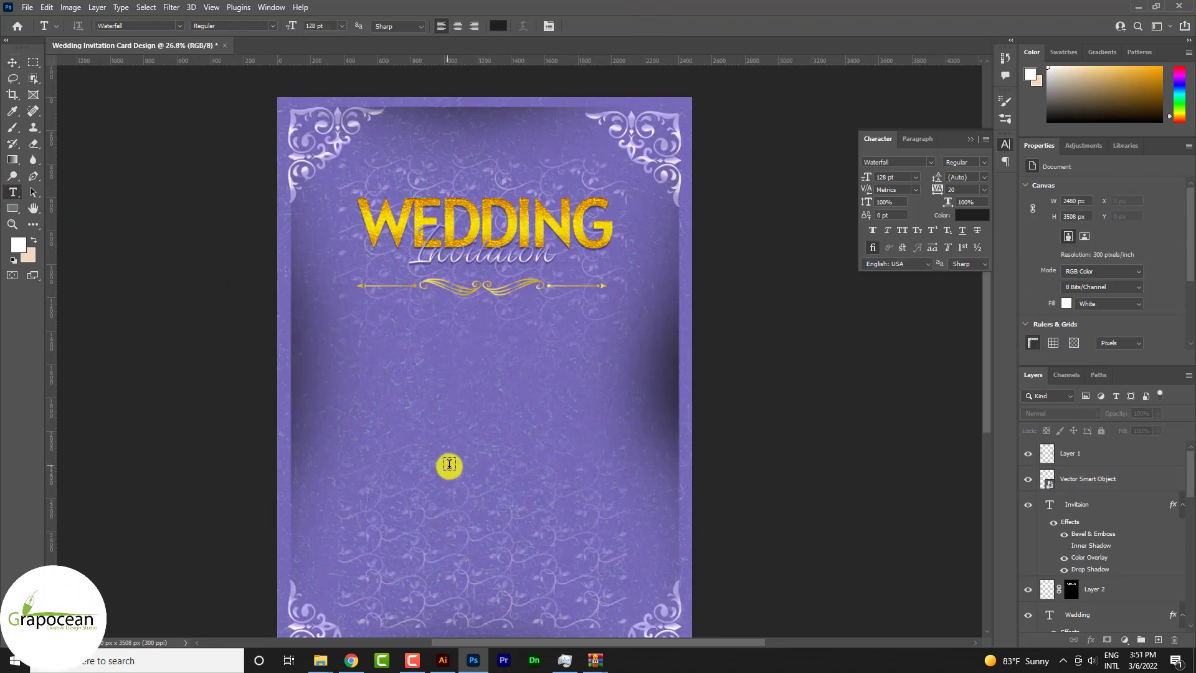
left_click(592, 476)
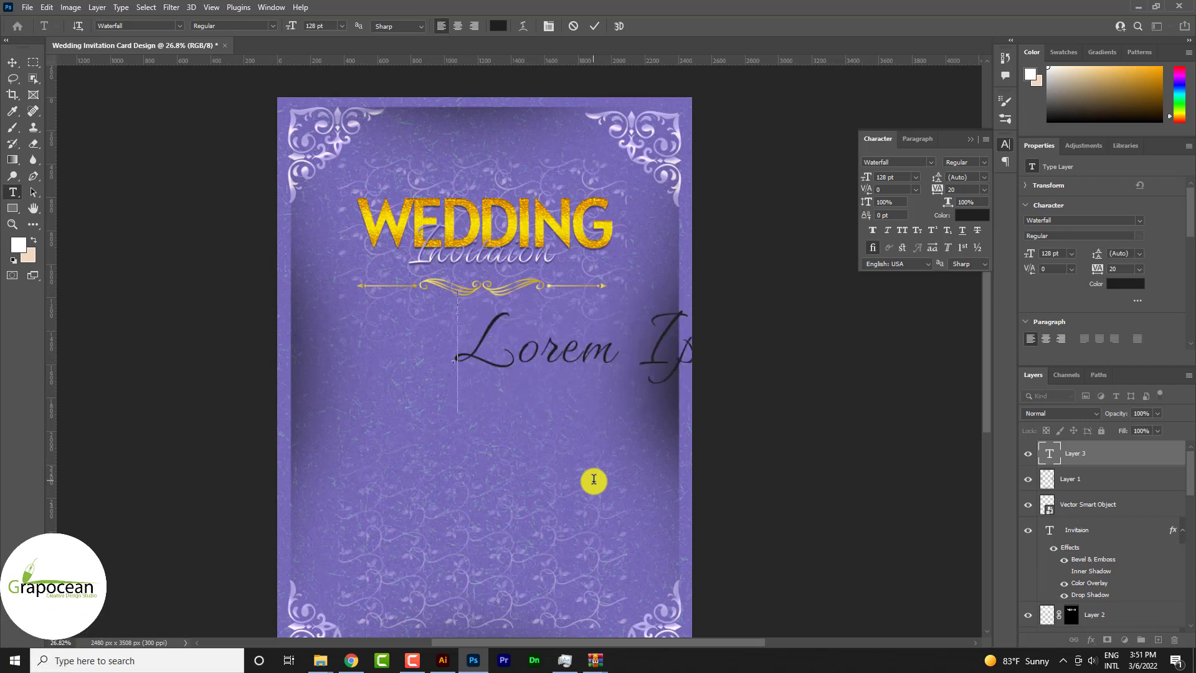
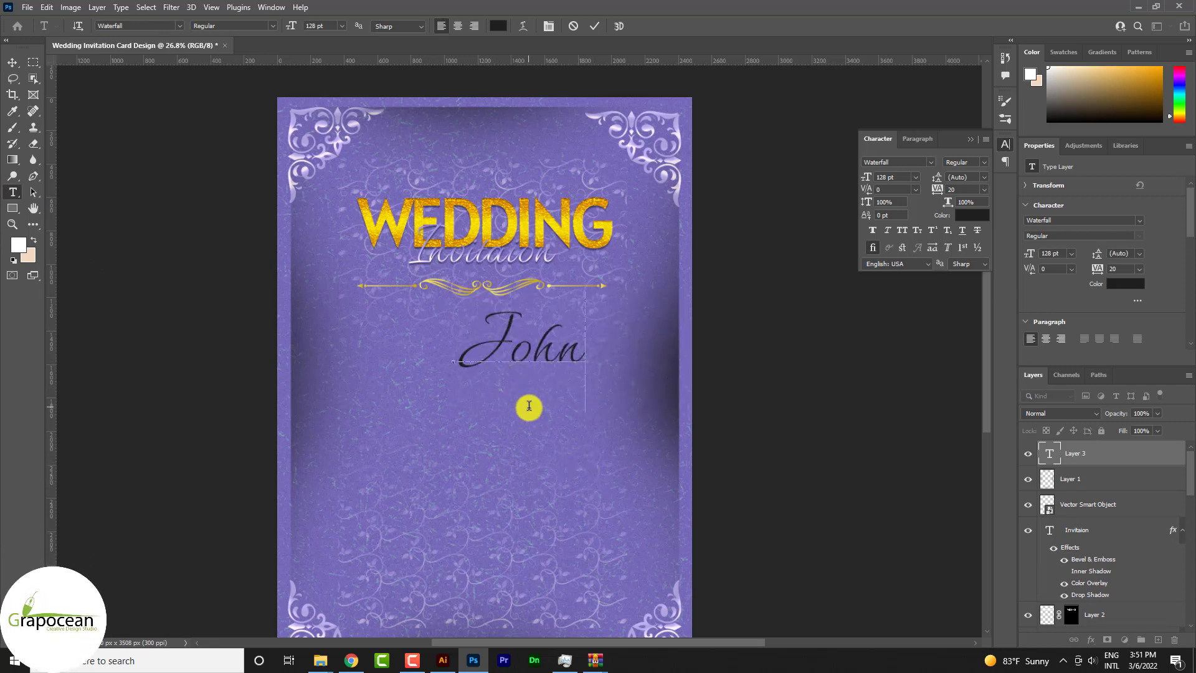
- Finish the John Smeth name, move it left under the ornament and scale it to about 66%
type(" Sme")
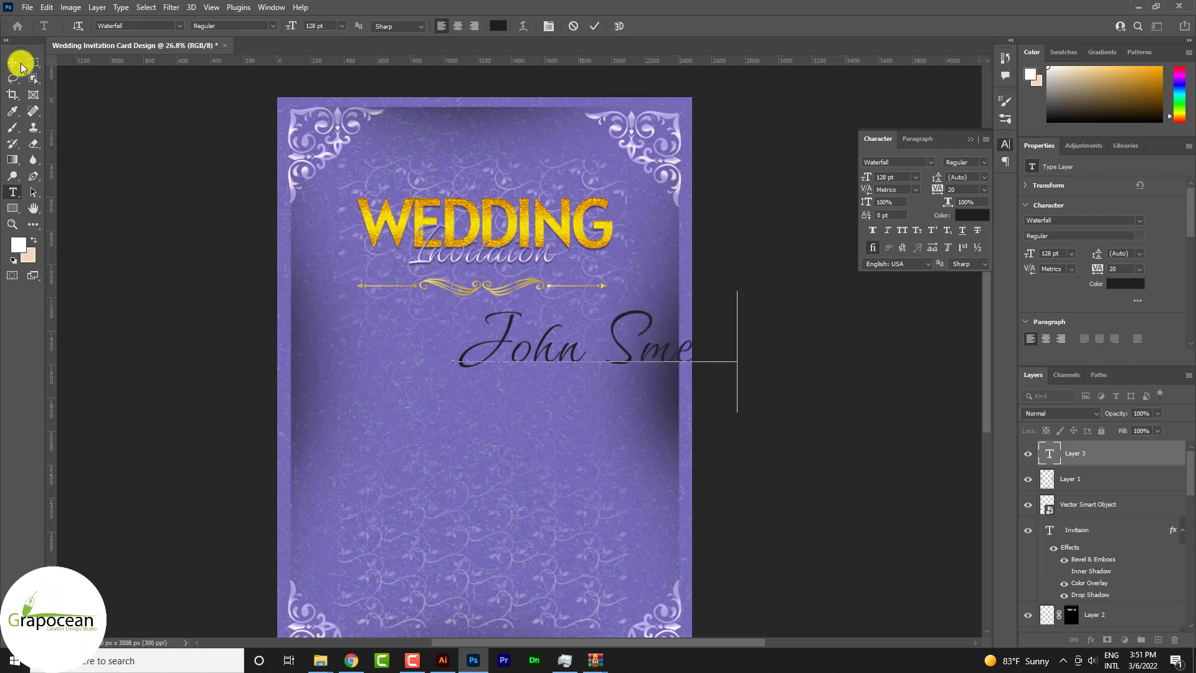
left_click(20, 63)
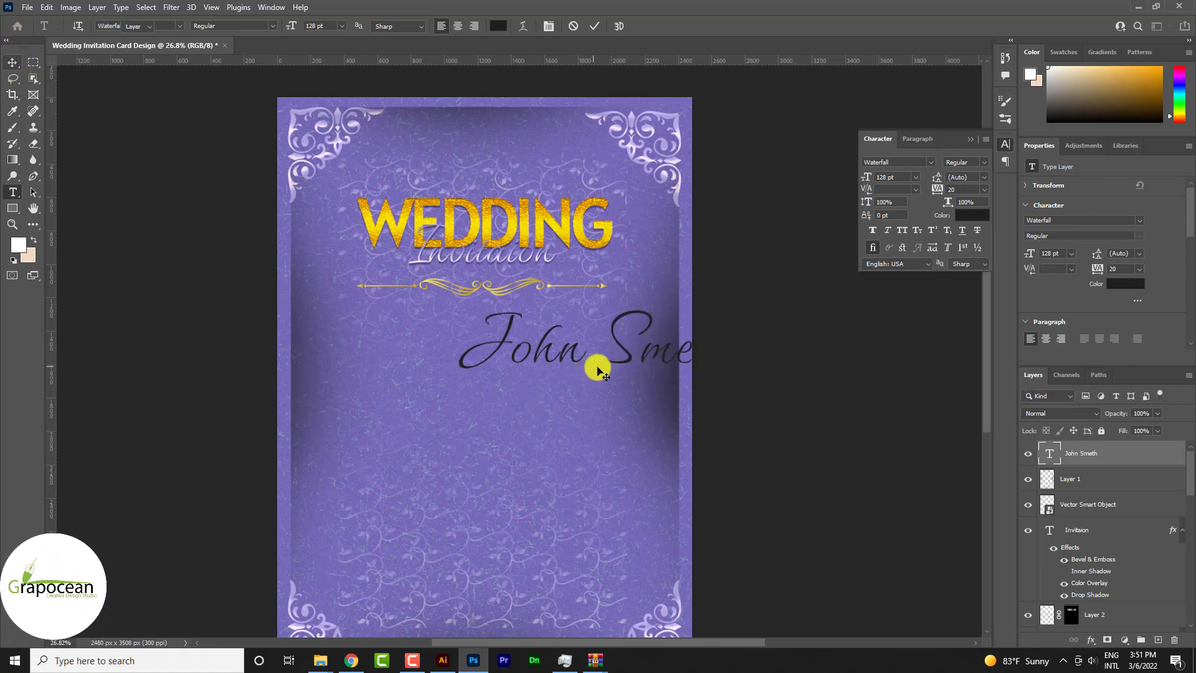
mouse_move(628, 353)
left_mouse_down()
mouse_move(520, 367)
mouse_move(511, 355)
left_mouse_up()
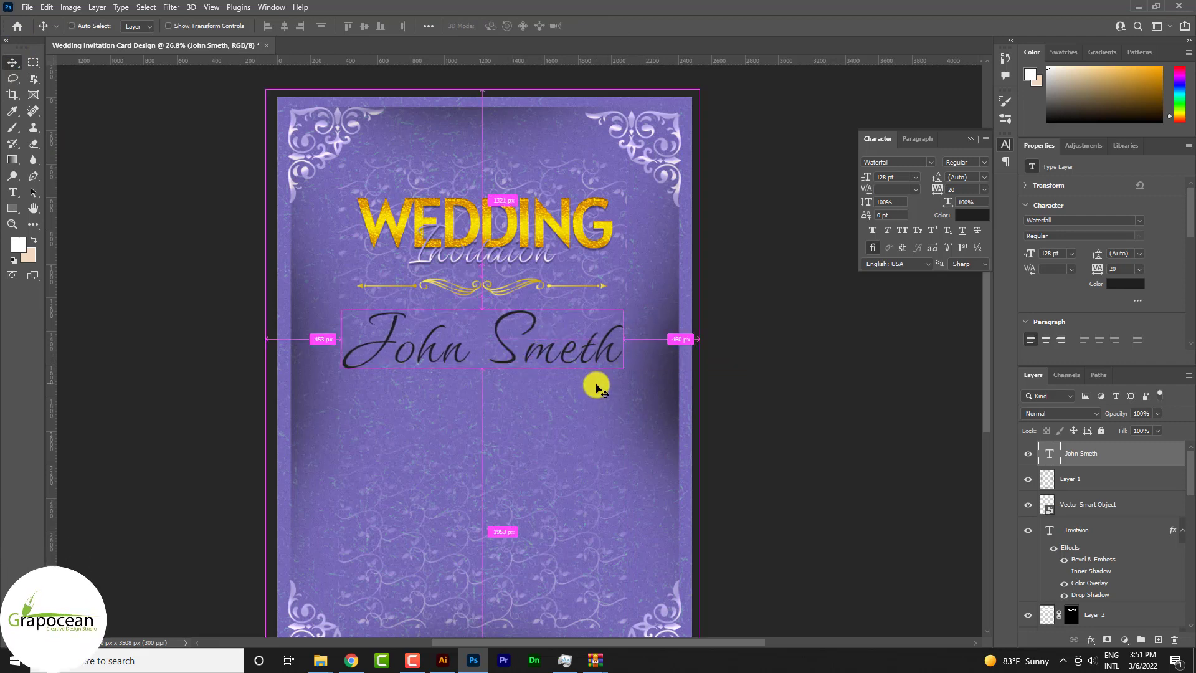
key("ctrl+t")
left_click_drag(624, 411, 561, 422)
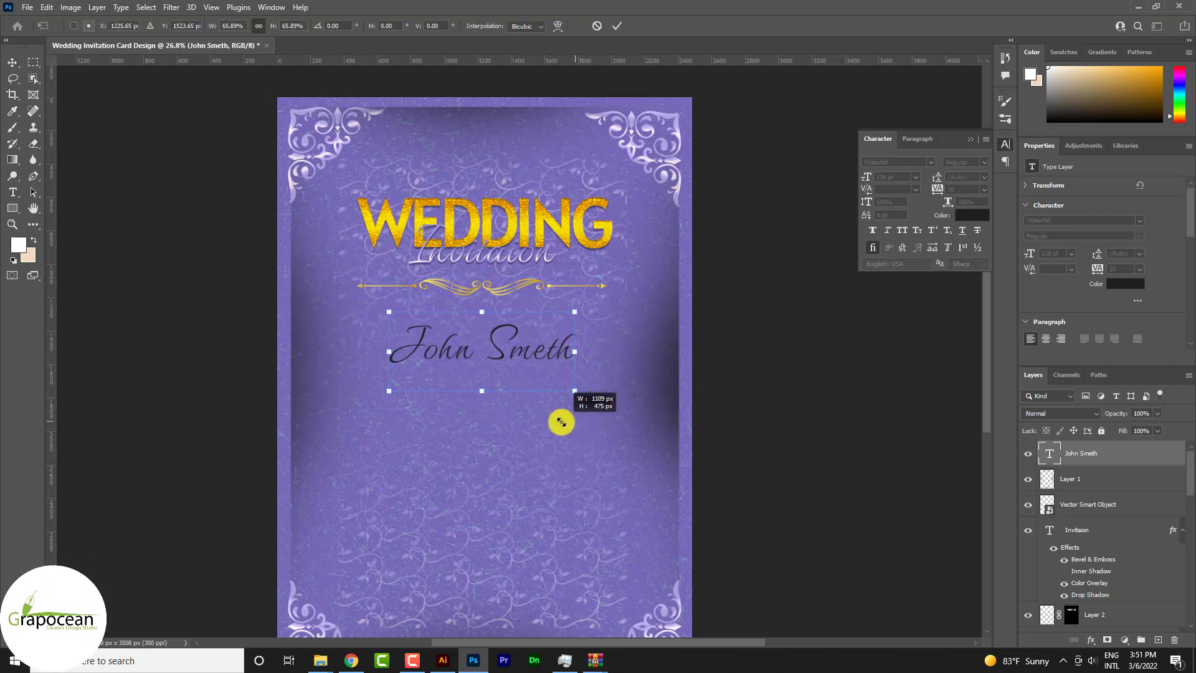
left_click(616, 26)
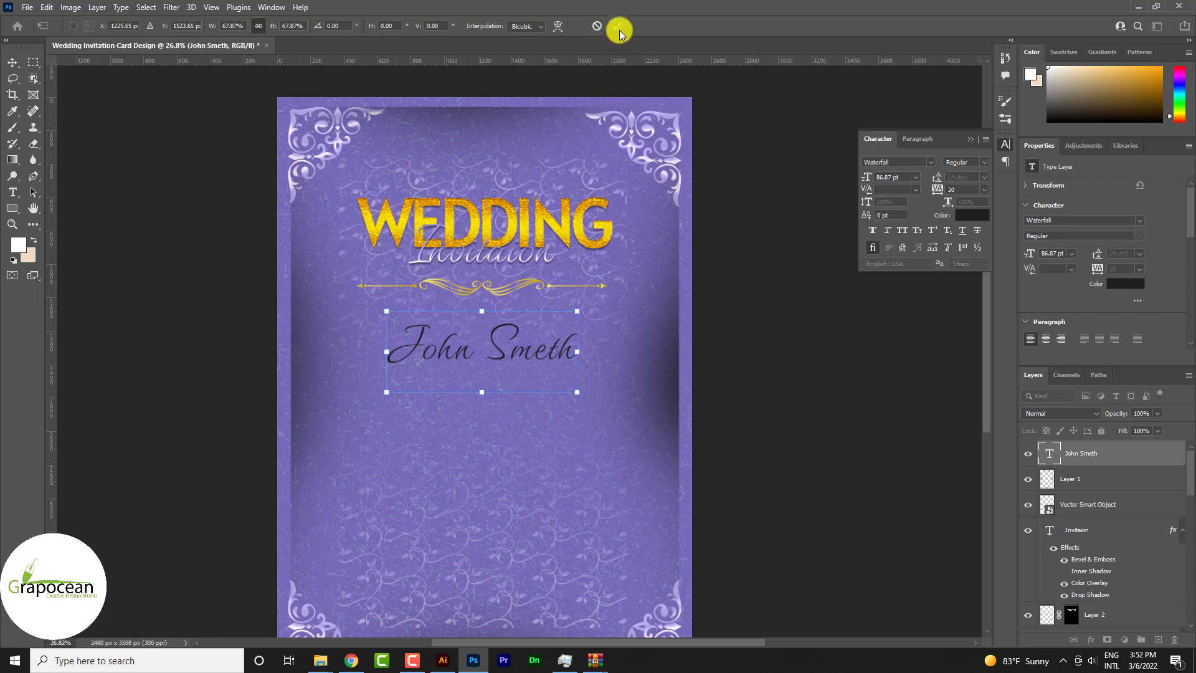
- Select all characters of the John Smeth text for editing
scroll(460, 406, "up", 3, "alt")
left_click(11, 198)
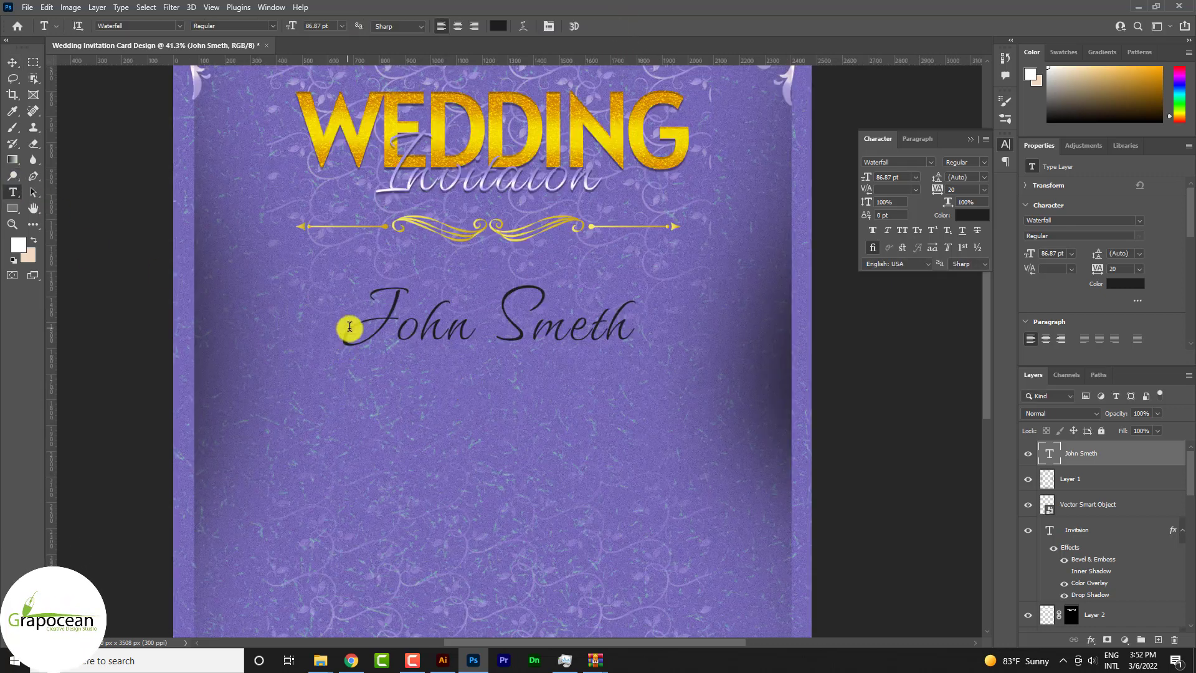
left_click_drag(349, 326, 681, 342)
- Recolour the John Smeth text pale lavender, lightened from the card's purple background
left_click(498, 25)
left_click(513, 127)
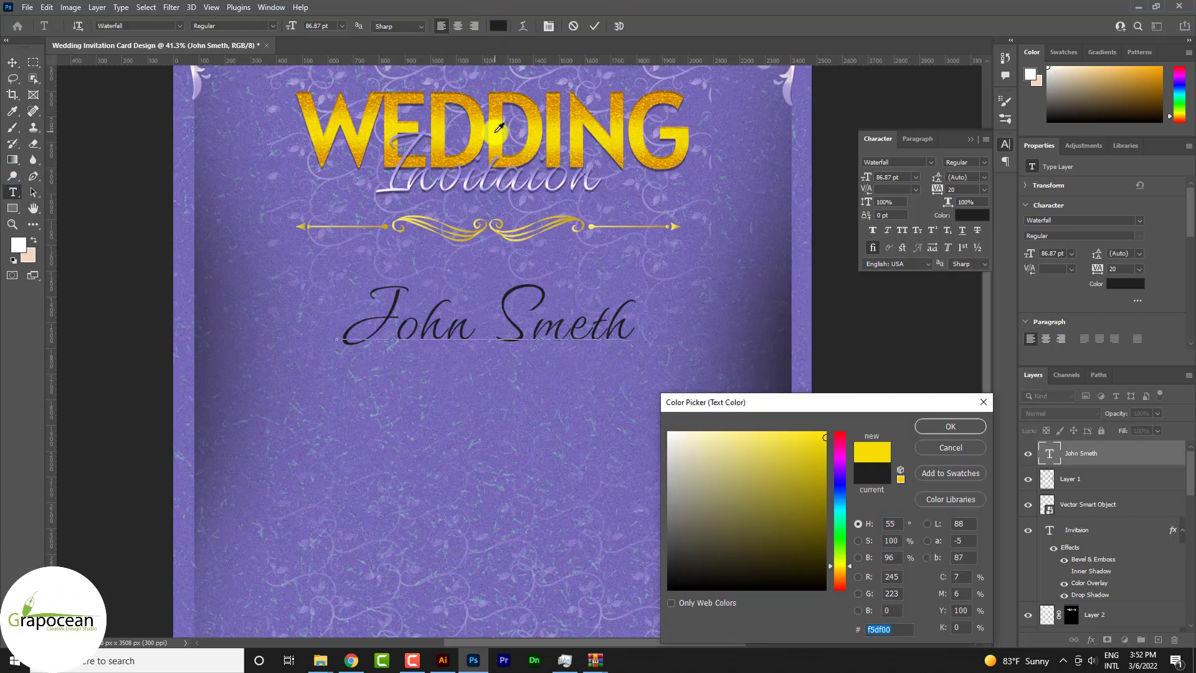
left_click(691, 373)
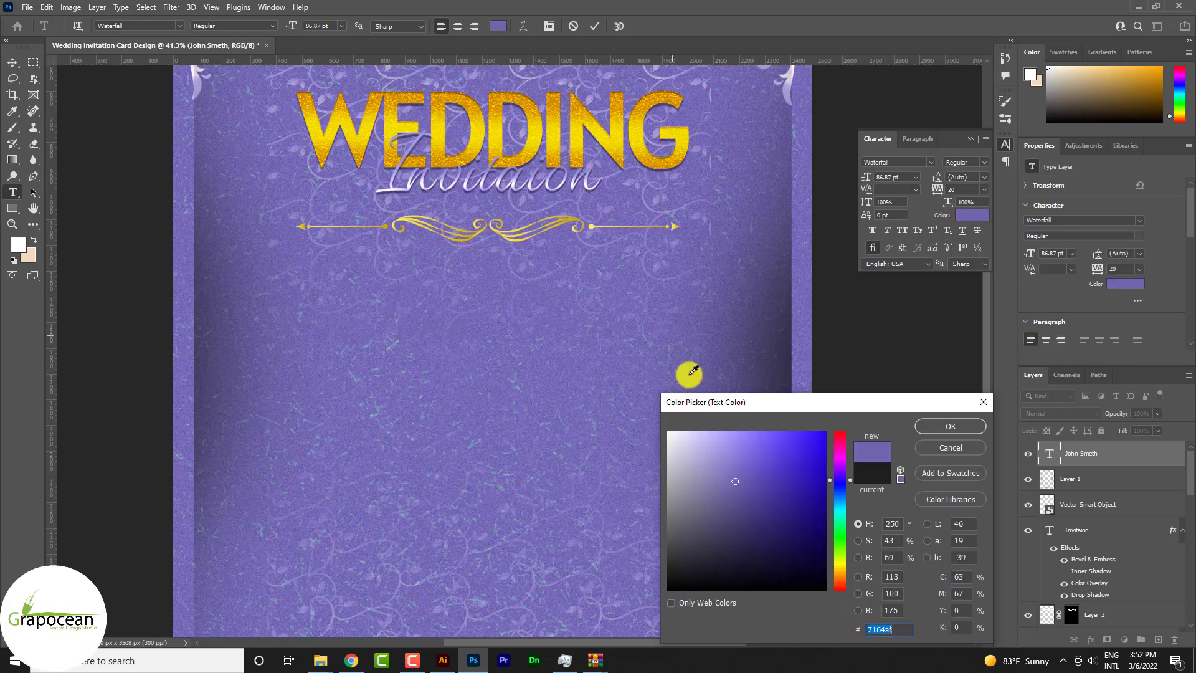
left_click_drag(709, 460, 692, 376)
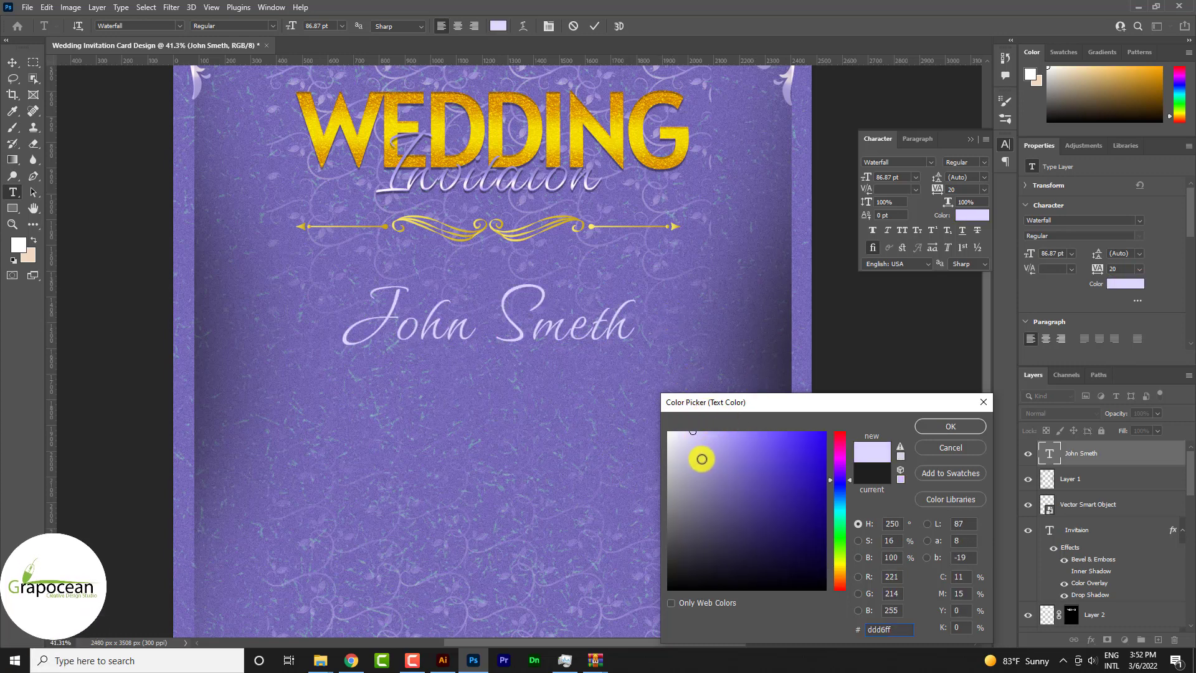
left_click(960, 427)
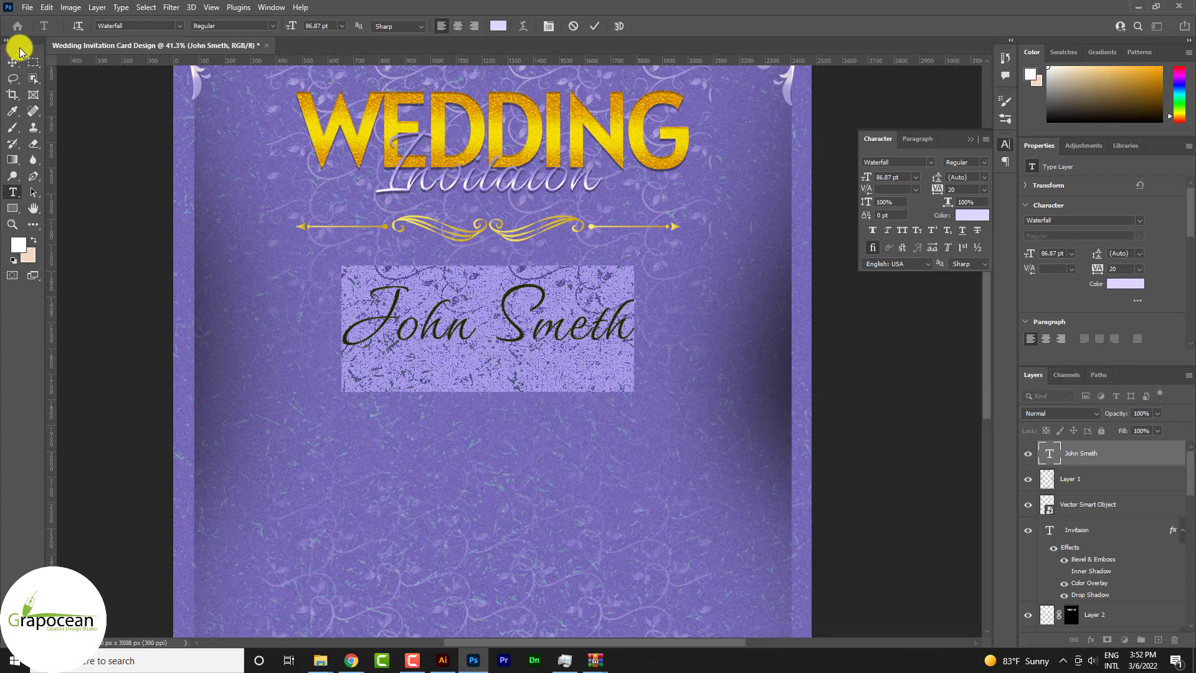
left_click(12, 62)
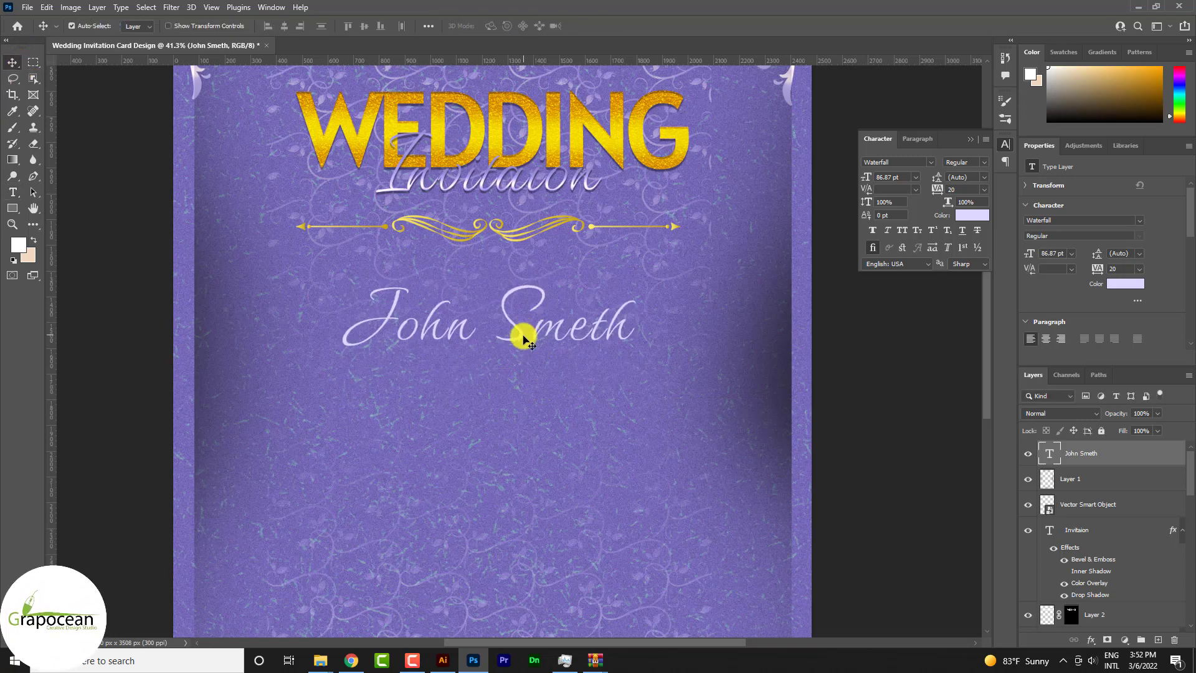
scroll(516, 326, "up", 3, "alt")
- Duplicate the name line below the original and retype it as 'And'
left_click_drag(515, 403, 516, 509)
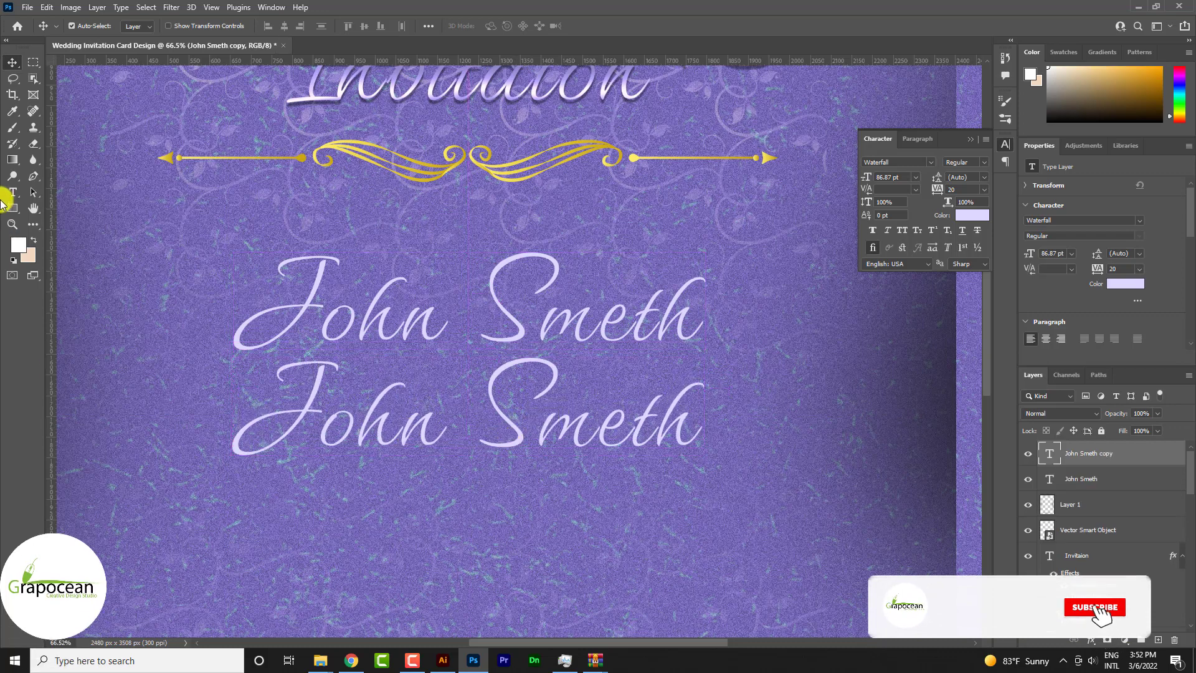
left_click(12, 192)
key("BackSpace")
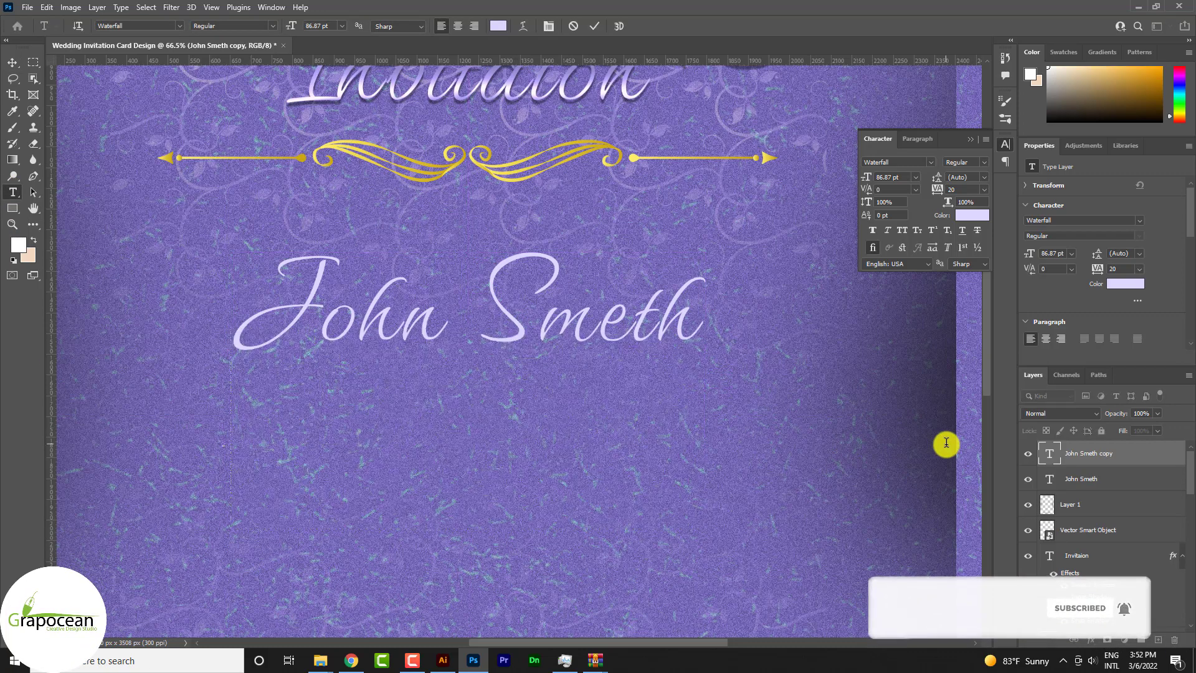
type("And")
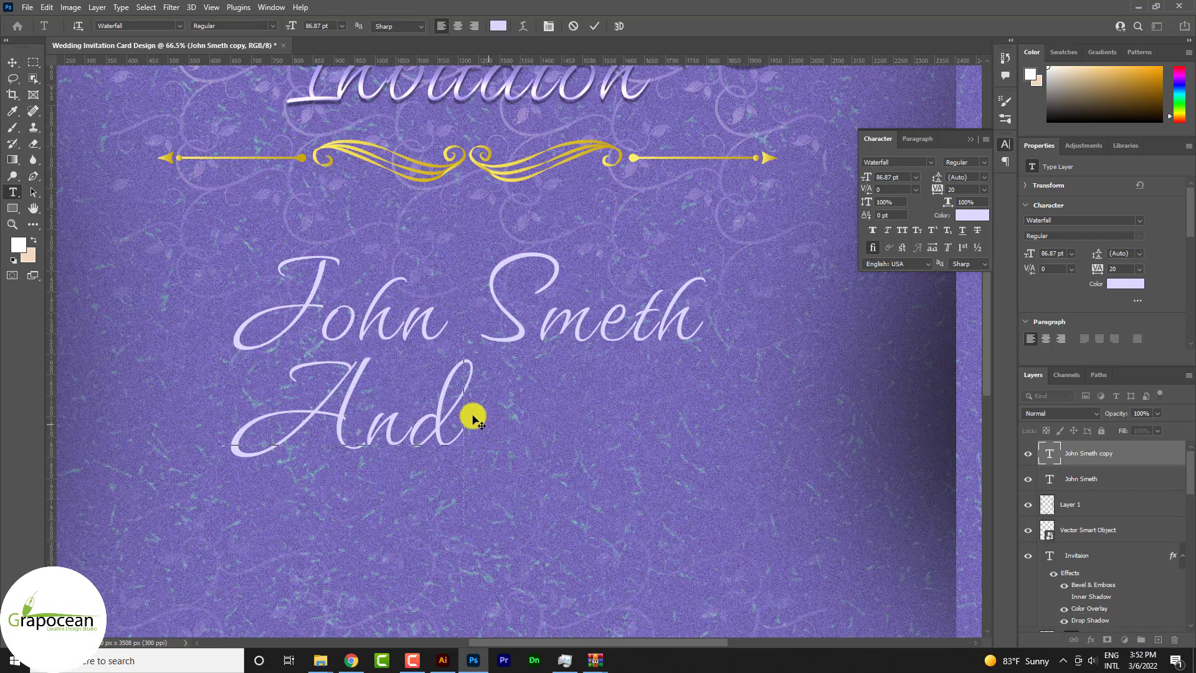
- Set 'And' in the Teko font and centre it beneath John Smeth
left_click_drag(473, 419, 193, 401)
left_click(178, 27)
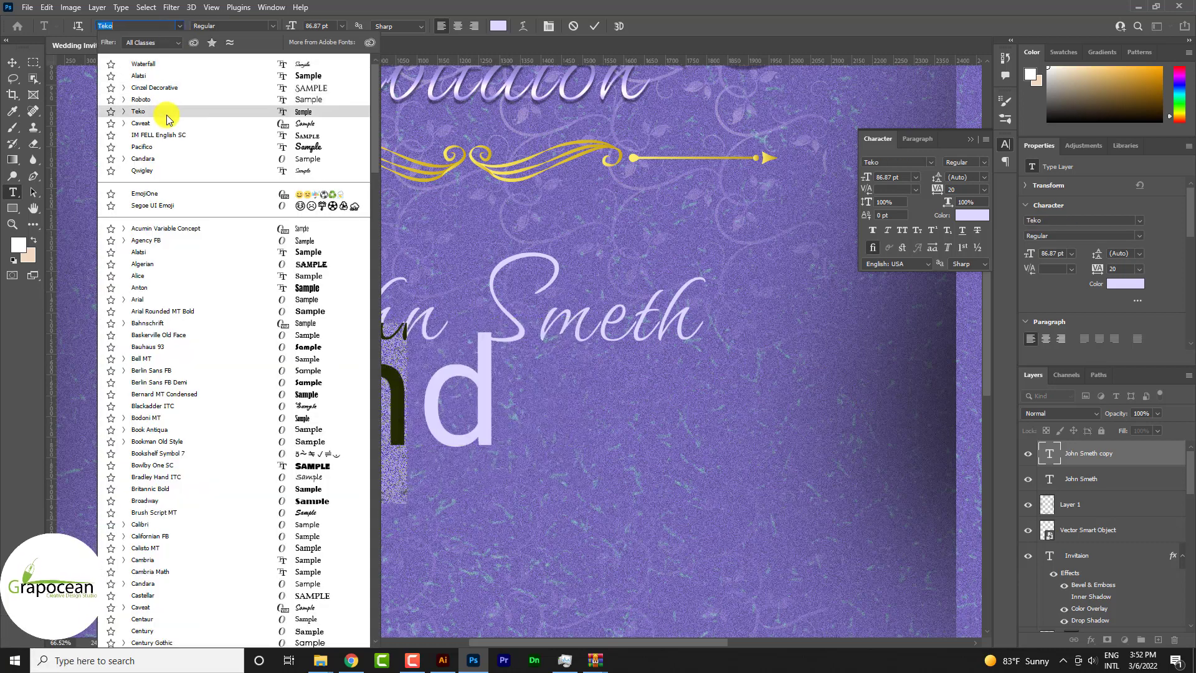
left_click(193, 113)
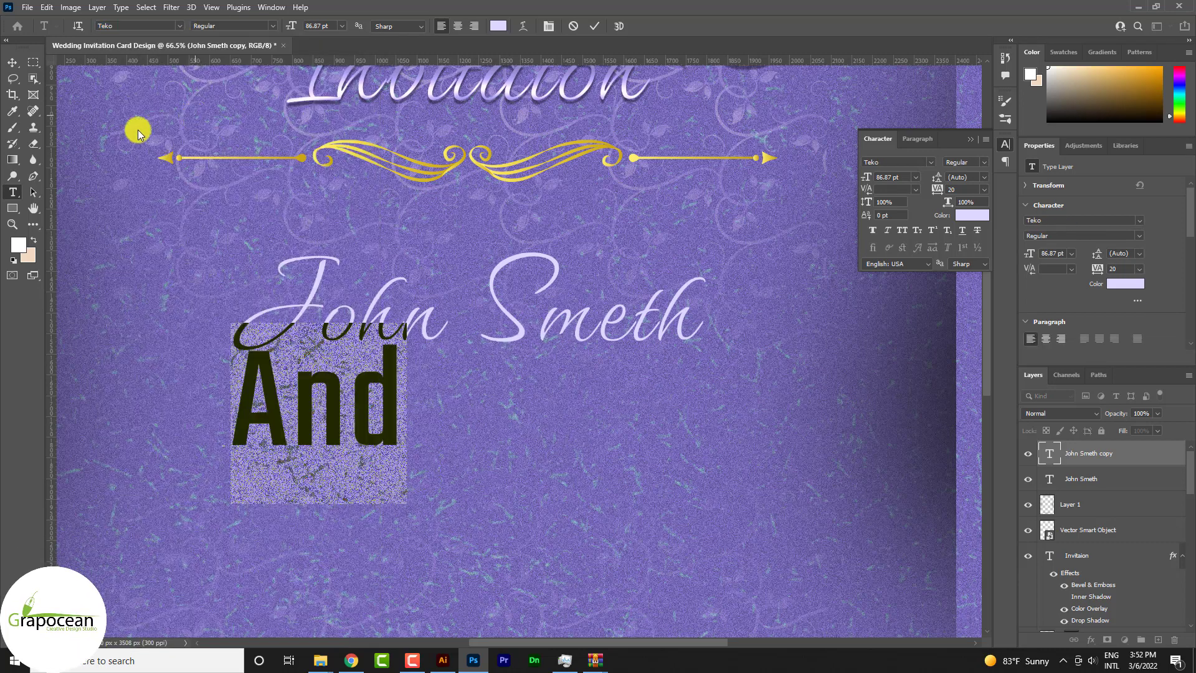
left_click(12, 63)
mouse_move(387, 400)
left_mouse_down()
mouse_move(680, 426)
mouse_move(550, 412)
left_mouse_up()
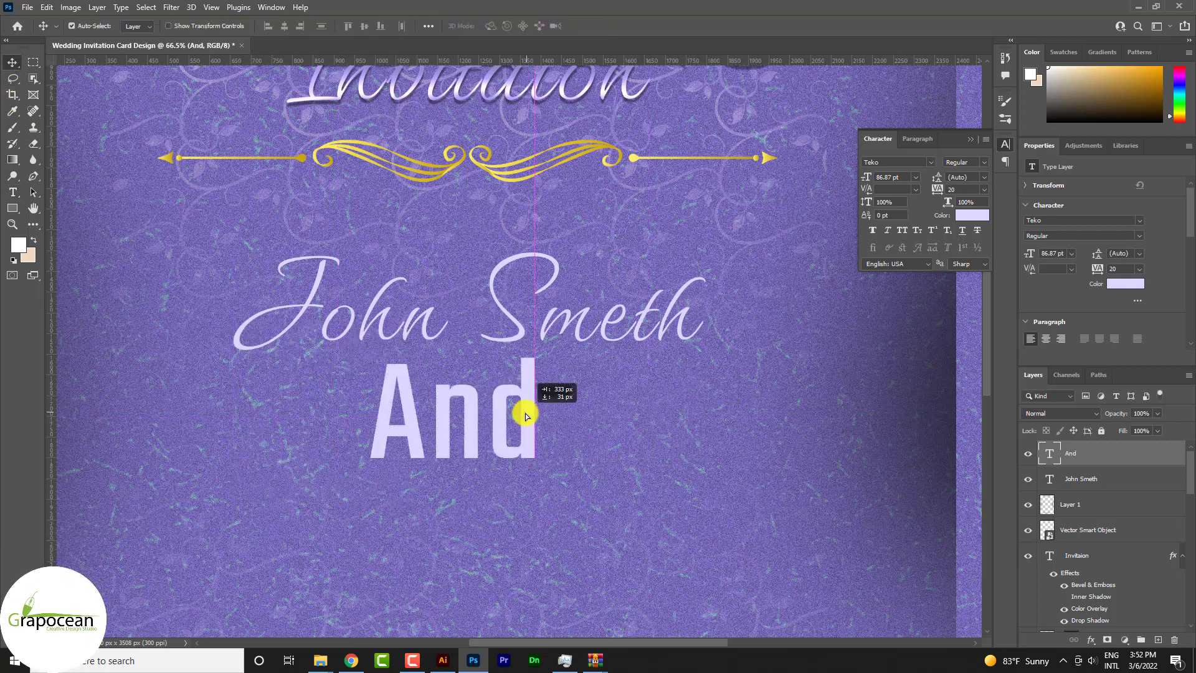
key("ctrl+0")
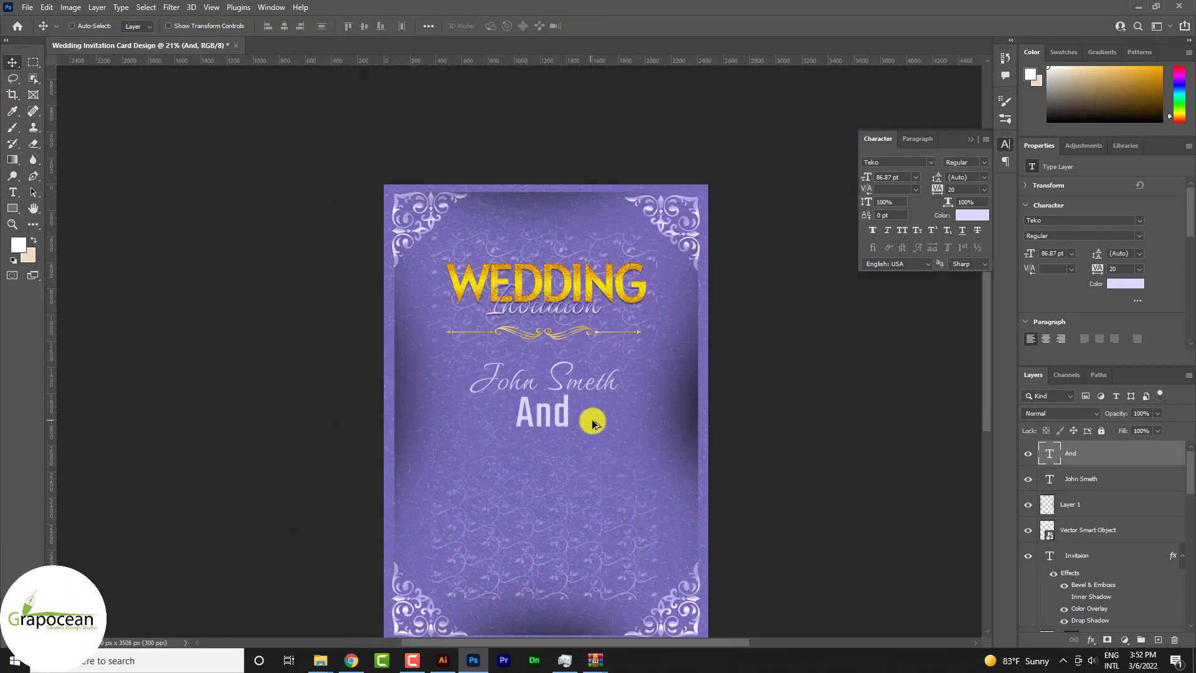
scroll(618, 379, "up", 3)
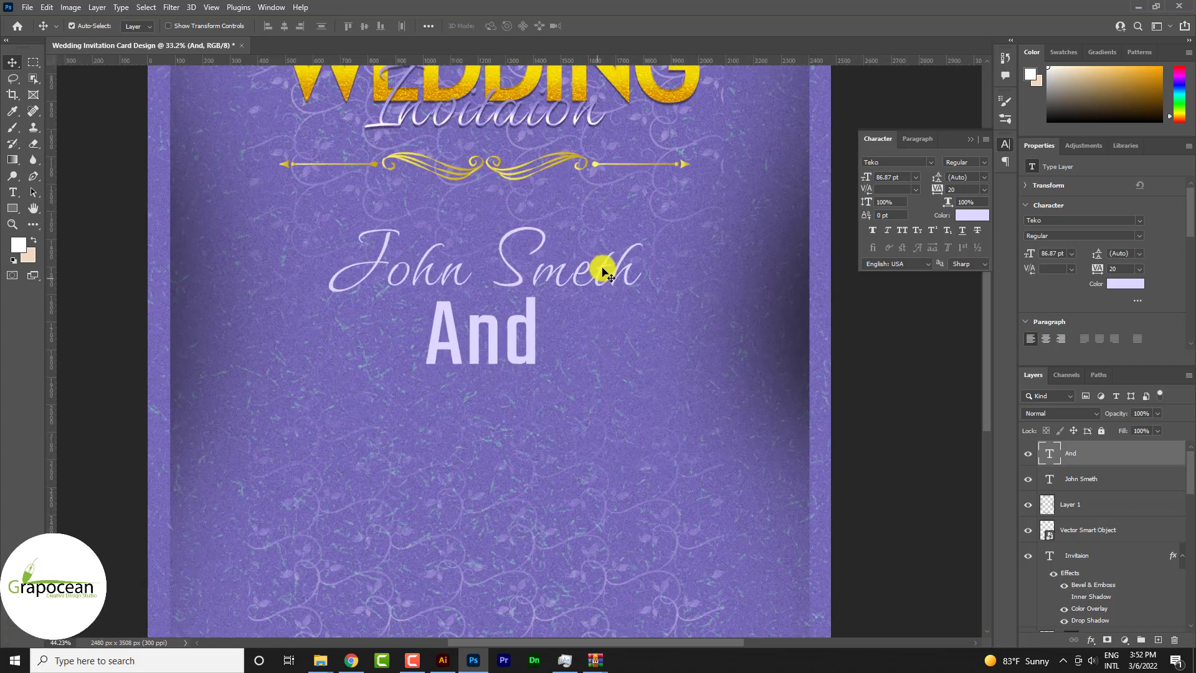
- Copy the John Smeth line below And and retype it as 'Dowson Alruas'
left_click_drag(597, 291, 592, 421)
left_click(13, 191)
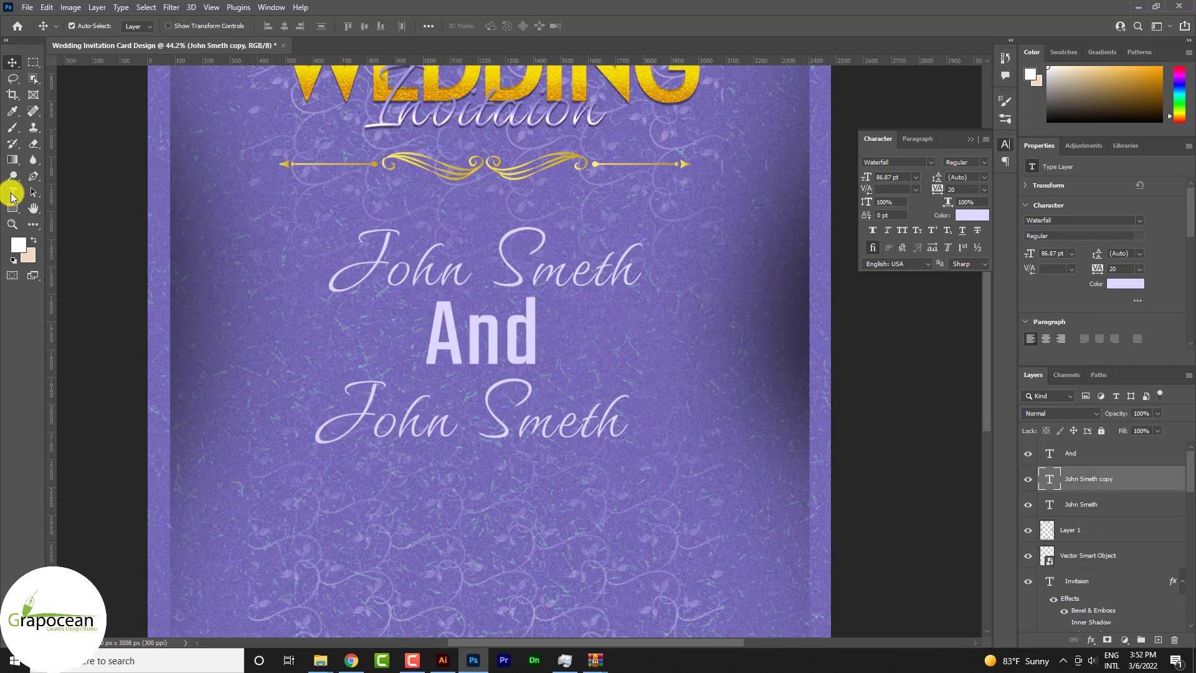
left_click(339, 419)
key("ctrl+a")
key("BackSpace")
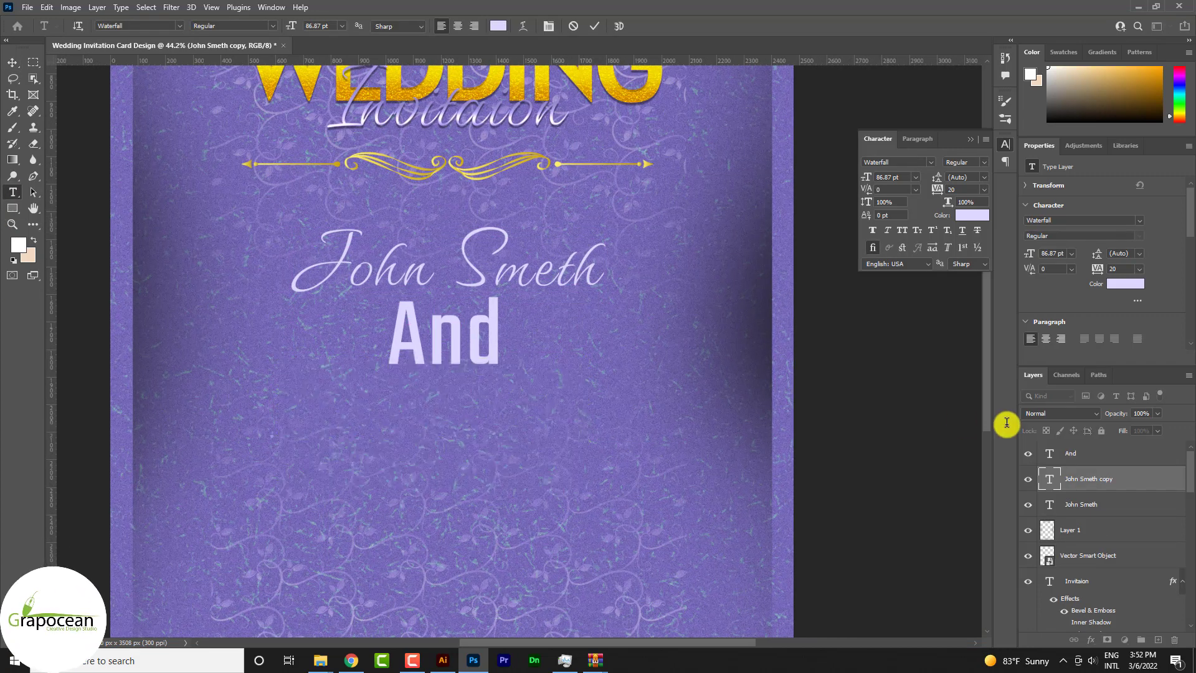
type("owson S")
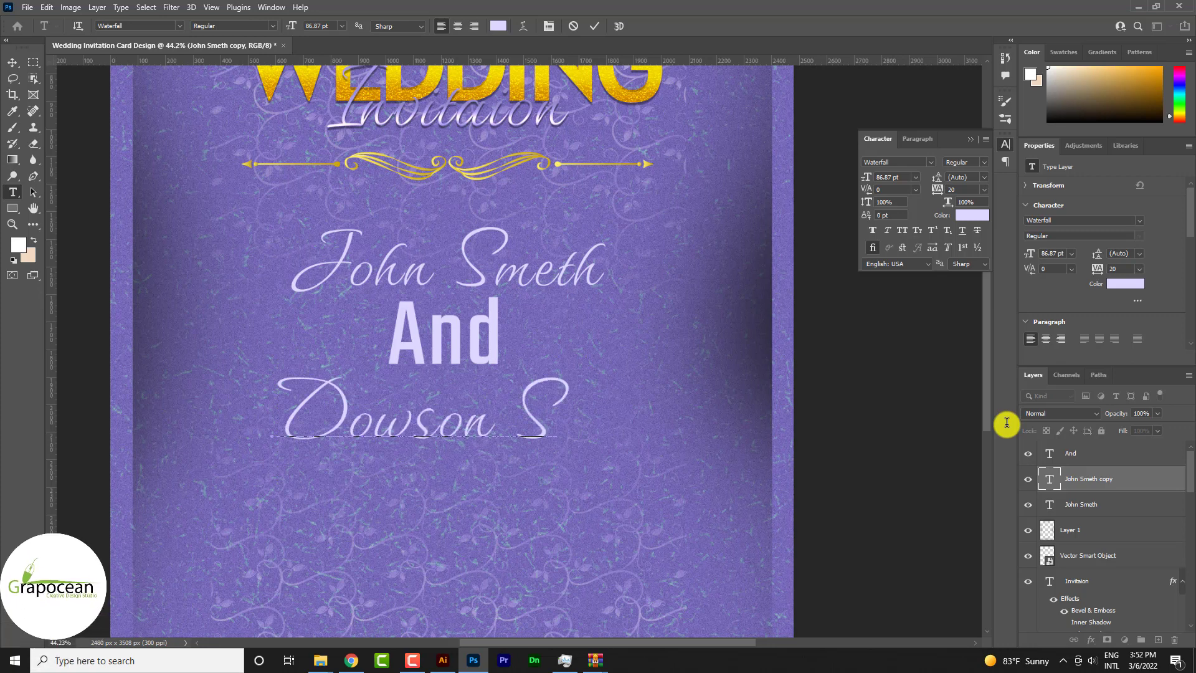
key("BackSpace")
type("MO")
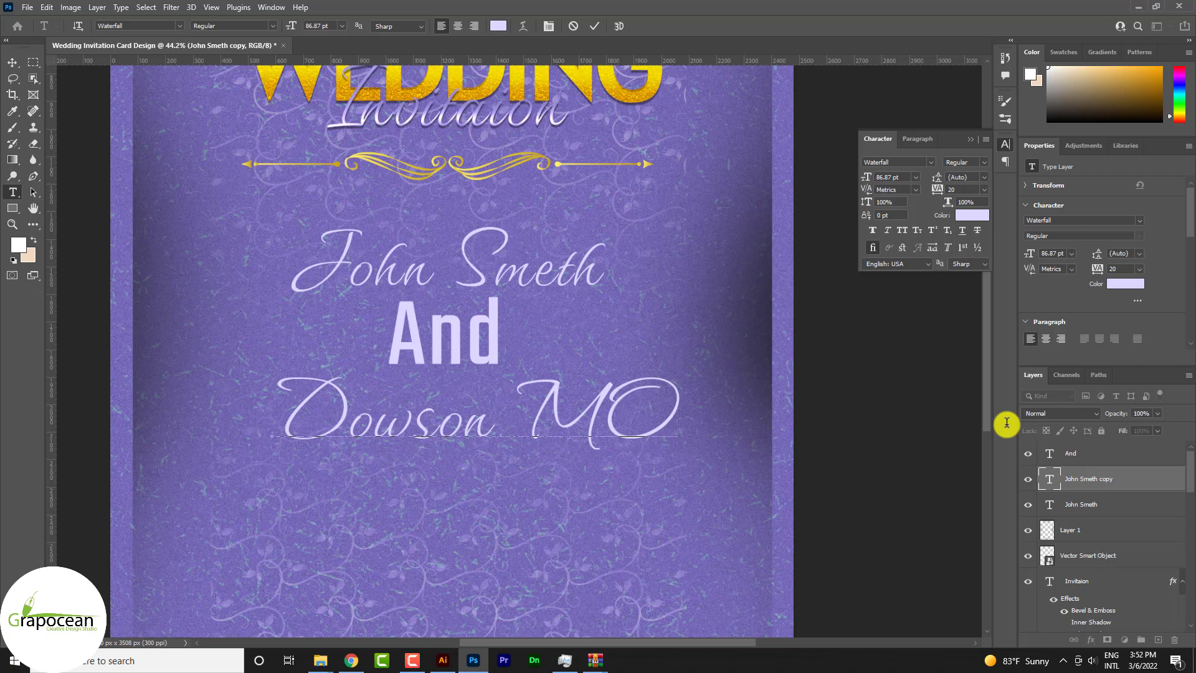
key("BackSpace")
key("BackSpace")
type("A")
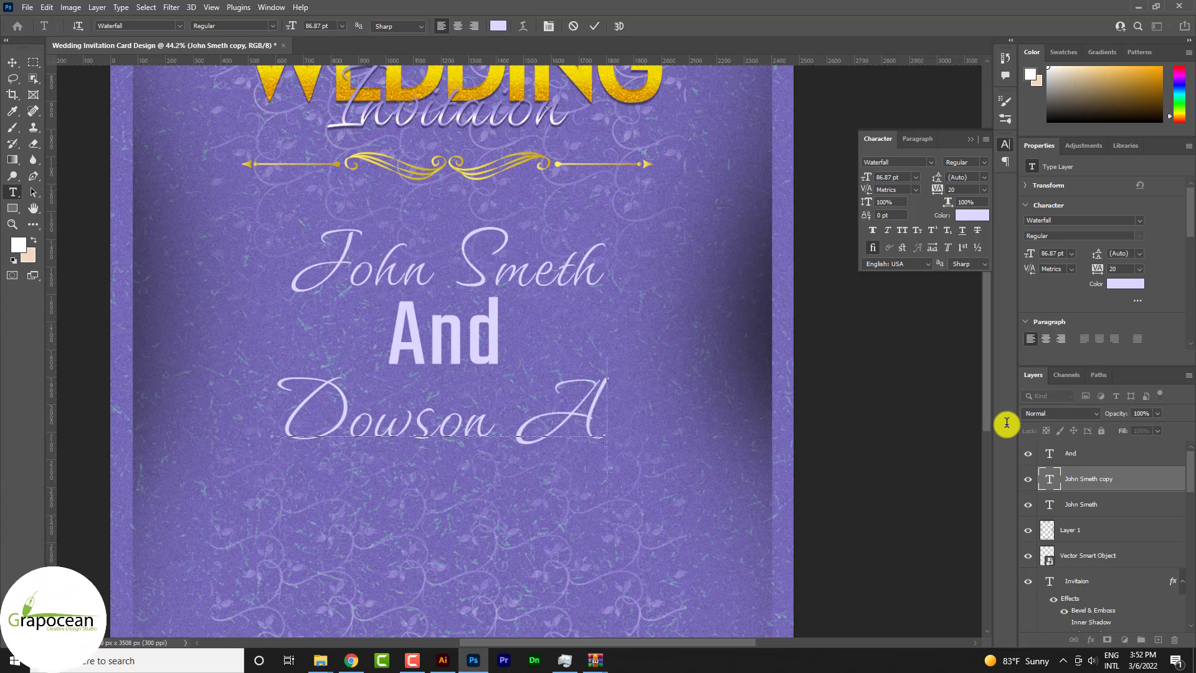
type("l")
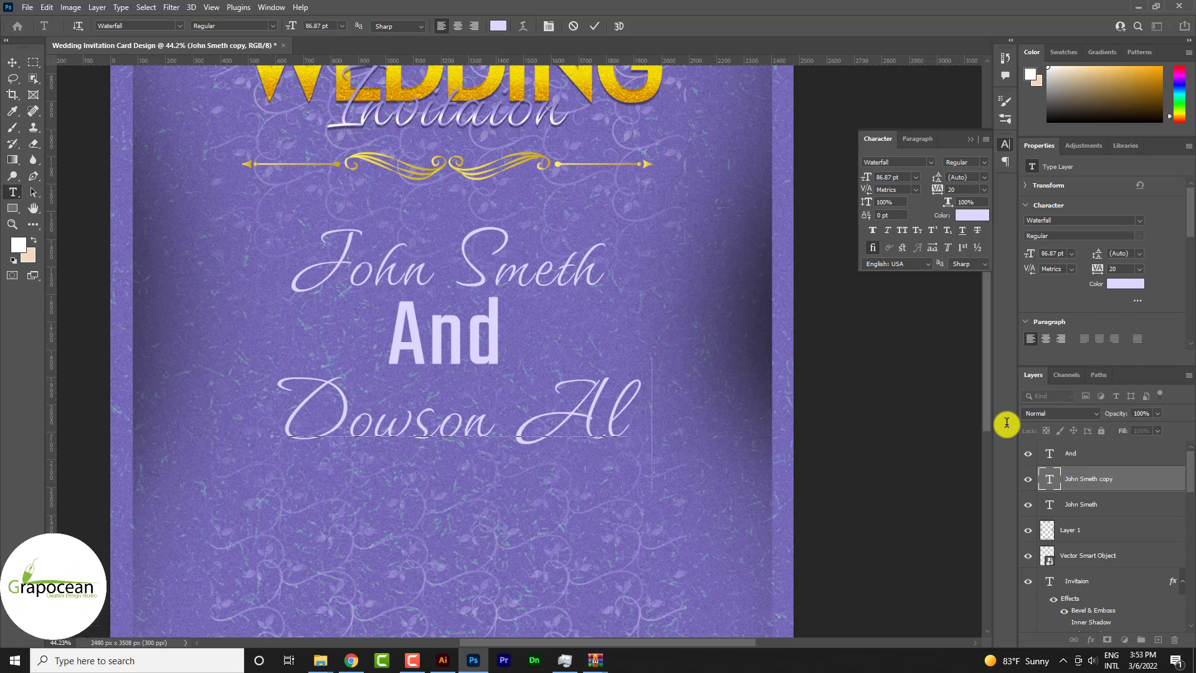
type("ruas")
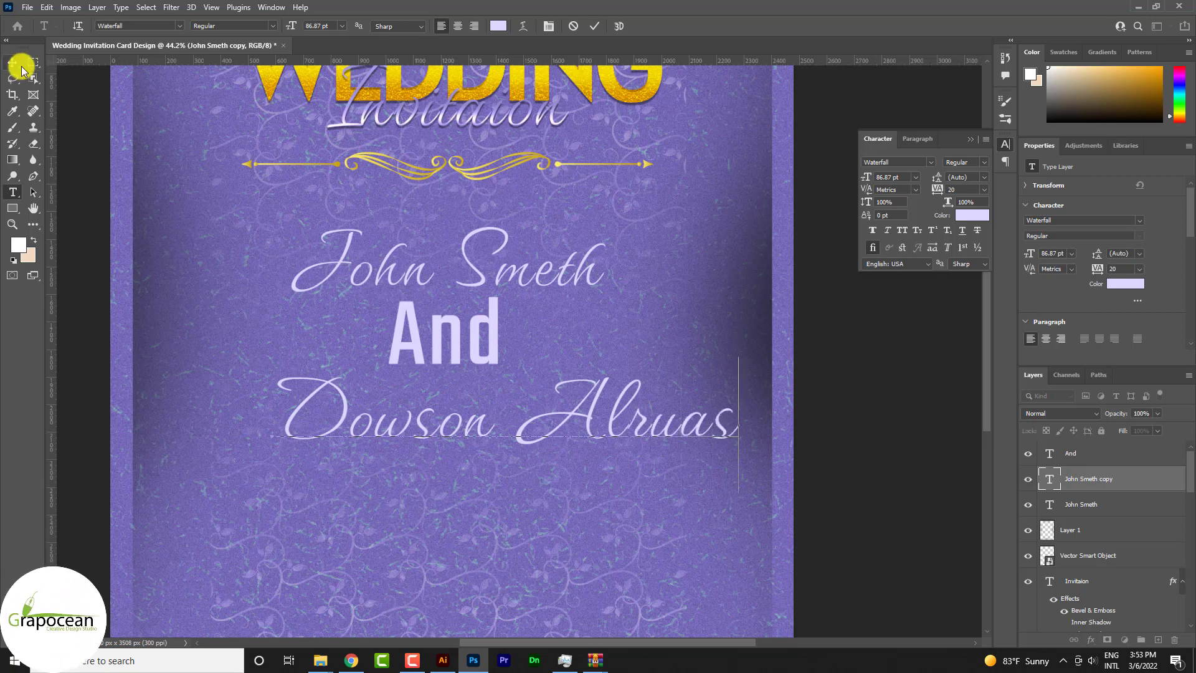
left_click(21, 66)
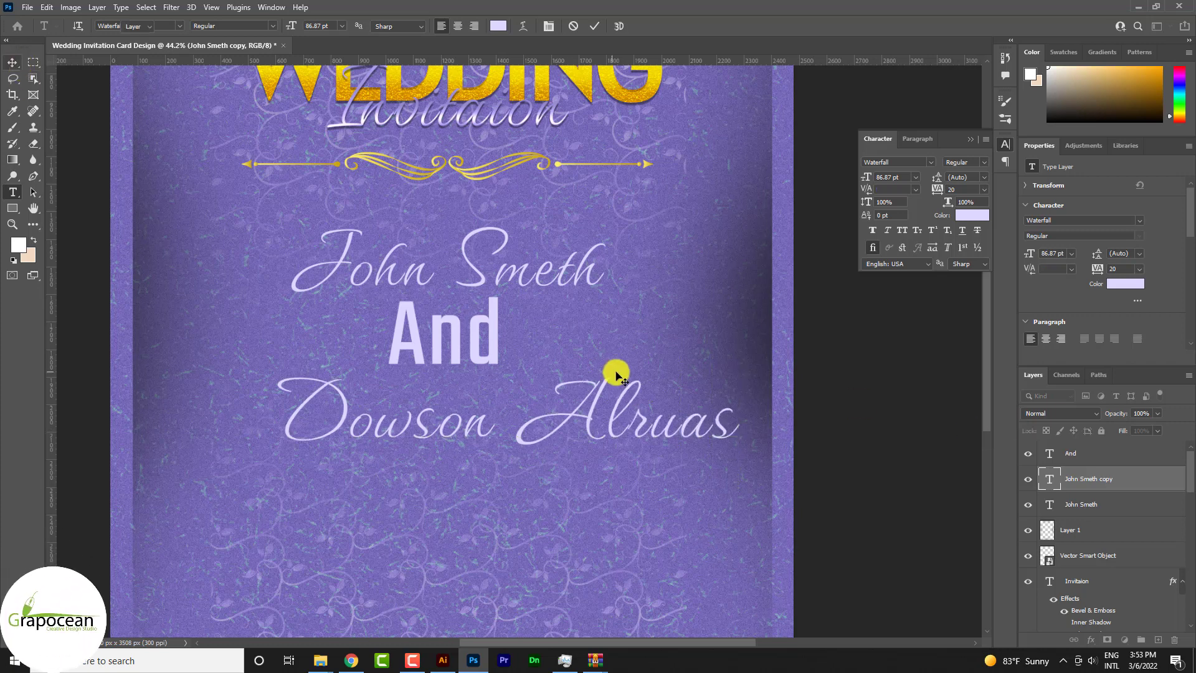
- Swap the names so Dowson Alruas sits on top and John Smeth below And
key("ctrl+0")
scroll(595, 422, "up", 2)
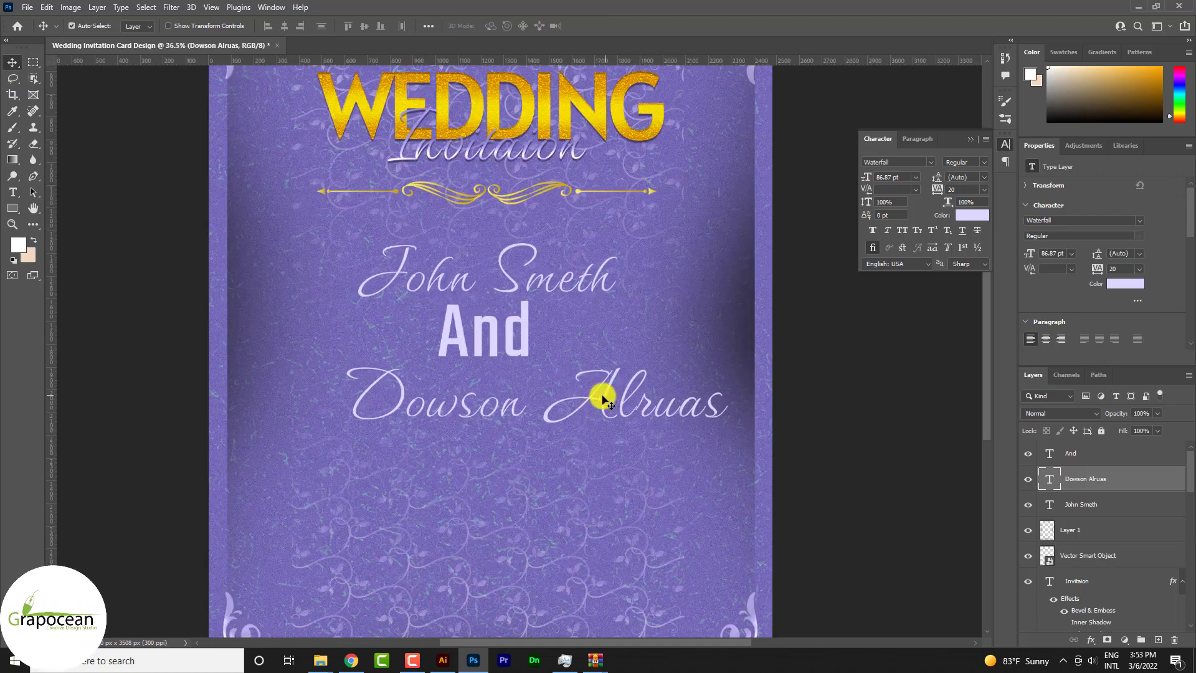
left_click_drag(600, 395, 557, 397)
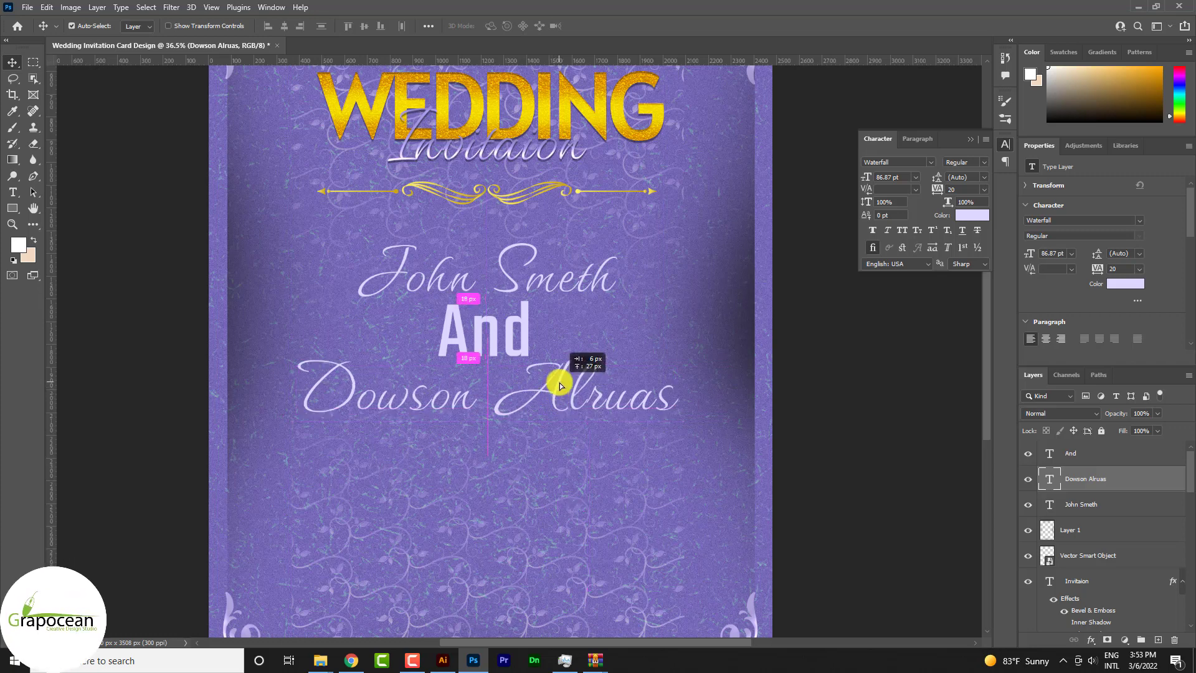
left_click_drag(556, 397, 560, 389)
mouse_move(551, 285)
left_mouse_down()
mouse_move(536, 420)
mouse_move(565, 392)
mouse_move(566, 270)
mouse_move(531, 255)
left_mouse_up()
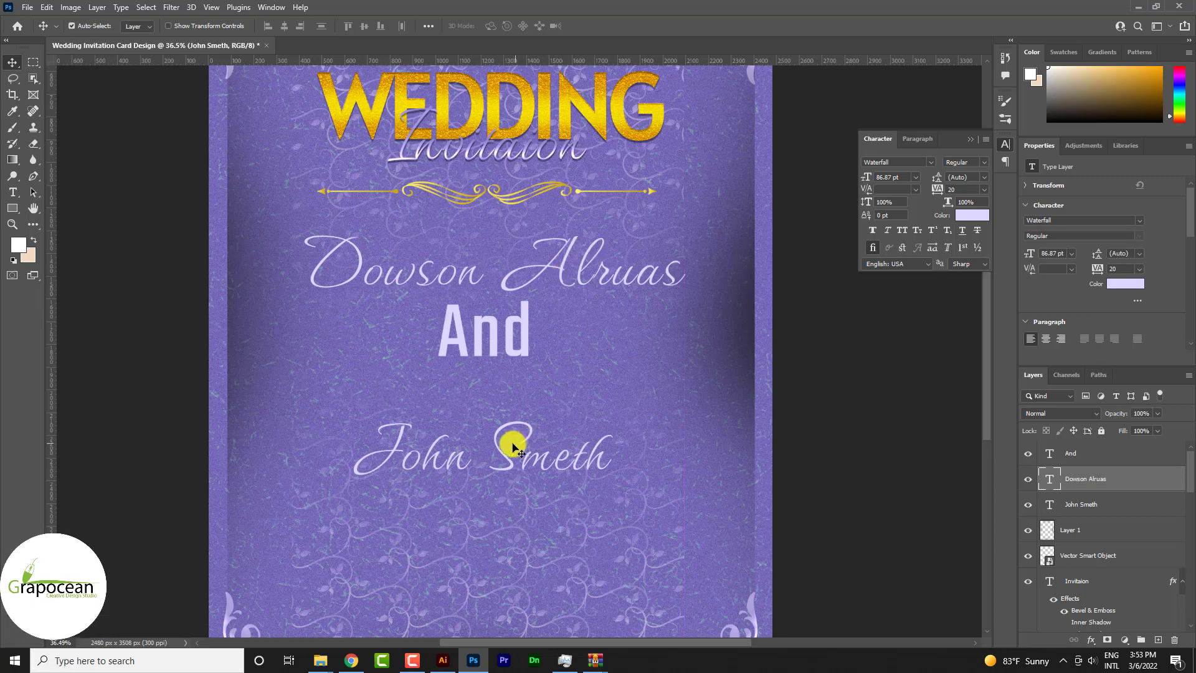
left_click_drag(502, 454, 507, 401)
- Select the WEDDING title text and change its text colour to a darker yellow
scroll(507, 401, "up", 3)
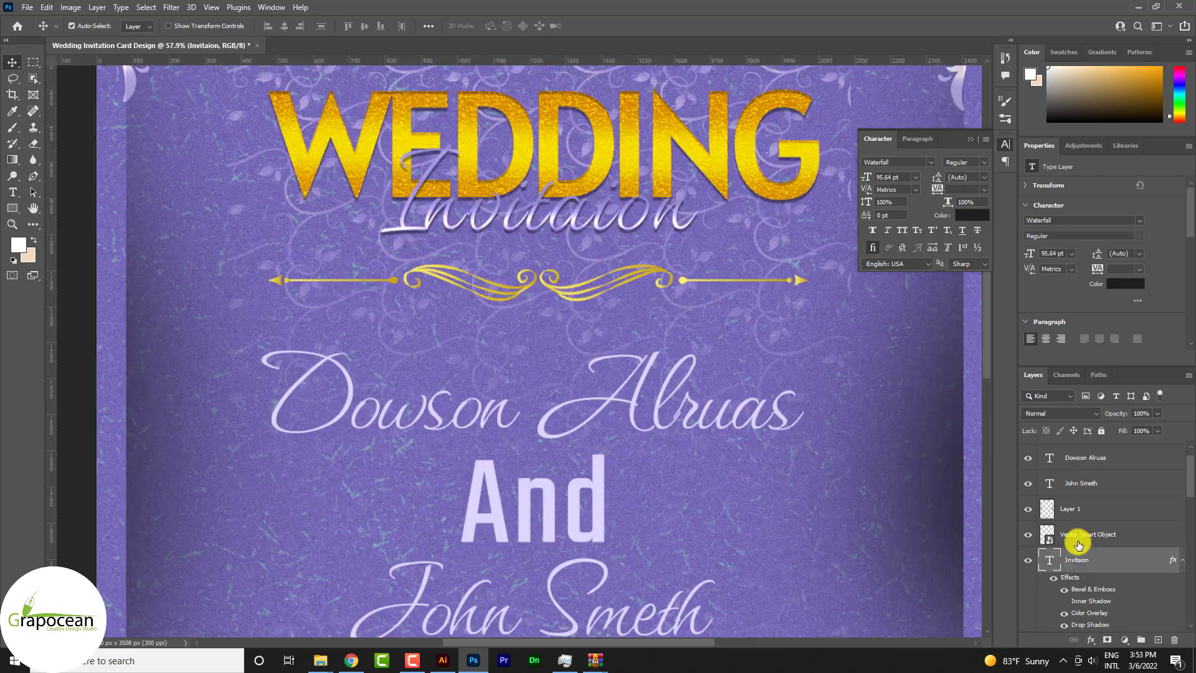
left_click(1077, 580)
scroll(1085, 534, "down", 5)
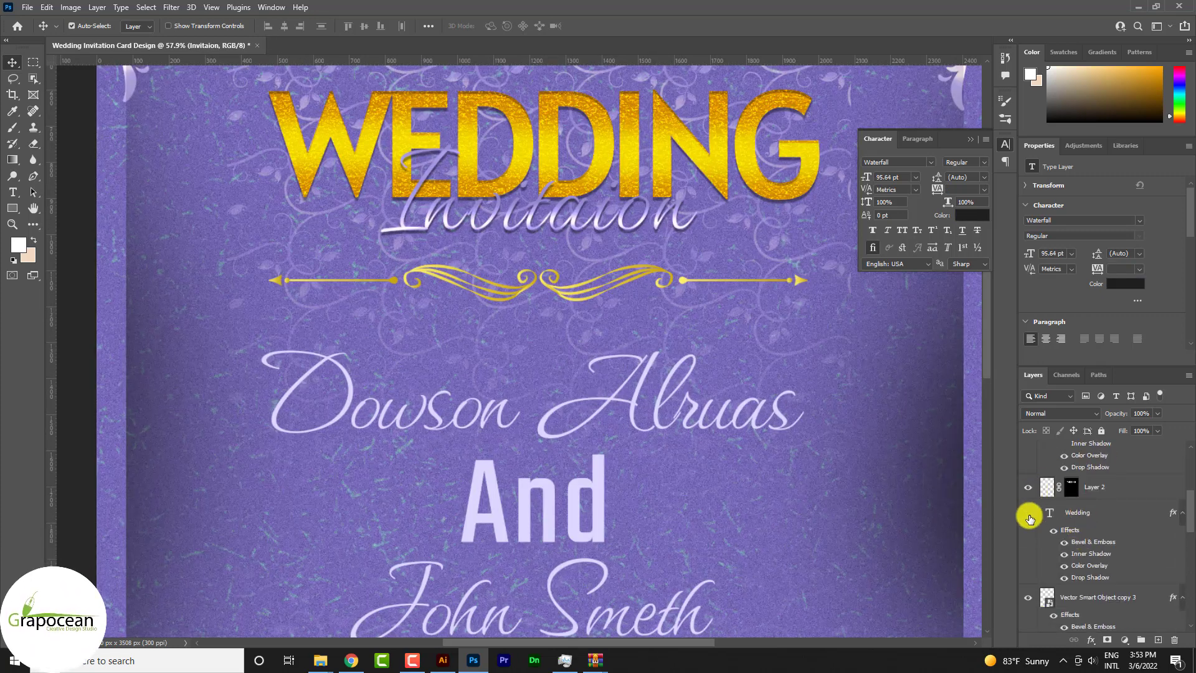
left_click(1028, 514)
left_click(12, 192)
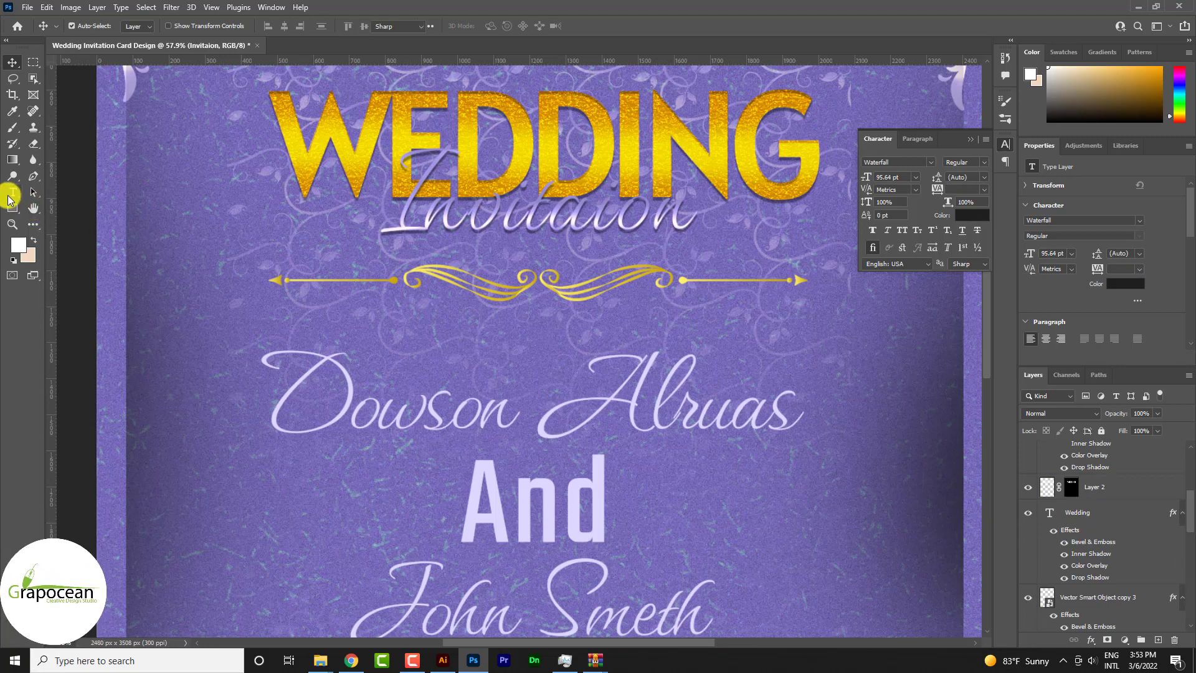
double_click(284, 140)
left_click(499, 26)
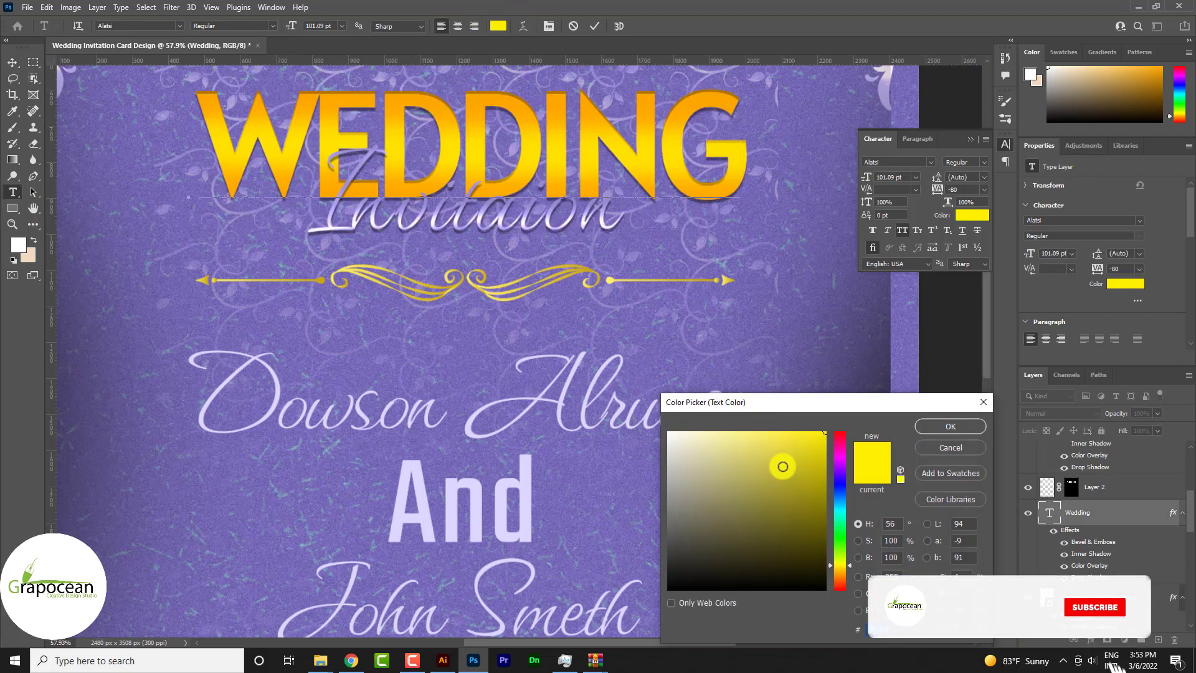
left_click(782, 467)
left_click(949, 429)
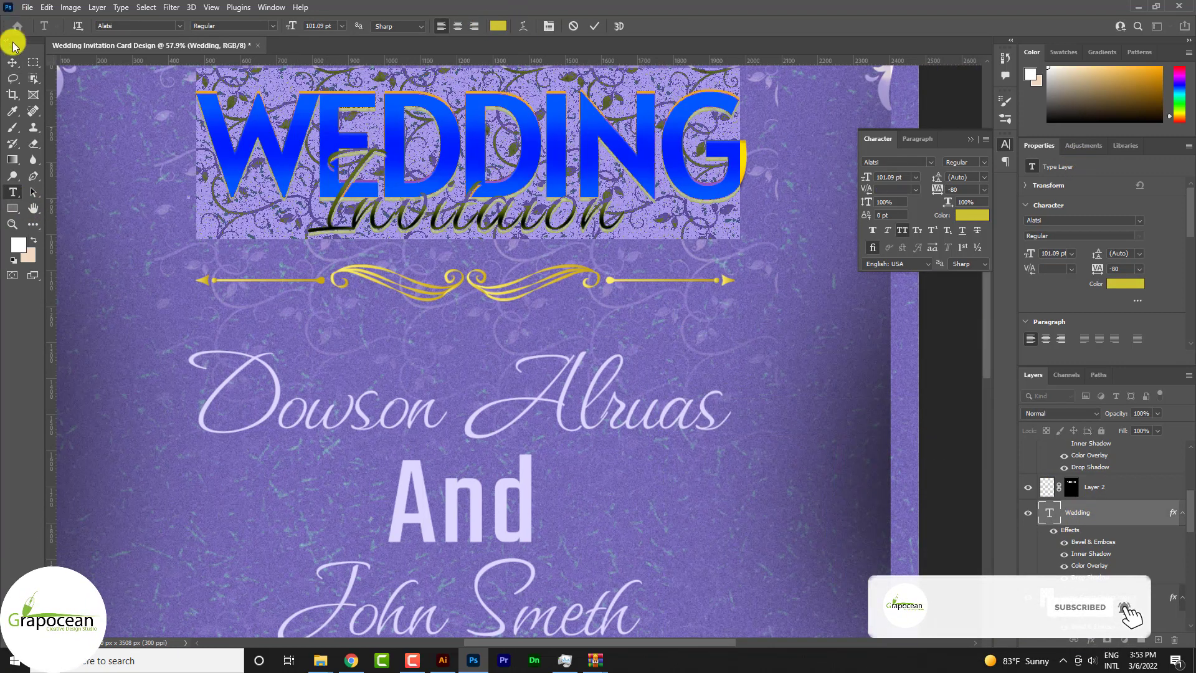
- Set the WEDDING title's emboss texture scale to 21 for a finer grain
double_click(1112, 512)
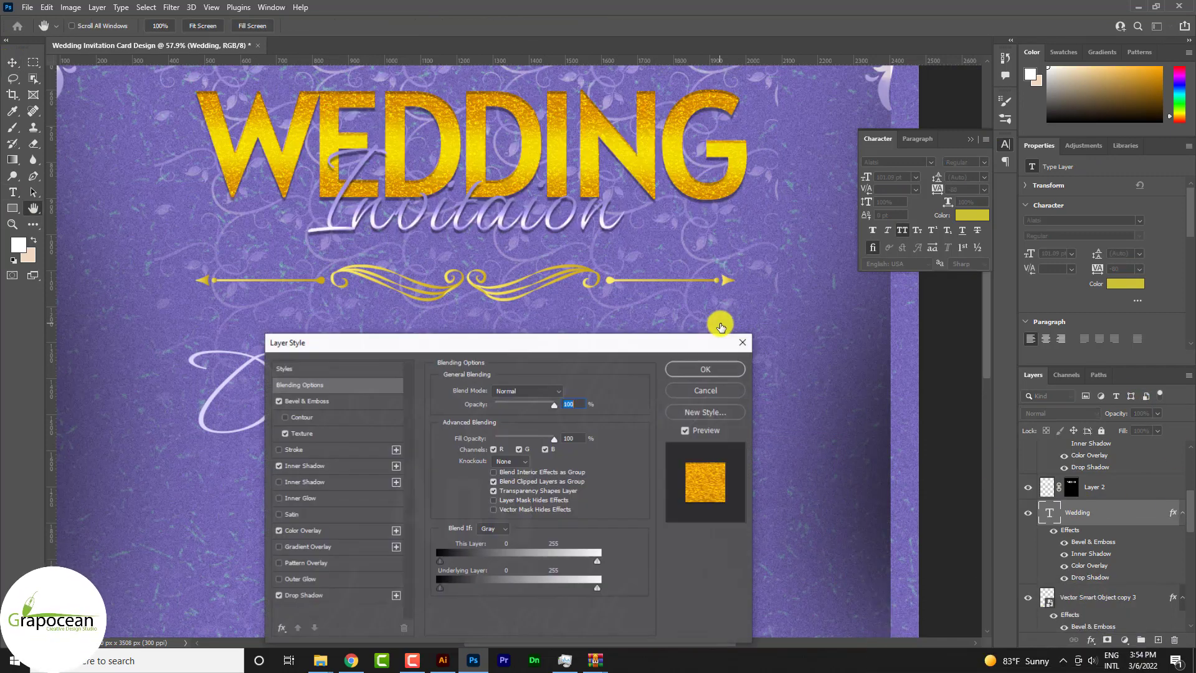
left_click_drag(553, 347, 801, 301)
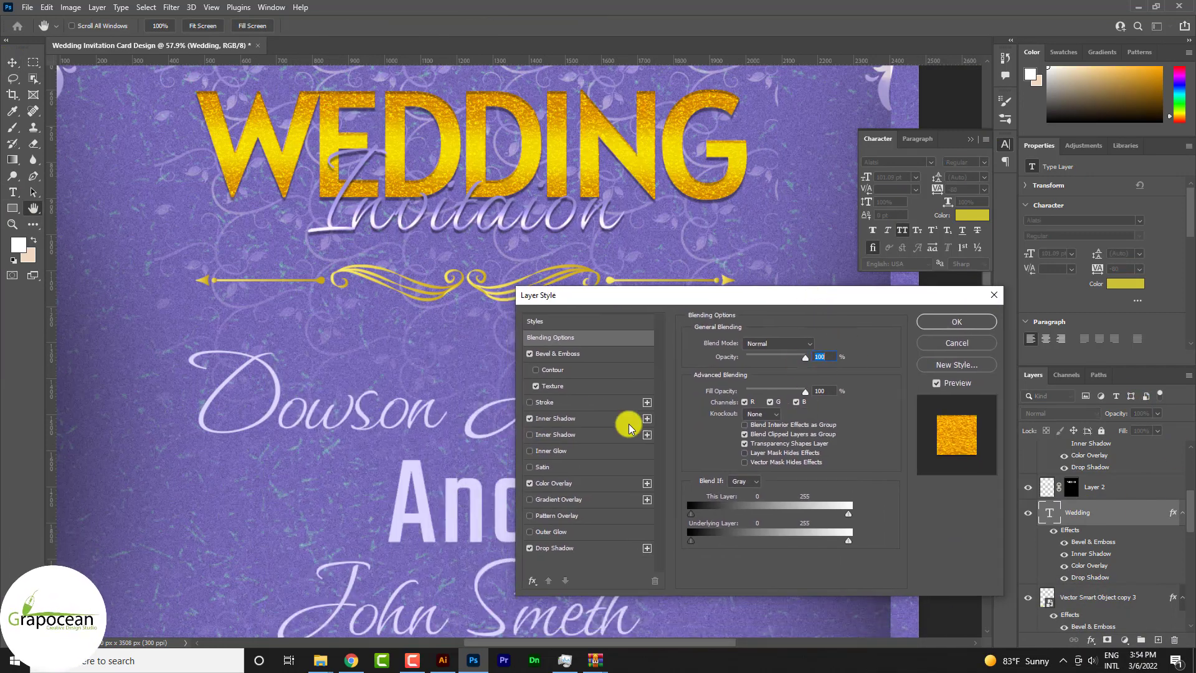
left_click(553, 386)
left_click_drag(733, 389, 725, 388)
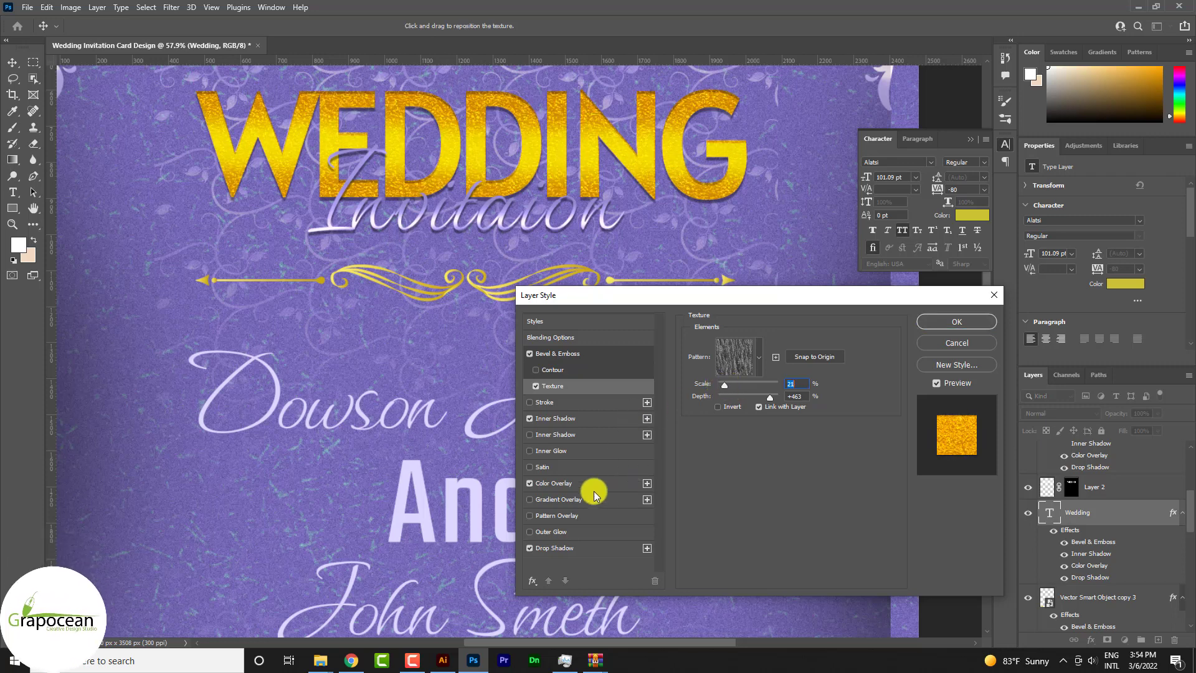
- Change the title's Color Overlay to pale lavender (d6ceff) and apply the layer style
left_click(532, 484)
left_click(532, 484)
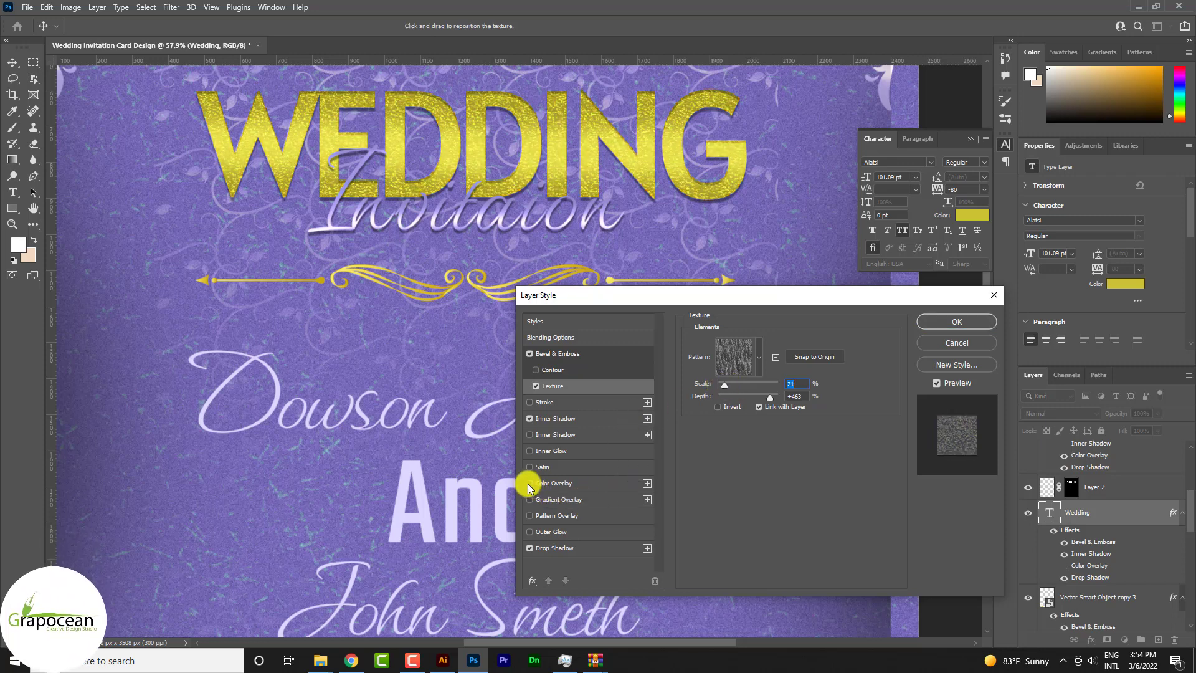
left_click(571, 488)
left_click(816, 343)
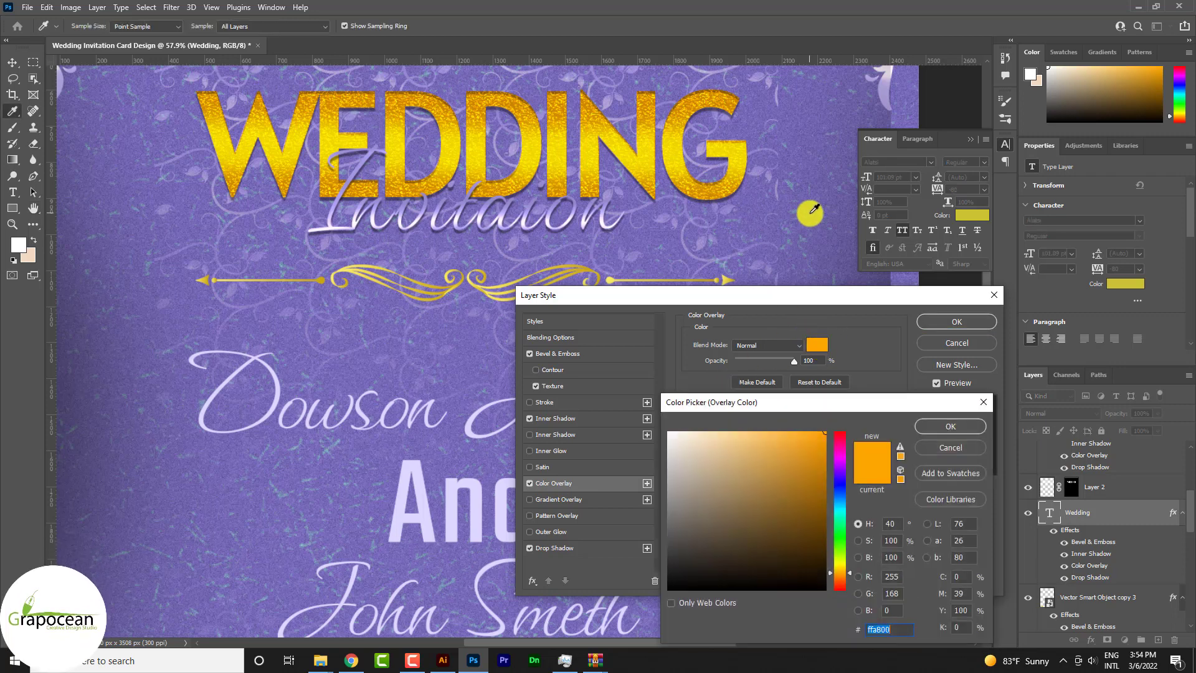
left_click(810, 201)
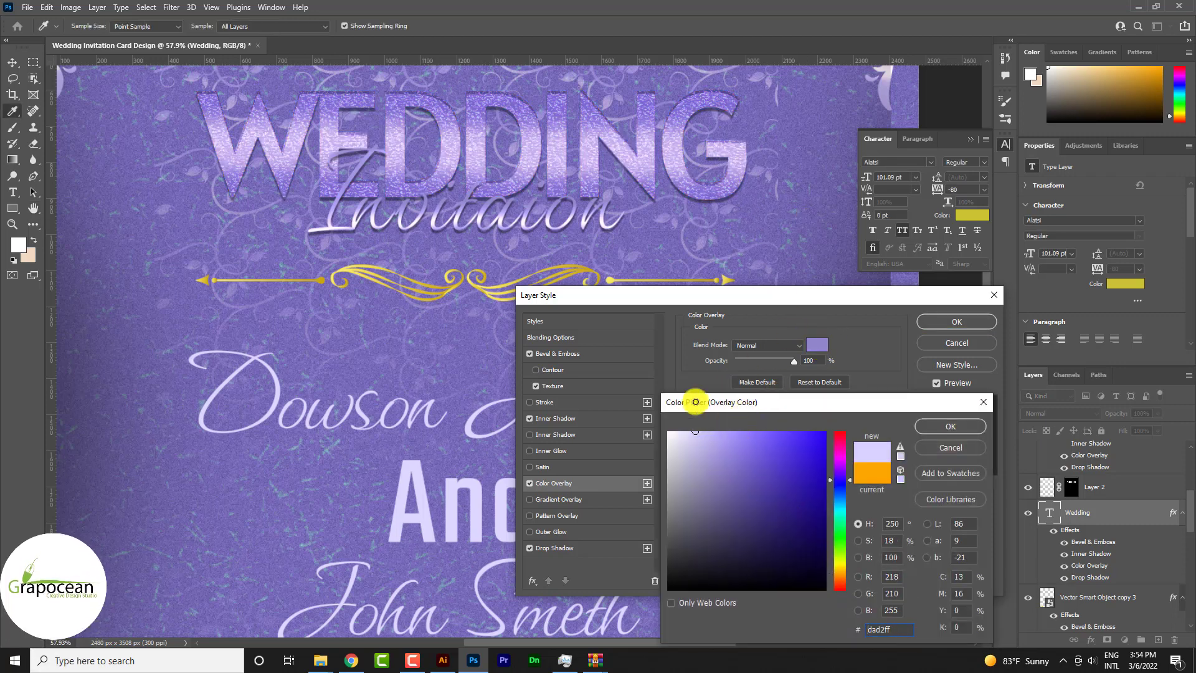
mouse_move(741, 439)
left_mouse_down()
mouse_move(696, 431)
mouse_move(699, 406)
left_mouse_up()
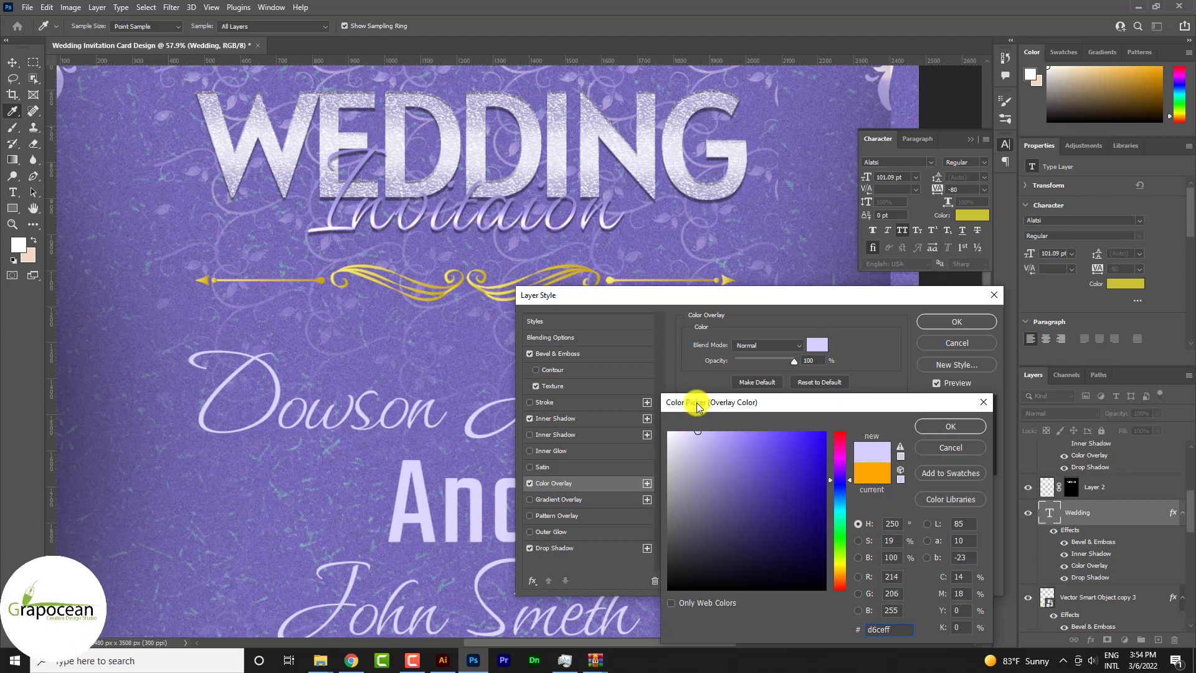
left_click(959, 430)
left_click(956, 321)
scroll(542, 342, "down", 3)
- Add a Bevel & Emboss effect to the 'And' layer through Blending Options
key("v")
scroll(601, 369, "down", 2)
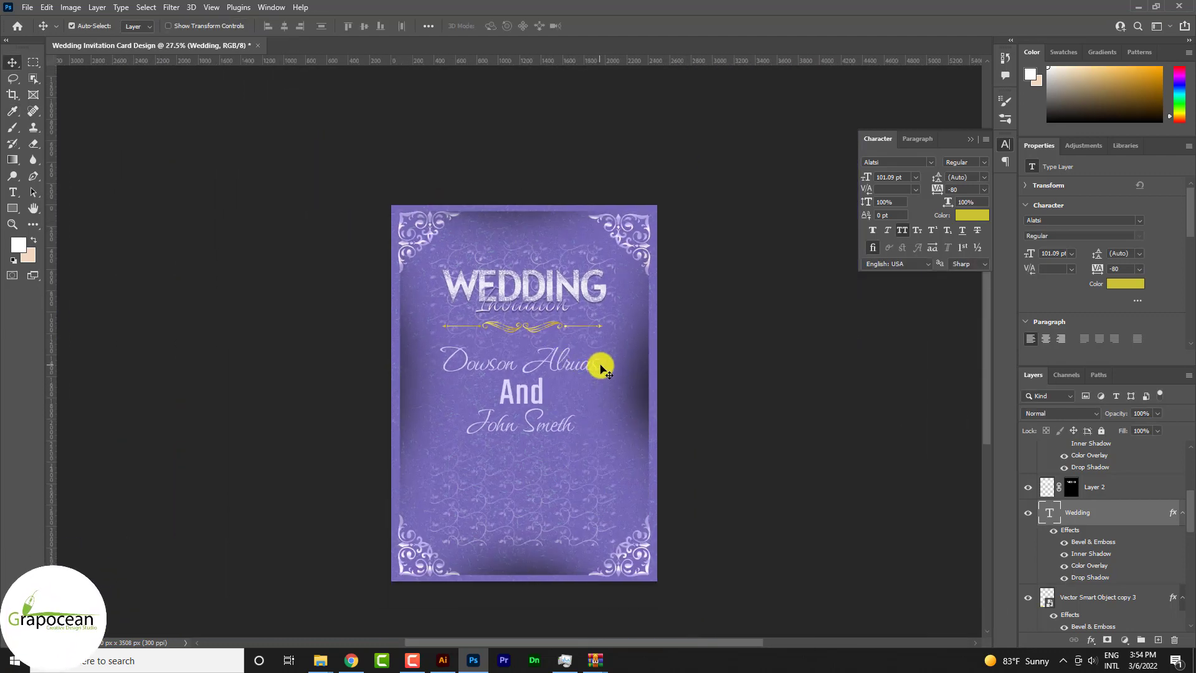
scroll(576, 391, "up", 2)
scroll(546, 305, "up", 3)
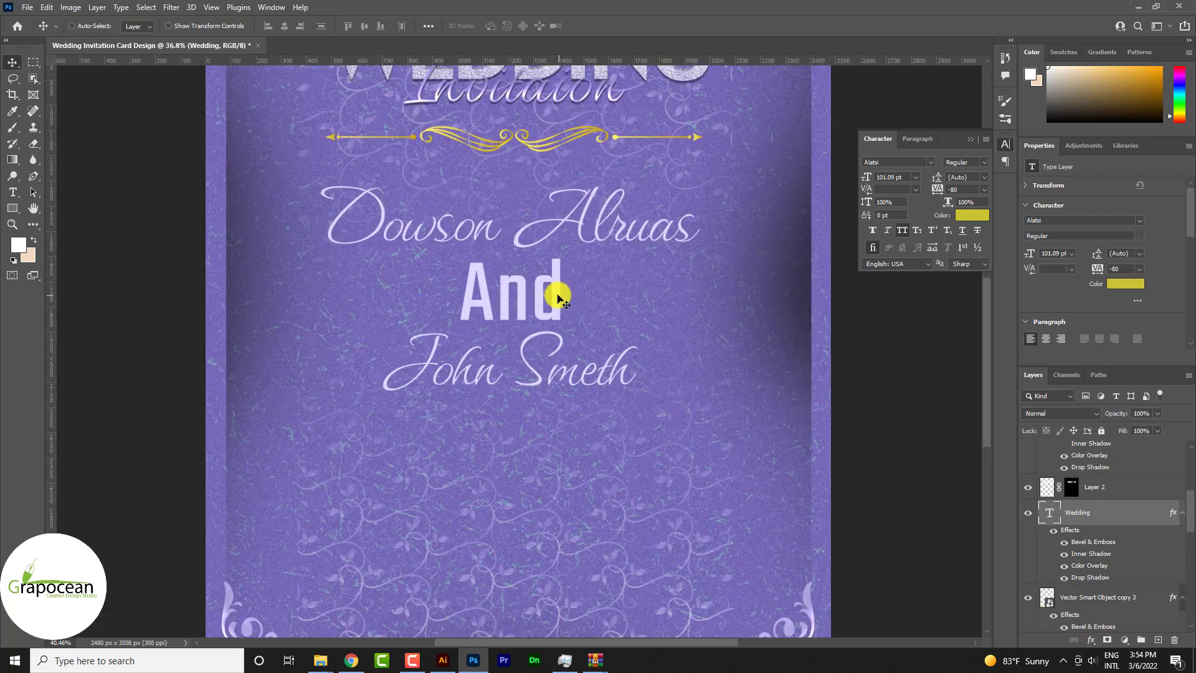
left_click(547, 287)
right_click(1095, 454)
left_click(997, 79)
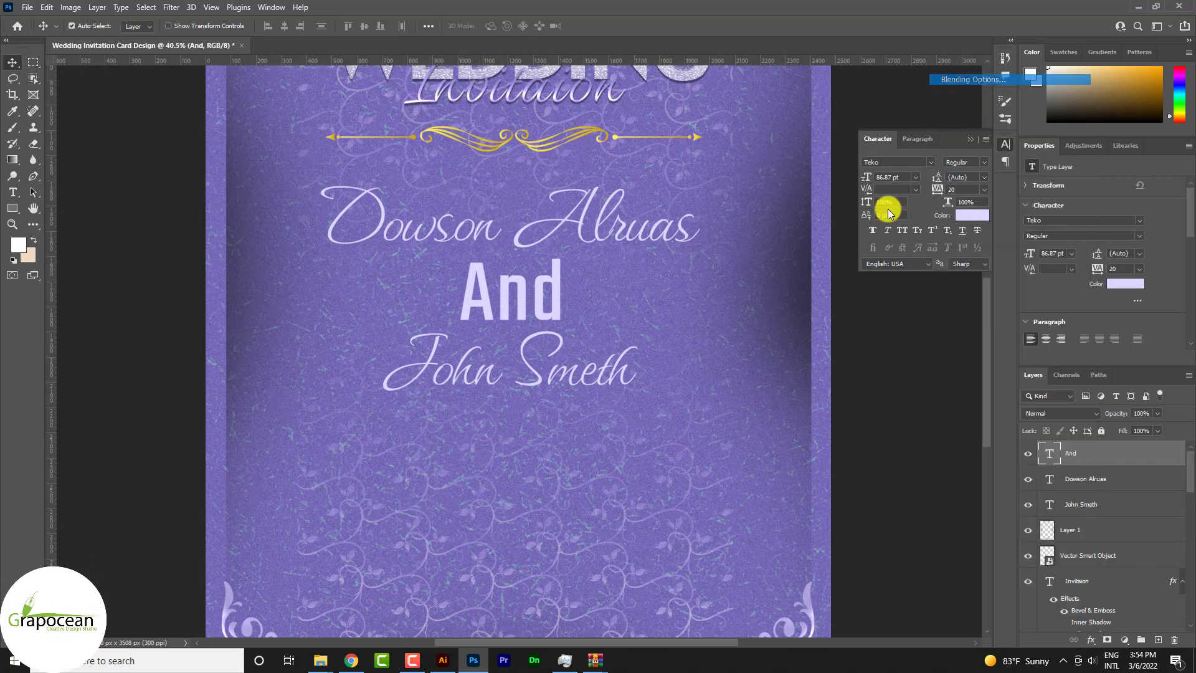
left_click(573, 354)
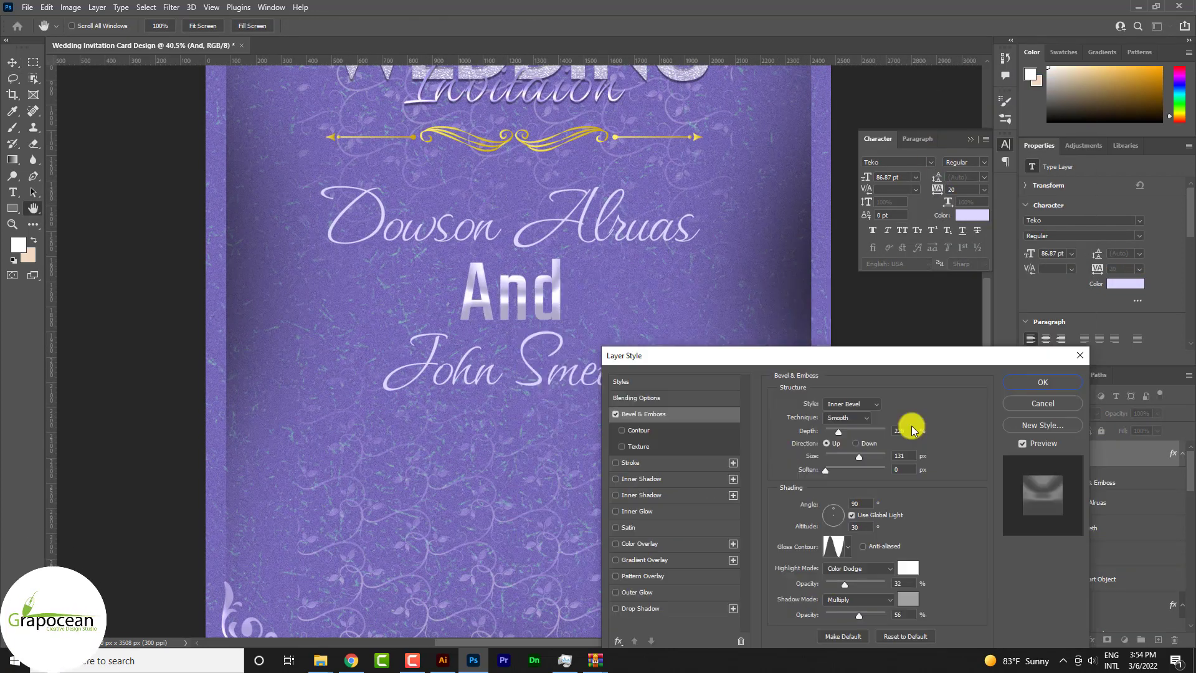
left_click_drag(676, 295, 634, 391)
left_click(916, 422)
key("v")
scroll(579, 349, "down", 1)
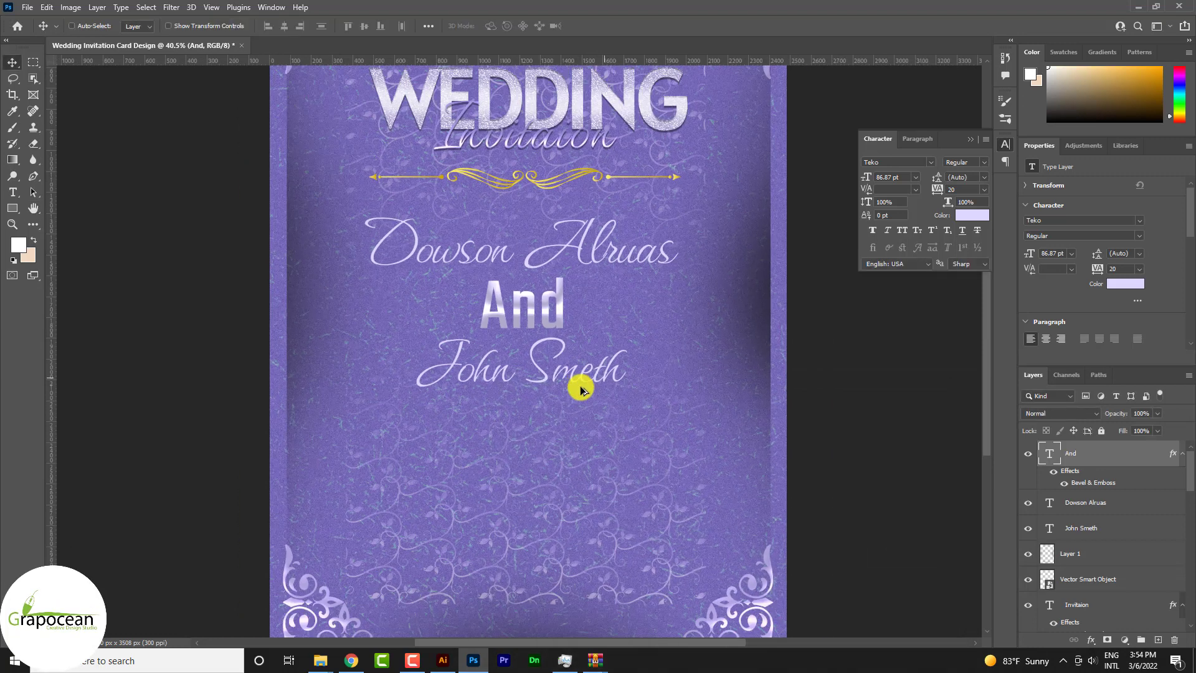
scroll(577, 386, "down", 2)
scroll(600, 408, "down", 1)
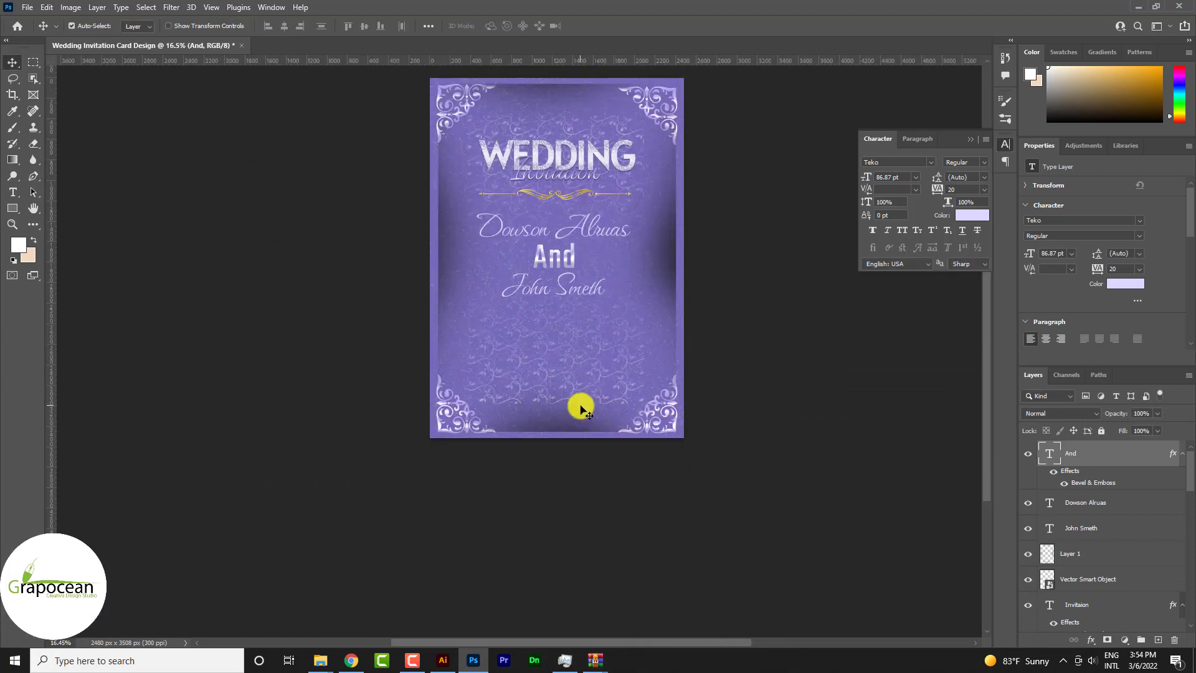
scroll(560, 399, "down", 1)
scroll(548, 349, "up", 1)
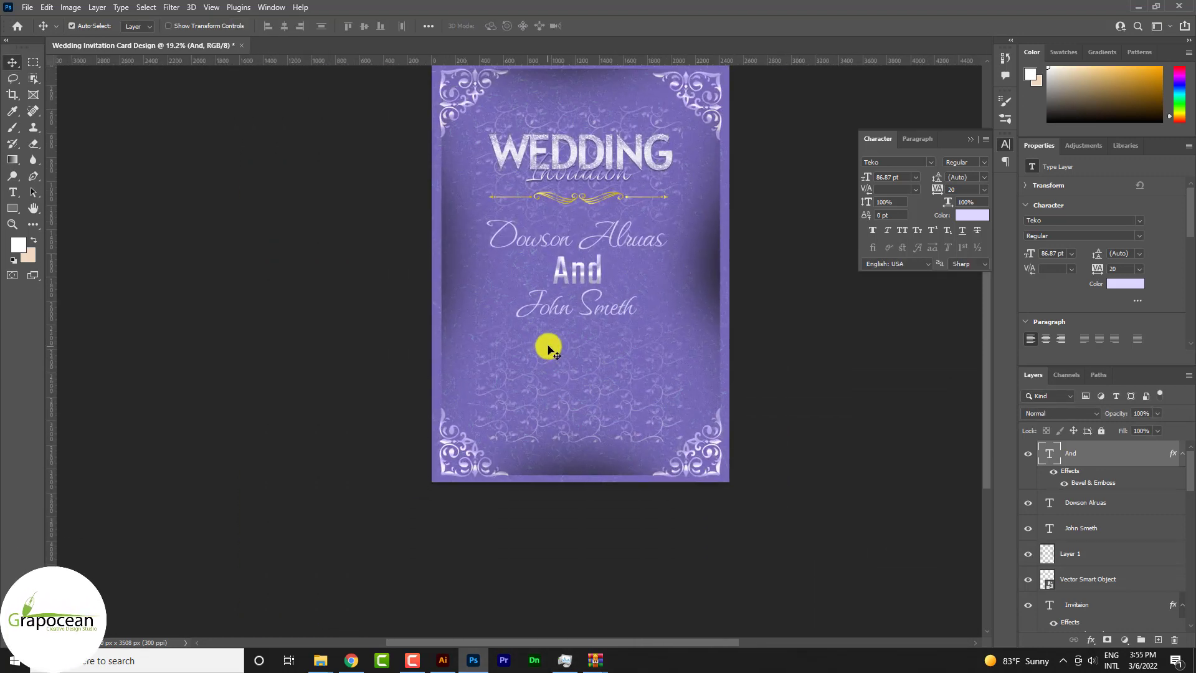
scroll(590, 380, "up", 1)
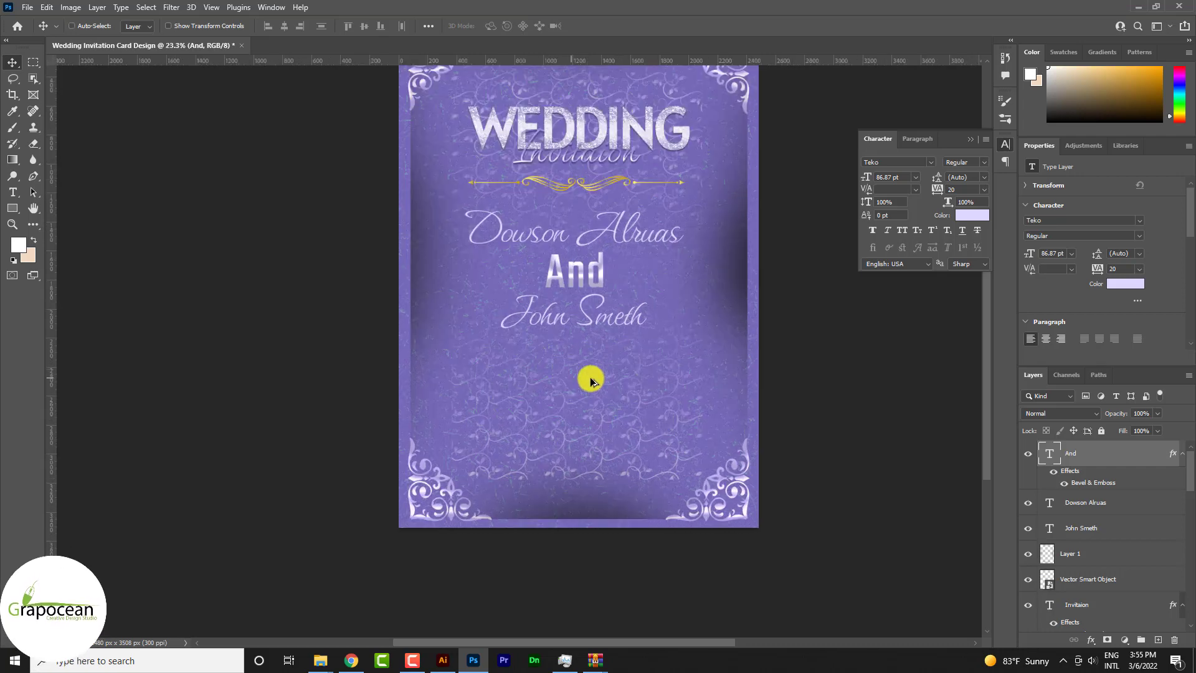
- Add a smaller, centre-aligned Lorem ipsum text box below the names
left_click(13, 193)
left_click_drag(464, 352, 703, 465)
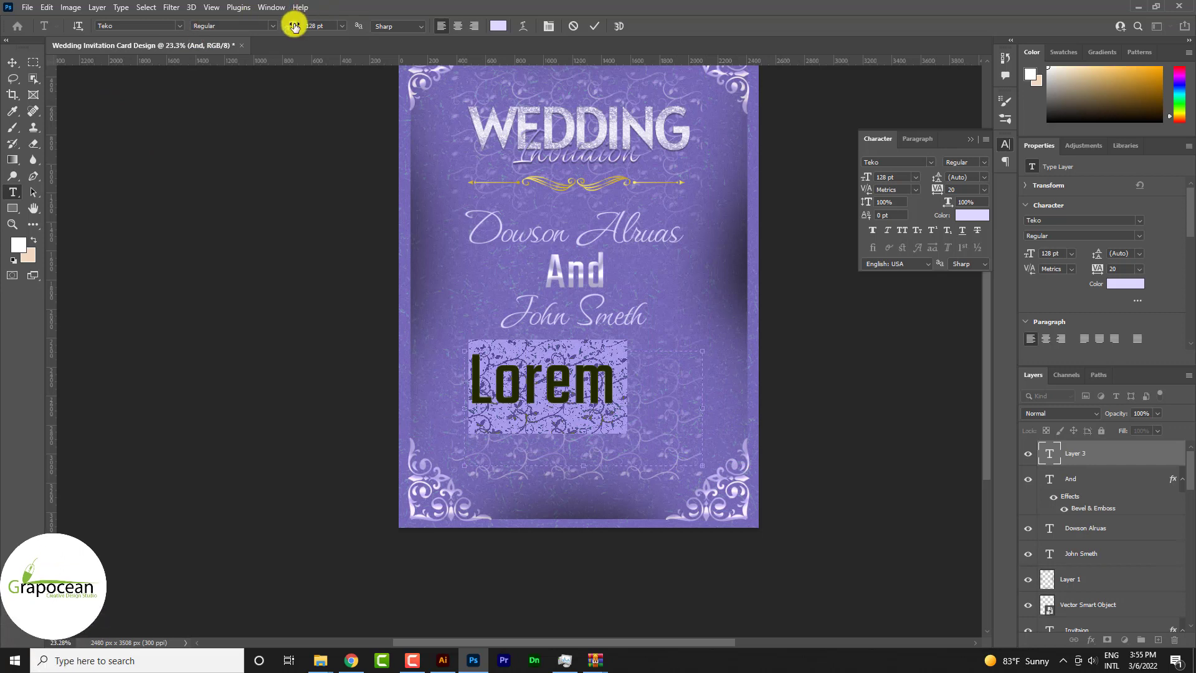
left_click_drag(291, 26, 228, 31)
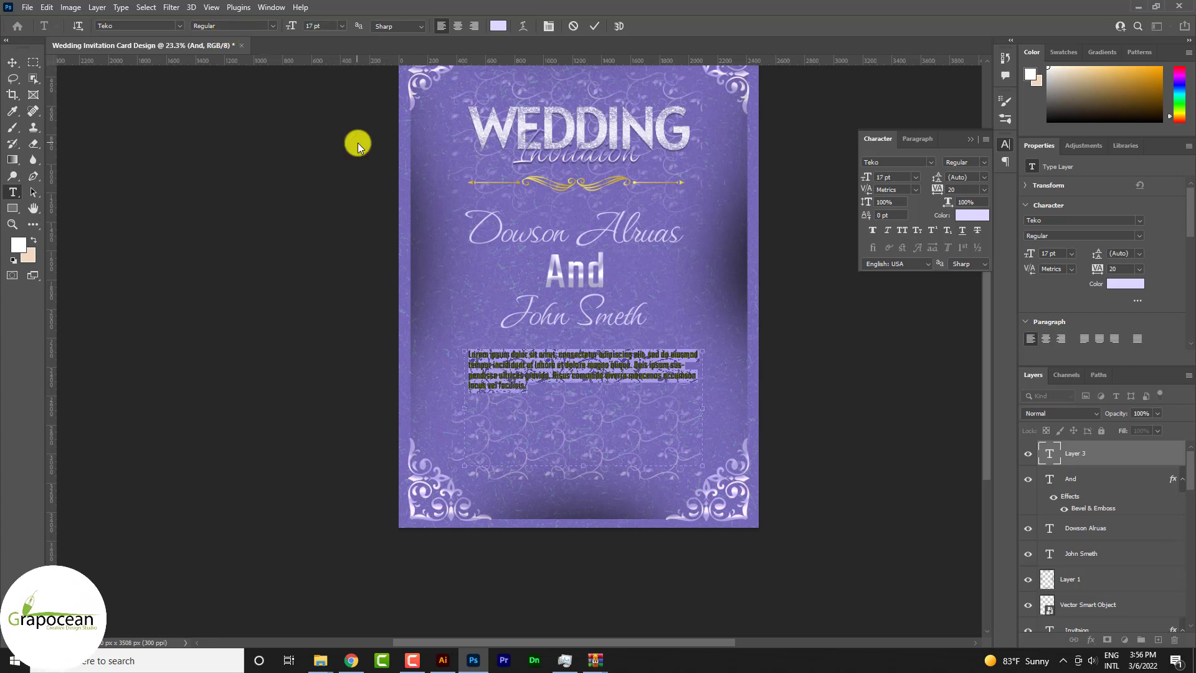
left_click(458, 30)
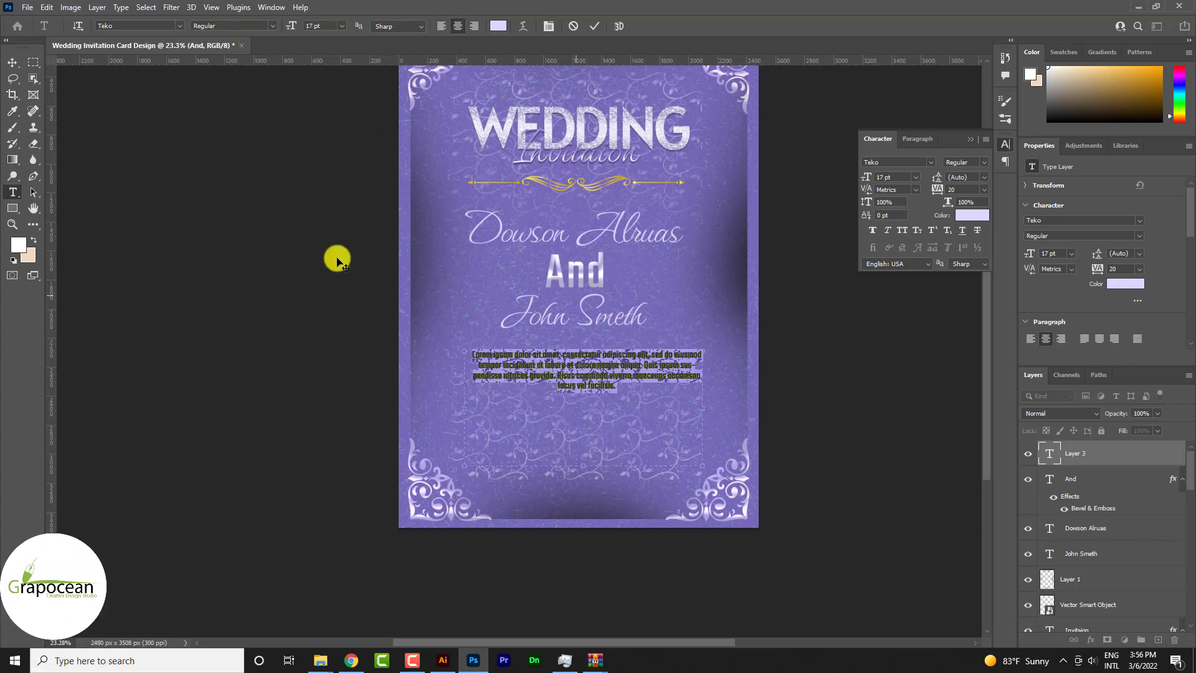
left_click(12, 62)
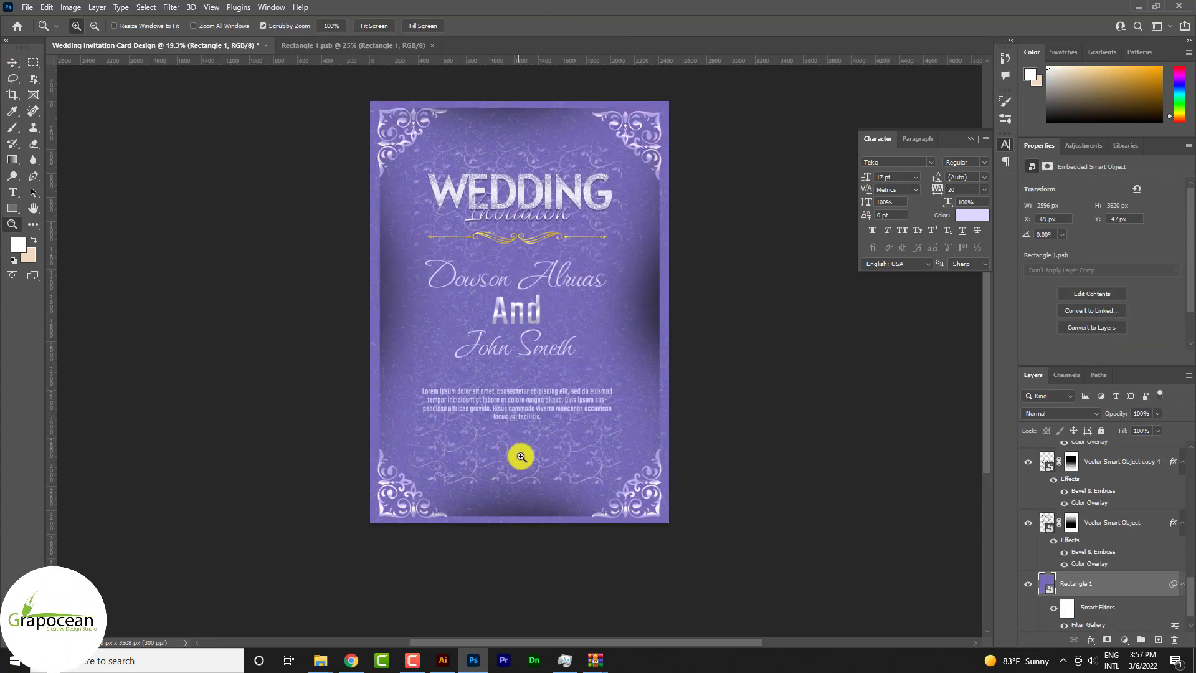
scroll(521, 456, "down", 1)
left_click(509, 451)
scroll(517, 373, "down", 1)
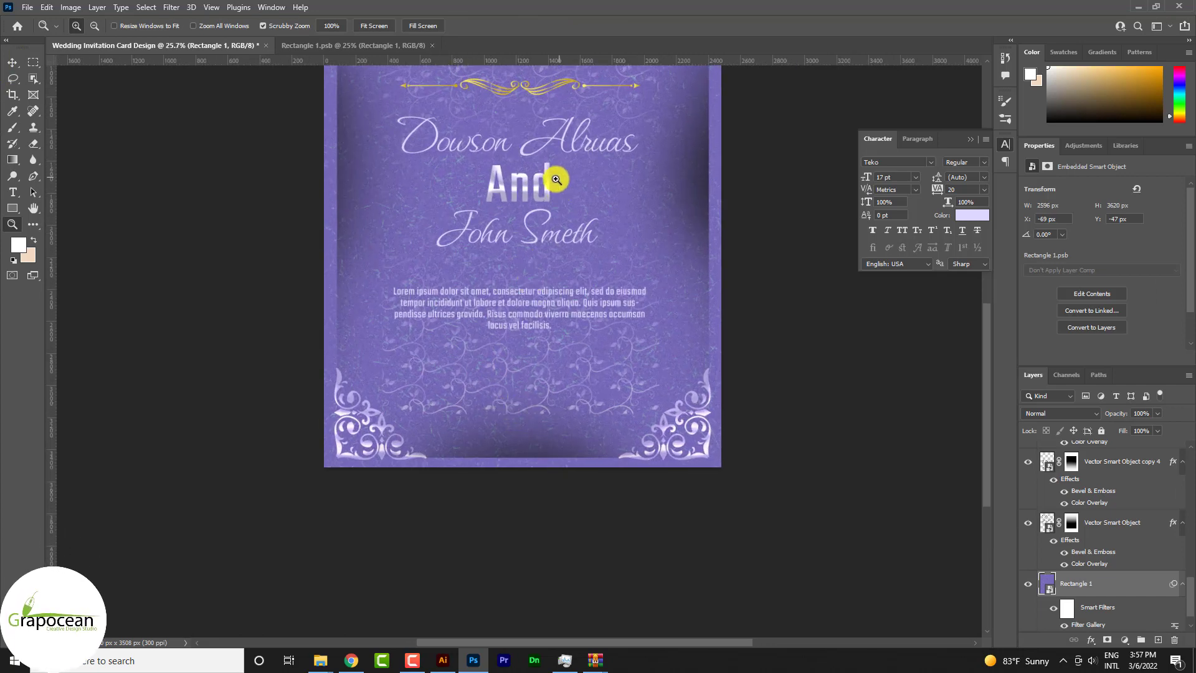
left_click(12, 192)
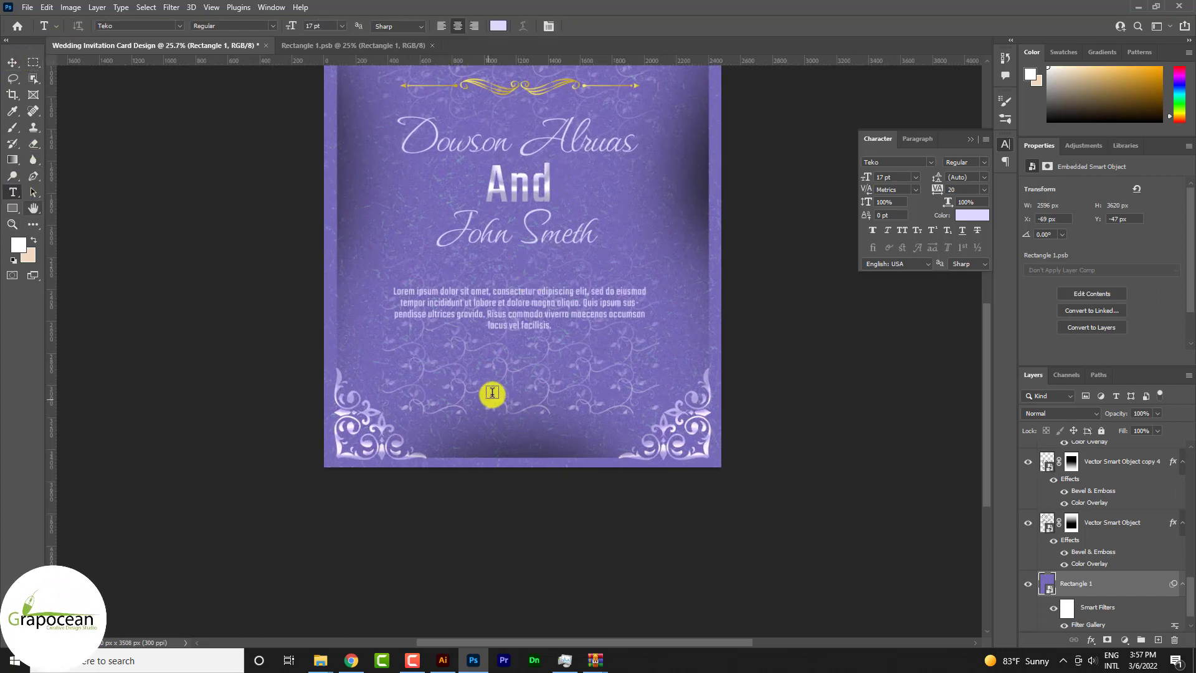
left_click(492, 395)
type("w.g")
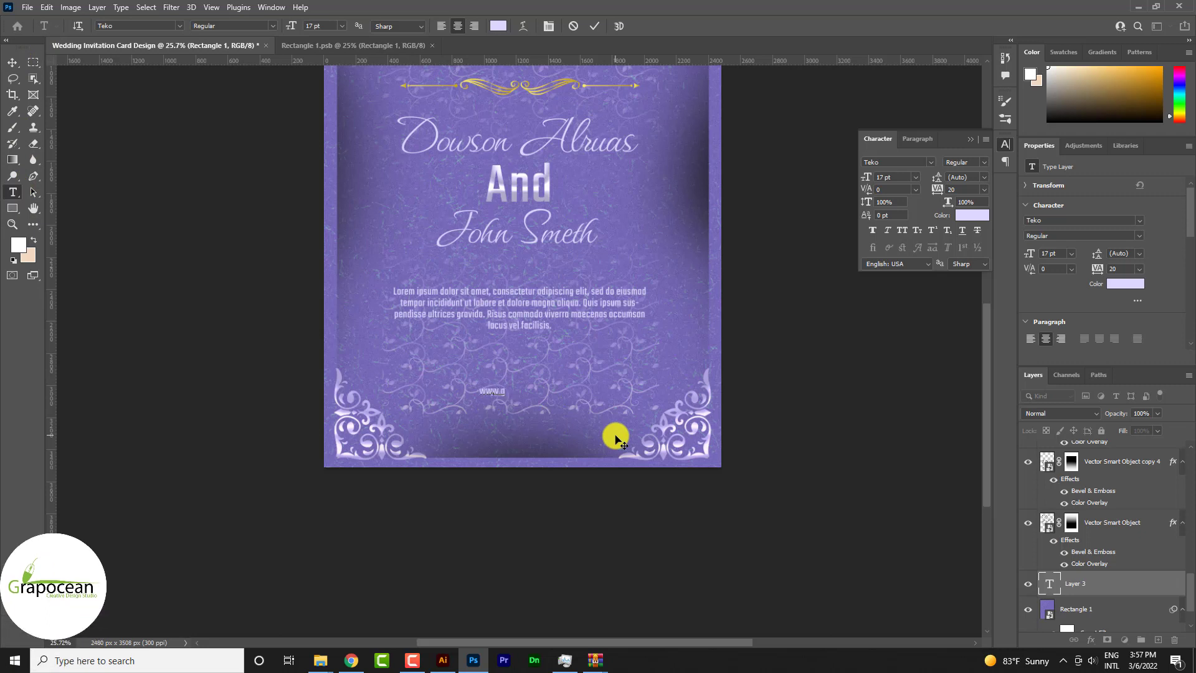
type("rapocean.com")
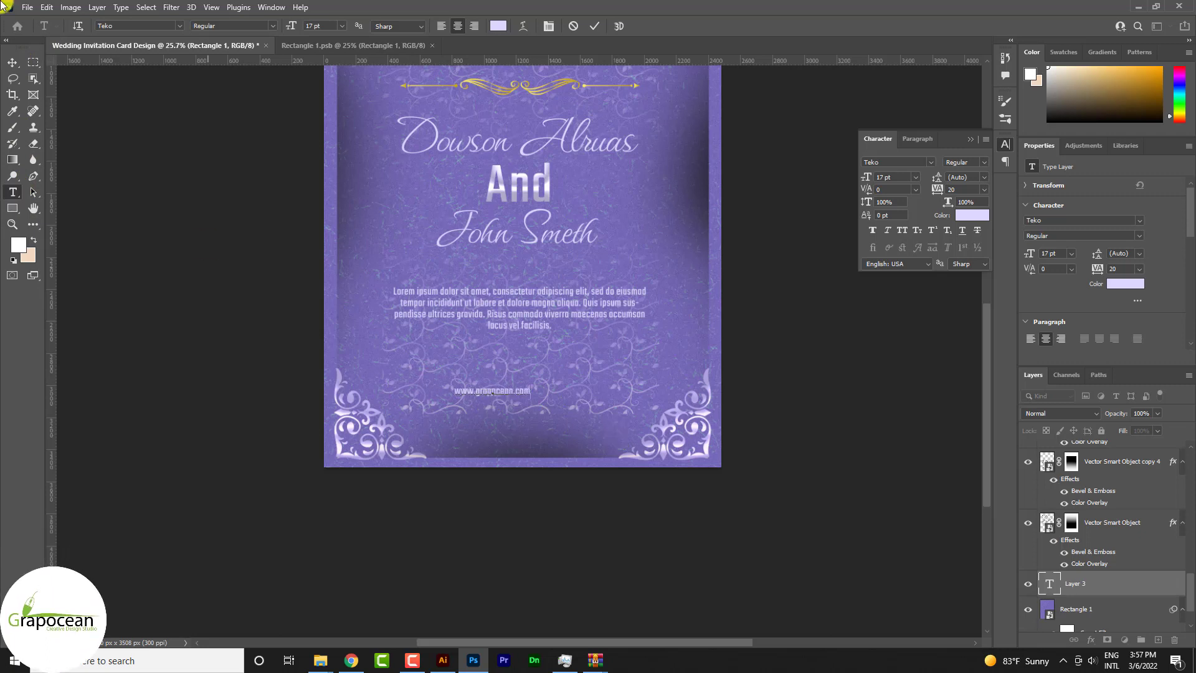
left_click(6, 63)
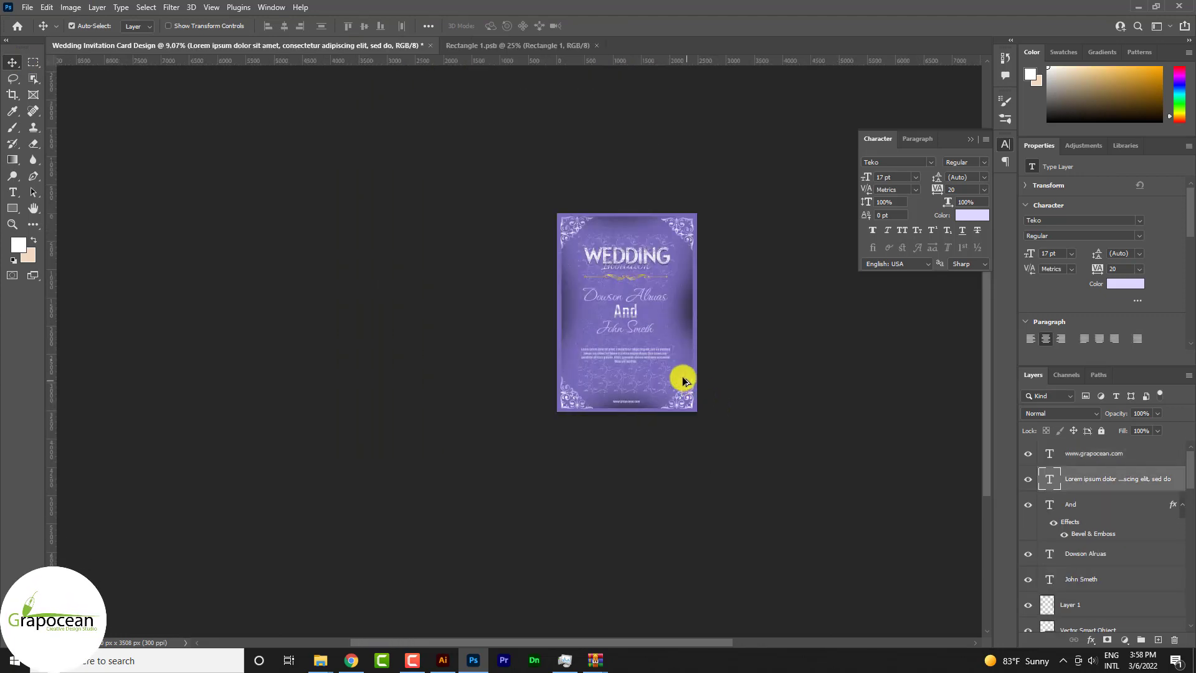
- Alt-drag a copy of the gold divider down just above the footer
scroll(683, 380, "up", 3)
scroll(633, 350, "down", 1)
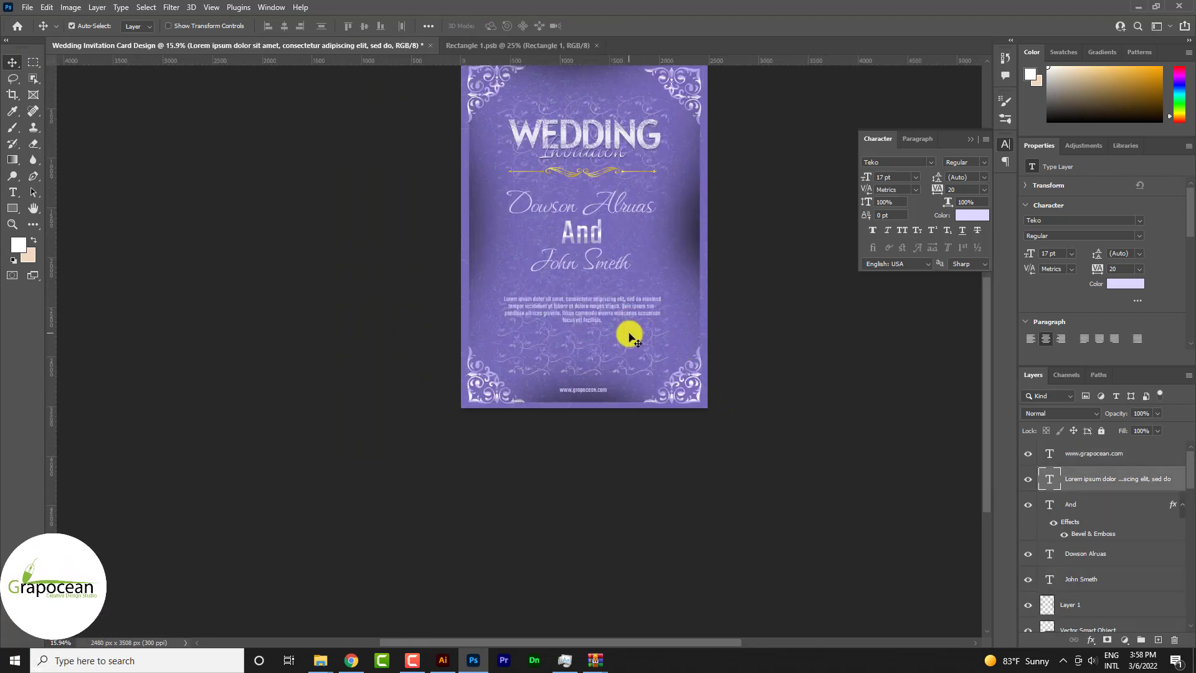
left_click_drag(611, 175, 609, 371)
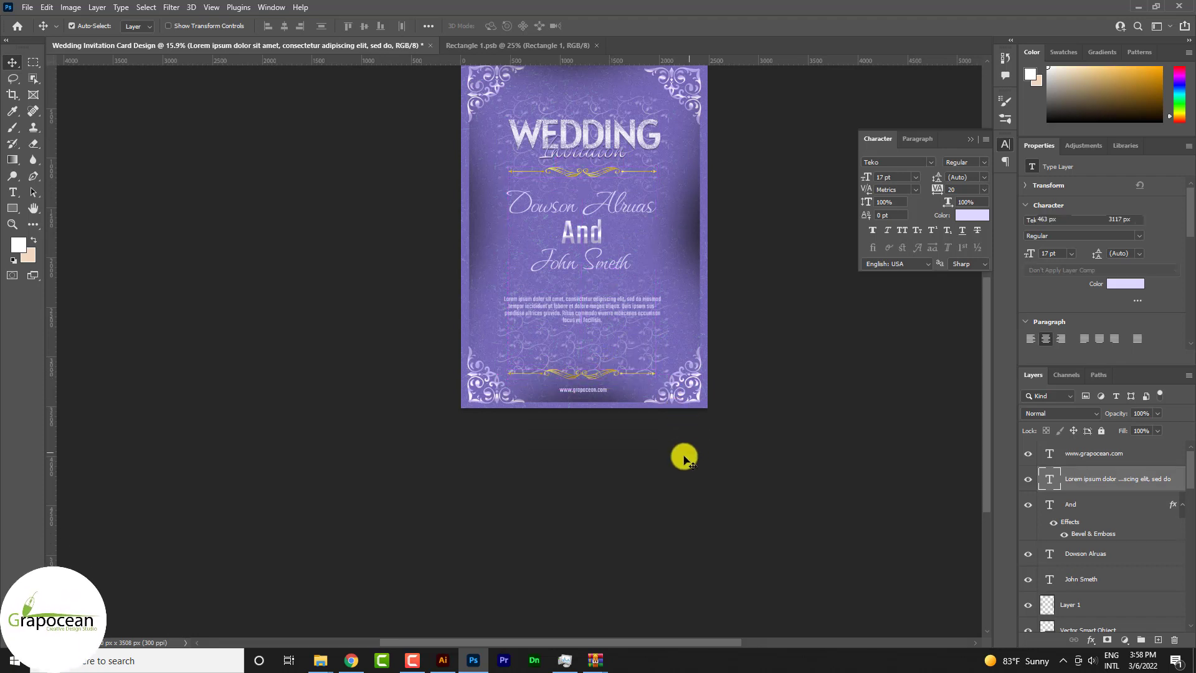
scroll(623, 442, "down", 2)
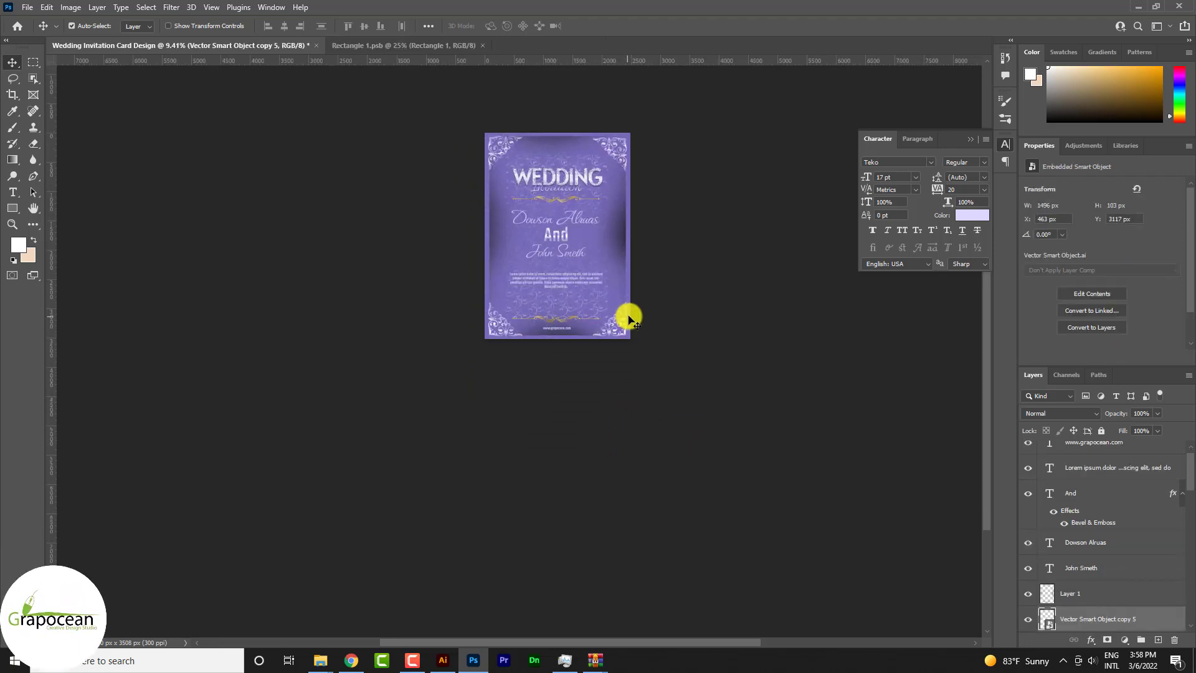
- Change the Rectangle 1 smart object's fill from purple to pink and save it
scroll(1167, 548, "down", 3)
scroll(1167, 561, "down", 3)
scroll(1095, 560, "down", 3)
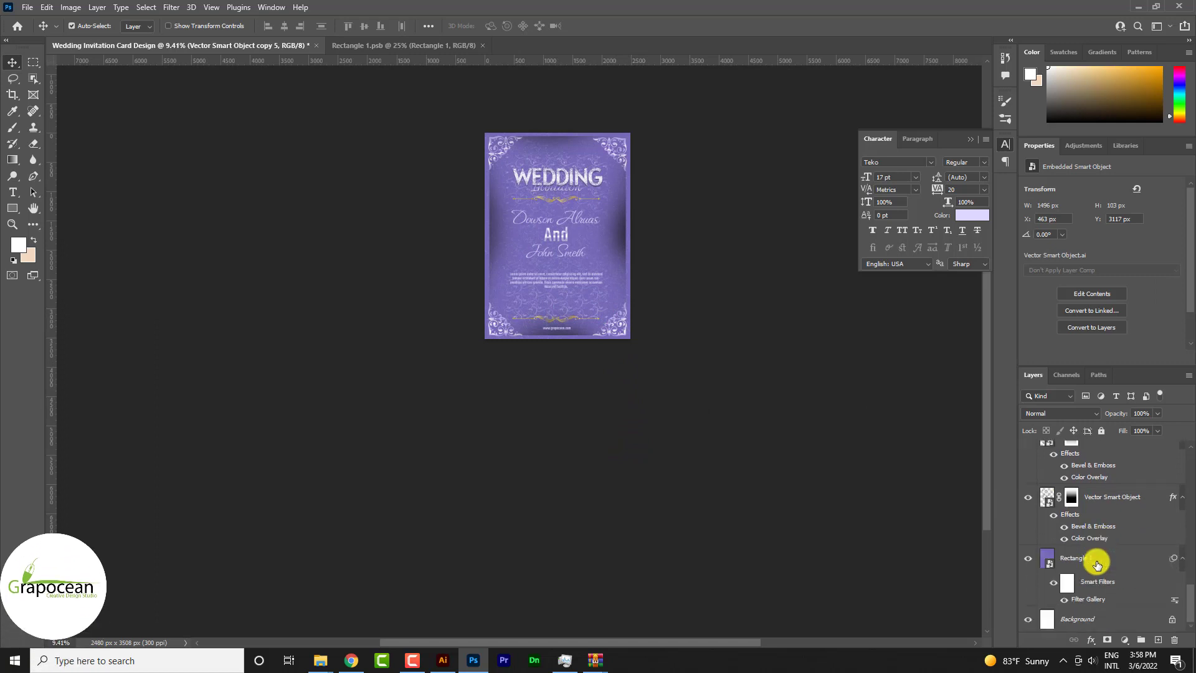
double_click(1059, 555)
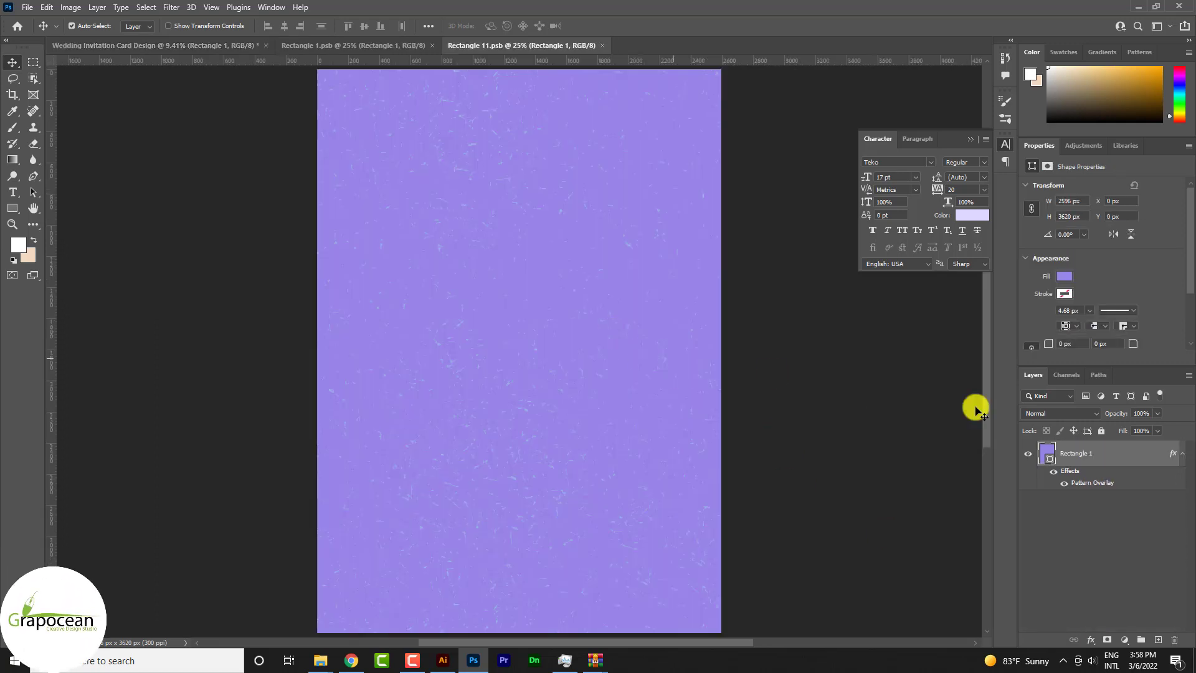
double_click(1046, 449)
left_click_drag(843, 529, 839, 599)
left_click(951, 426)
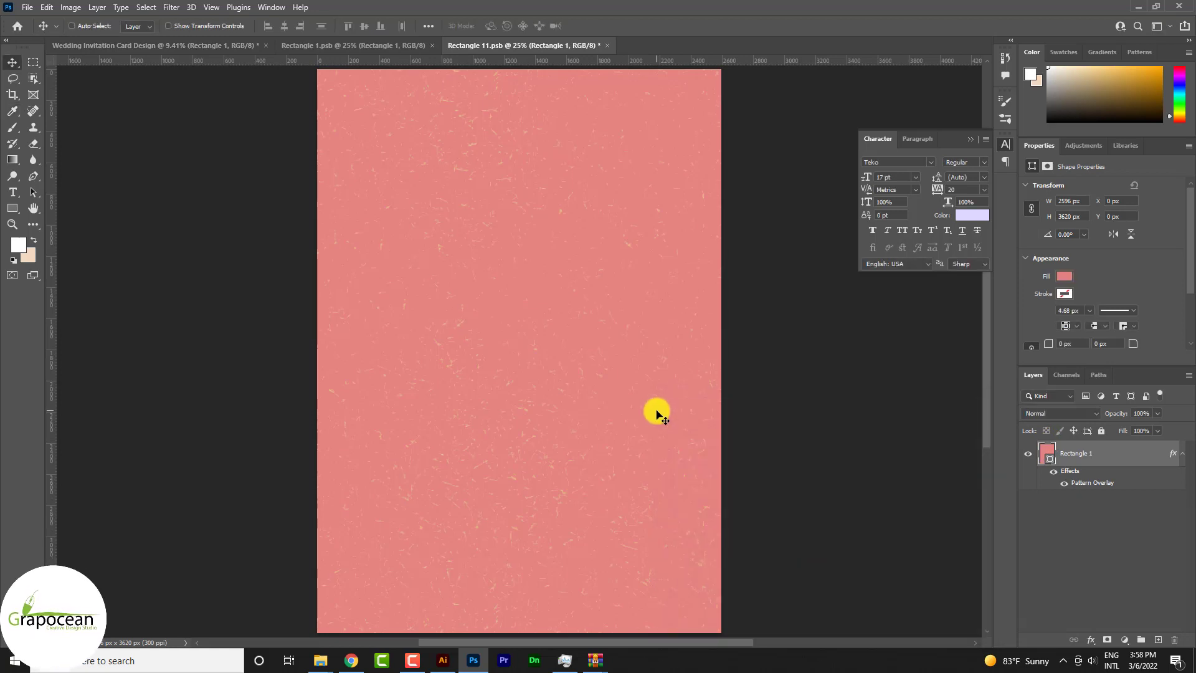
key("ctrl+s")
left_click(373, 47)
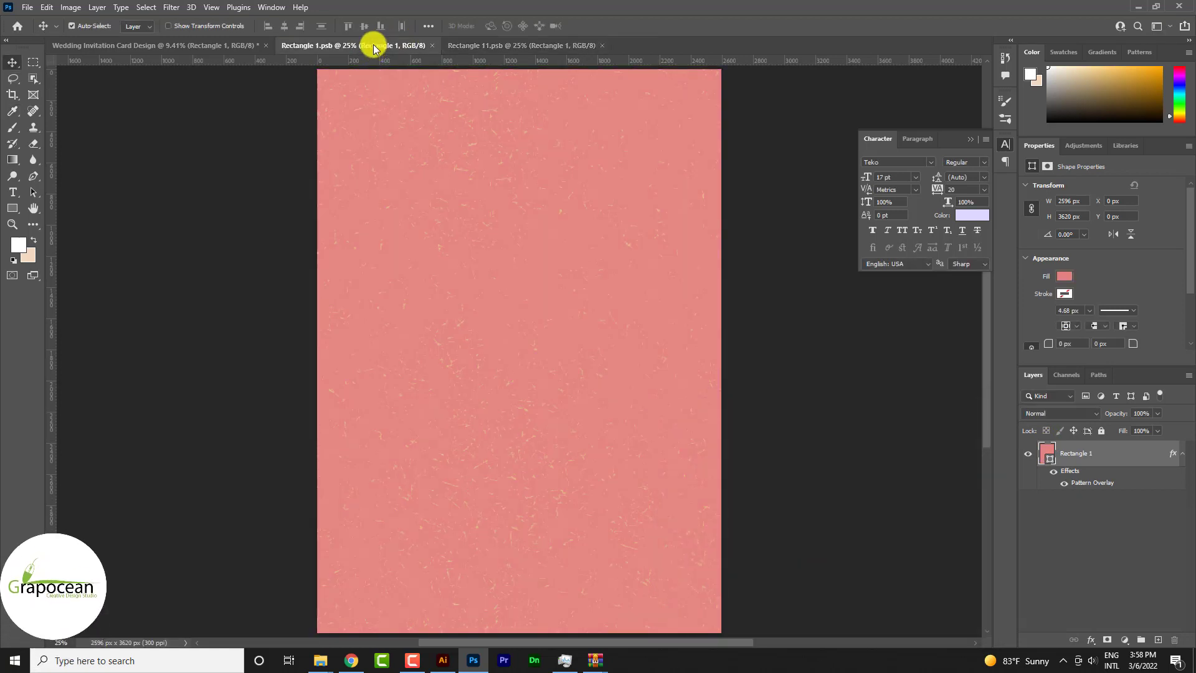
left_click(198, 42)
scroll(598, 209, "up", 1)
scroll(443, 195, "up", 1)
scroll(460, 212, "up", 1)
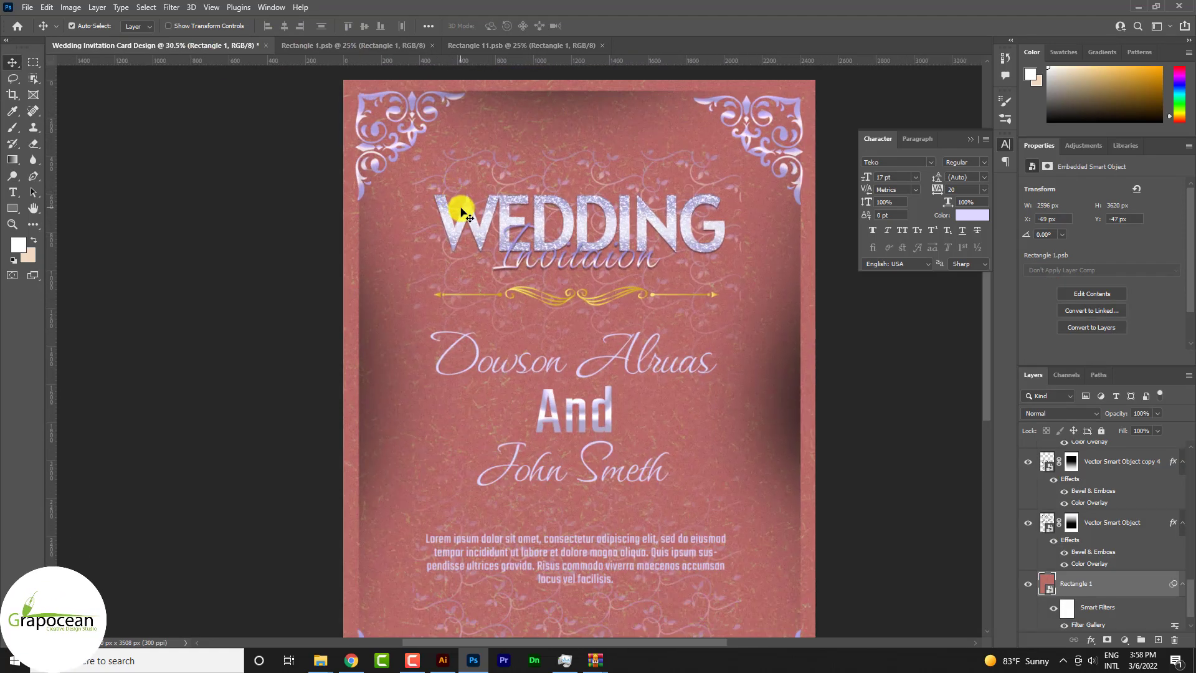
scroll(613, 256, "down", 1)
scroll(668, 297, "down", 1)
scroll(666, 293, "up", 1)
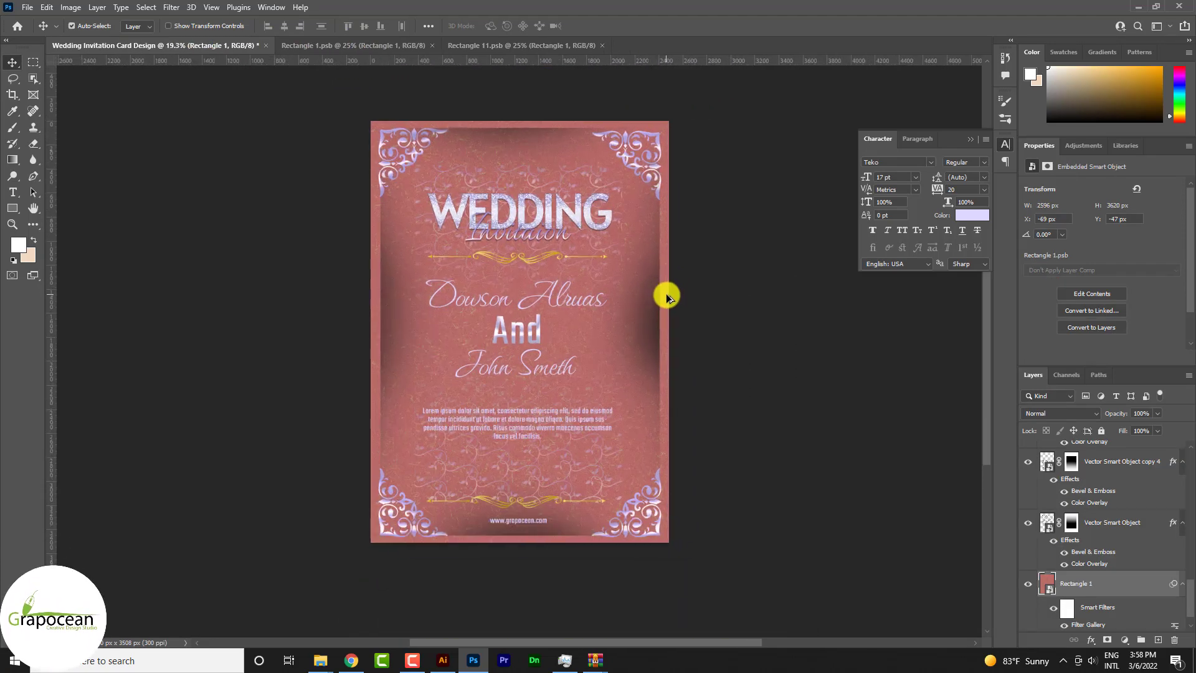
scroll(657, 329, "down", 1)
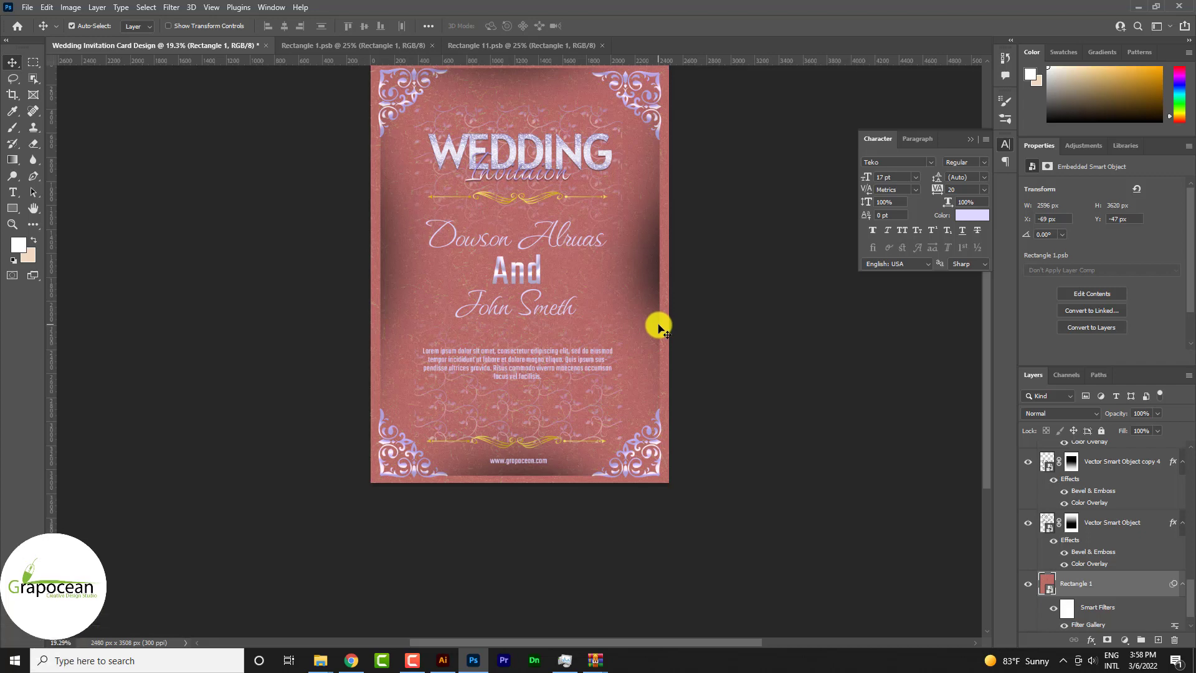
scroll(670, 331, "down", 2)
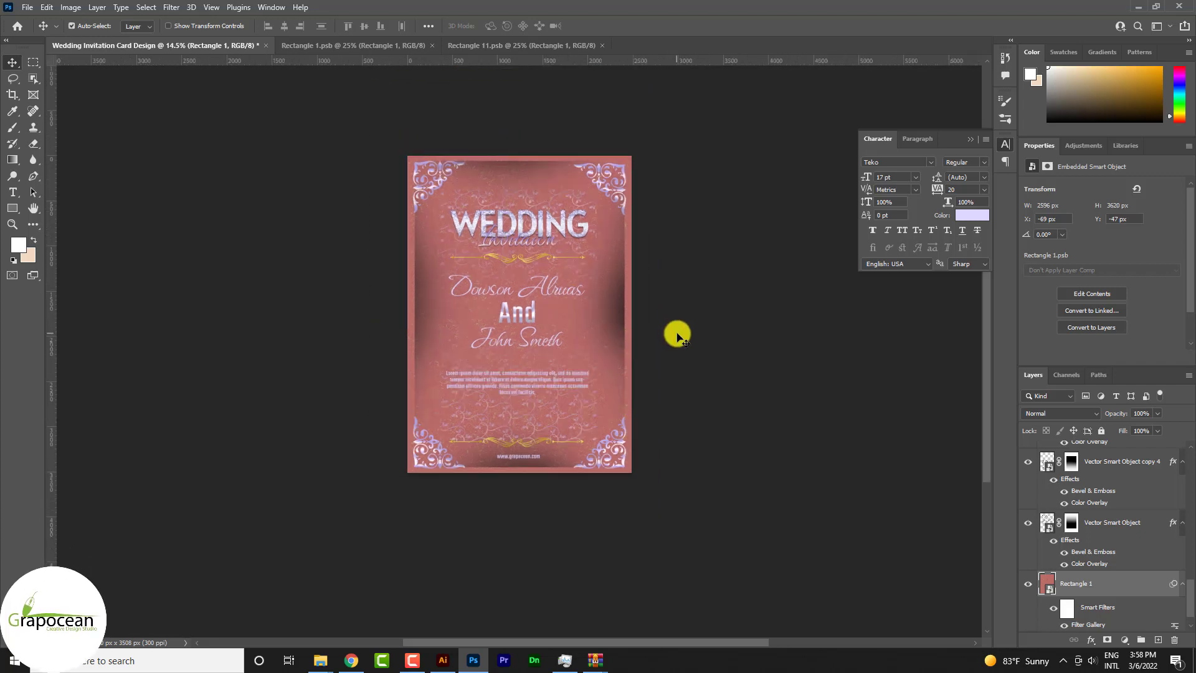
scroll(585, 329, "up", 1)
scroll(585, 328, "up", 1)
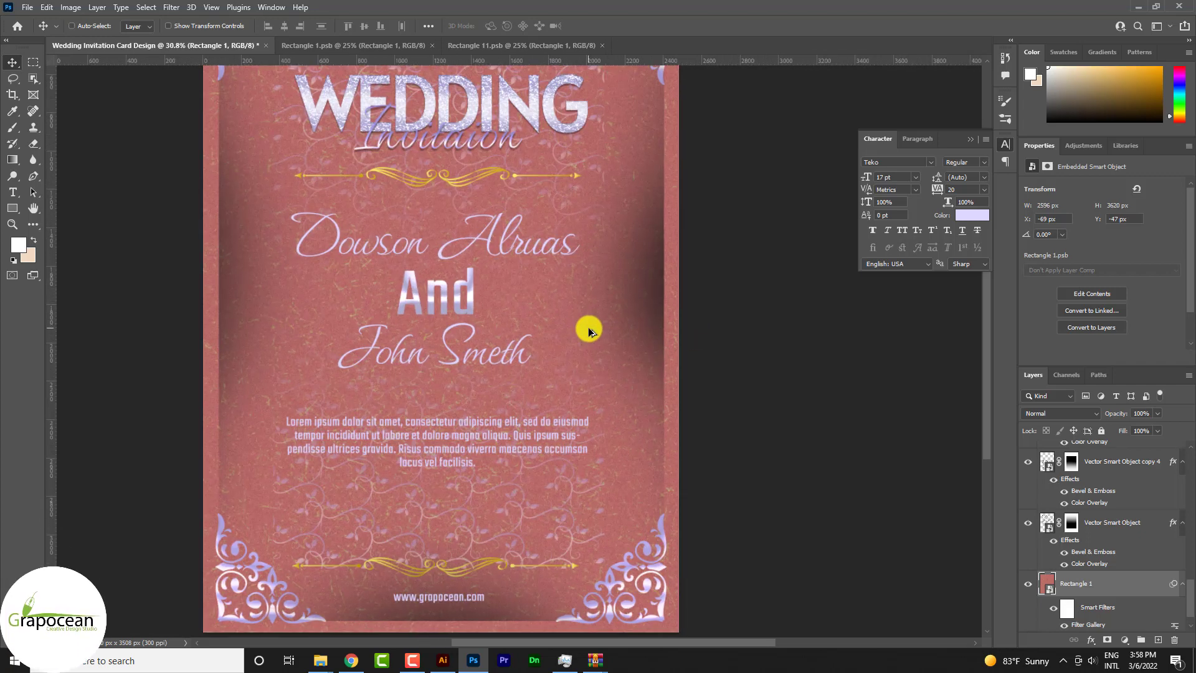
scroll(450, 322, "up", 1)
scroll(452, 317, "up", 1)
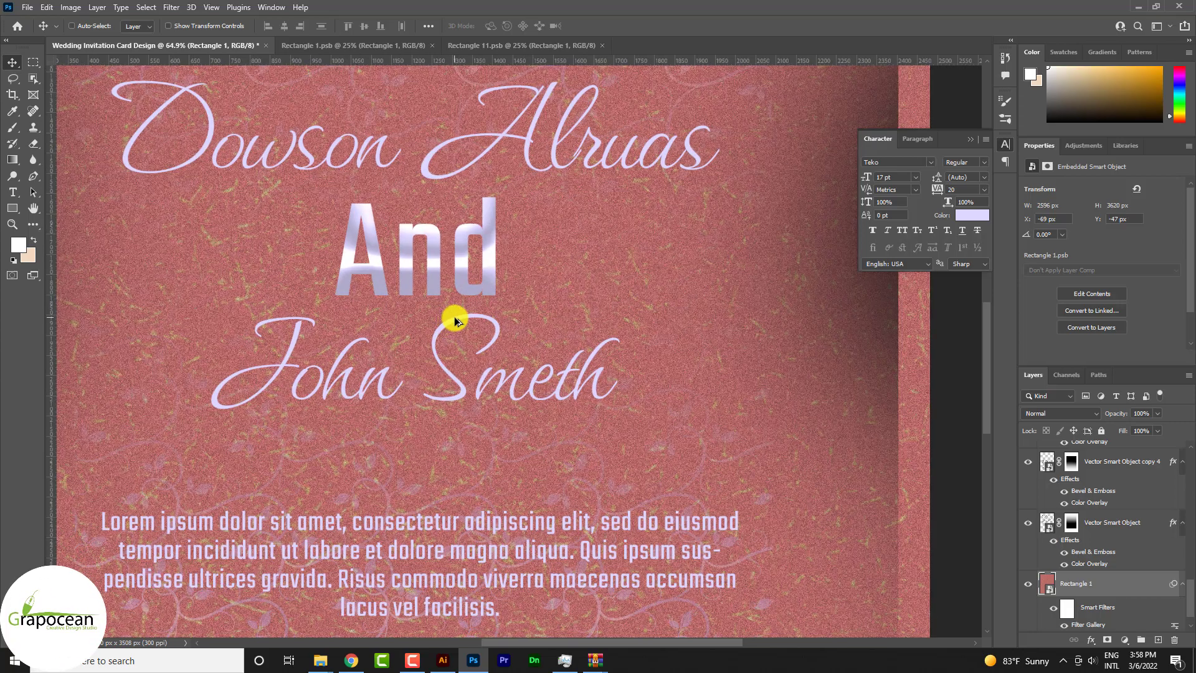
scroll(454, 317, "up", 1)
scroll(461, 311, "up", 2)
scroll(467, 302, "up", 2)
scroll(467, 289, "up", 1)
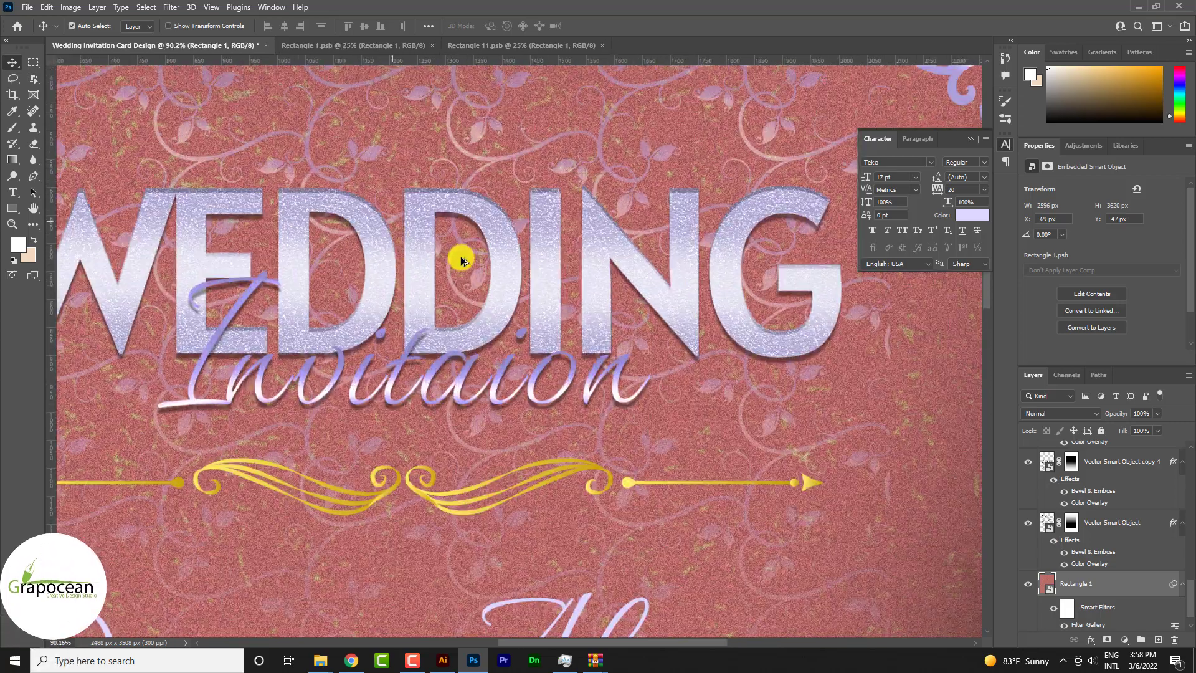
scroll(464, 268, "up", 1)
scroll(468, 260, "down", 1)
scroll(468, 261, "down", 2)
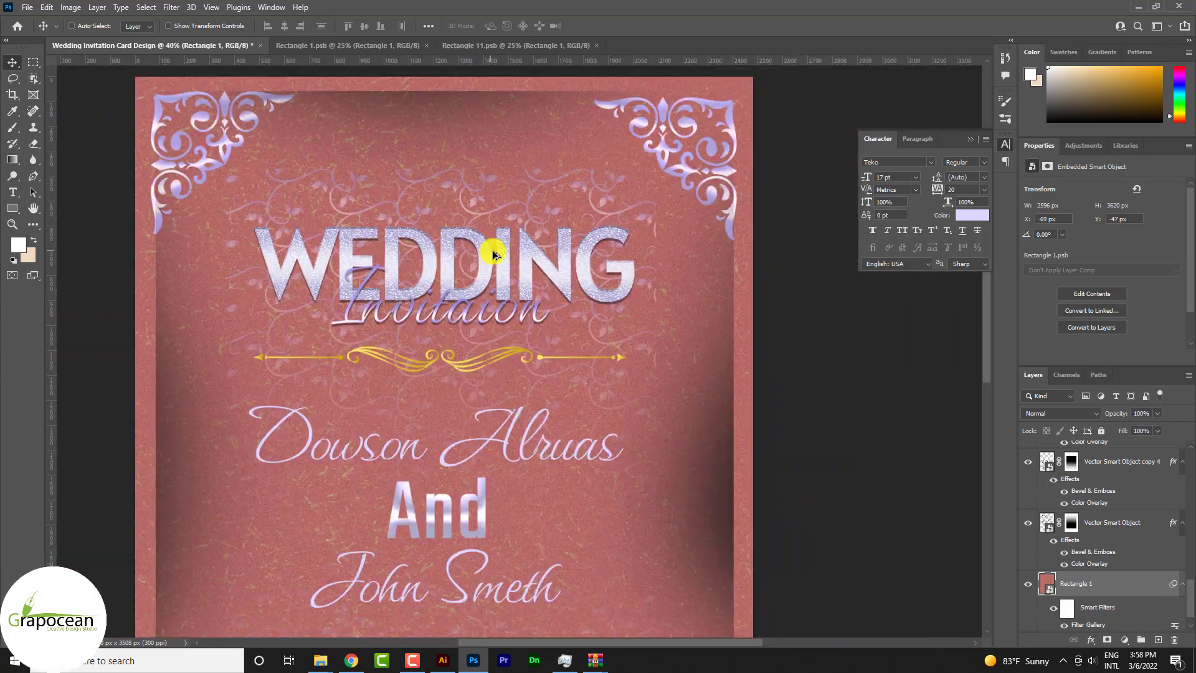
scroll(496, 254, "down", 1)
scroll(507, 253, "down", 2)
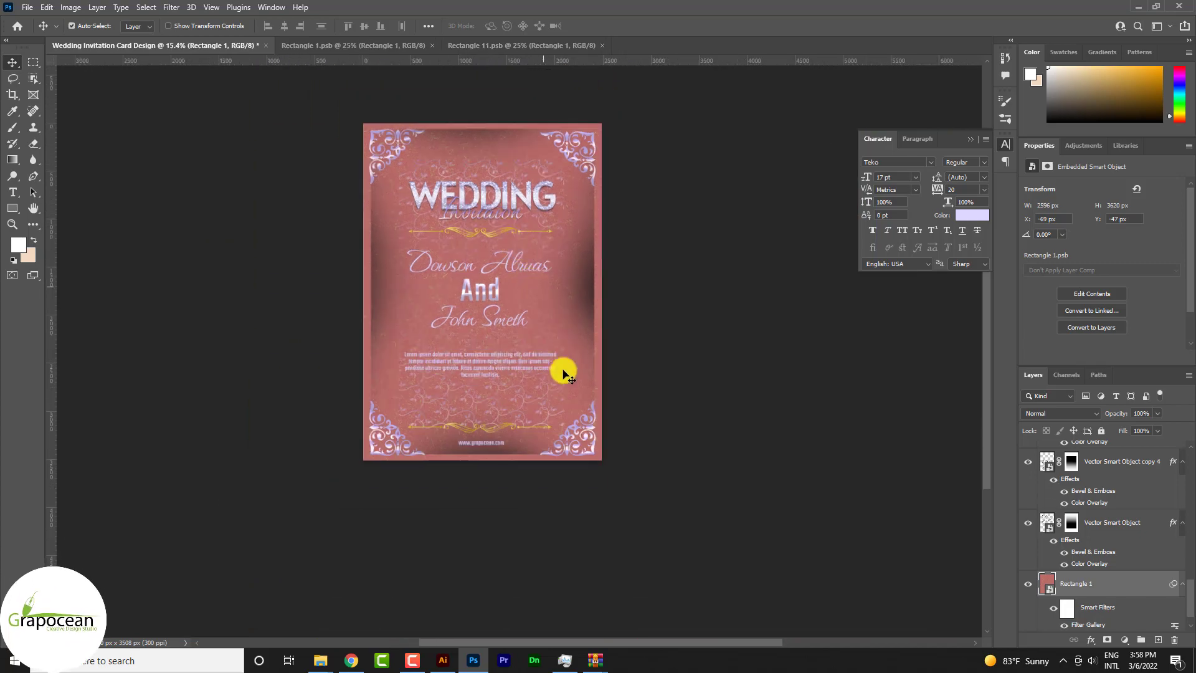